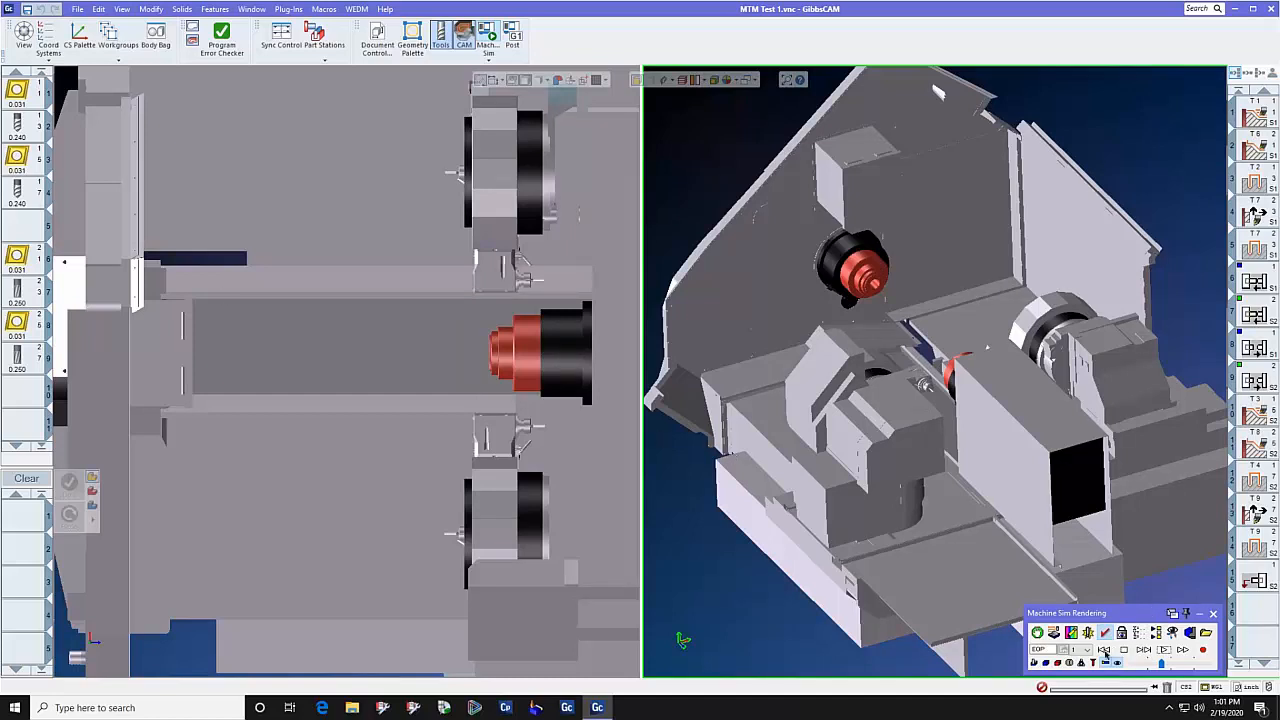
Play the machine simulation of the current MTM part, and close the simulation once it has been watched.
{"action": "left_click", "coordinate": [1163, 650]}
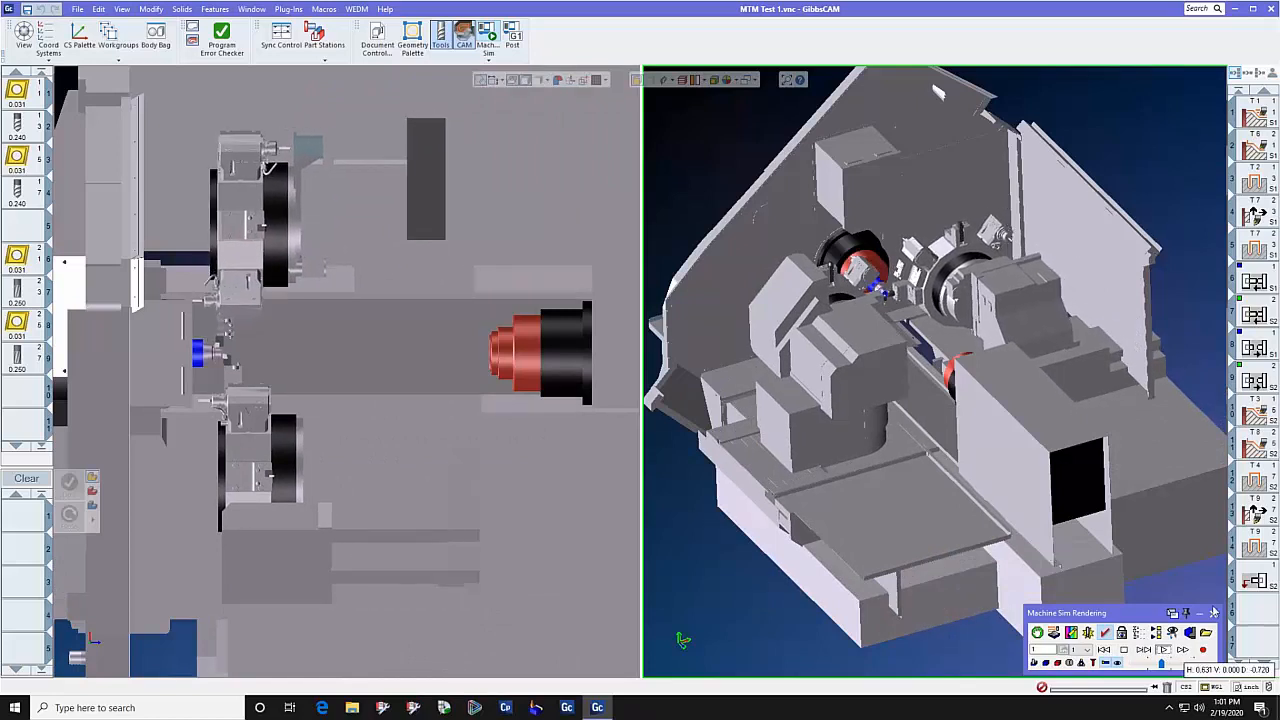
{"action": "left_click", "coordinate": [1213, 613]}
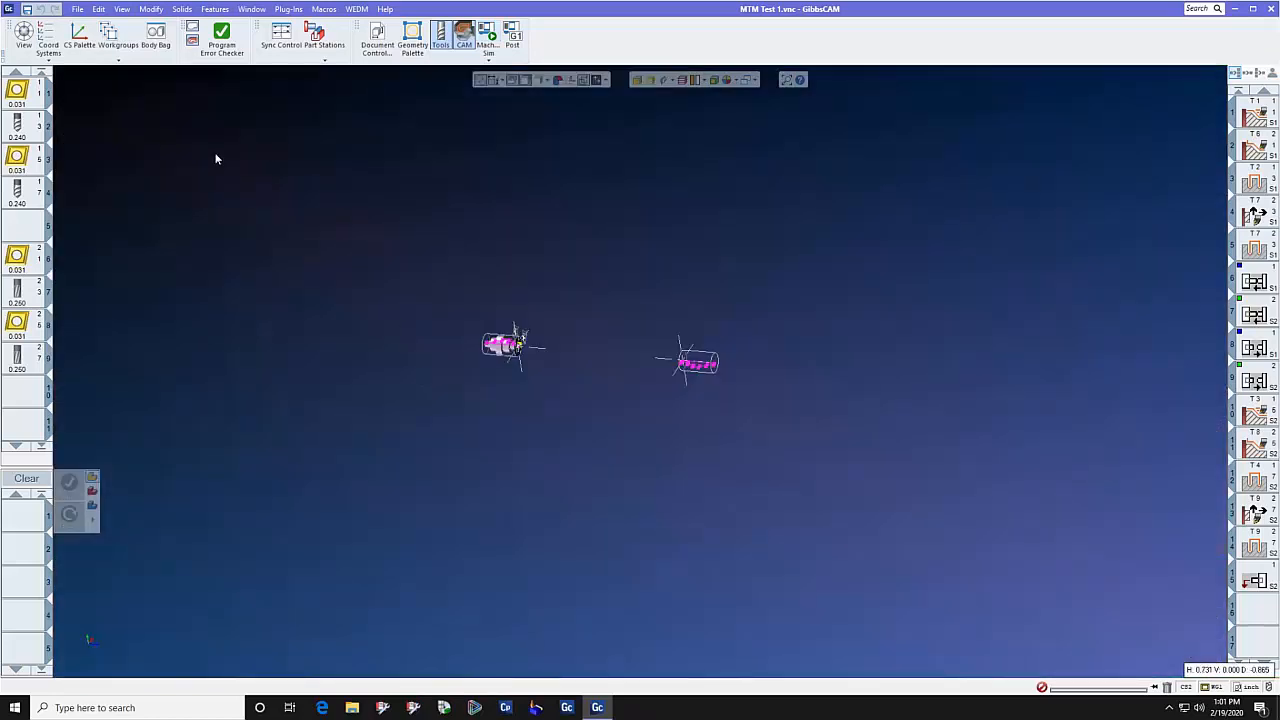
Open the recent part file NLX1500-500 Test 1 without saving changes to MTM Test 1.
{"action": "left_click", "coordinate": [77, 10]}
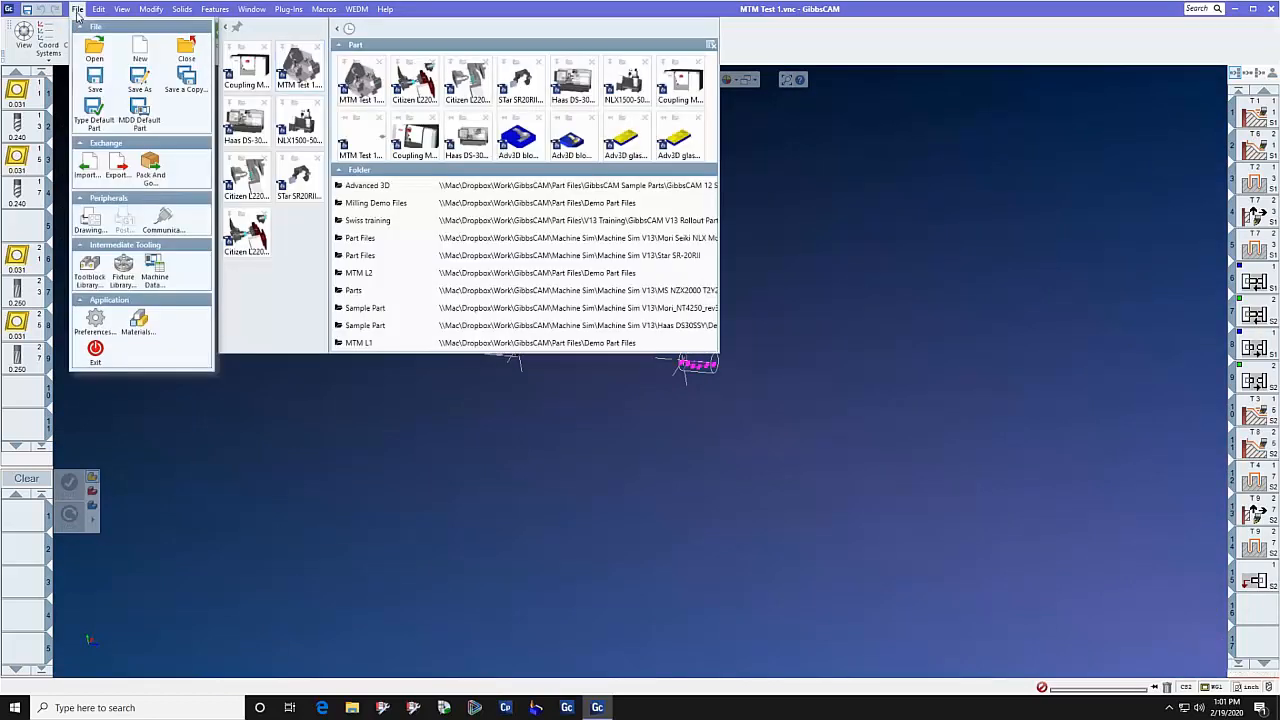
{"action": "left_click", "coordinate": [299, 127]}
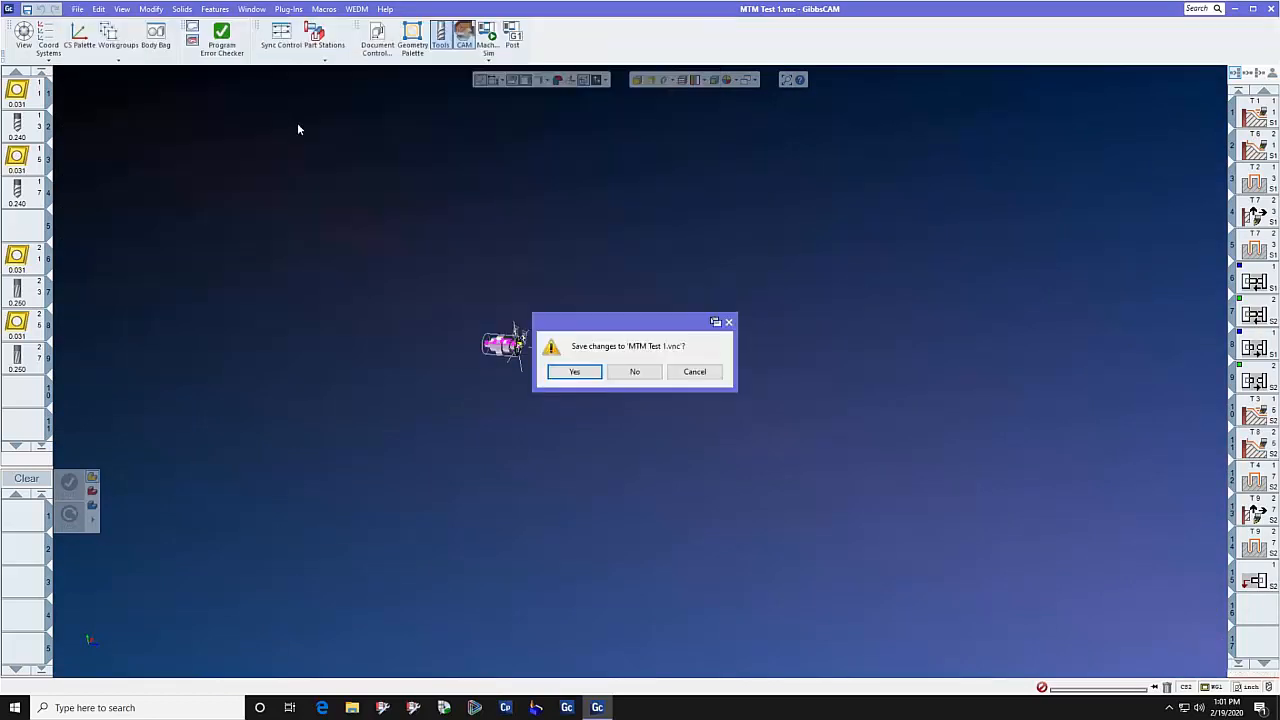
{"action": "left_click", "coordinate": [632, 371]}
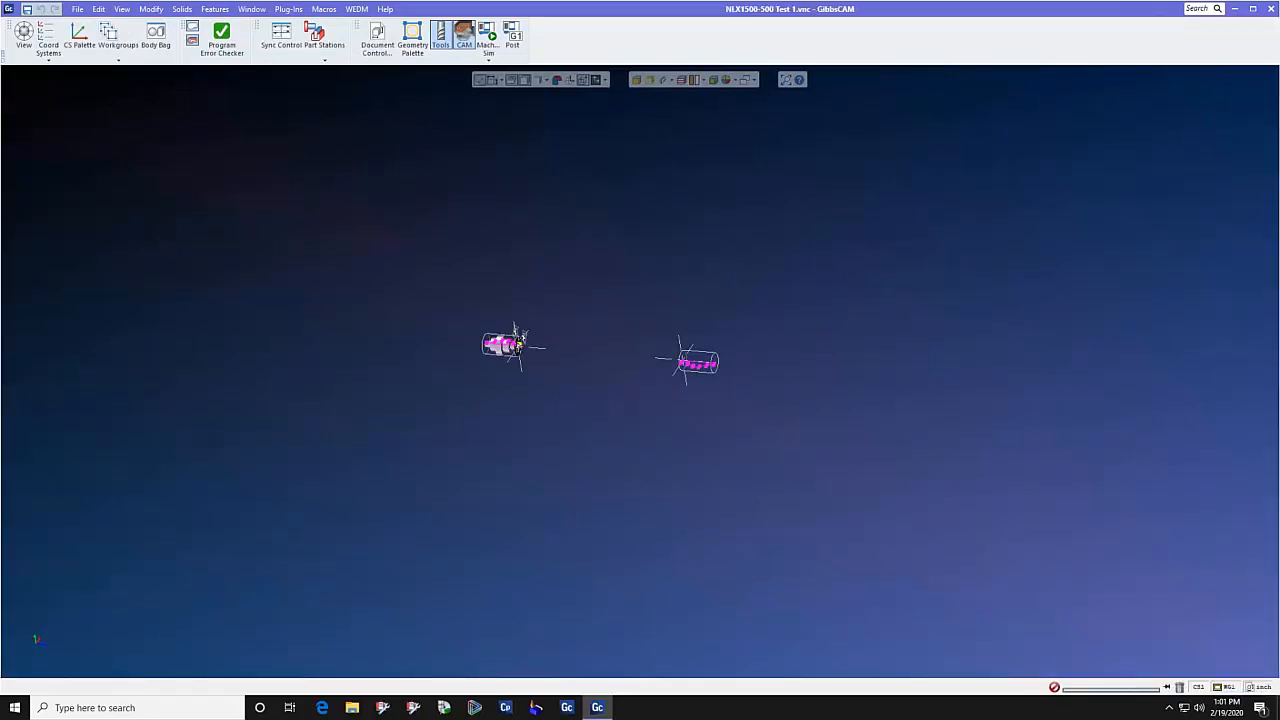
Run the Machine Sim of the NLX1500-500 part through to the end and close it.
{"action": "left_click", "coordinate": [488, 55]}
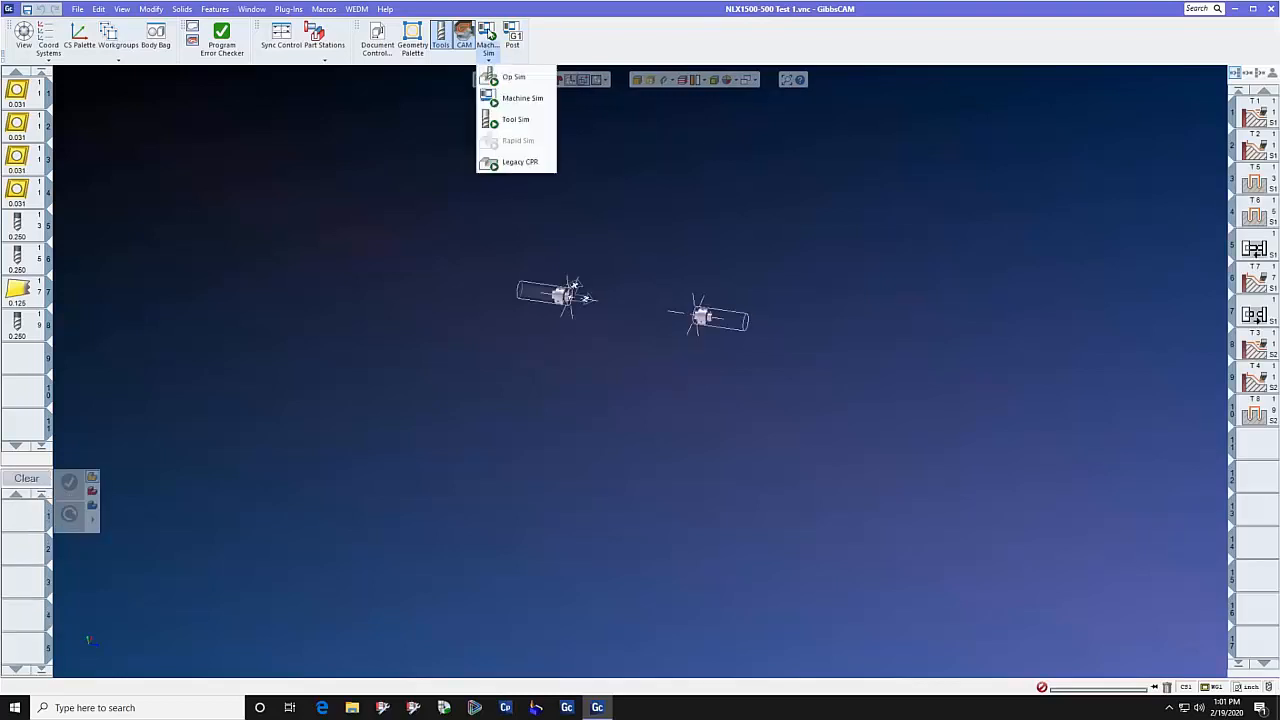
{"action": "left_click", "coordinate": [522, 98]}
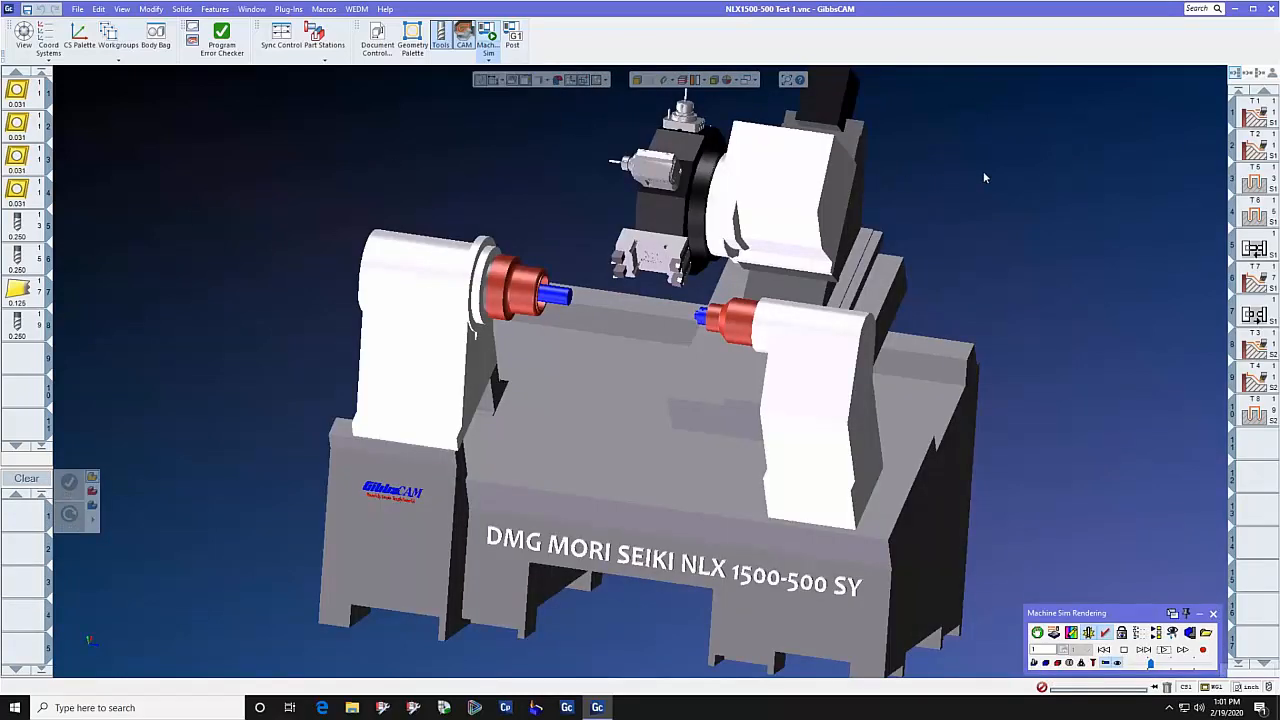
{"action": "left_click", "coordinate": [1164, 649]}
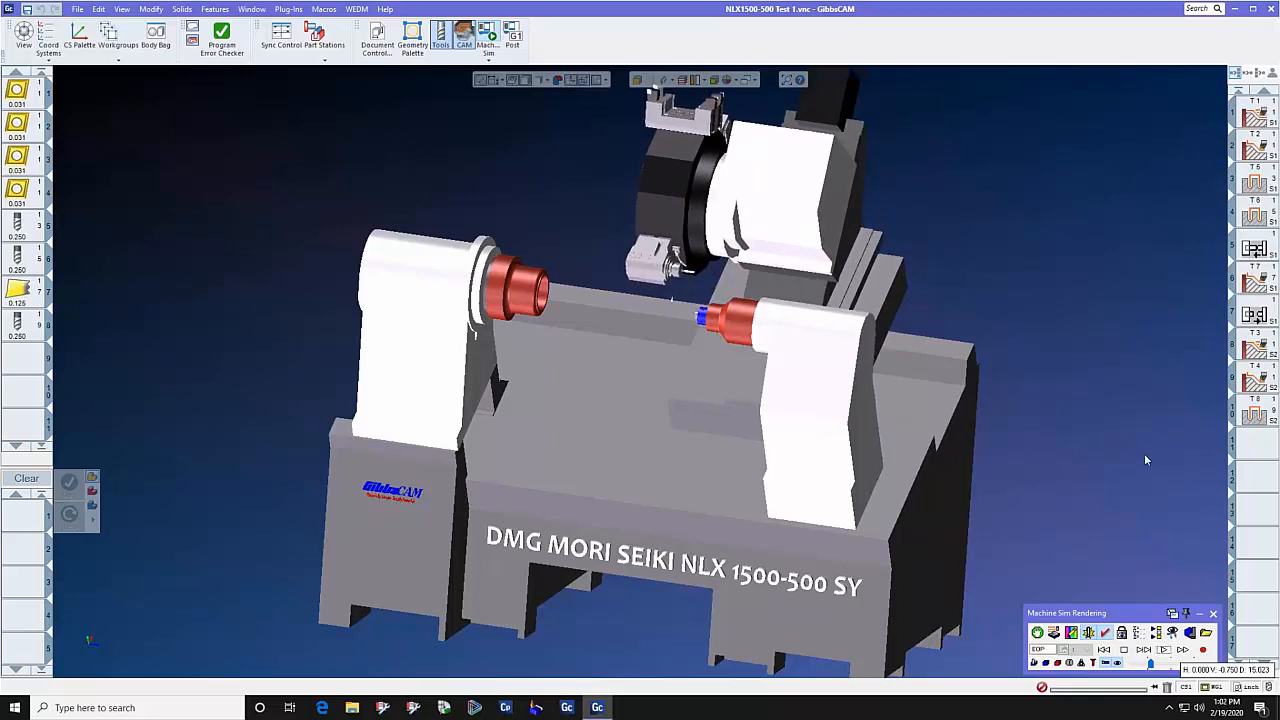
{"action": "left_click", "coordinate": [1213, 614]}
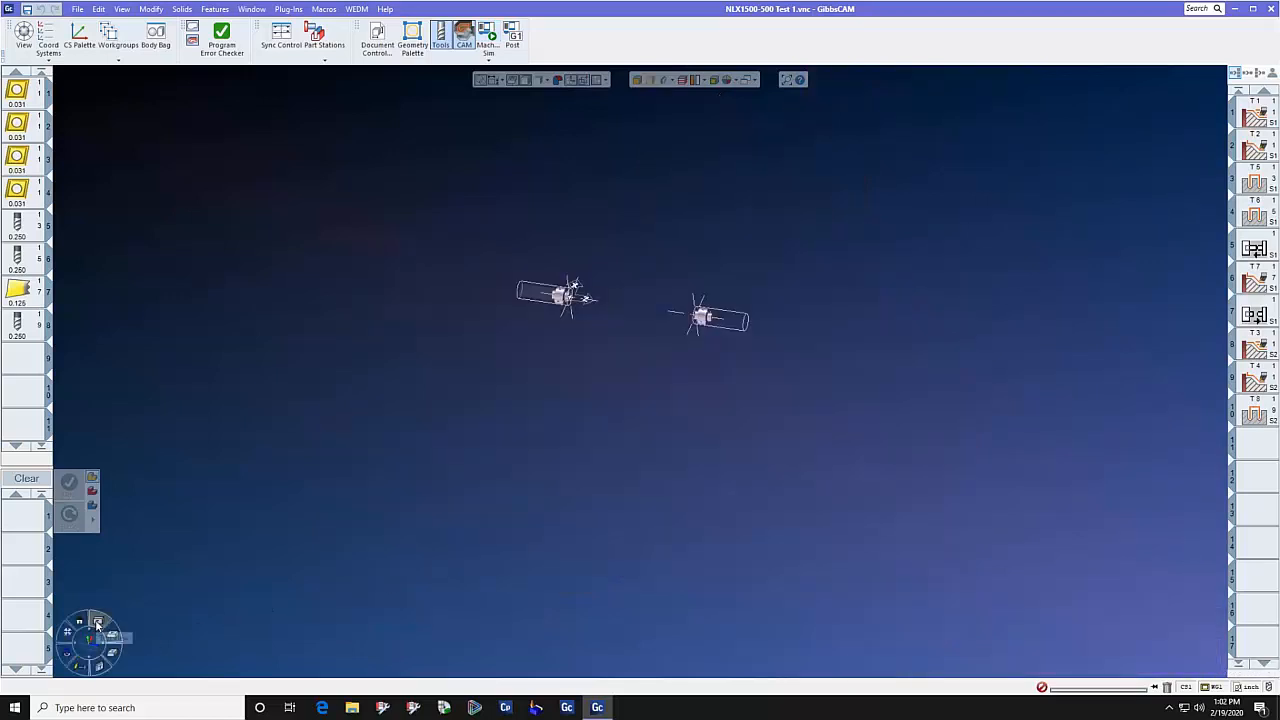
Examine the type, position and orientation of each tool in the tool list, from the 80° diamond inserts to the drills.
{"action": "left_click", "coordinate": [97, 622]}
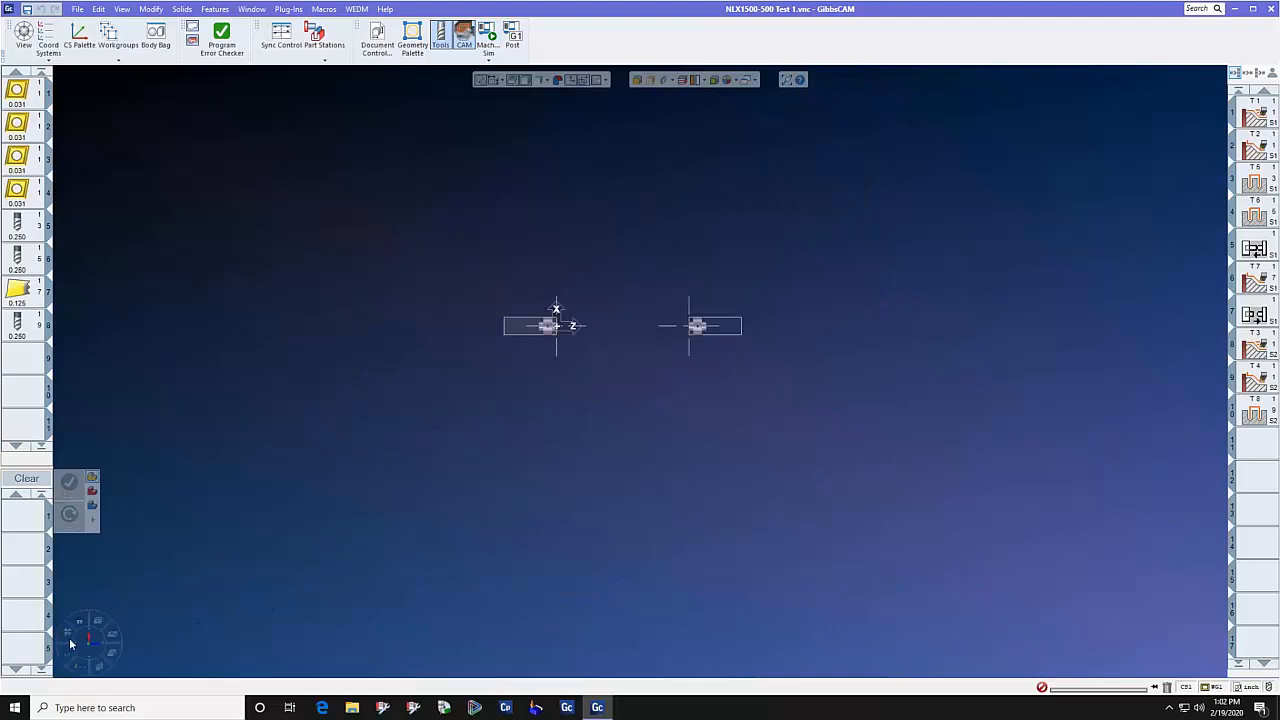
{"action": "left_click", "coordinate": [67, 633]}
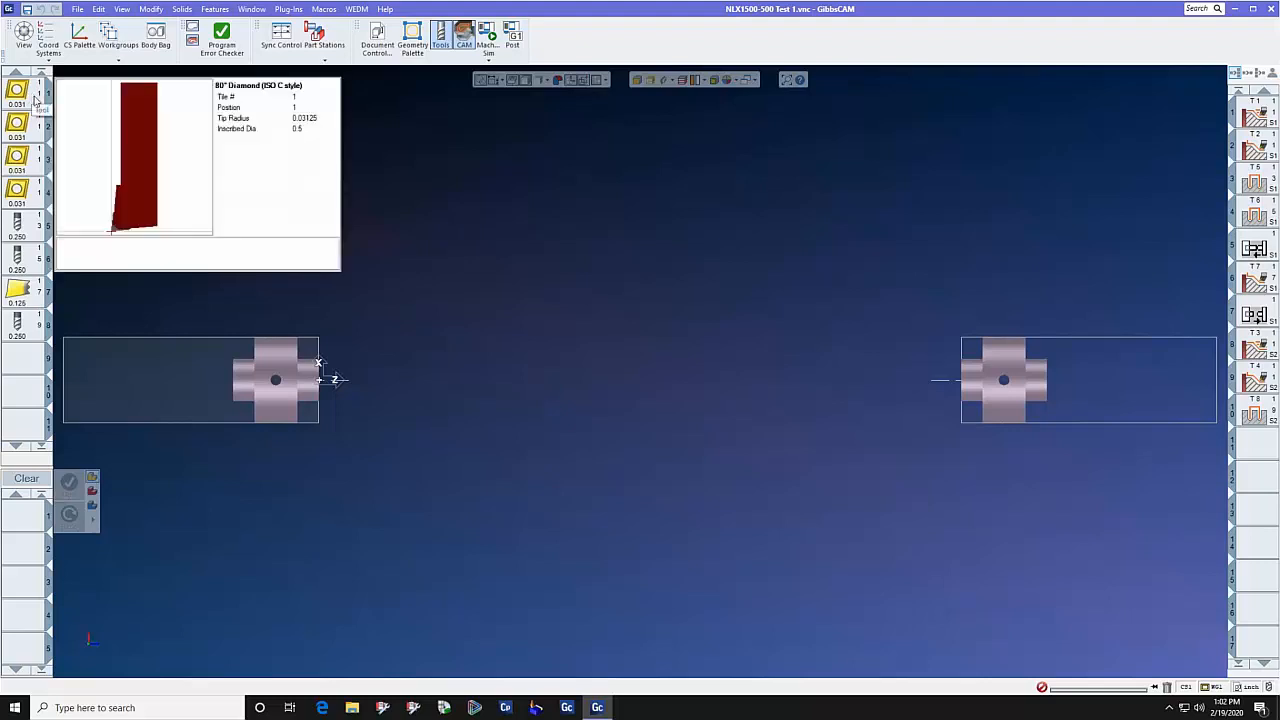
{"action": "mouse_move", "coordinate": [22, 130]}
{"action": "mouse_move", "coordinate": [18, 166]}
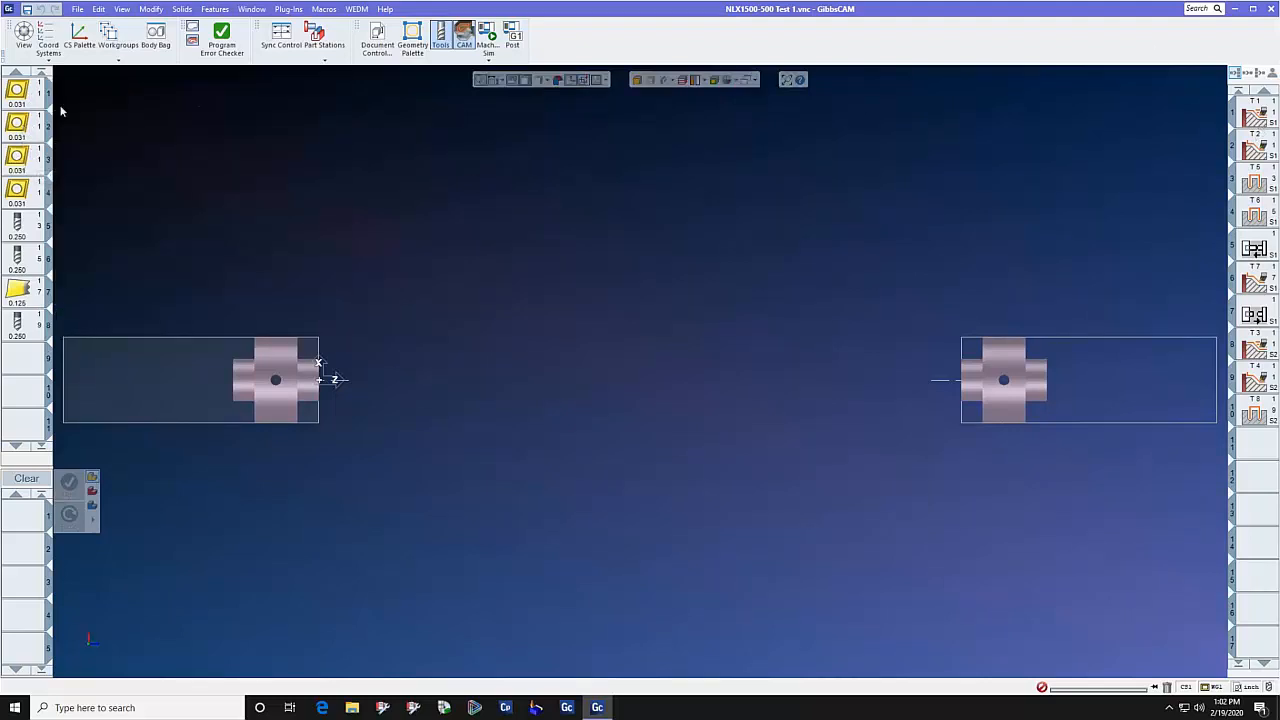
{"action": "mouse_move", "coordinate": [32, 100]}
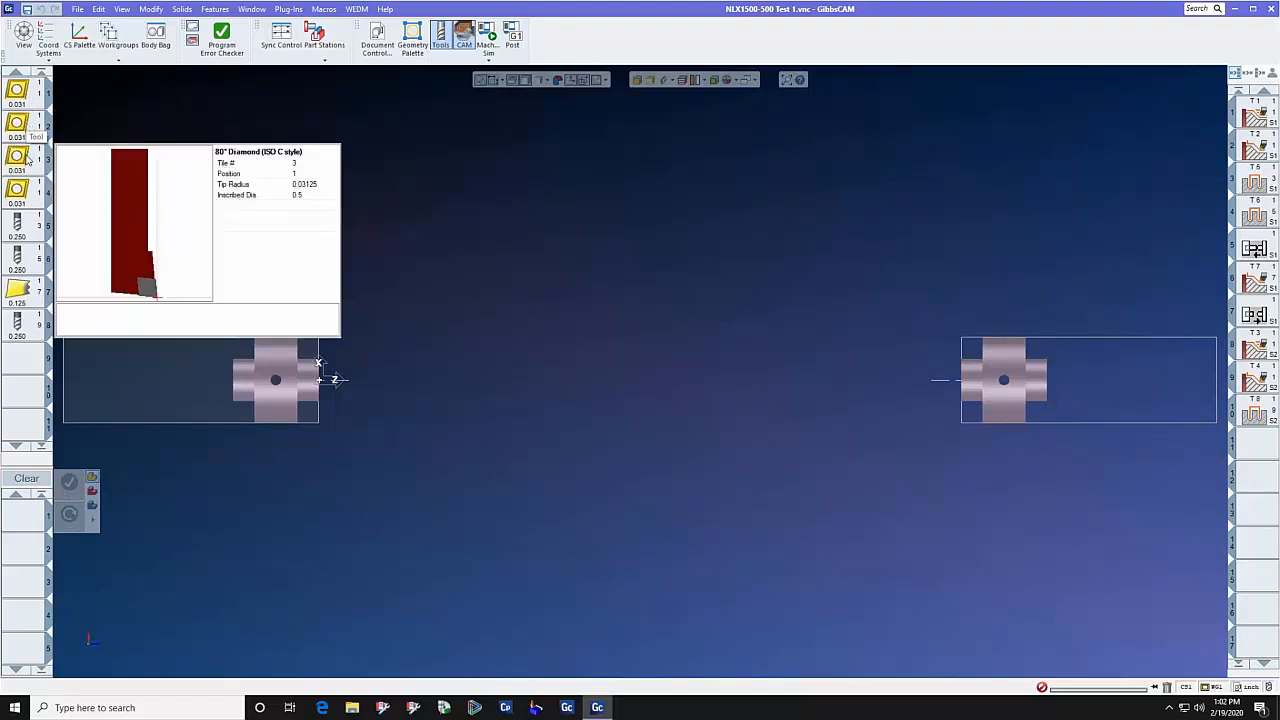
{"action": "mouse_move", "coordinate": [37, 195]}
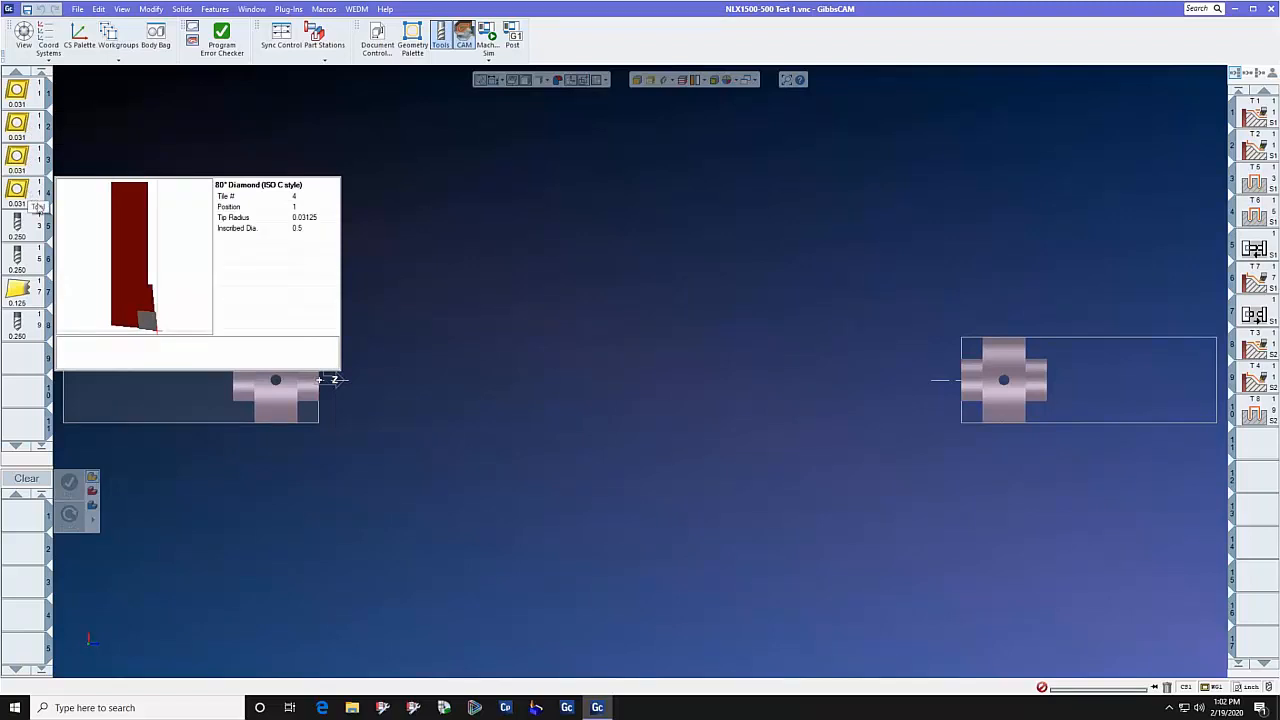
{"action": "mouse_move", "coordinate": [22, 232]}
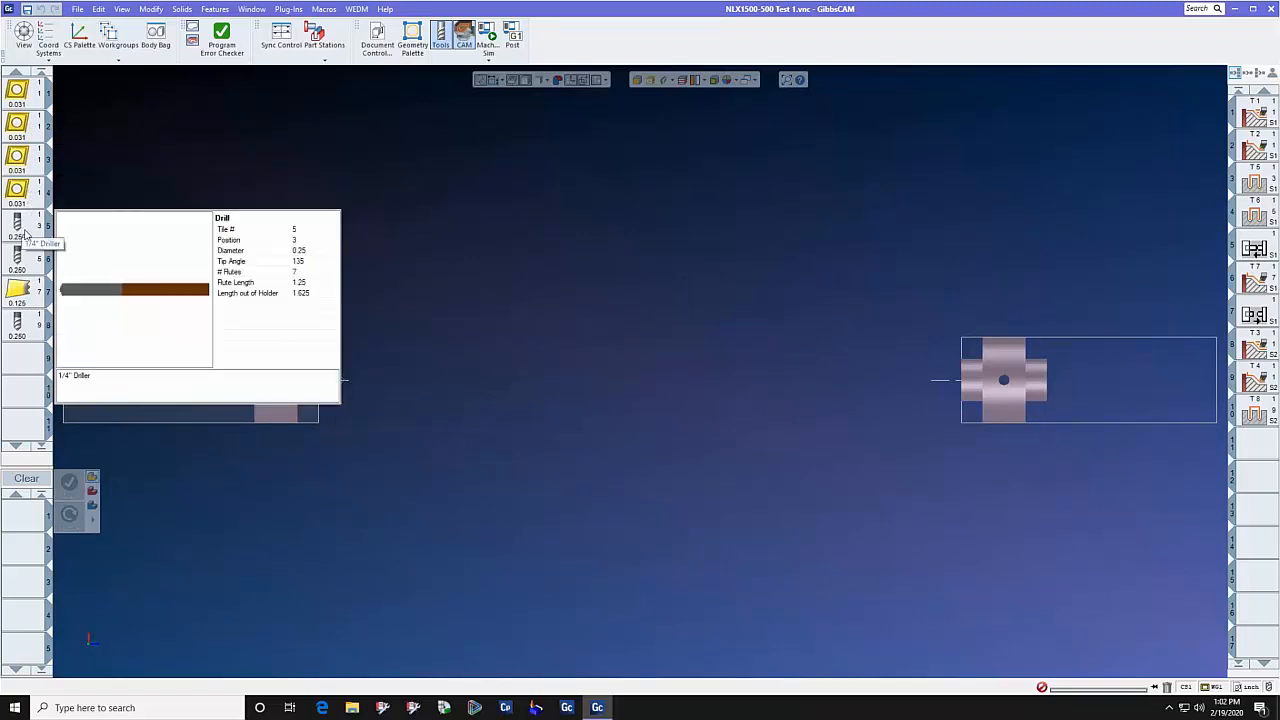
{"action": "mouse_move", "coordinate": [22, 257]}
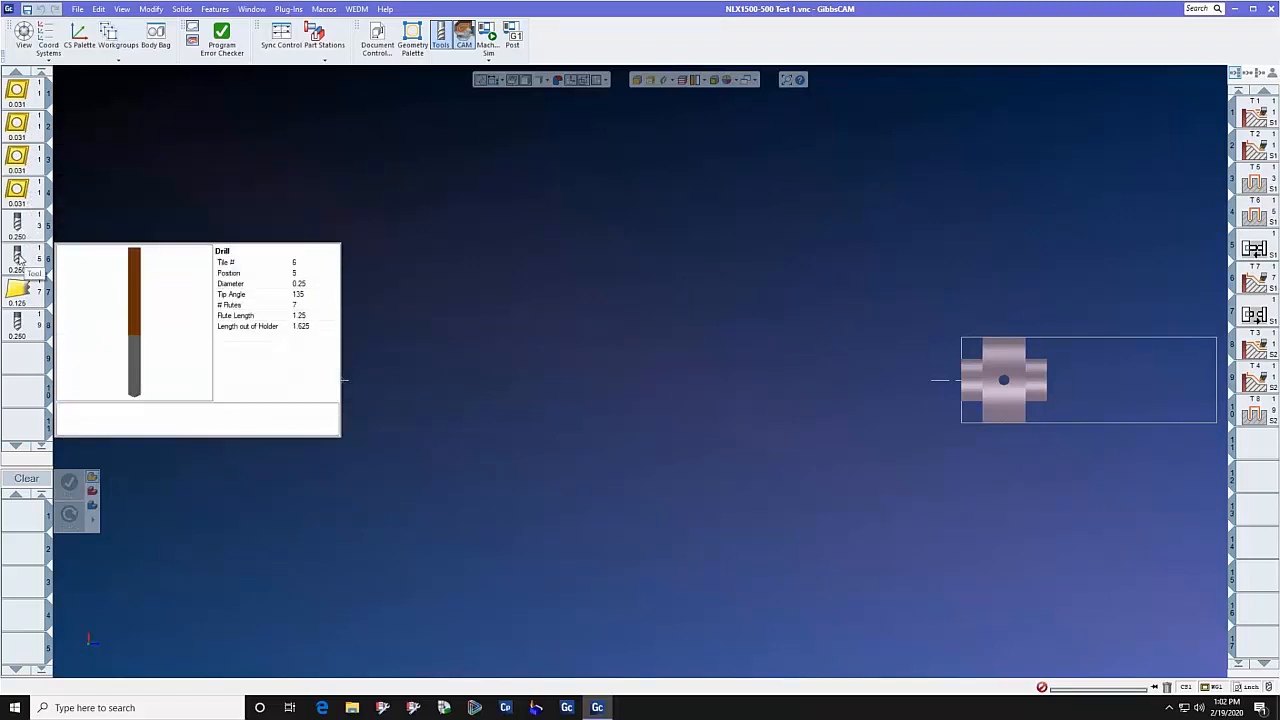
{"action": "mouse_move", "coordinate": [26, 291]}
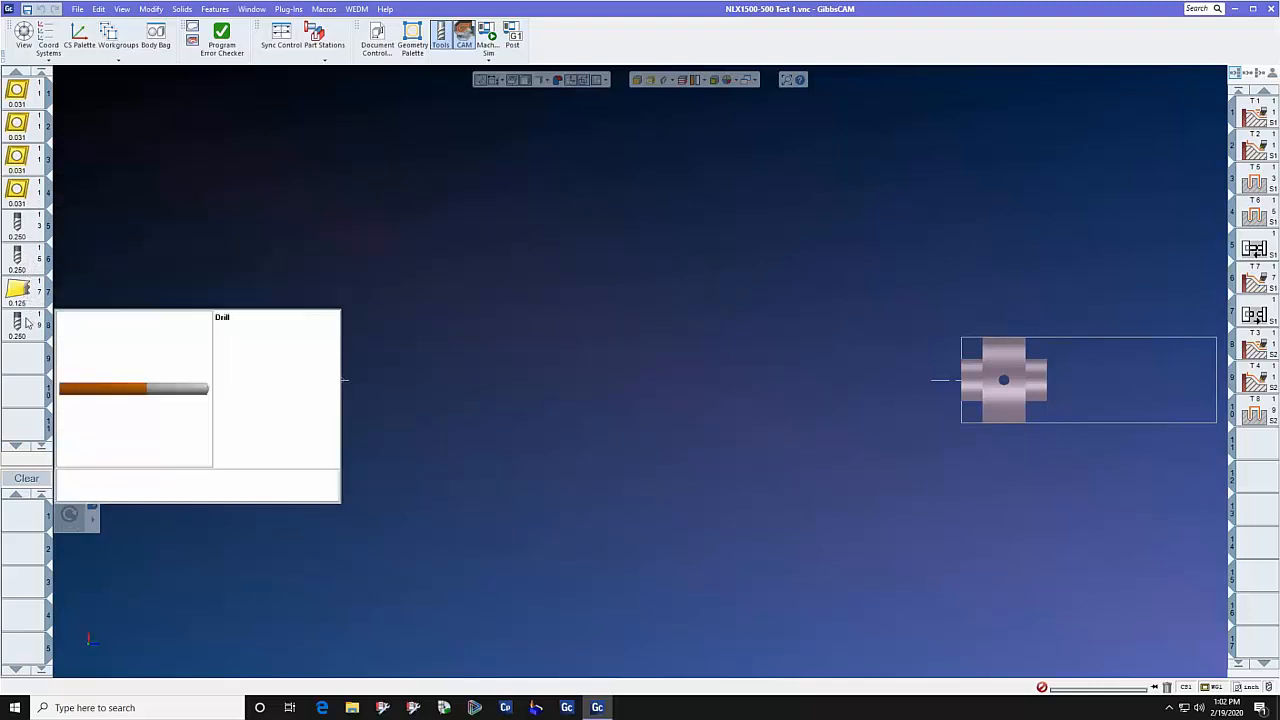
{"action": "mouse_move", "coordinate": [28, 324]}
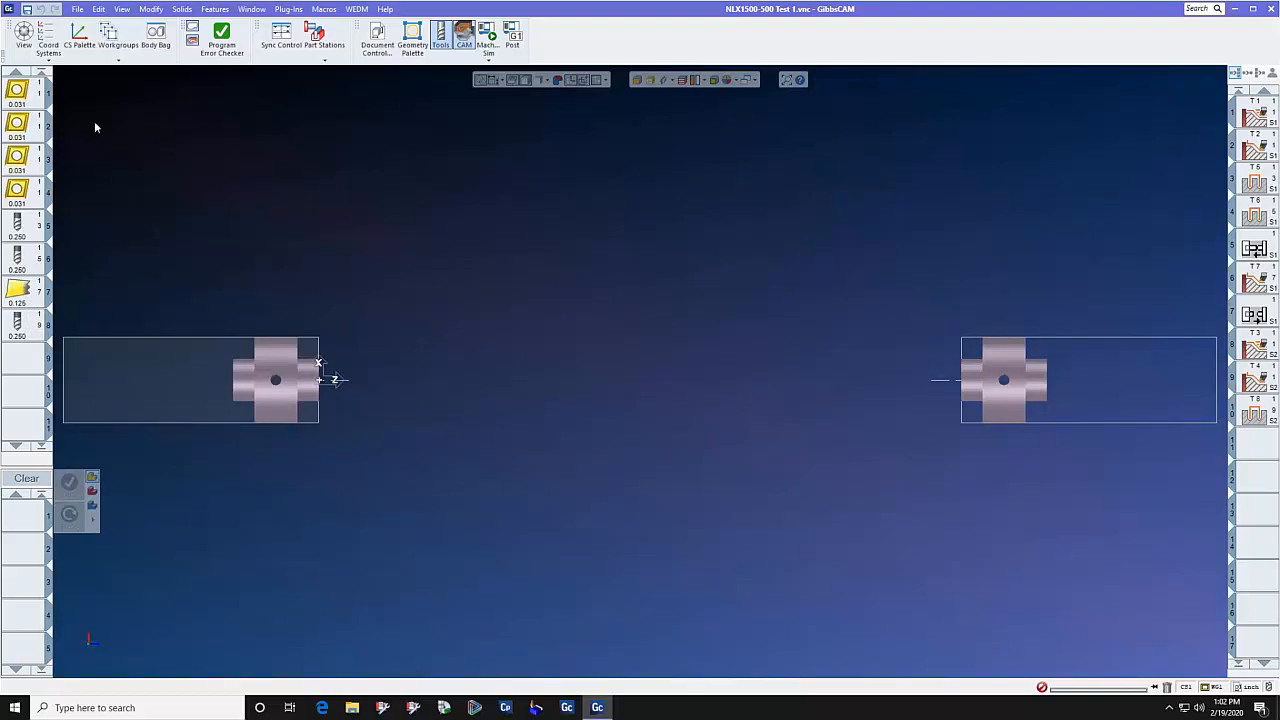
Review the position and tool holder settings of turning tool 1 and the 1/4" drill in tile 5, leaving both unchanged.
{"action": "double_click", "coordinate": [17, 93]}
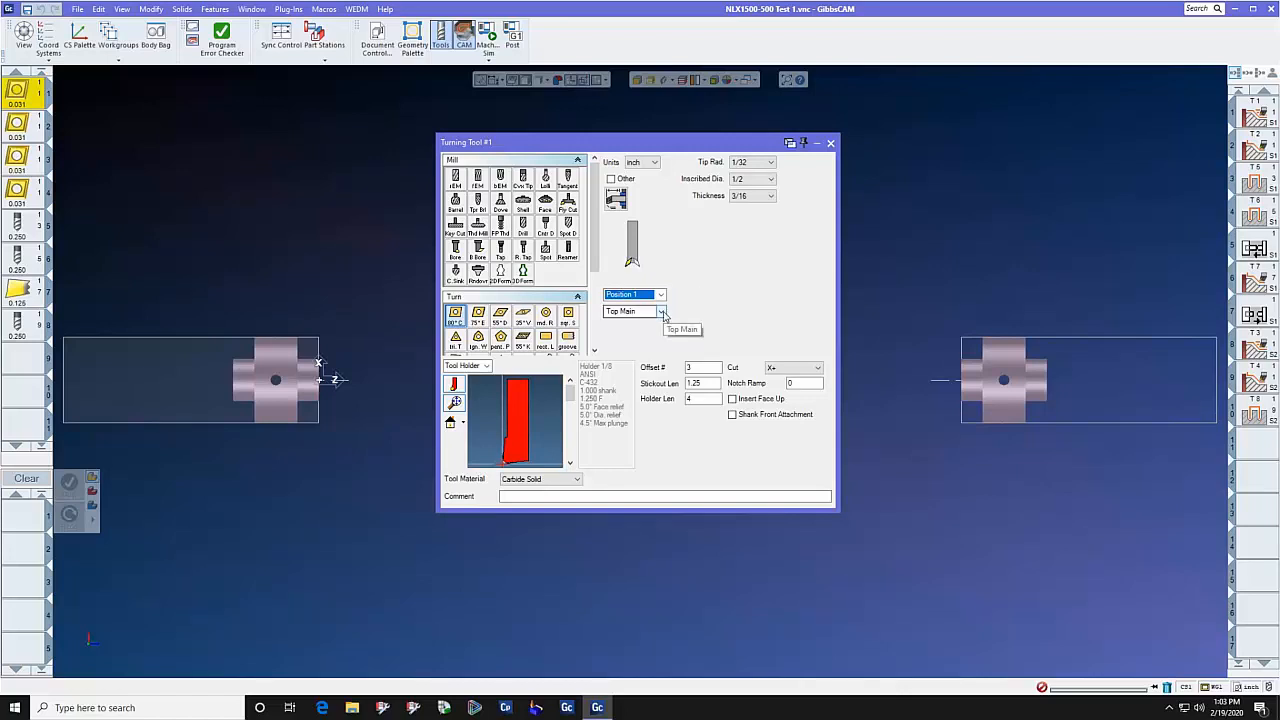
{"action": "left_click", "coordinate": [661, 312]}
{"action": "left_click", "coordinate": [711, 291]}
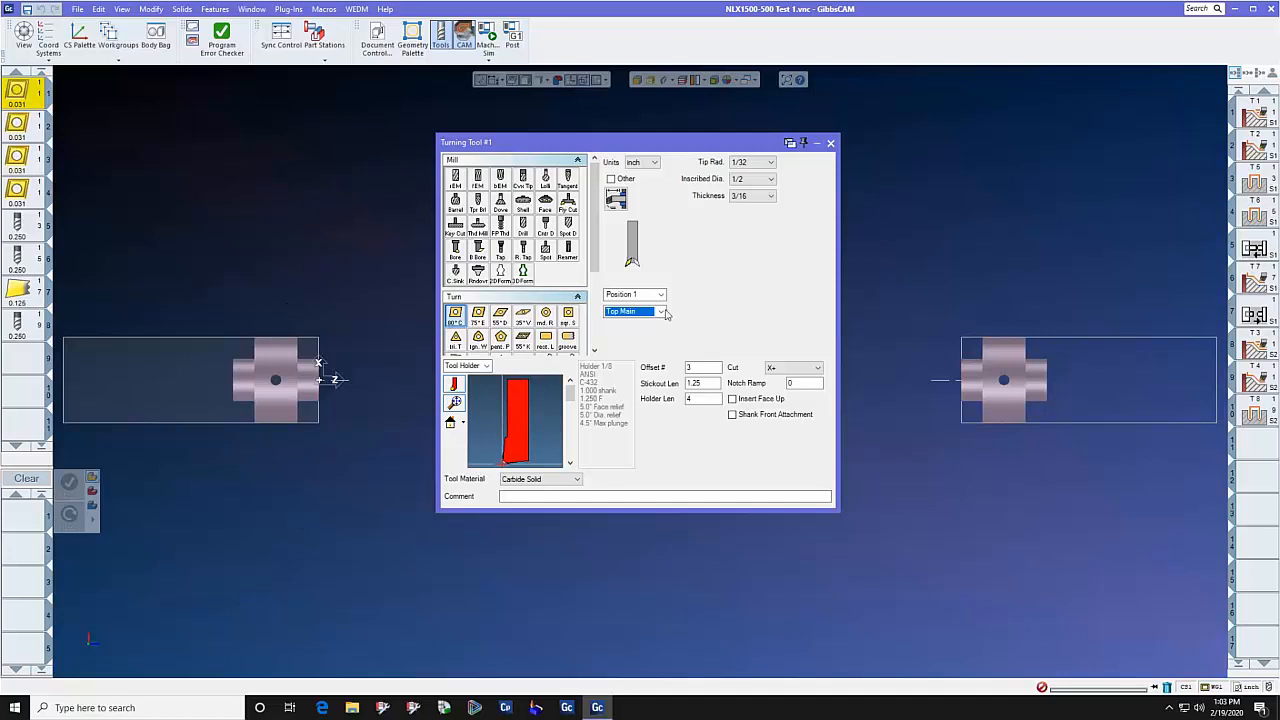
{"action": "left_click", "coordinate": [830, 143]}
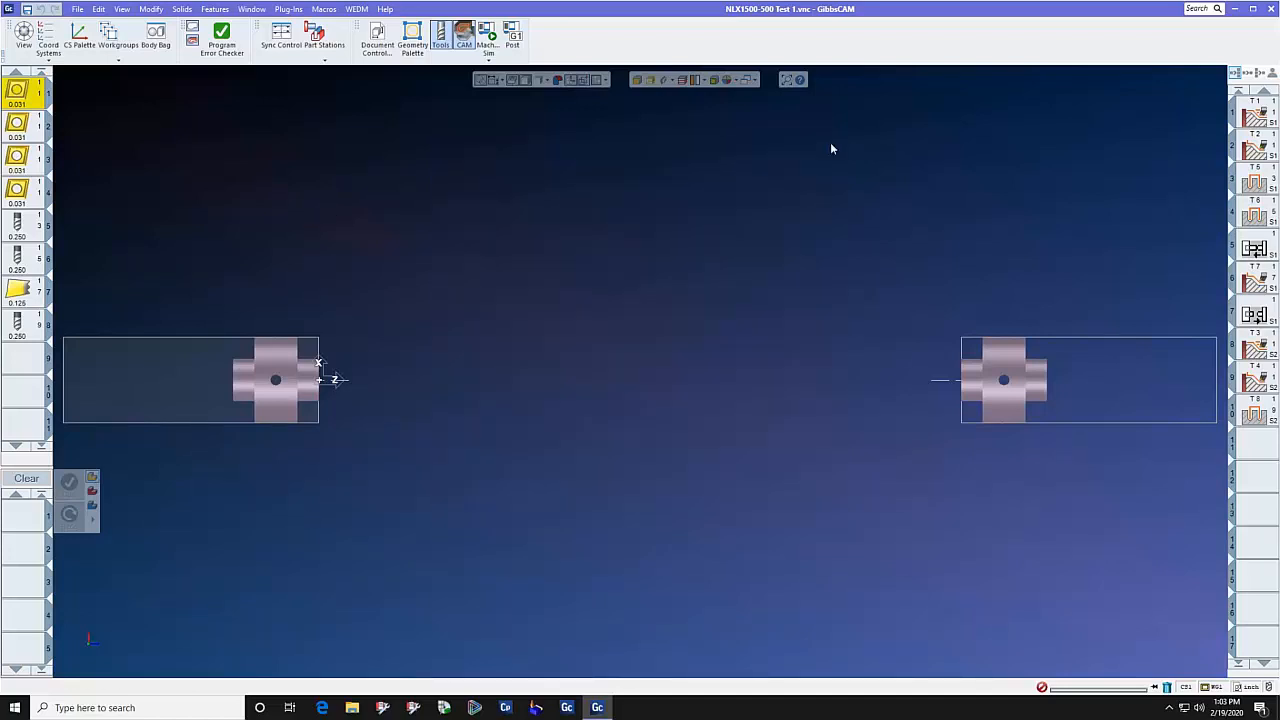
{"action": "double_click", "coordinate": [30, 232]}
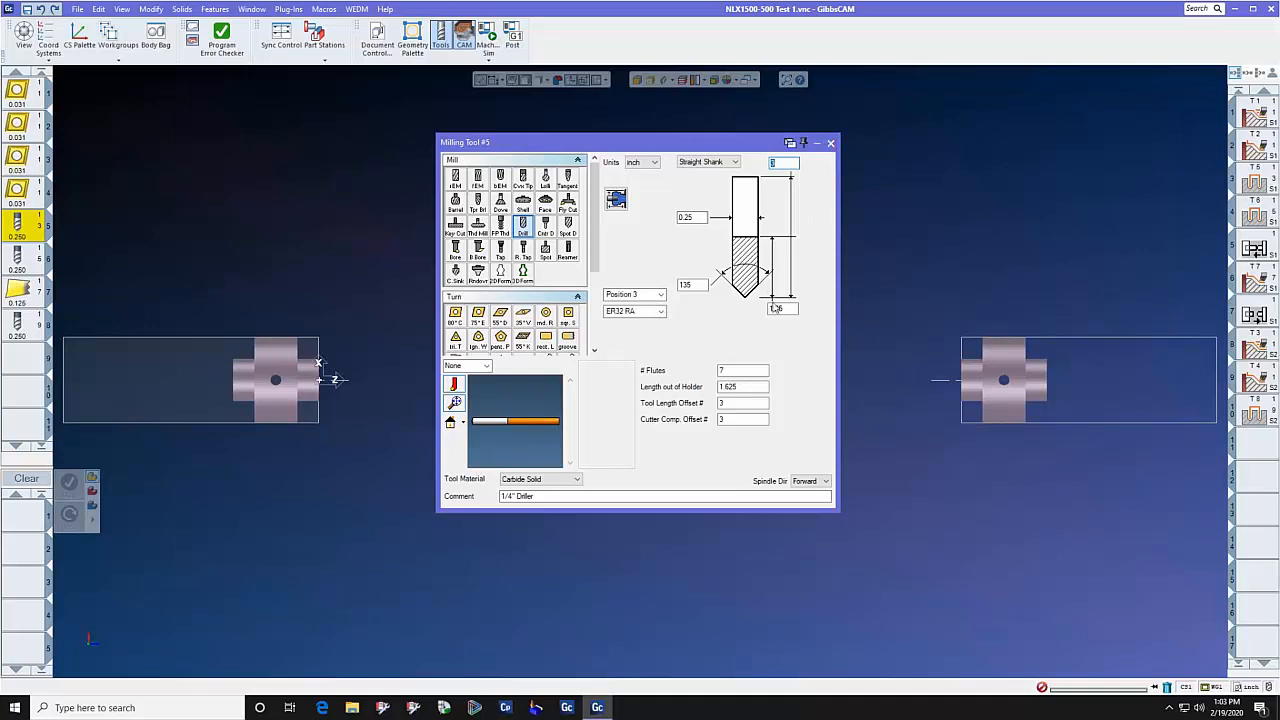
{"action": "left_click", "coordinate": [830, 144]}
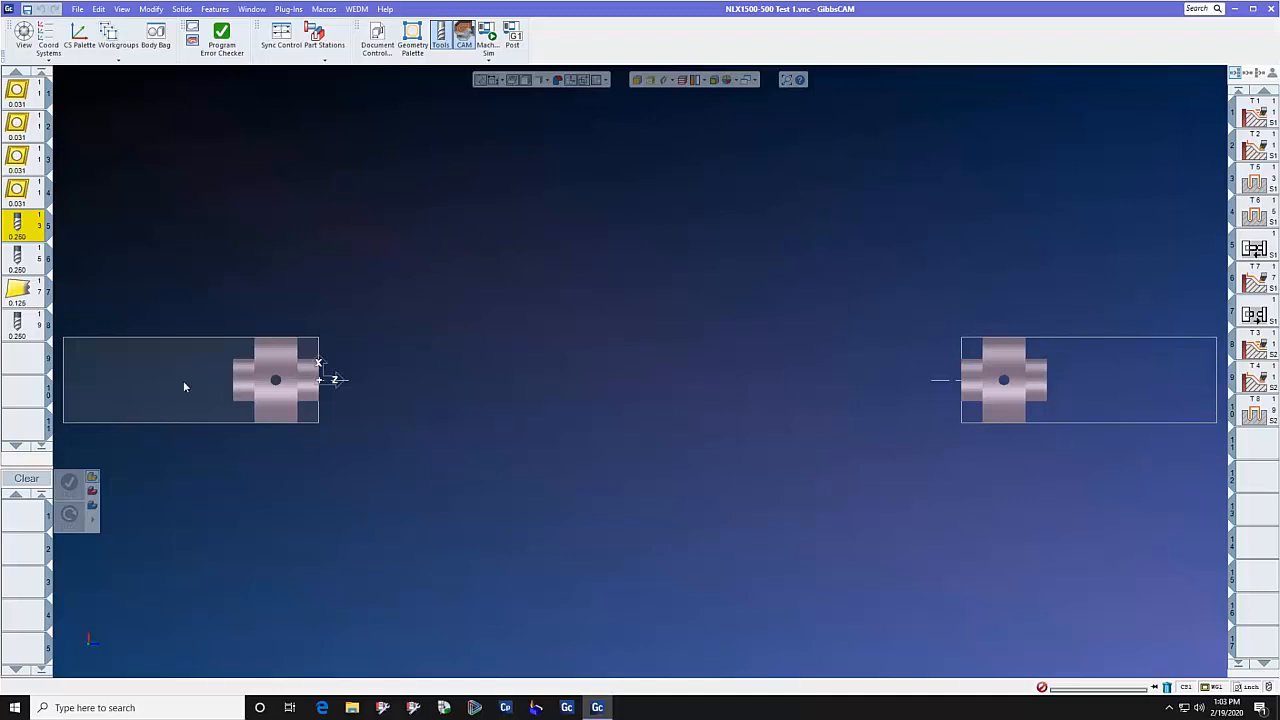
Open the first roughing operation's process settings and view the process types available for its tool.
{"action": "scroll", "coordinate": [180, 383], "scroll_direction": "up", "scroll_amount": 3}
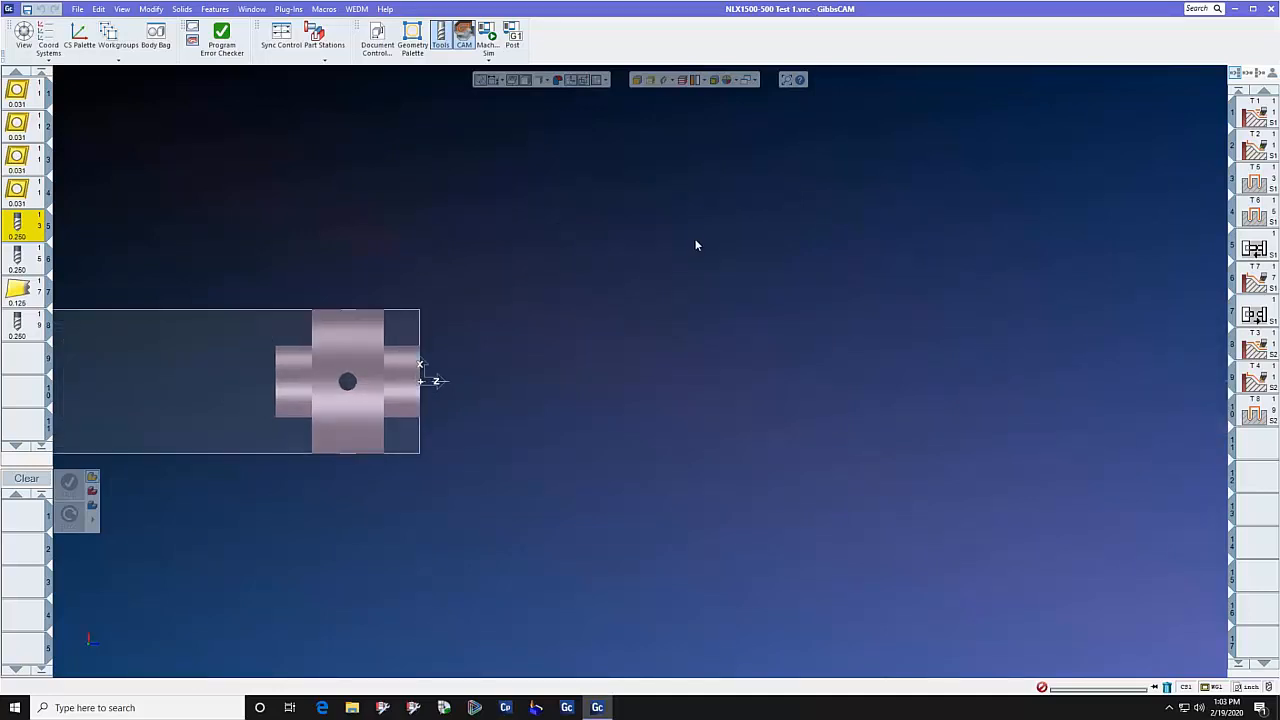
{"action": "double_click", "coordinate": [1258, 115]}
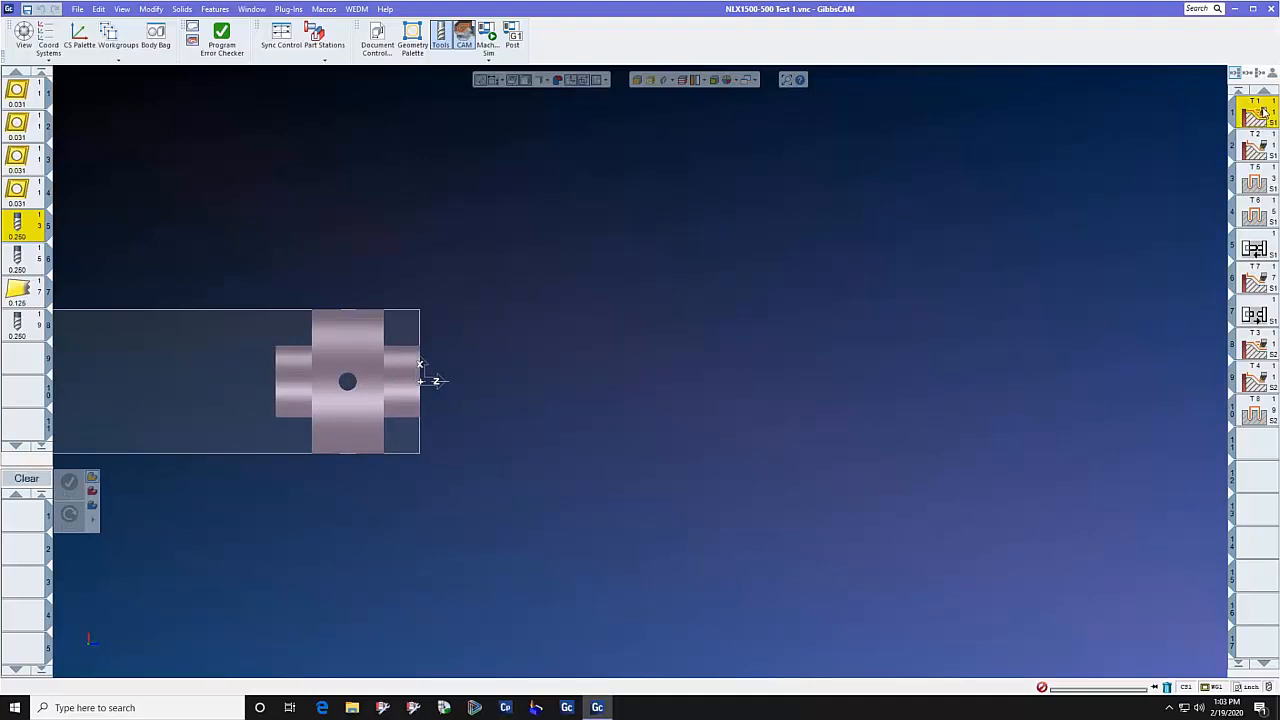
{"action": "mouse_move", "coordinate": [35, 103]}
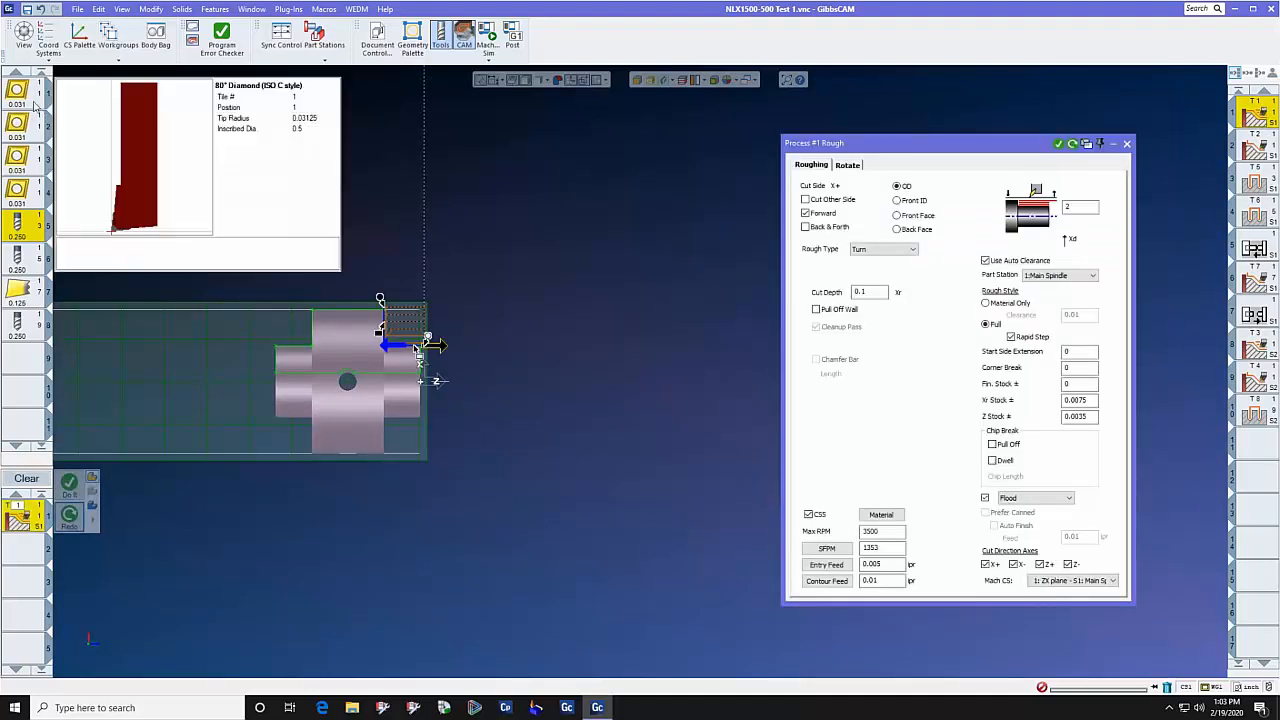
{"action": "right_click", "coordinate": [22, 512]}
{"action": "left_click", "coordinate": [50, 522]}
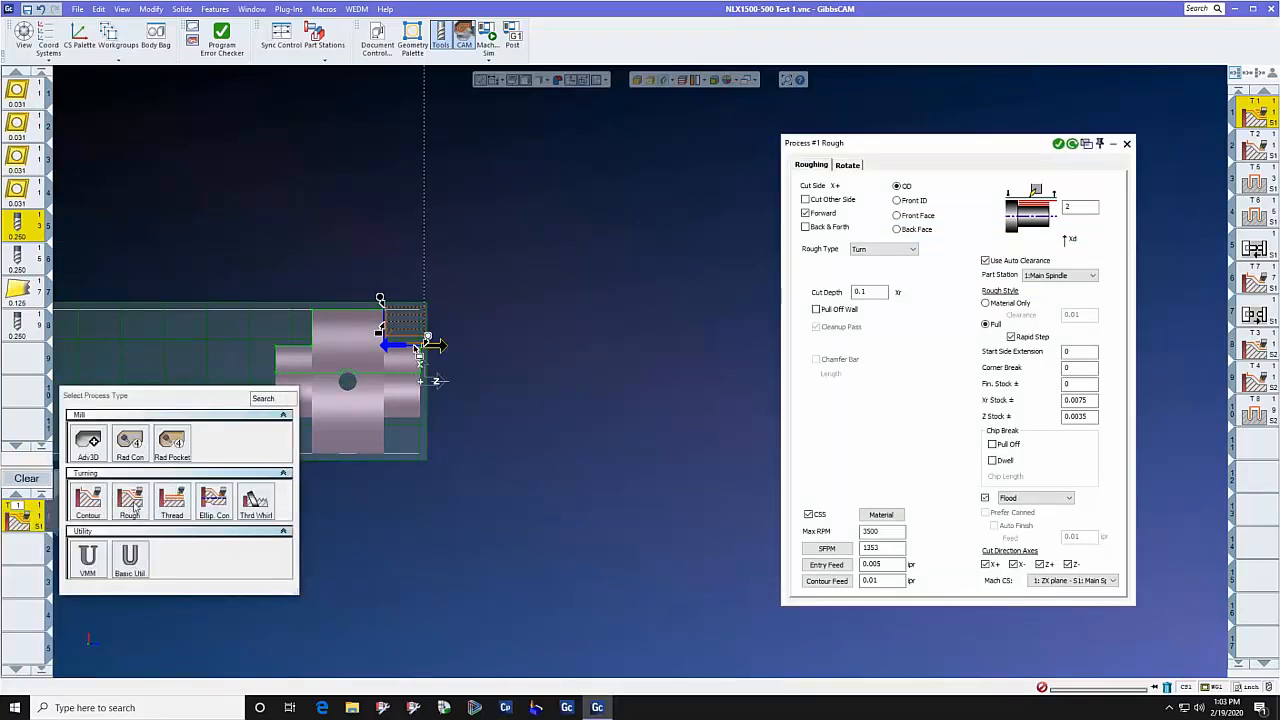
{"action": "left_click", "coordinate": [513, 360]}
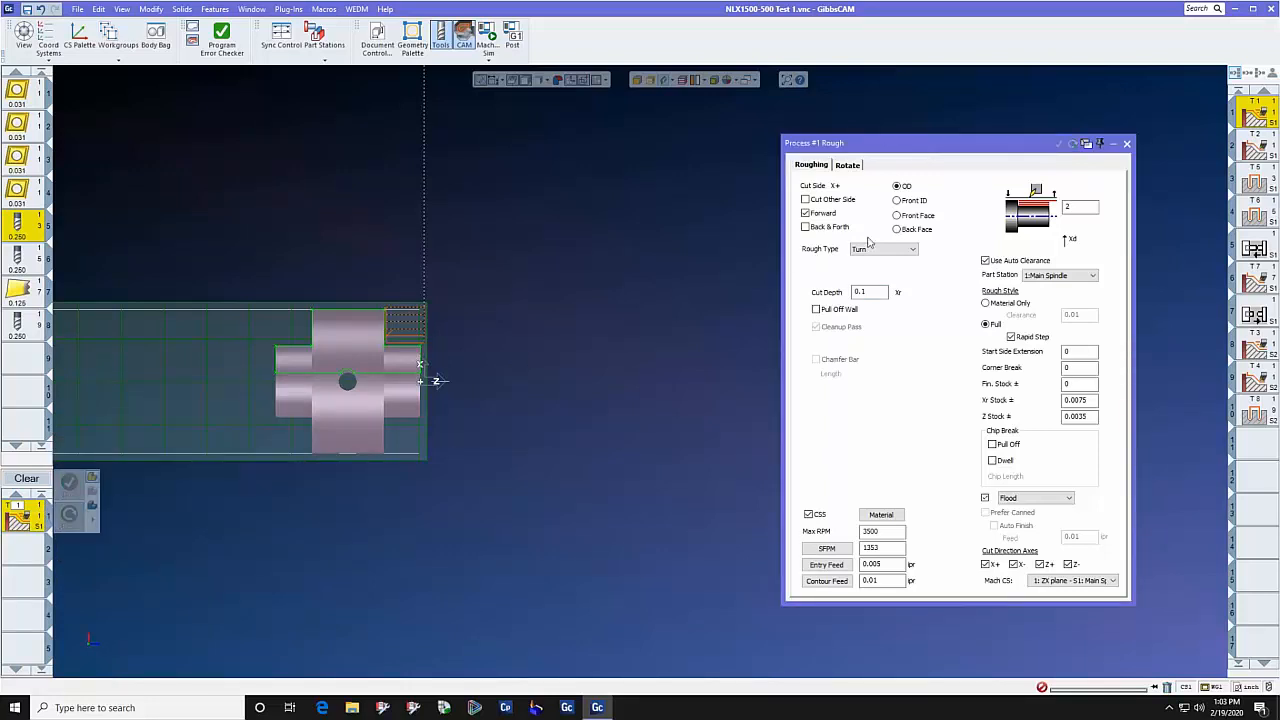
Check the part station and machining coordinate system choices of the roughing process, keeping the main spindle selections.
{"action": "left_click_drag", "start_coordinate": [960, 149], "coordinate": [740, 138]}
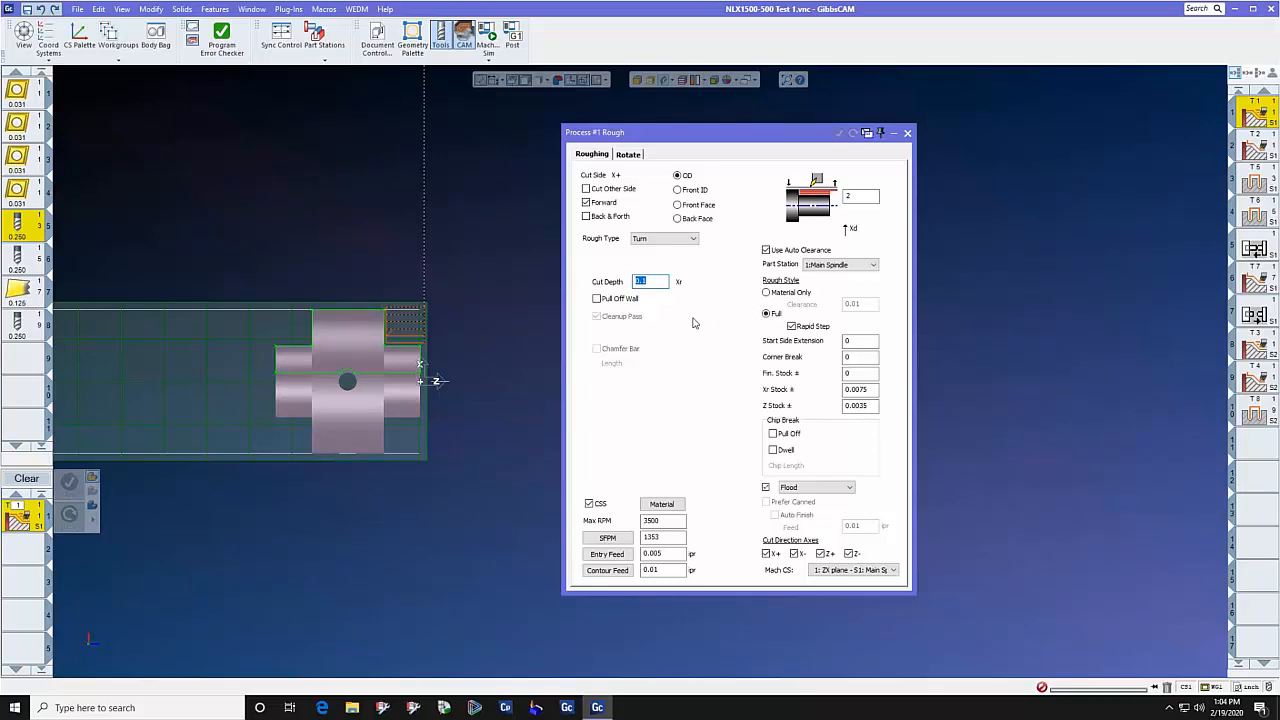
{"action": "left_click", "coordinate": [873, 266]}
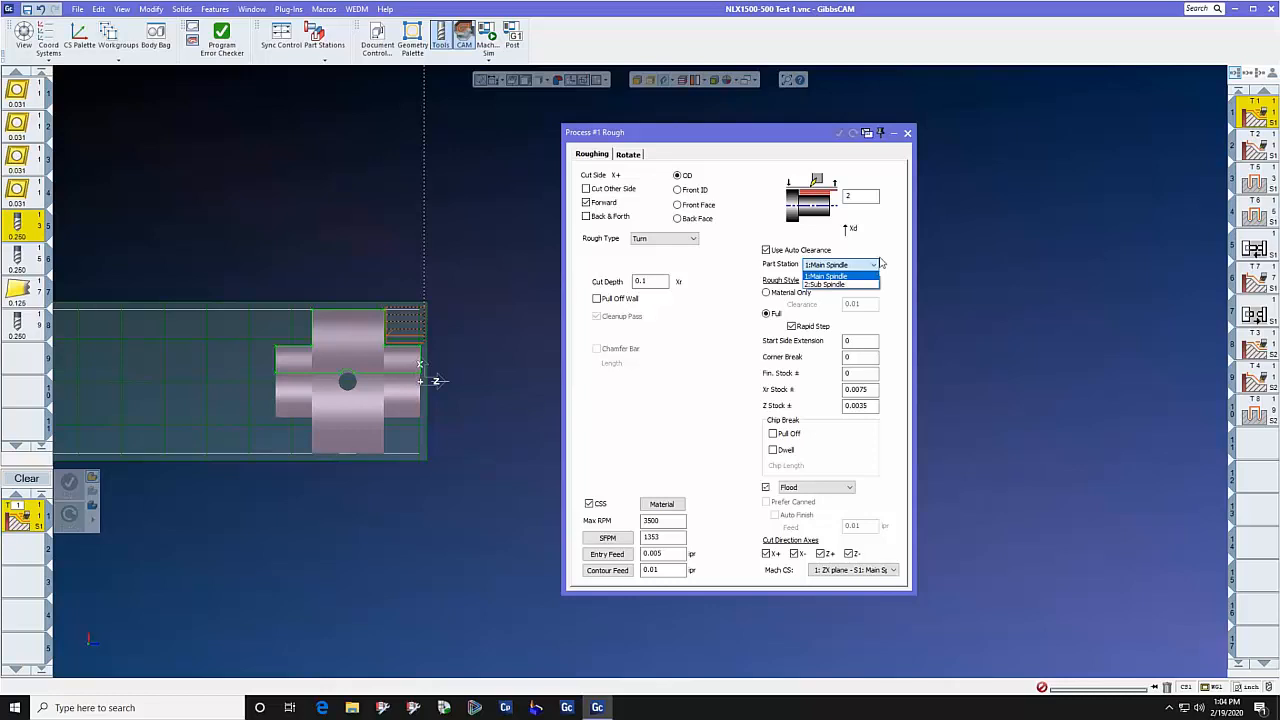
{"action": "left_click", "coordinate": [873, 267]}
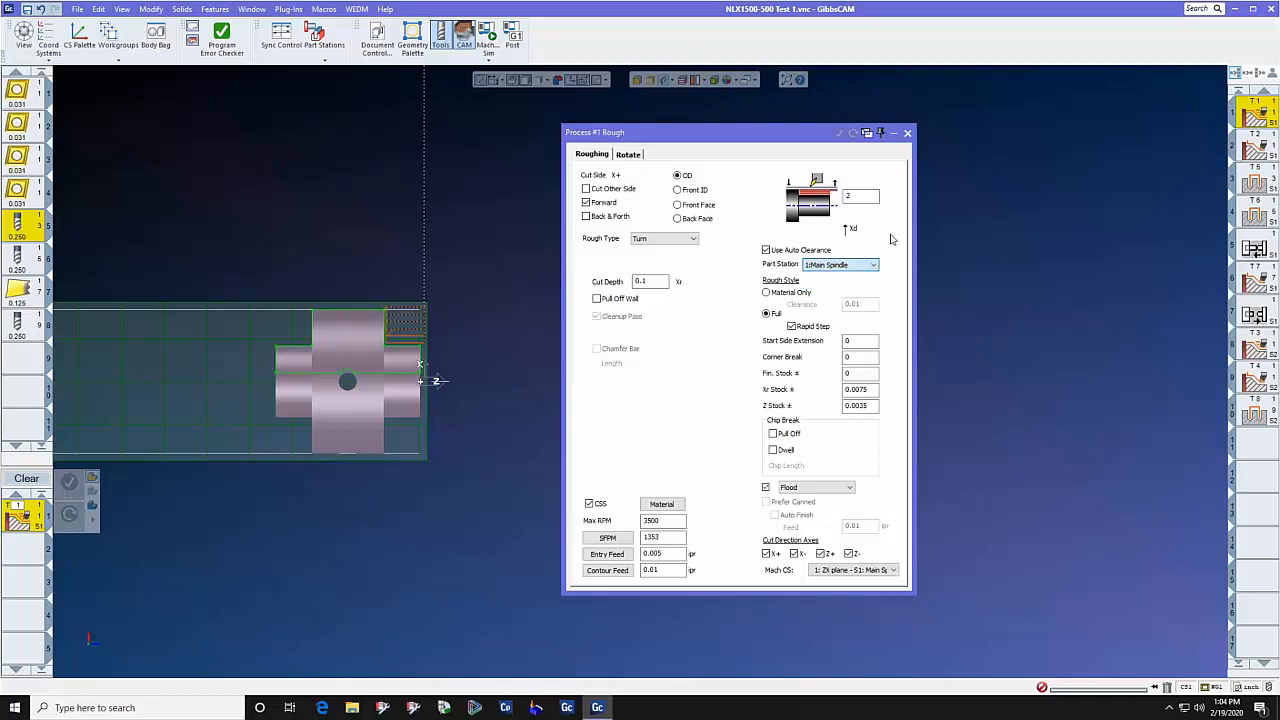
{"action": "left_click", "coordinate": [894, 570]}
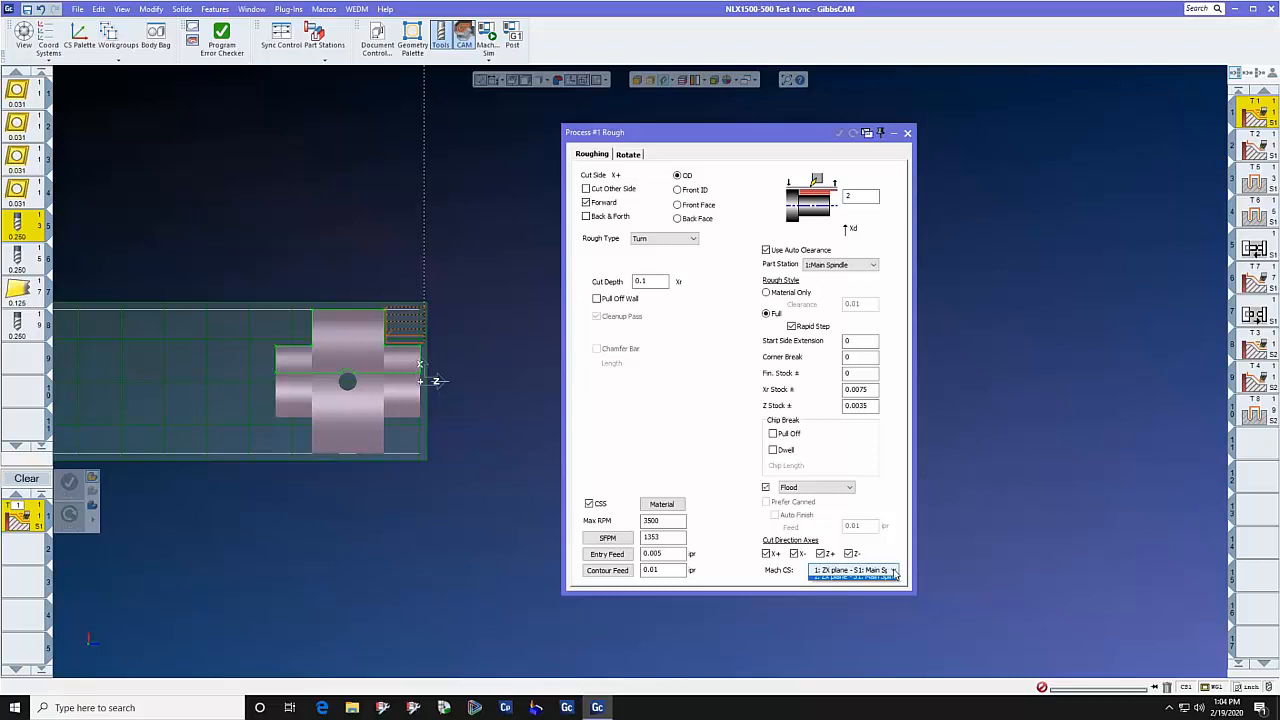
{"action": "left_click", "coordinate": [901, 489]}
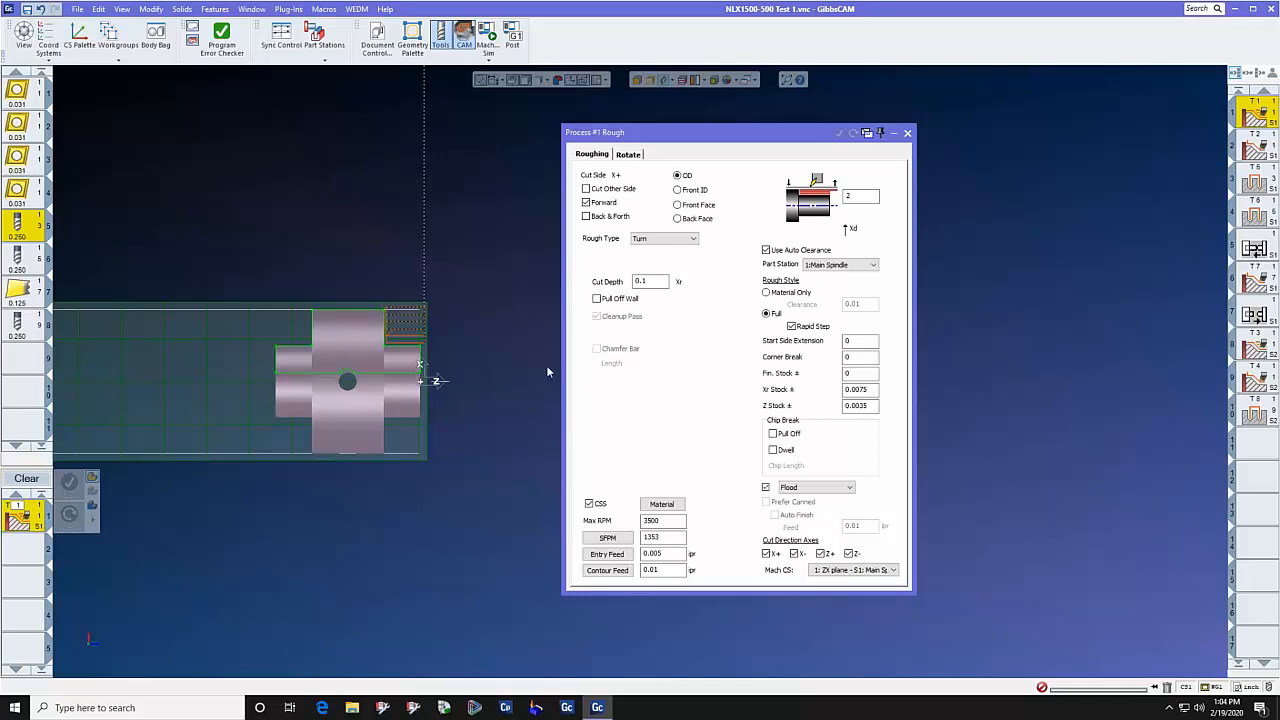
Show the list of coordinate systems and make the main spindle's XY plane the active one.
{"action": "left_click", "coordinate": [48, 36]}
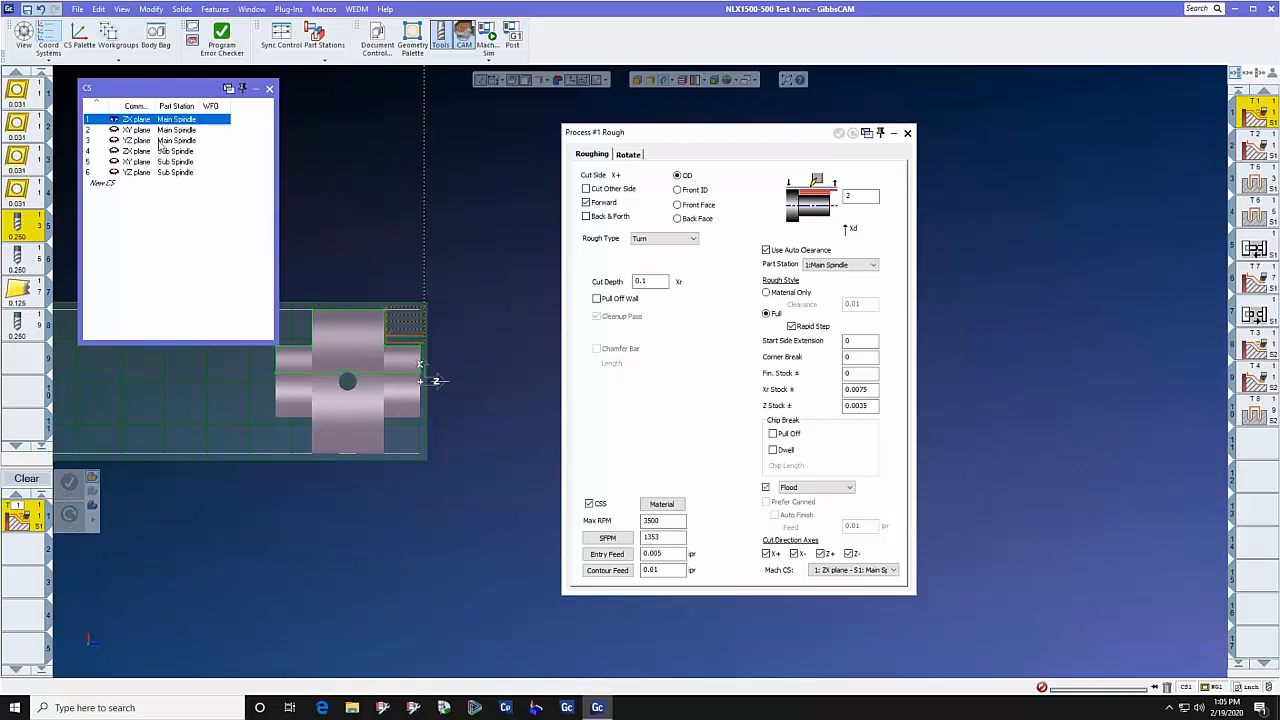
{"action": "left_click", "coordinate": [147, 131]}
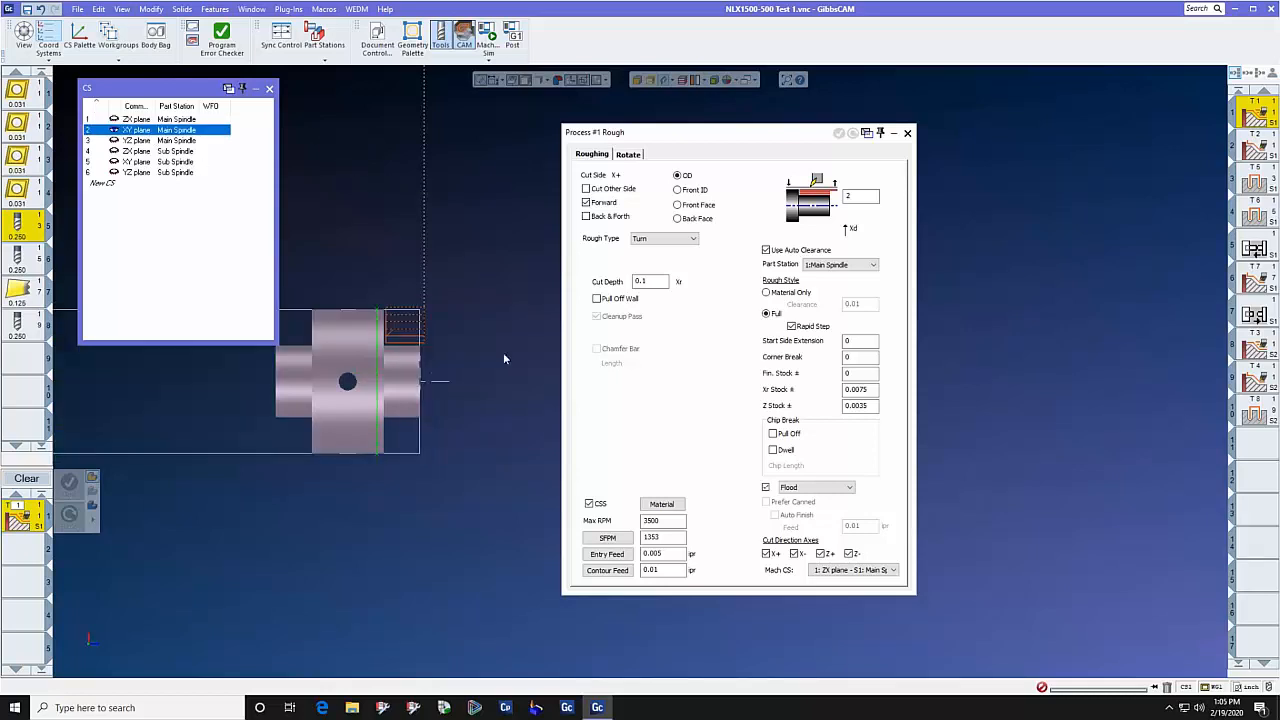
Preview the main spindle's YZ plane and return to its ZX plane as the active coordinate system.
{"action": "left_click", "coordinate": [153, 141]}
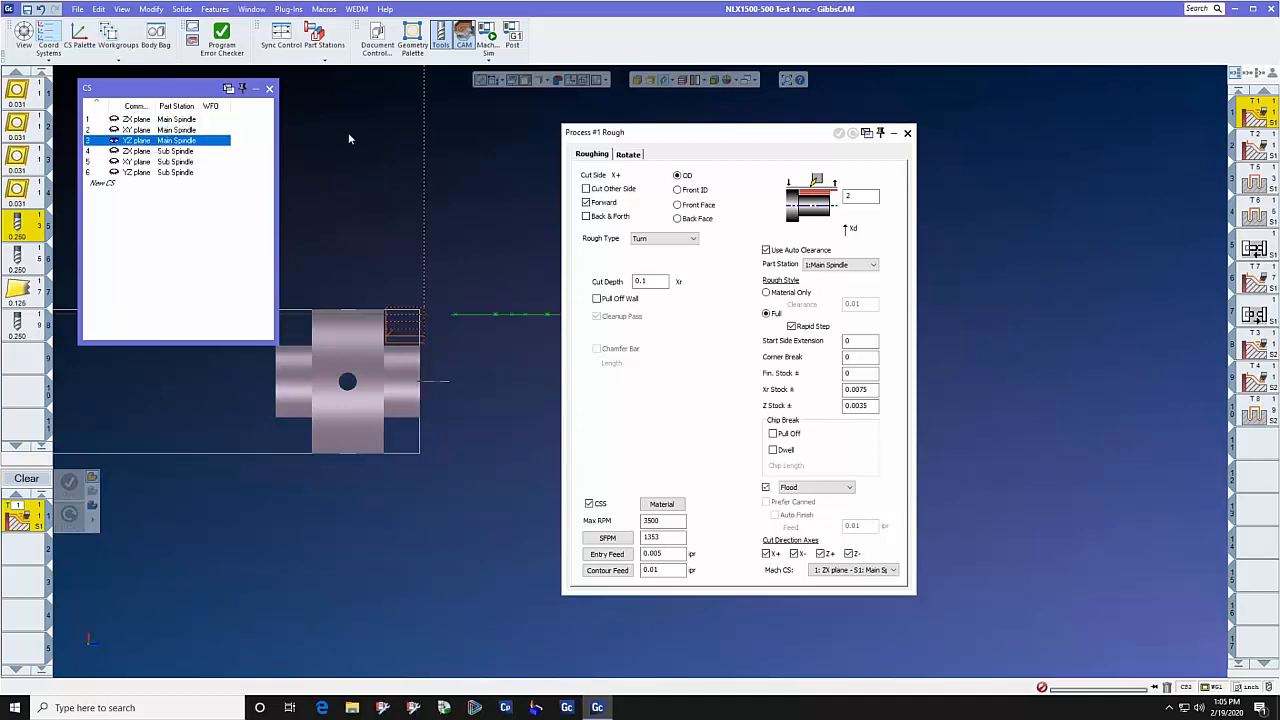
{"action": "left_click", "coordinate": [174, 121]}
{"action": "left_click", "coordinate": [270, 90]}
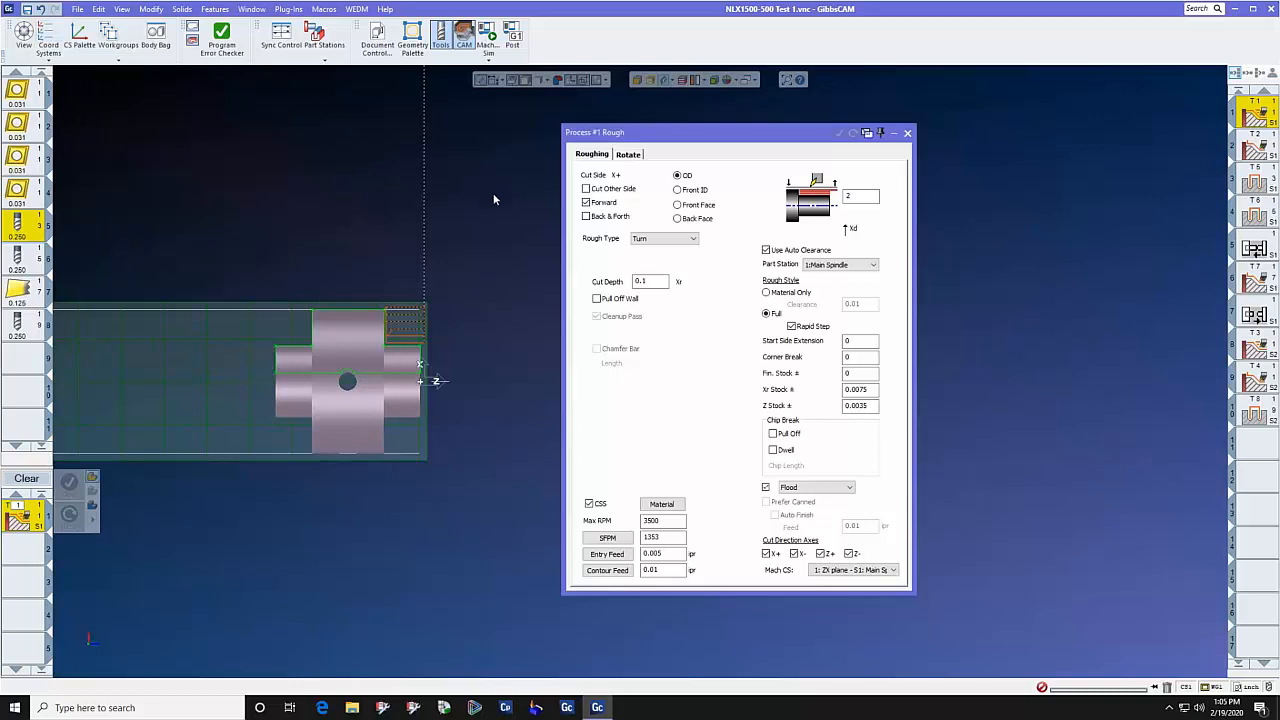
Check the part station choices of the roughing process and toggle the coordinate system plane display off and back on.
{"action": "left_click_drag", "start_coordinate": [768, 140], "coordinate": [889, 146]}
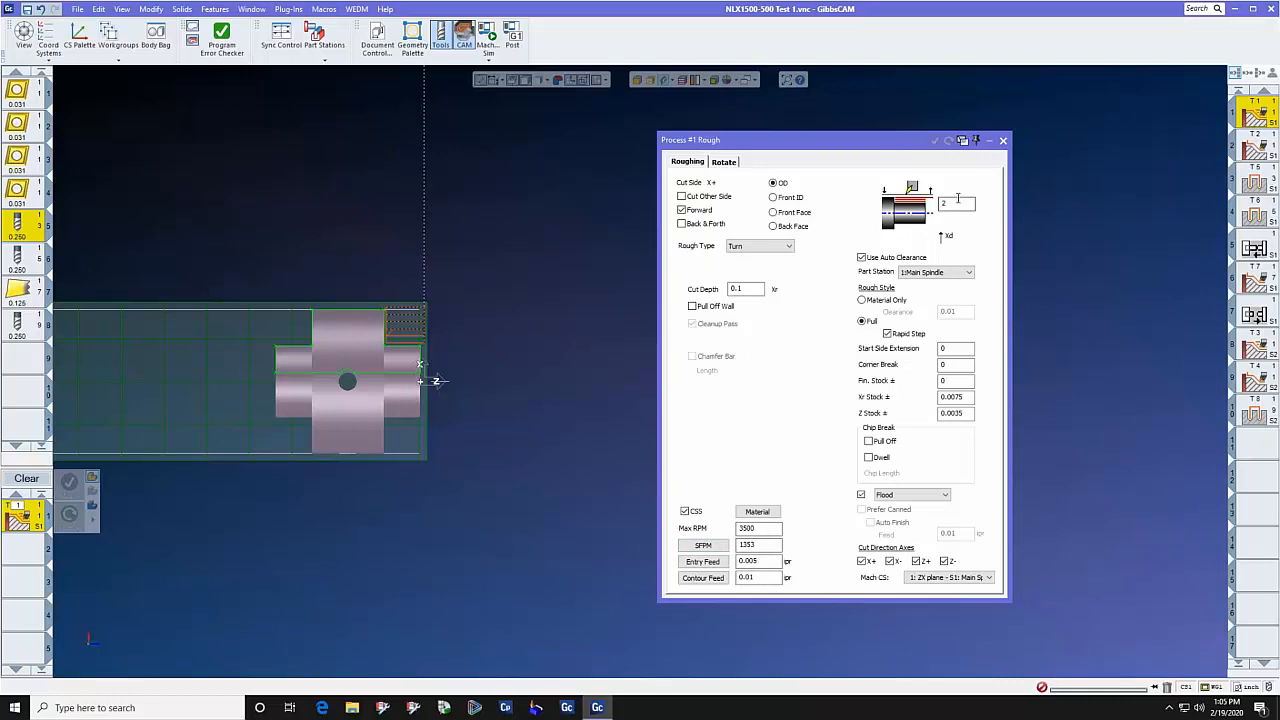
{"action": "left_click", "coordinate": [970, 273]}
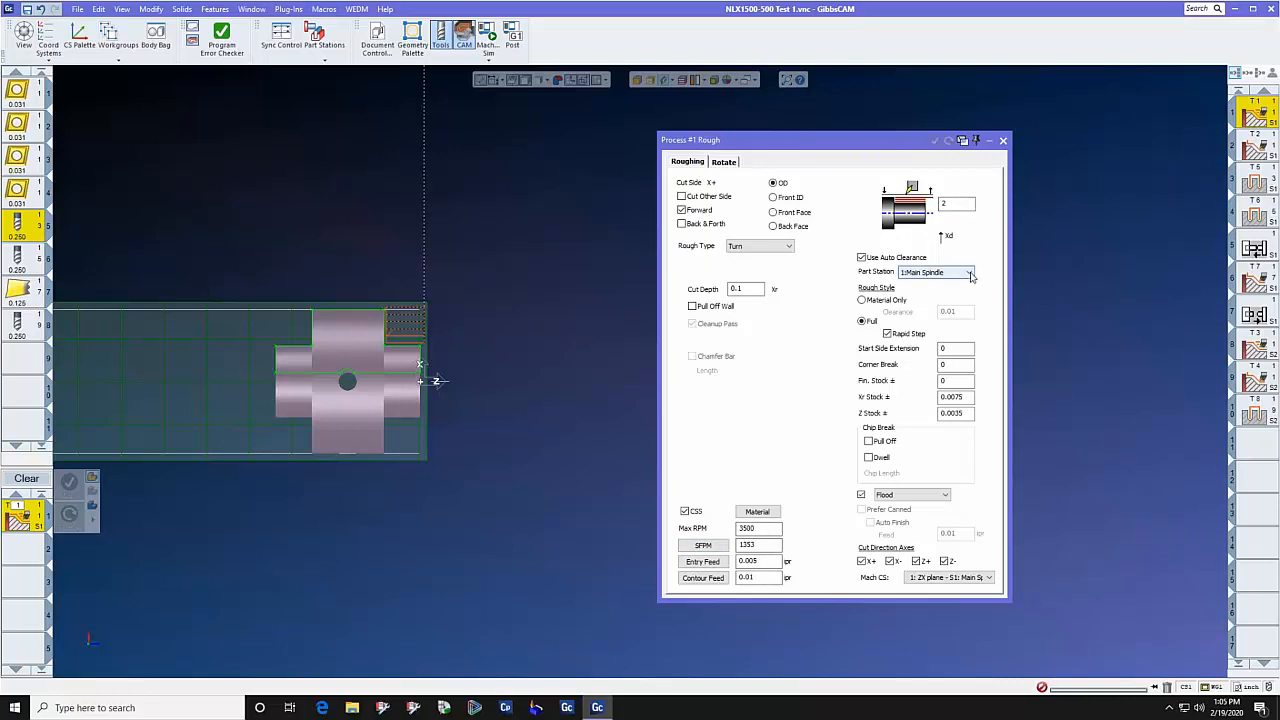
{"action": "left_click", "coordinate": [985, 241]}
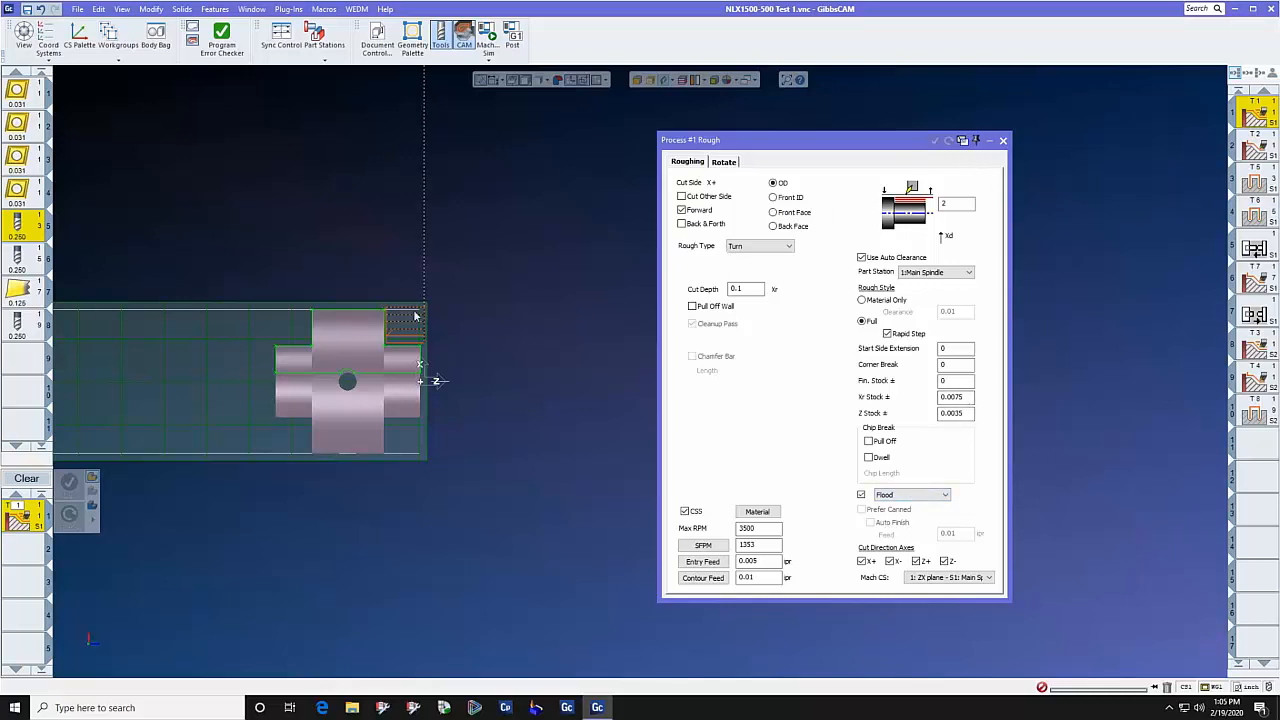
{"action": "scroll", "coordinate": [415, 316], "scroll_direction": "up", "scroll_amount": 3}
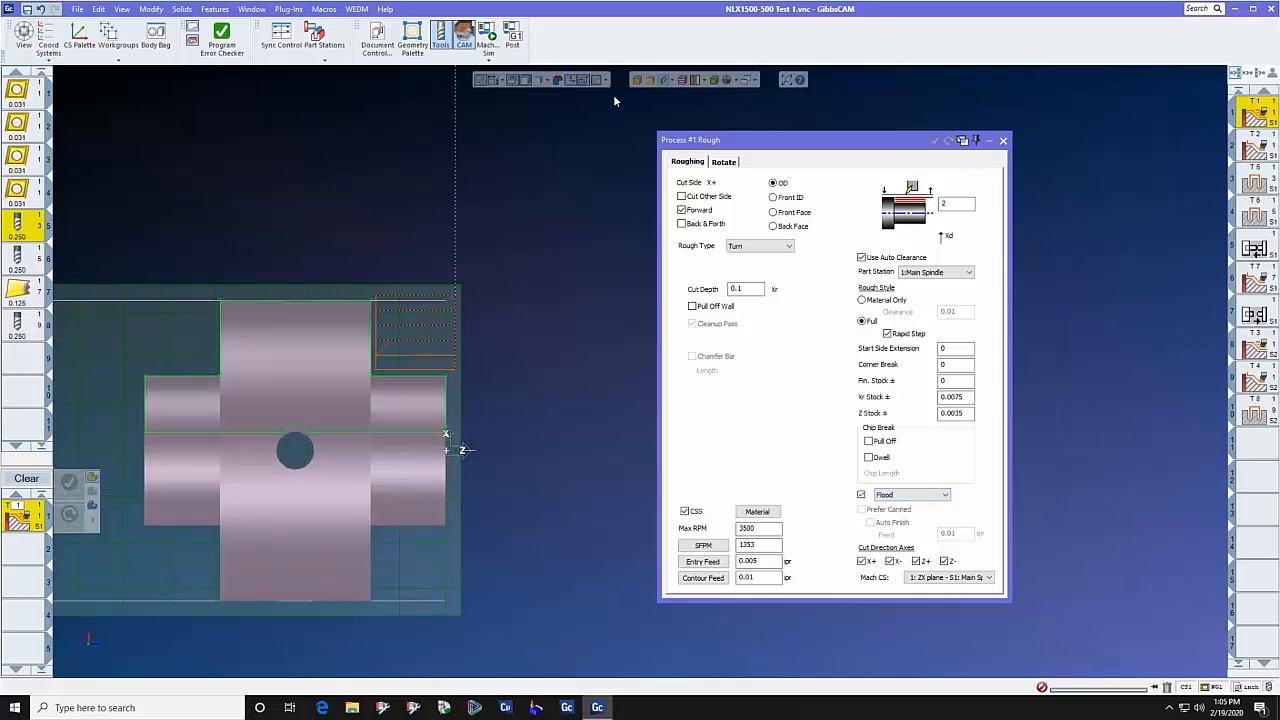
{"action": "left_click", "coordinate": [663, 80]}
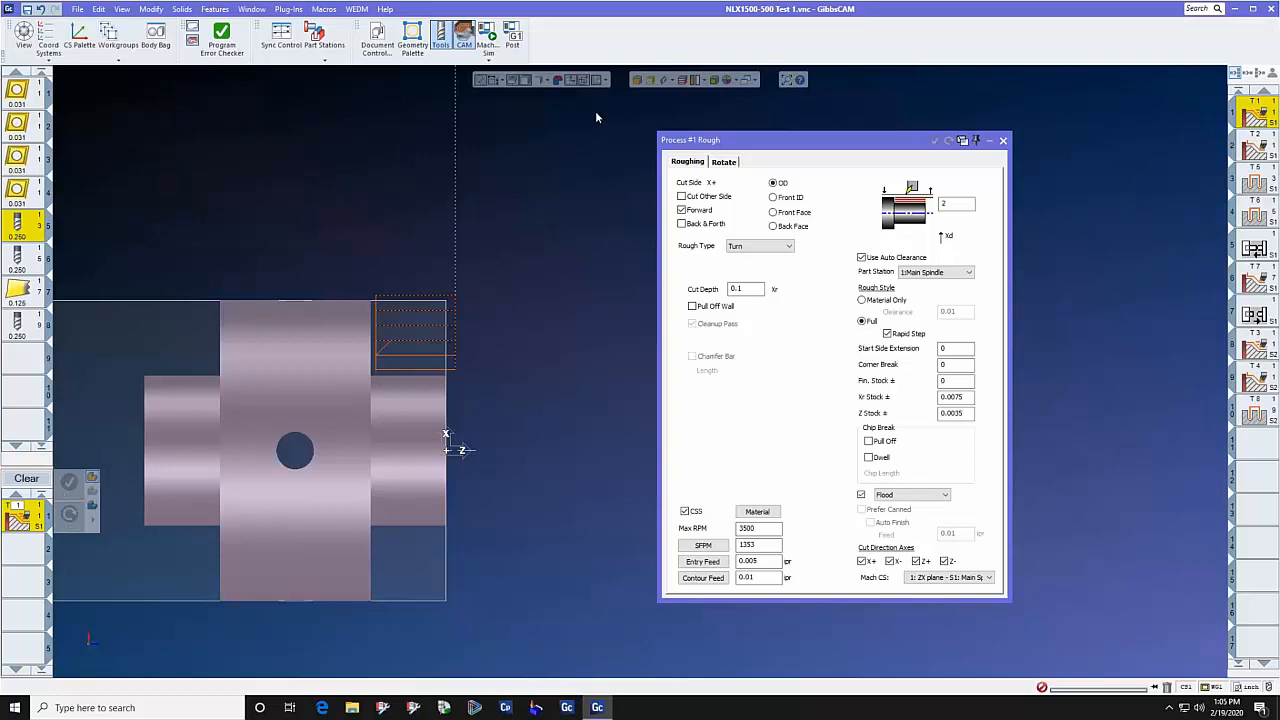
{"action": "left_click", "coordinate": [663, 81]}
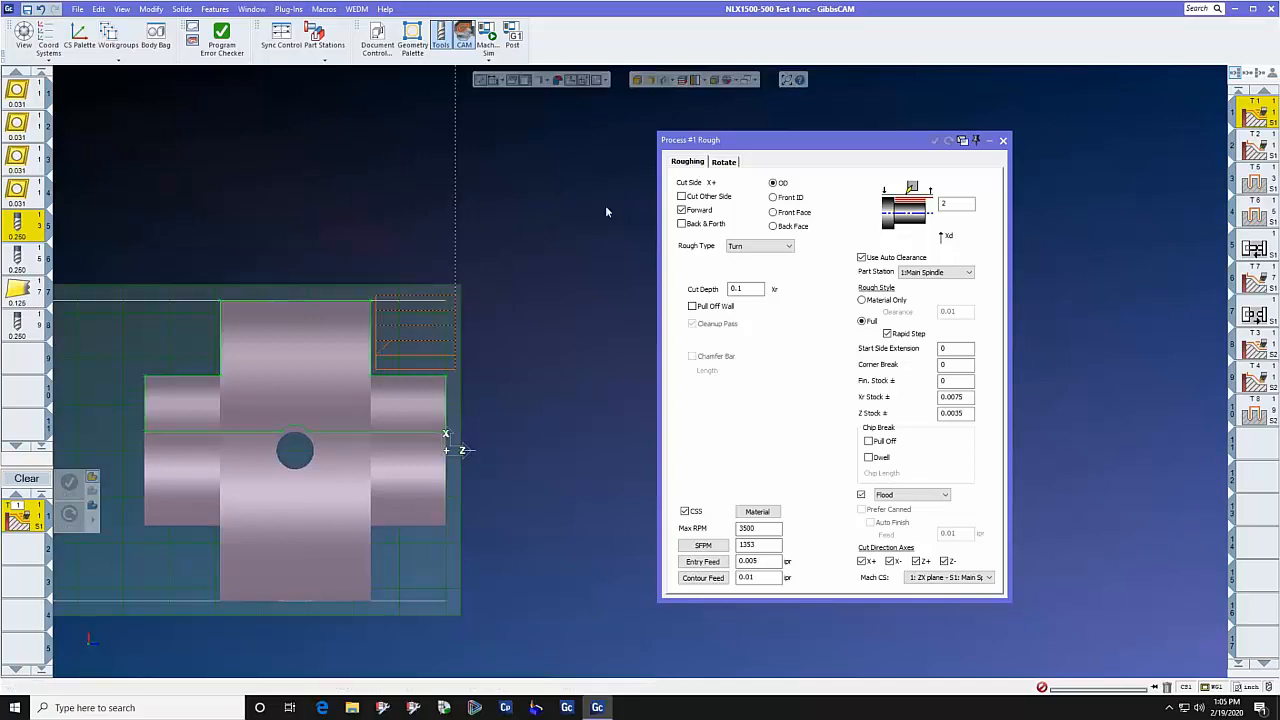
Mark the front hub diameter and flange face as the roughing cut shape and regenerate the roughing operation.
{"action": "left_click", "coordinate": [421, 376]}
{"action": "mouse_move", "coordinate": [451, 372]}
{"action": "left_mouse_down"}
{"action": "mouse_move", "coordinate": [463, 370]}
{"action": "mouse_move", "coordinate": [358, 294]}
{"action": "left_mouse_up"}
{"action": "left_click", "coordinate": [398, 376]}
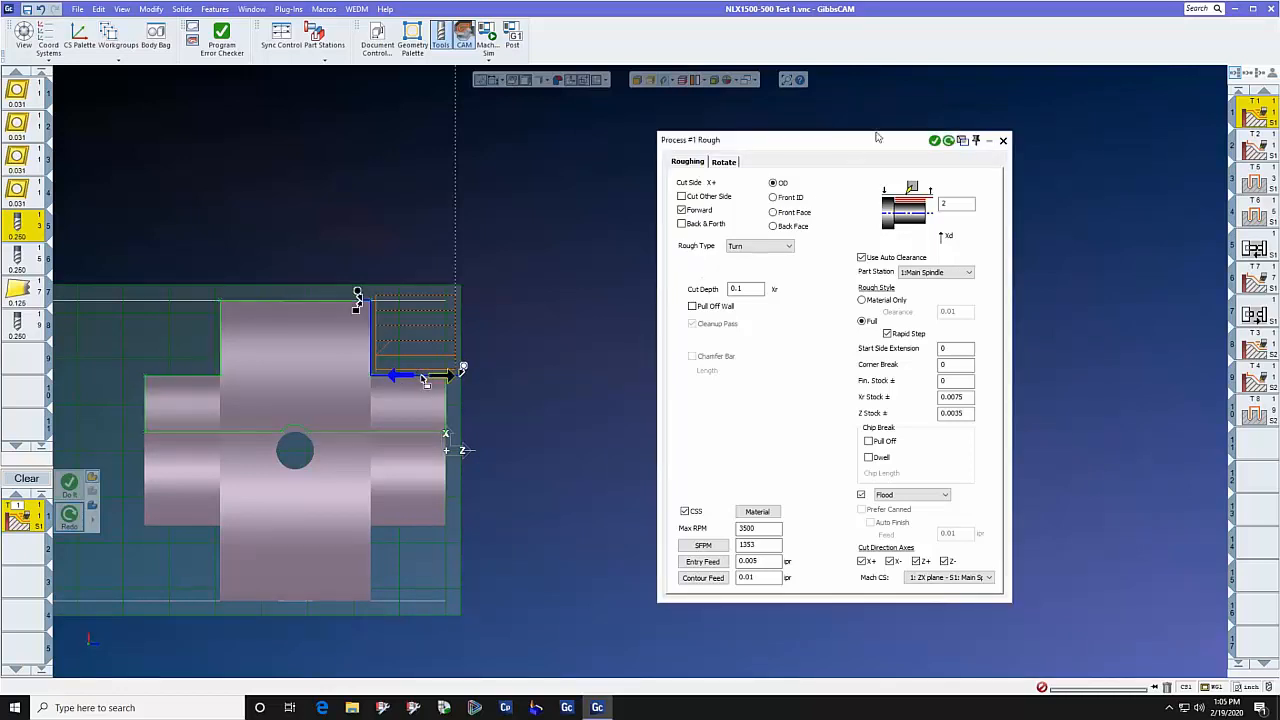
{"action": "left_click", "coordinate": [948, 140]}
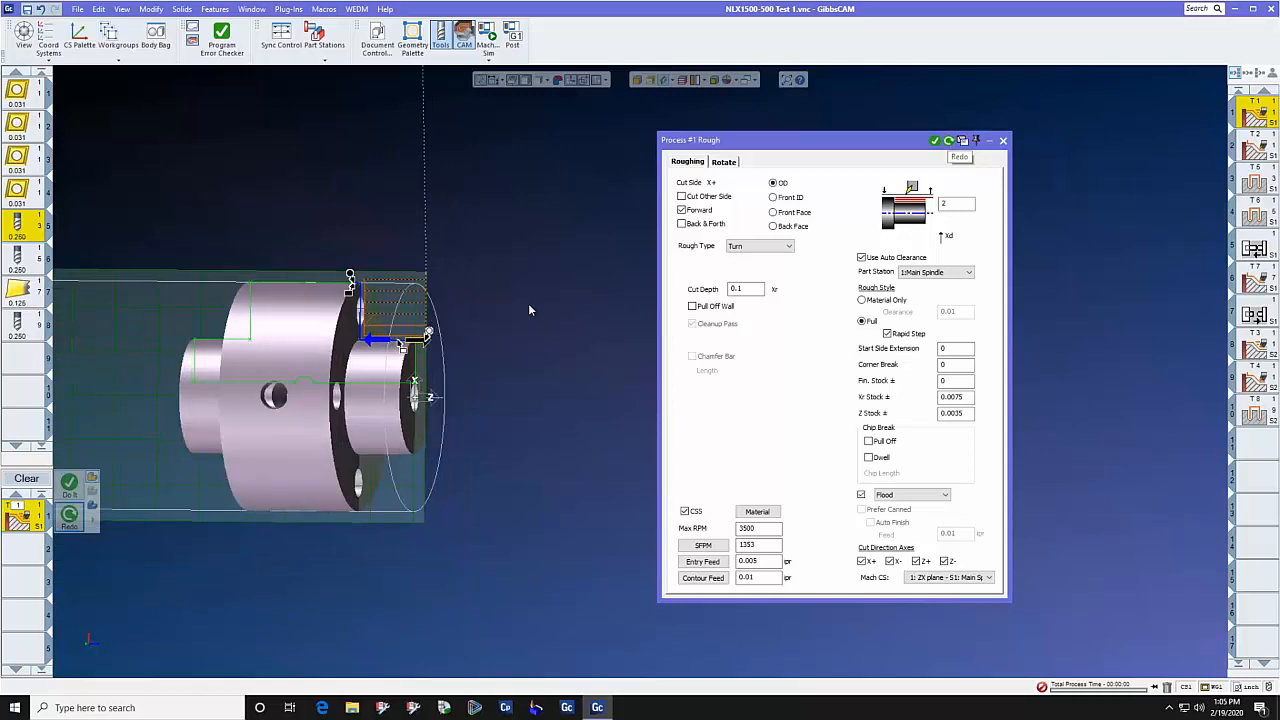
Open the drilling operation in tile 3 and check its machining coordinate system choices, keeping the main spindle's XY plane.
{"action": "double_click", "coordinate": [1253, 148]}
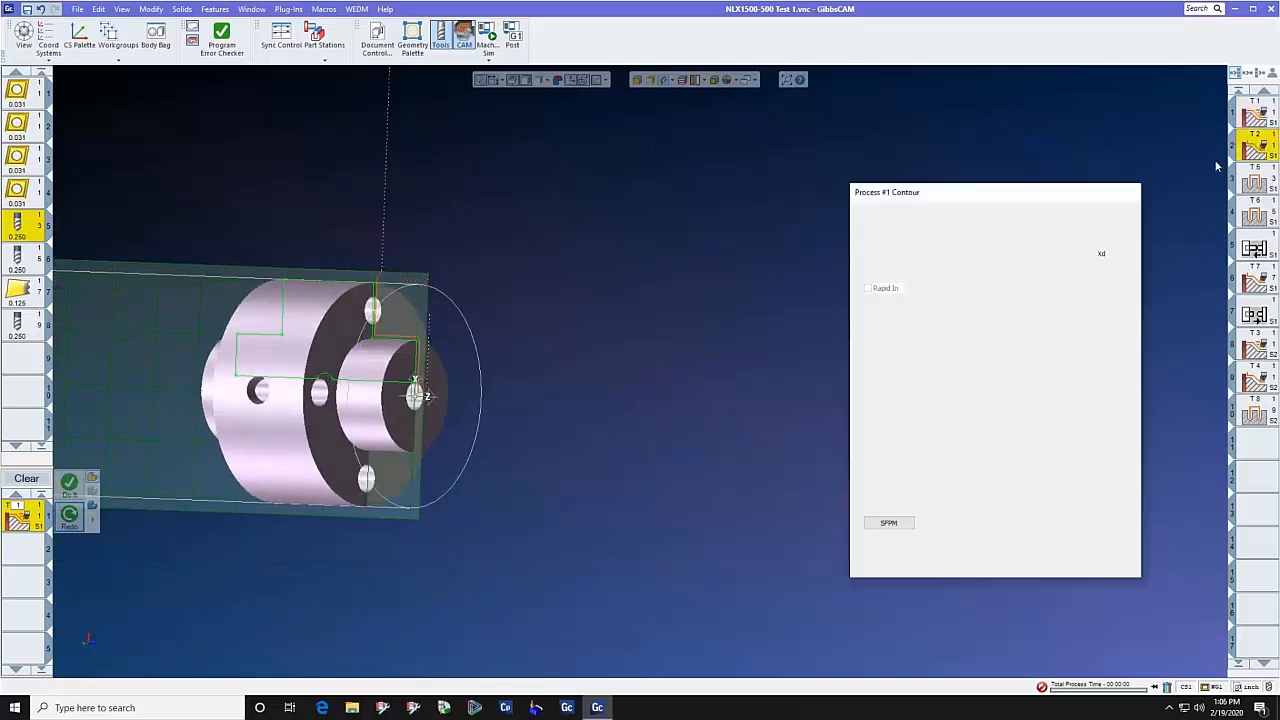
{"action": "double_click", "coordinate": [1262, 180]}
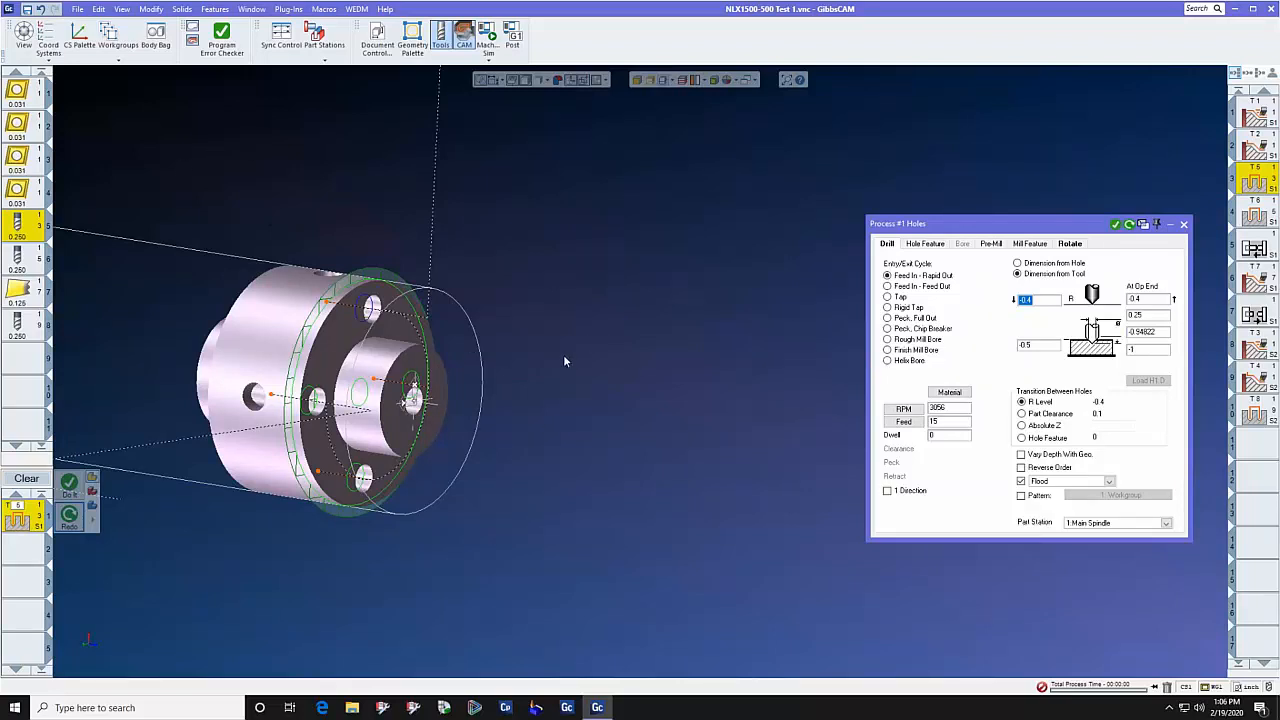
{"action": "left_click", "coordinate": [48, 47]}
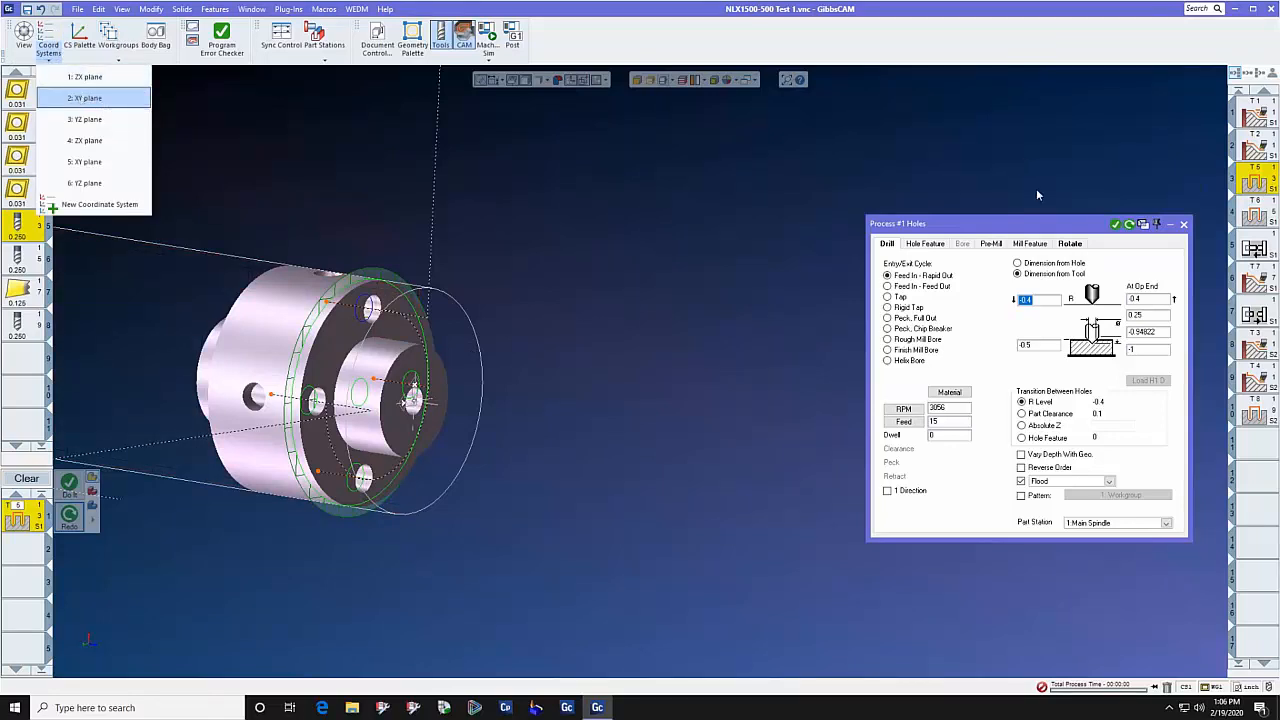
{"action": "left_click", "coordinate": [1068, 247]}
{"action": "left_click_drag", "start_coordinate": [1058, 226], "coordinate": [932, 215]}
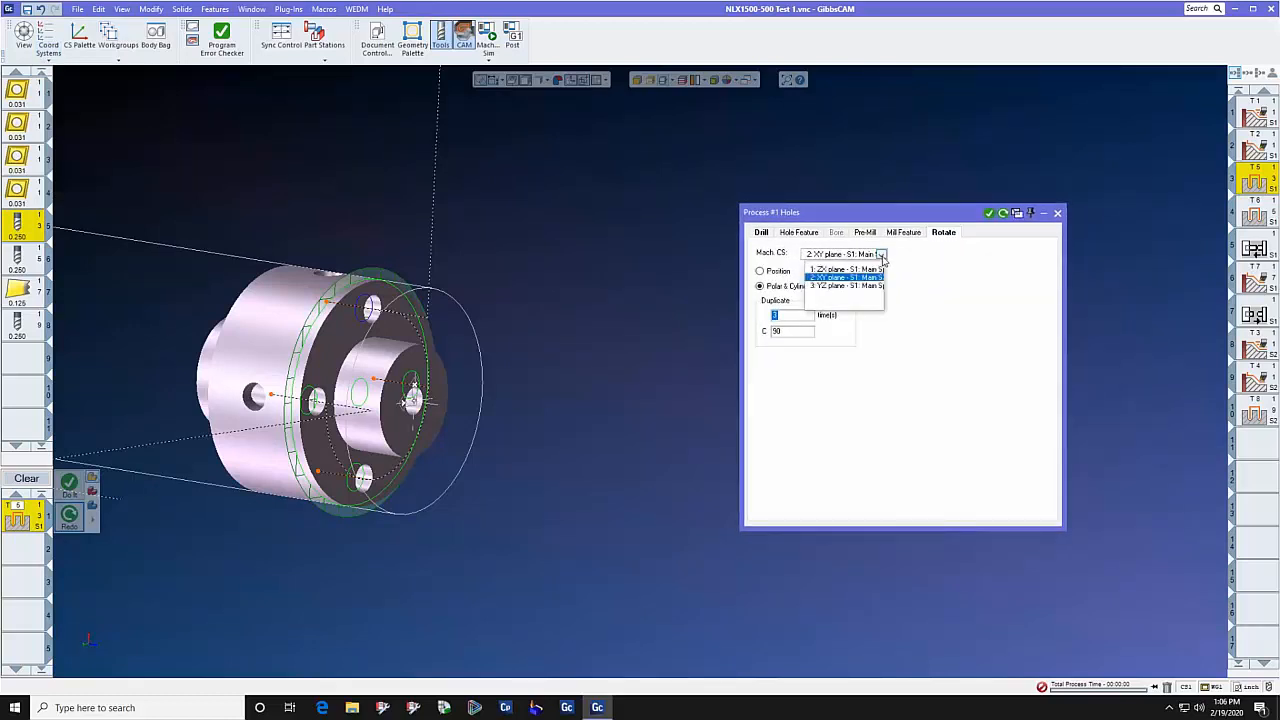
{"action": "left_click", "coordinate": [881, 256]}
{"action": "left_click", "coordinate": [876, 278]}
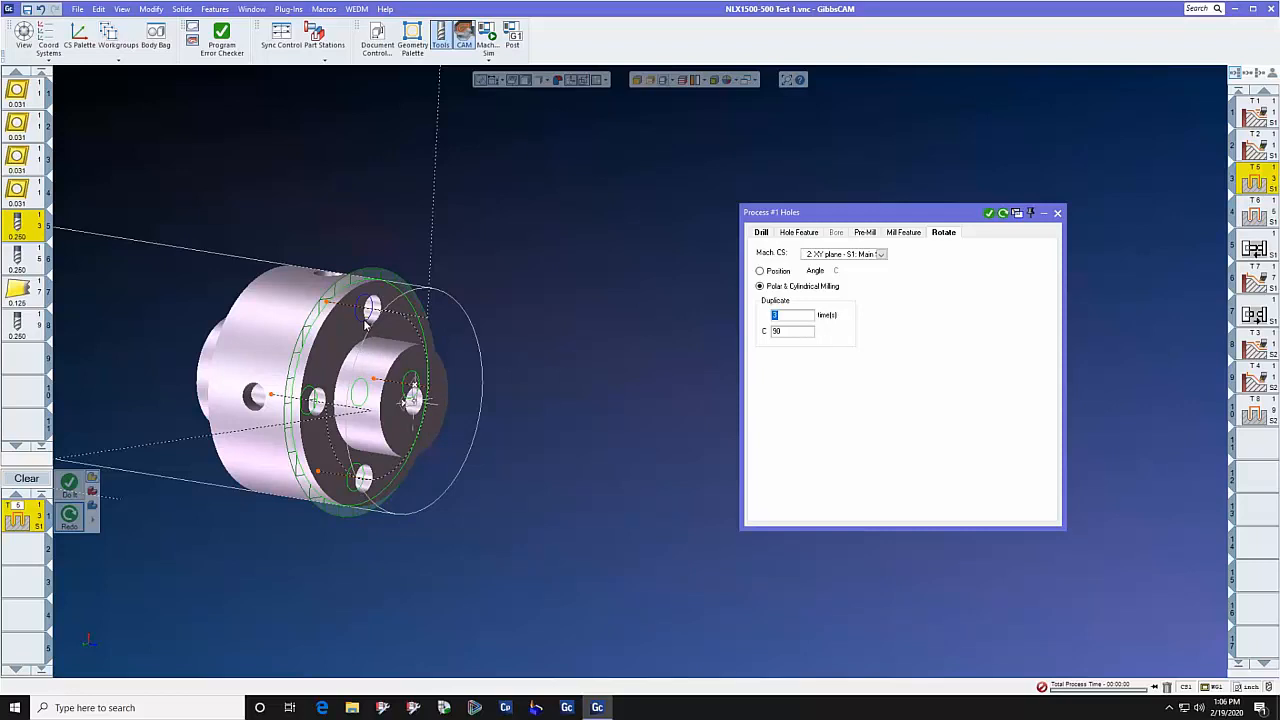
Review the duplicate count, C angle and part station of the tile 3 drilling process, leaving them unchanged.
{"action": "left_click", "coordinate": [775, 315]}
{"action": "double_click", "coordinate": [774, 315]}
{"action": "key", "text": "Tab"}
{"action": "left_click", "coordinate": [765, 234]}
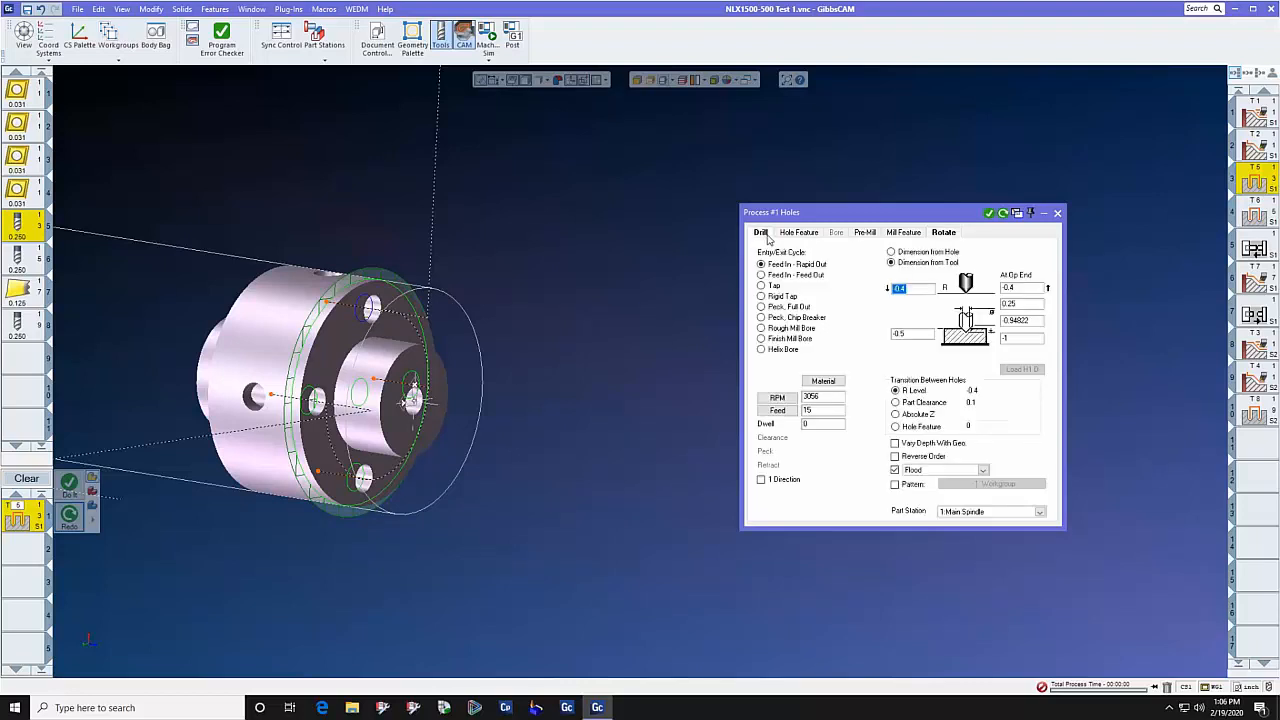
{"action": "left_click", "coordinate": [1039, 514]}
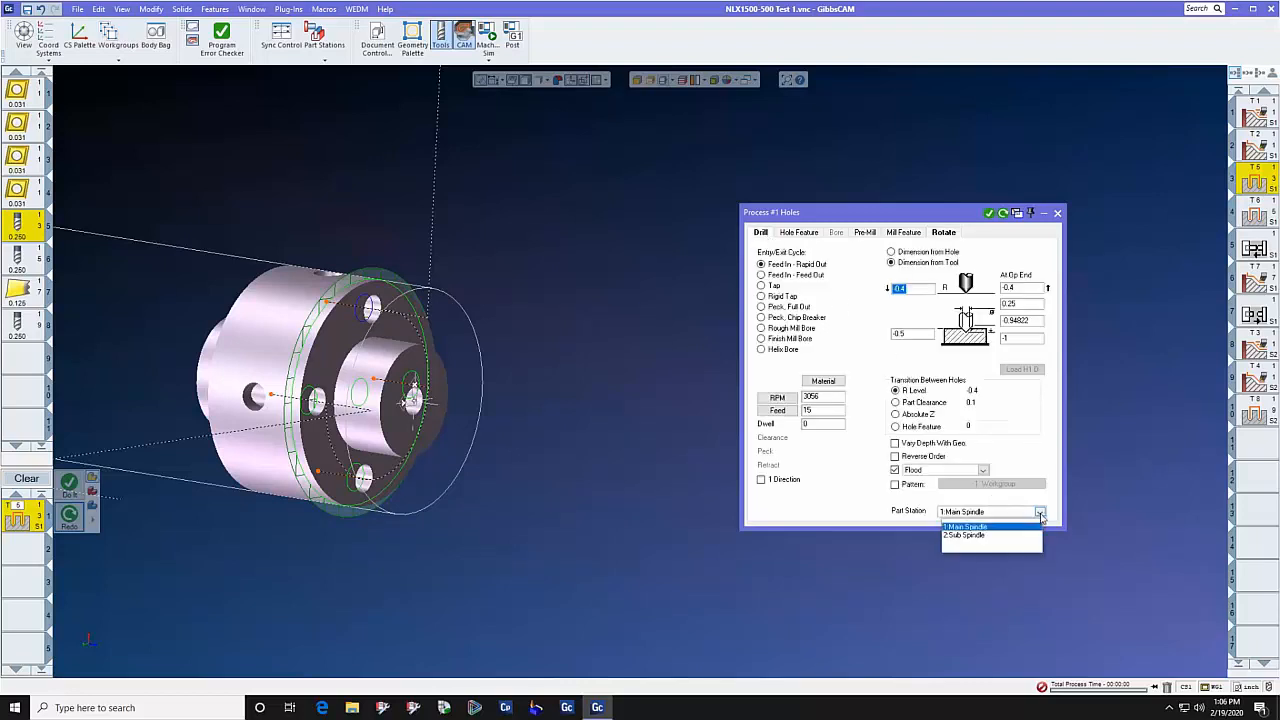
{"action": "left_click", "coordinate": [1040, 451]}
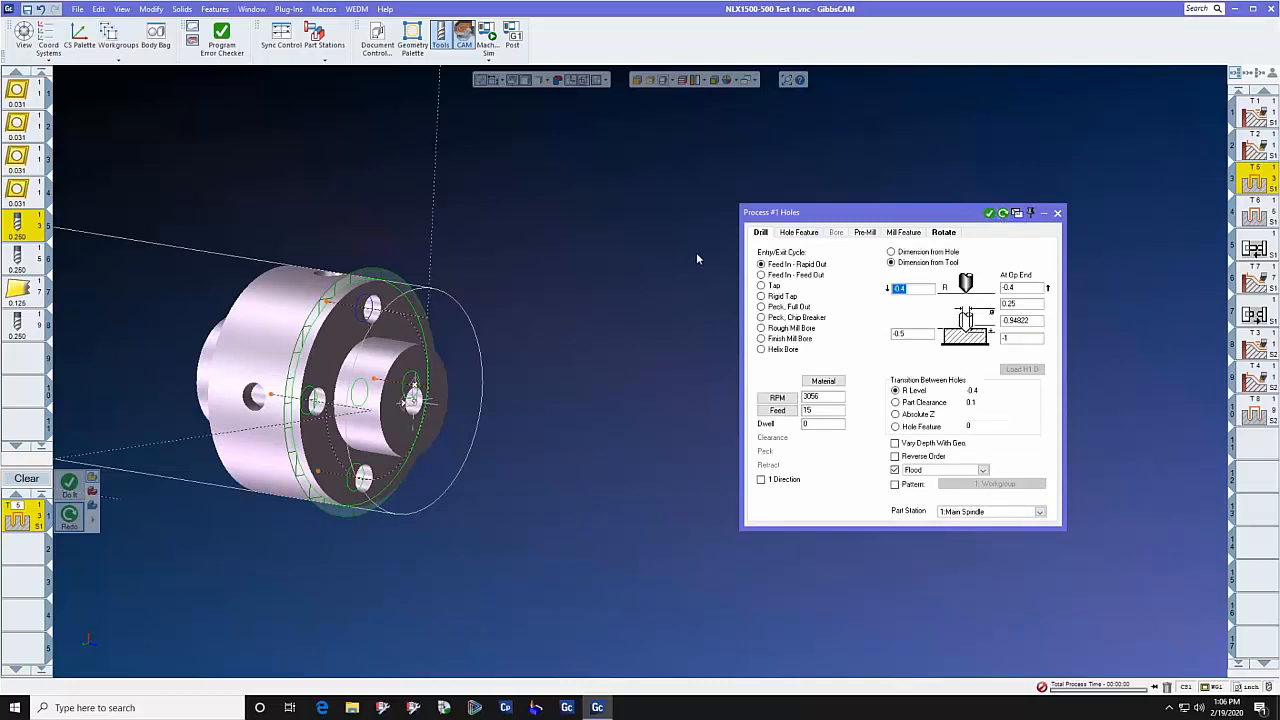
{"action": "left_click", "coordinate": [1057, 216]}
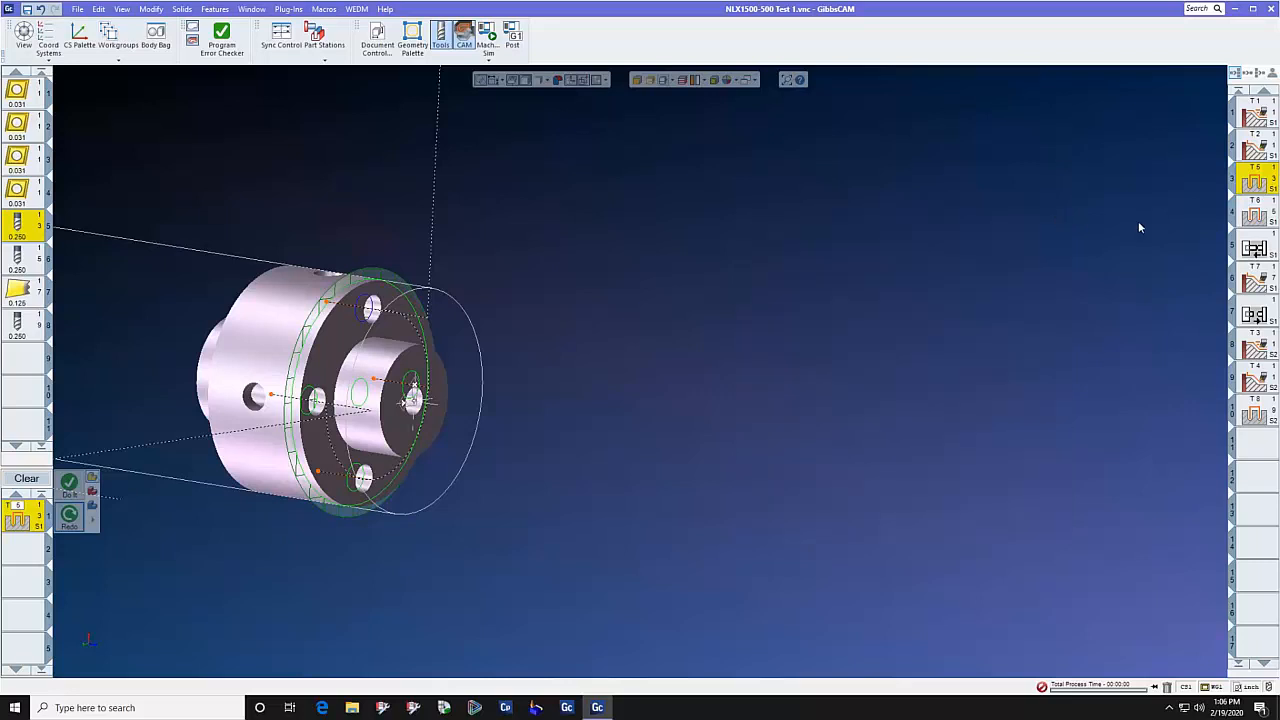
Open the radial hole drilling operation in tile 4 and review its rotation and depth settings without changing them.
{"action": "double_click", "coordinate": [1256, 214]}
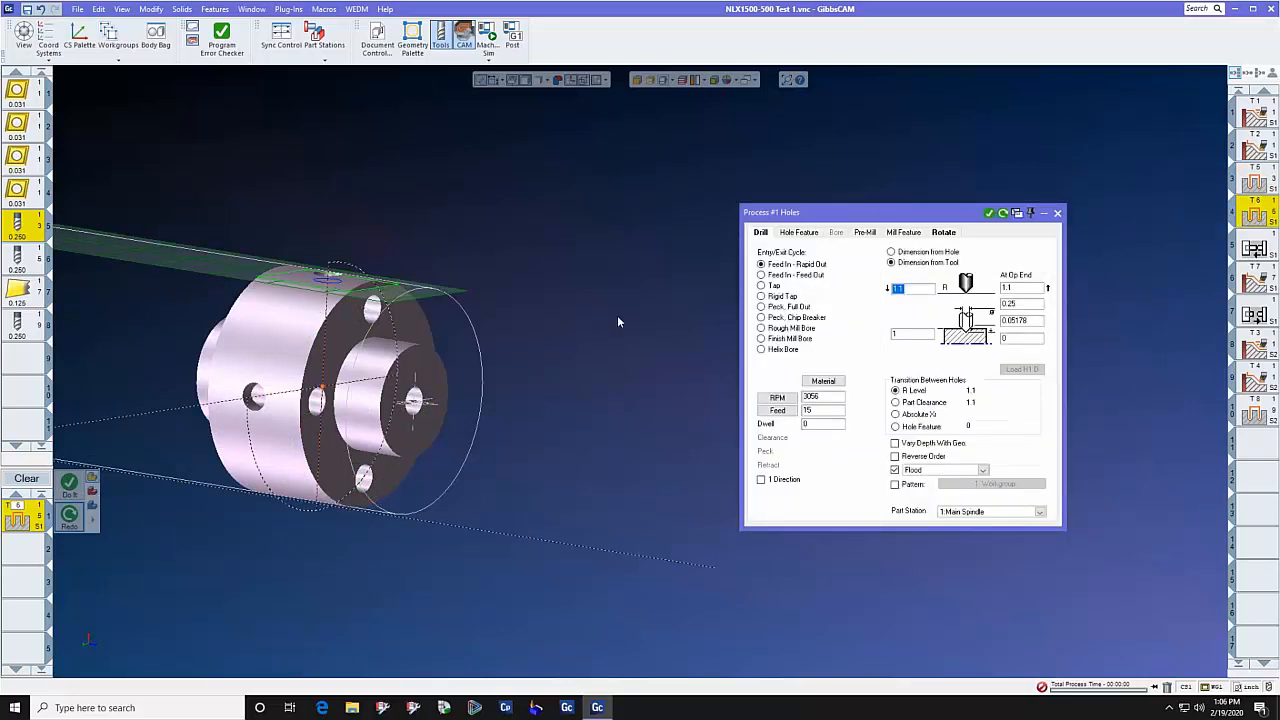
{"action": "middle_click_drag", "start_coordinate": [618, 322], "coordinate": [560, 267]}
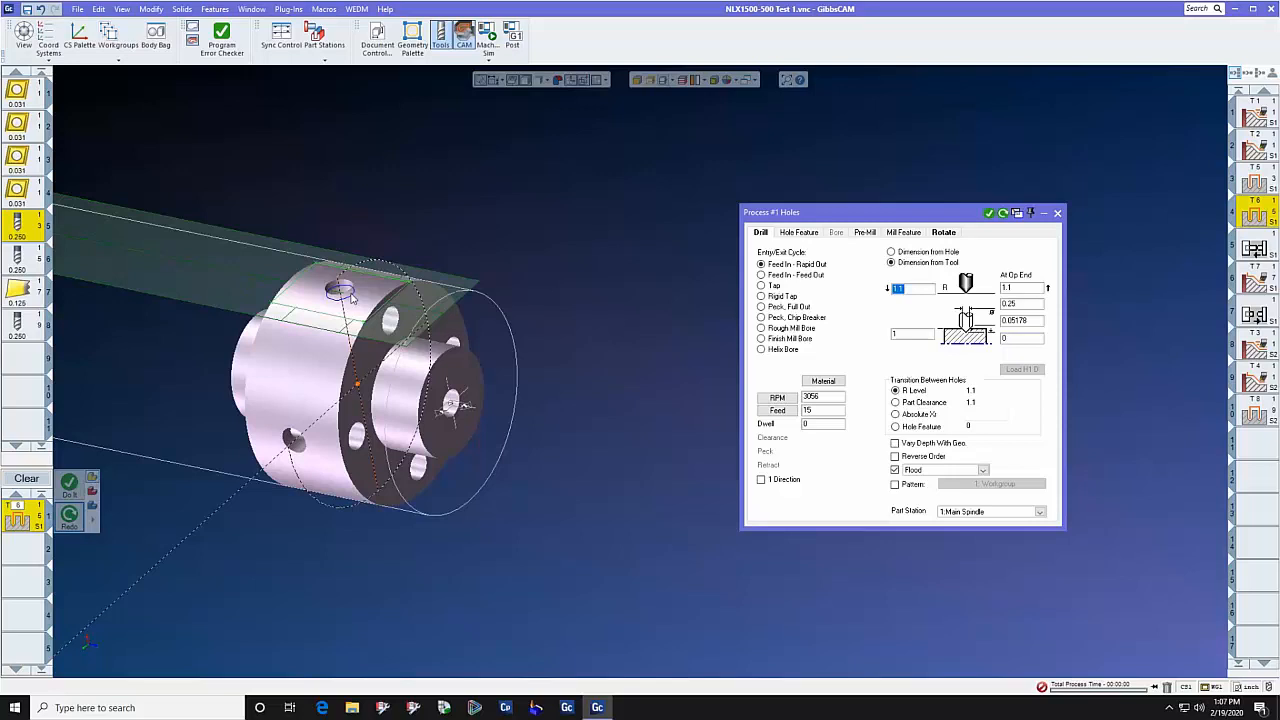
{"action": "left_click", "coordinate": [944, 232]}
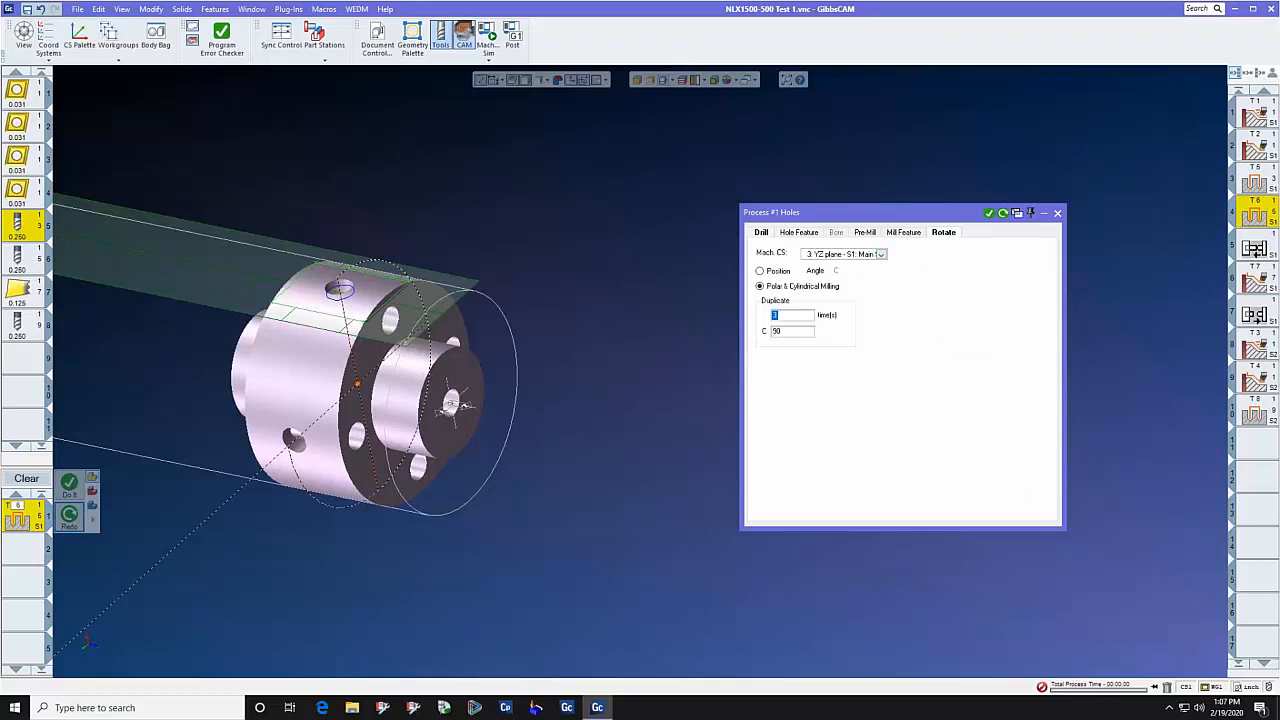
{"action": "left_click", "coordinate": [761, 232]}
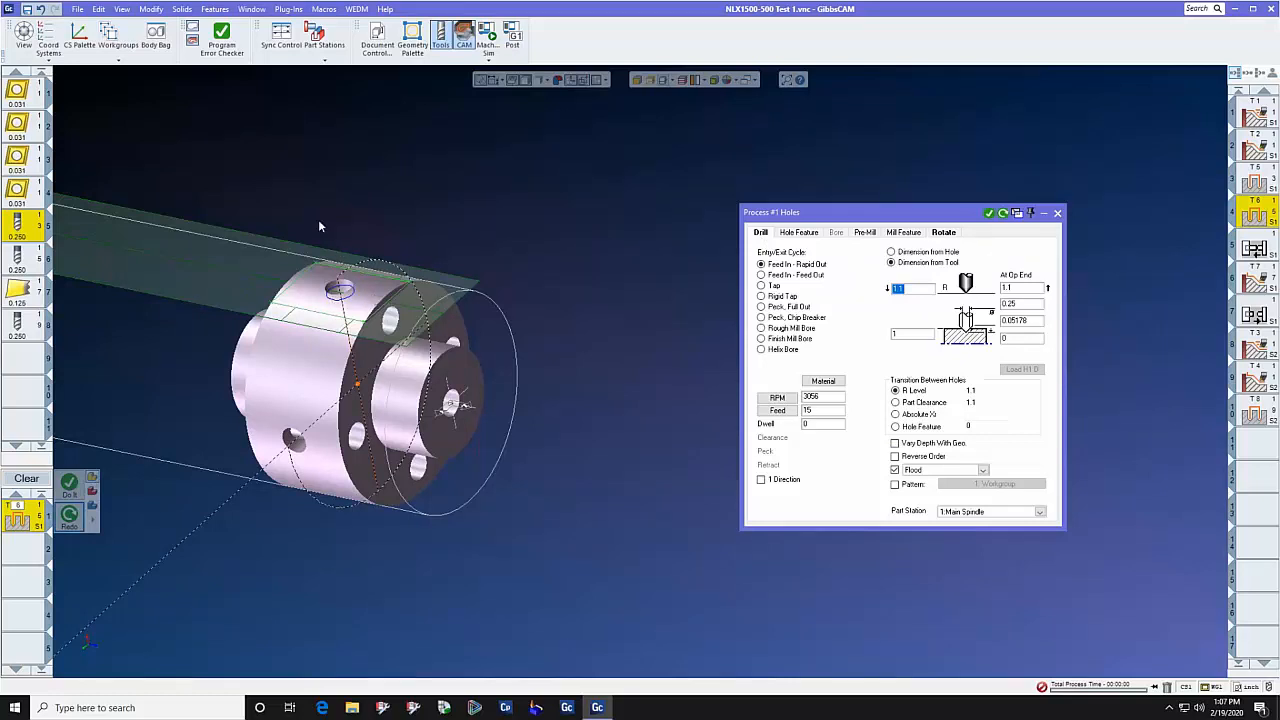
{"action": "left_click", "coordinate": [915, 334]}
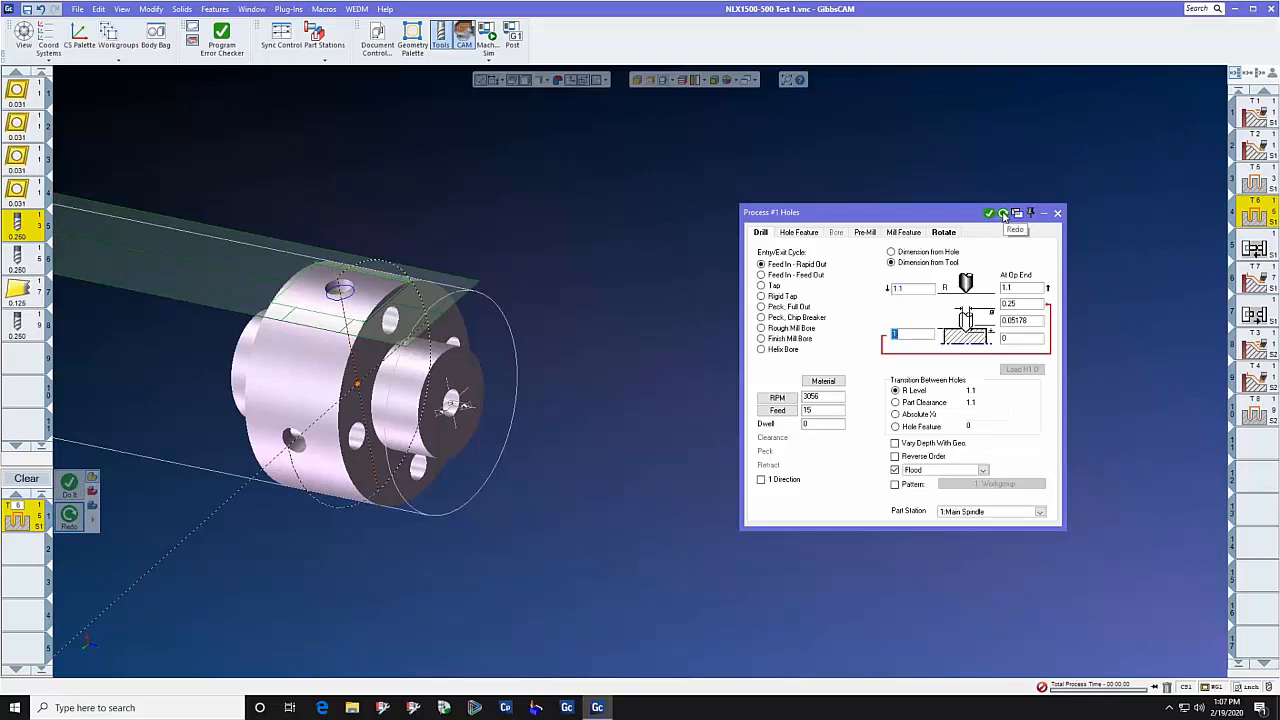
{"action": "left_click", "coordinate": [1057, 213]}
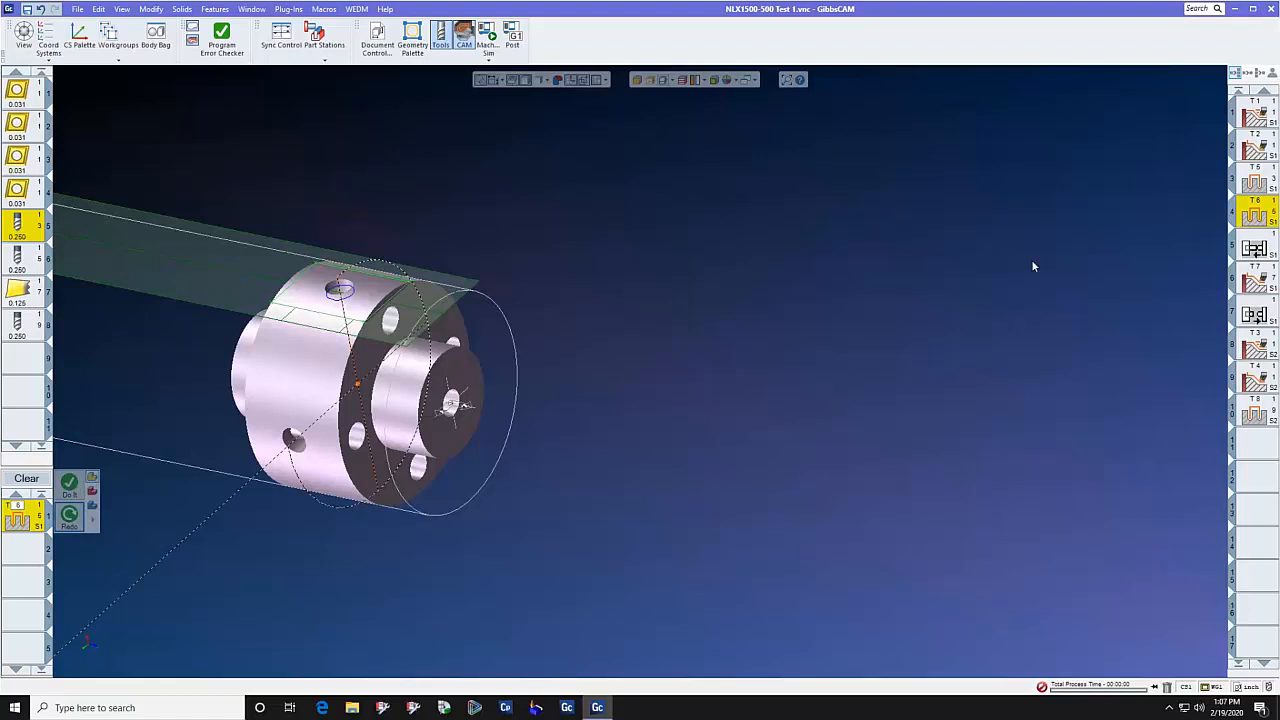
Open the utility operation in tile 5 and view the available utility types, keeping Sub Spindle In.
{"action": "left_click", "coordinate": [1255, 248]}
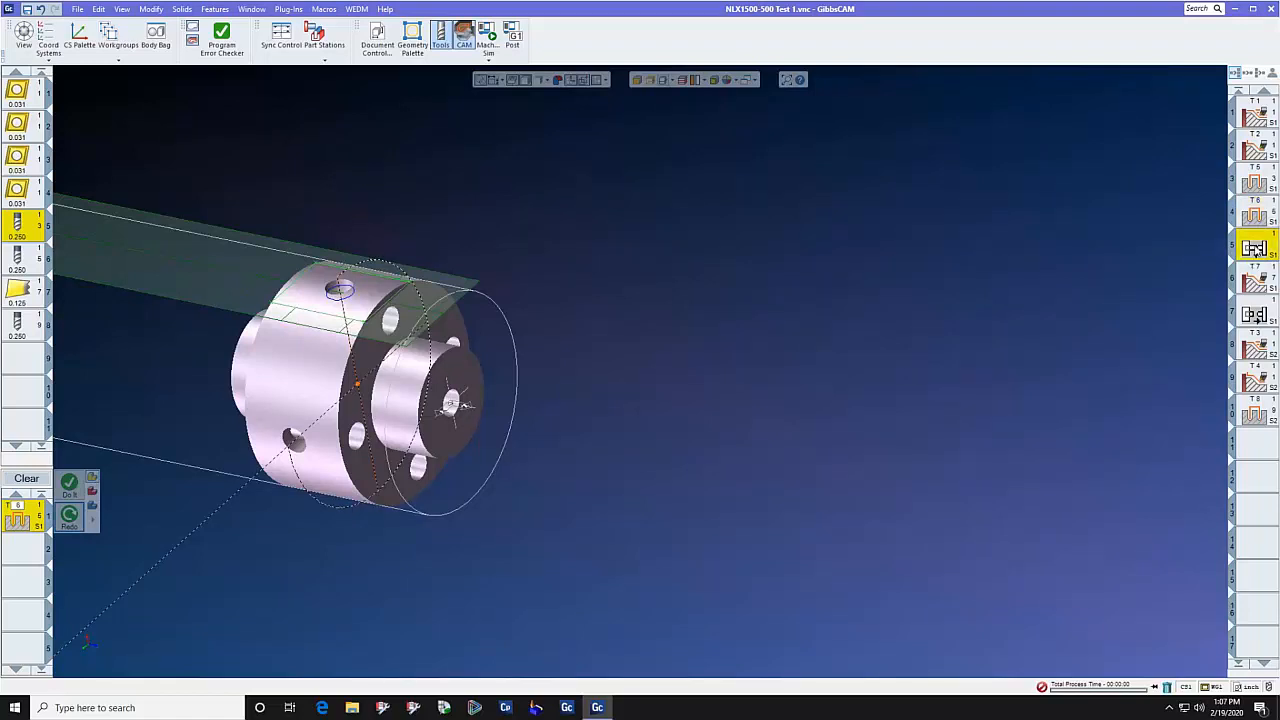
{"action": "double_click", "coordinate": [1255, 248]}
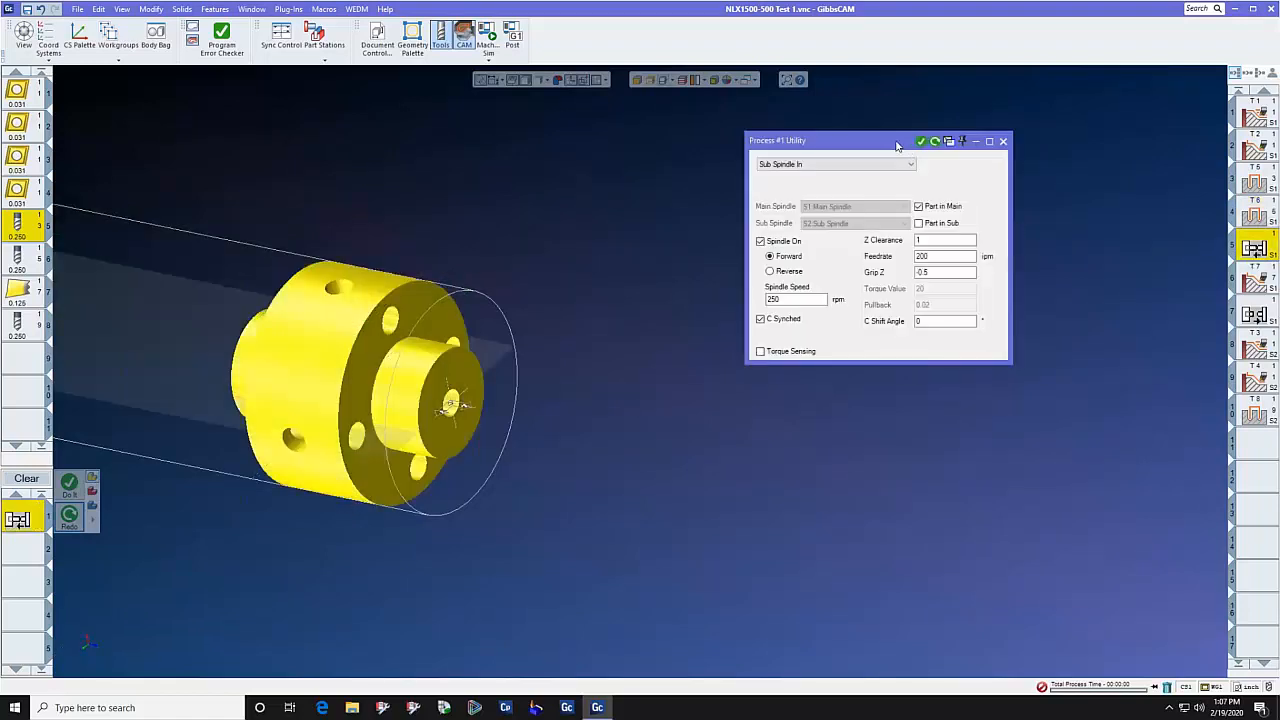
{"action": "left_click_drag", "start_coordinate": [896, 146], "coordinate": [740, 187]}
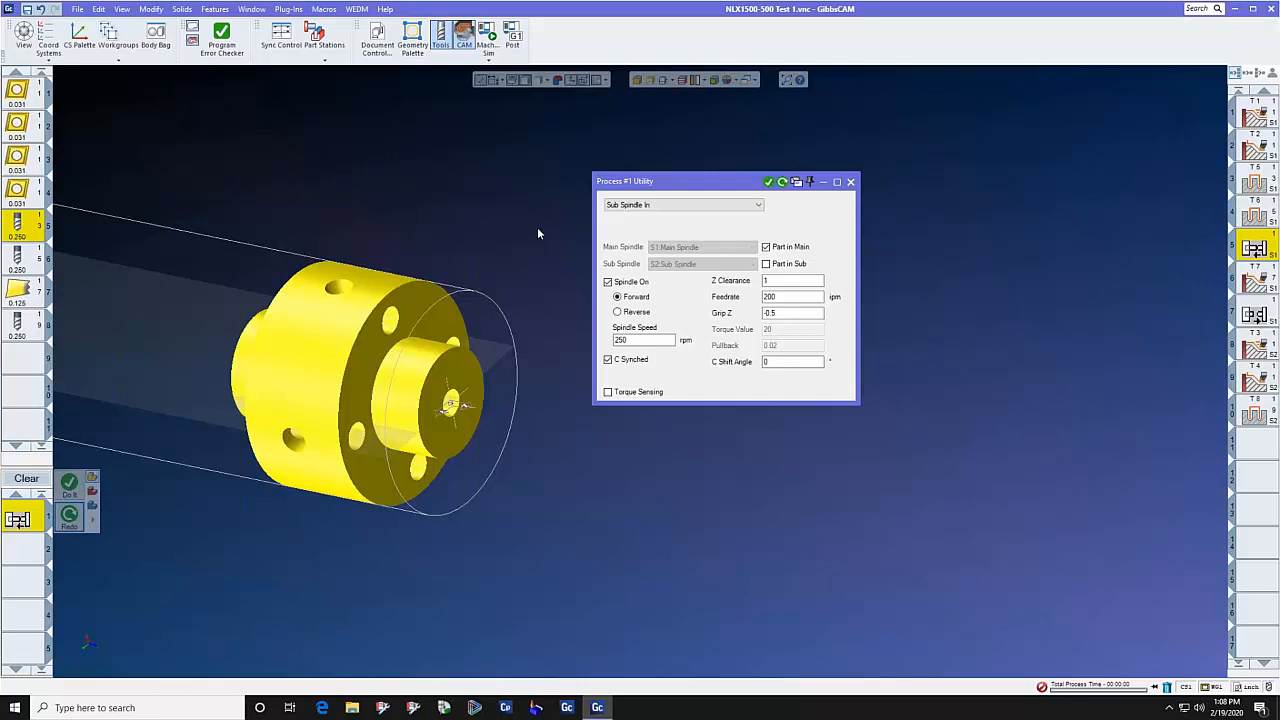
{"action": "left_click", "coordinate": [758, 205]}
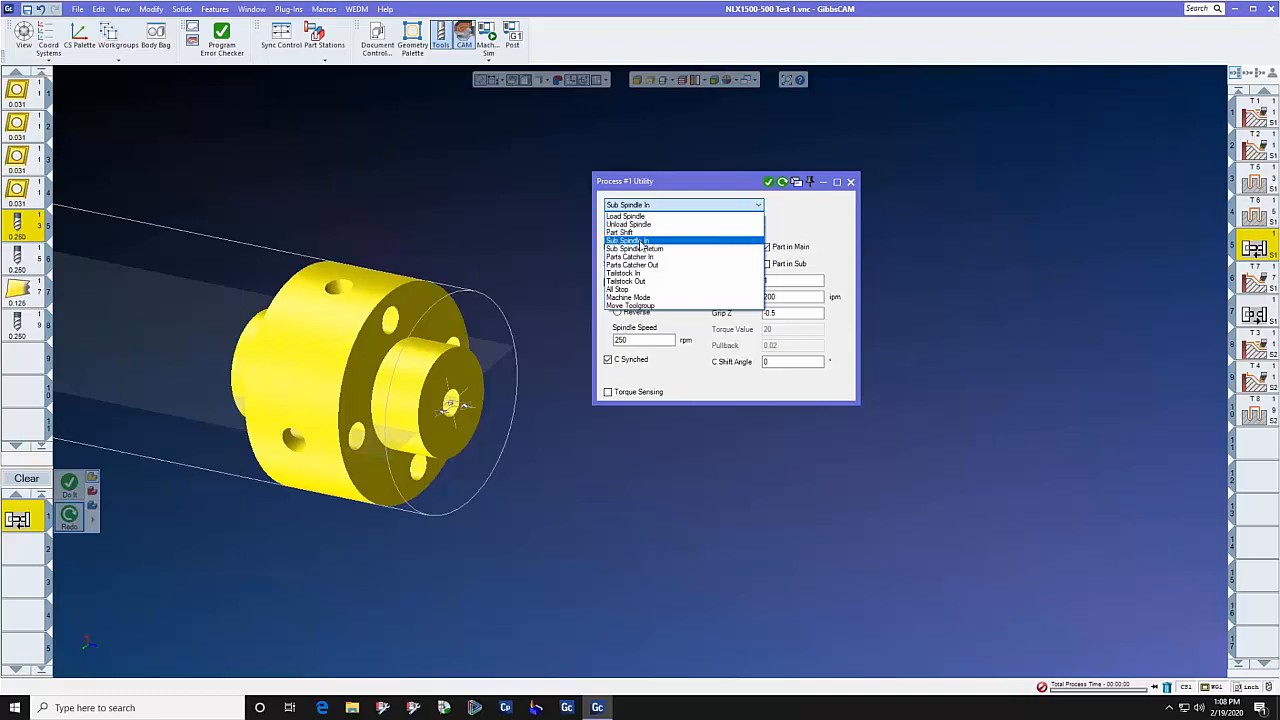
{"action": "left_click", "coordinate": [837, 211]}
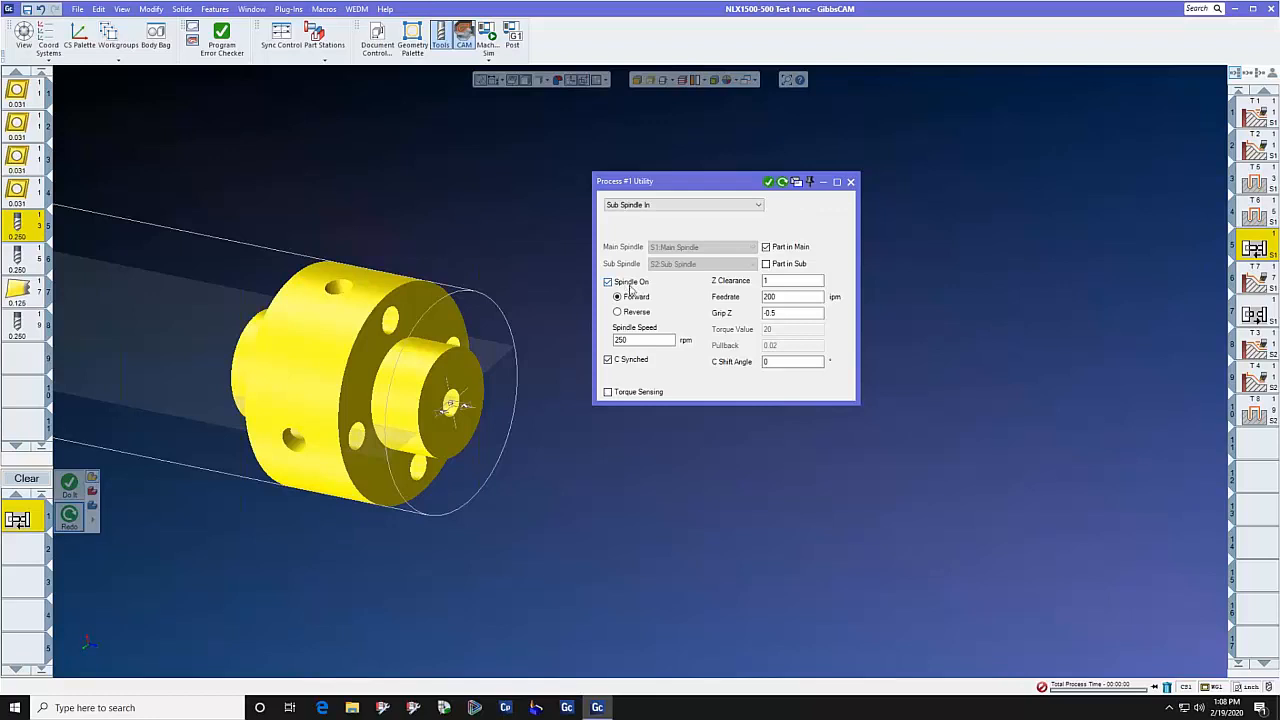
Set the Sub Spindle In process to a spindle speed of 500 rpm and a Z clearance of 0.25.
{"action": "double_click", "coordinate": [636, 340]}
{"action": "type", "text": "500"}
{"action": "left_click", "coordinate": [791, 297]}
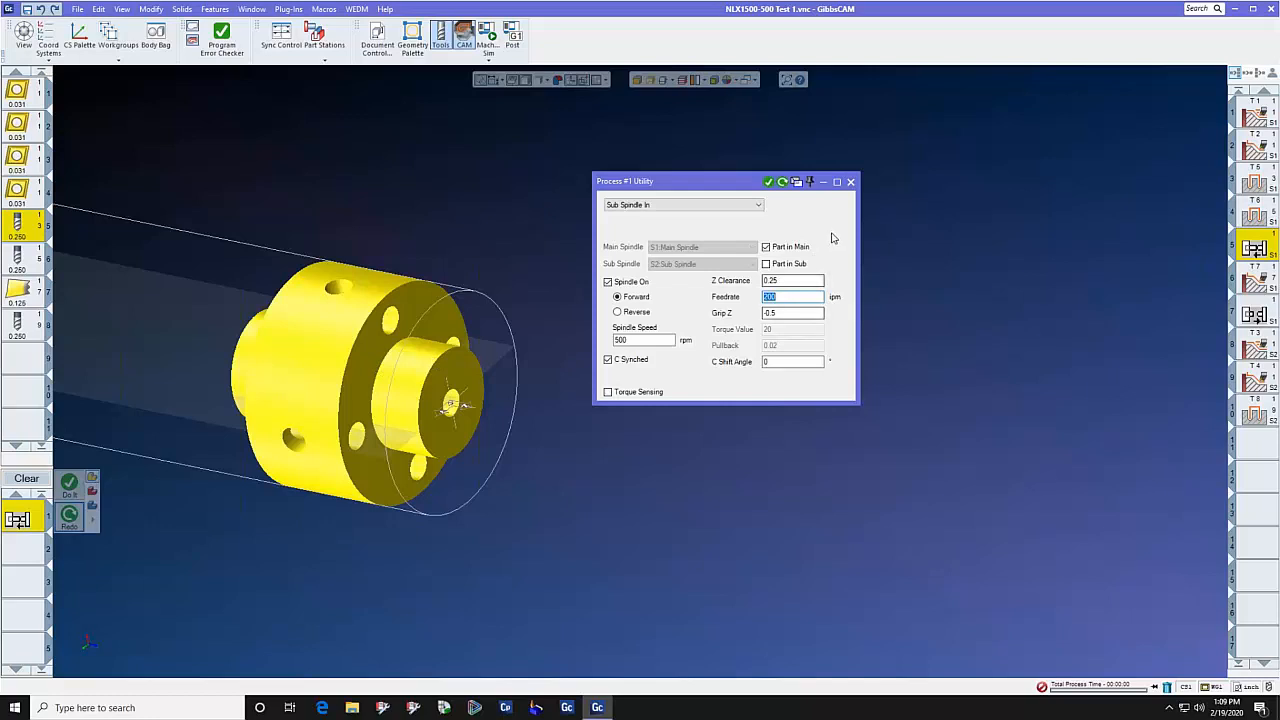
{"action": "left_click", "coordinate": [851, 181]}
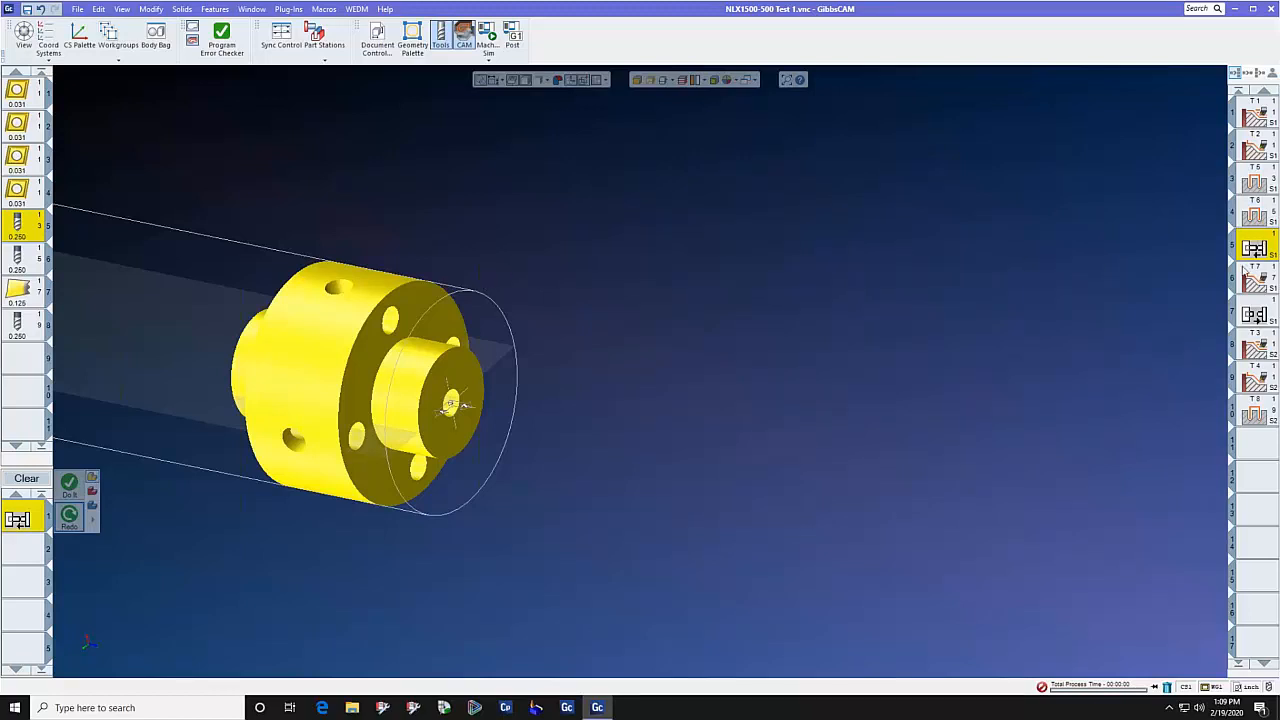
View the cut-off contour process in tile 6, and open the Sub Spindle Return operation in tile 7.
{"action": "double_click", "coordinate": [1256, 278]}
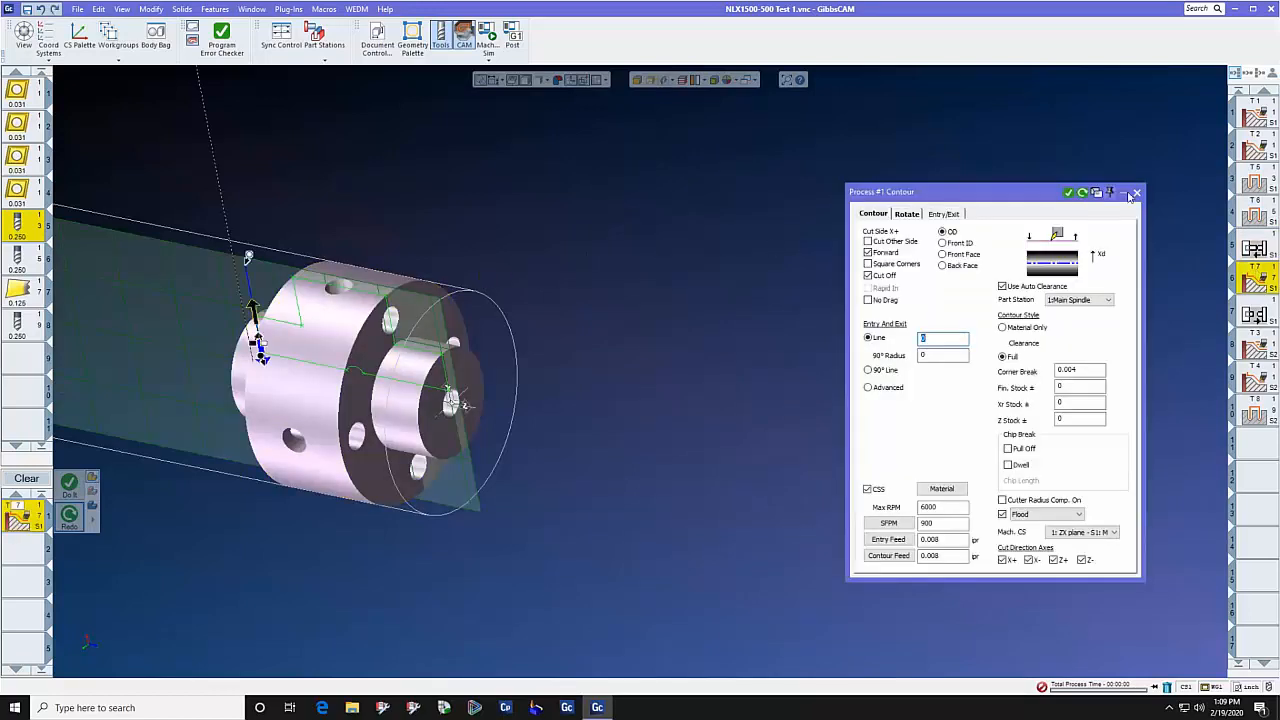
{"action": "left_click", "coordinate": [1136, 192]}
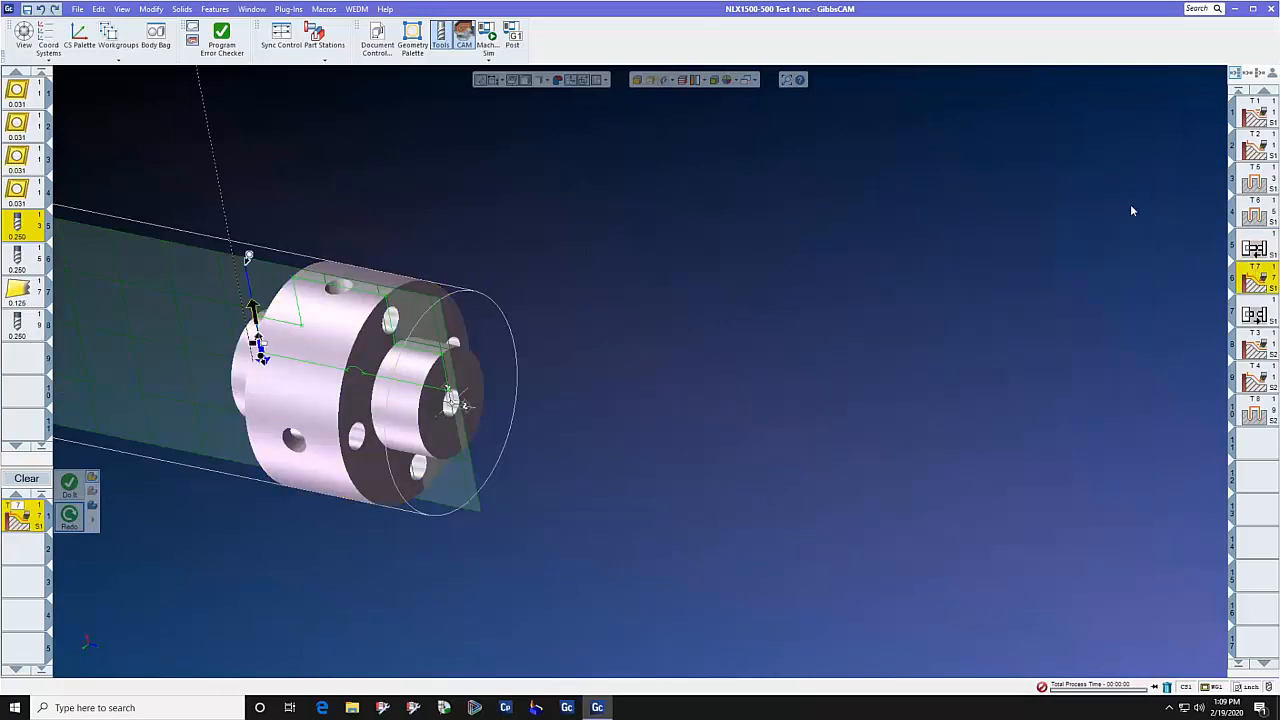
{"action": "double_click", "coordinate": [1255, 314]}
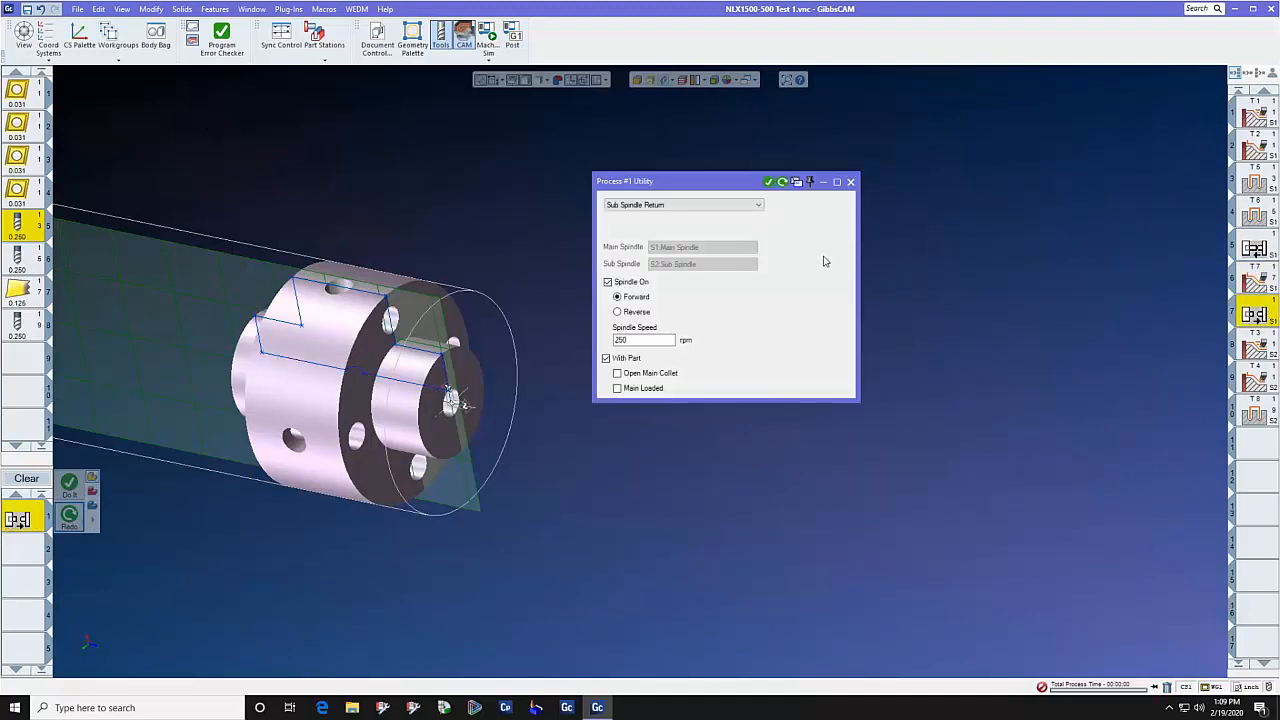
Run the machine simulation of the whole program on the NLX 1500 from a front view, and rewind it to the start.
{"action": "left_click", "coordinate": [850, 181]}
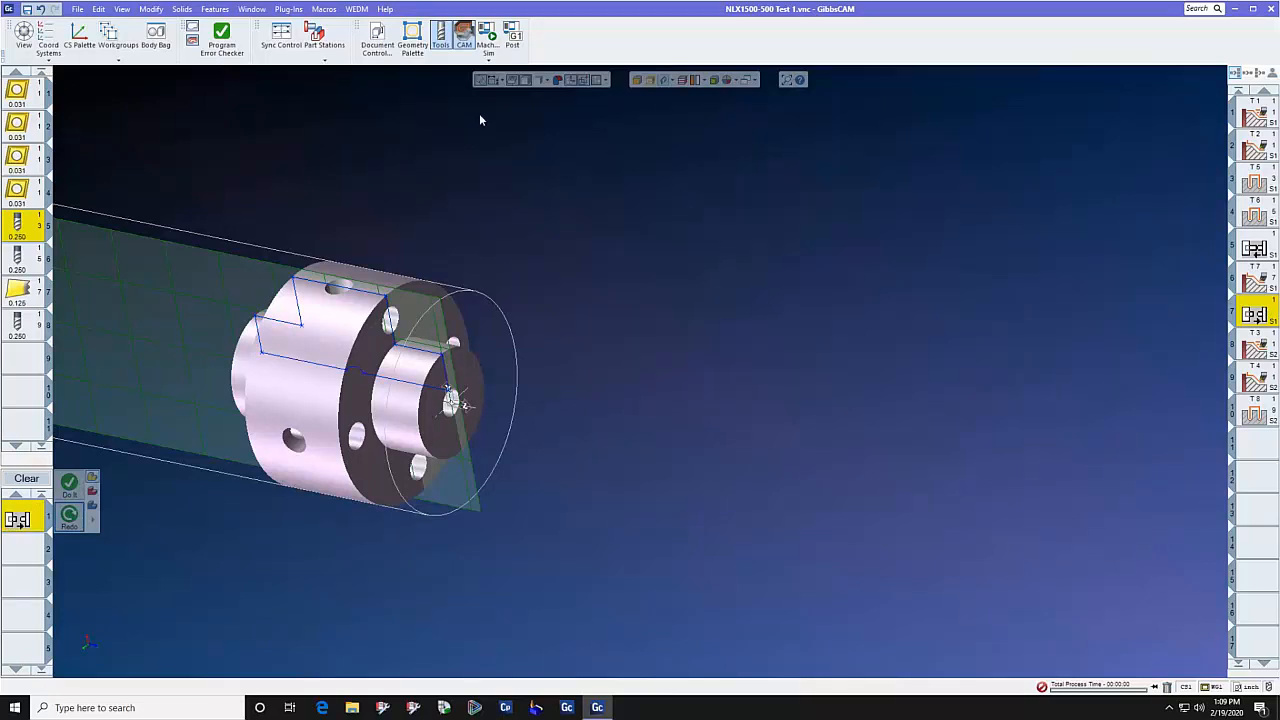
{"action": "left_click", "coordinate": [488, 34]}
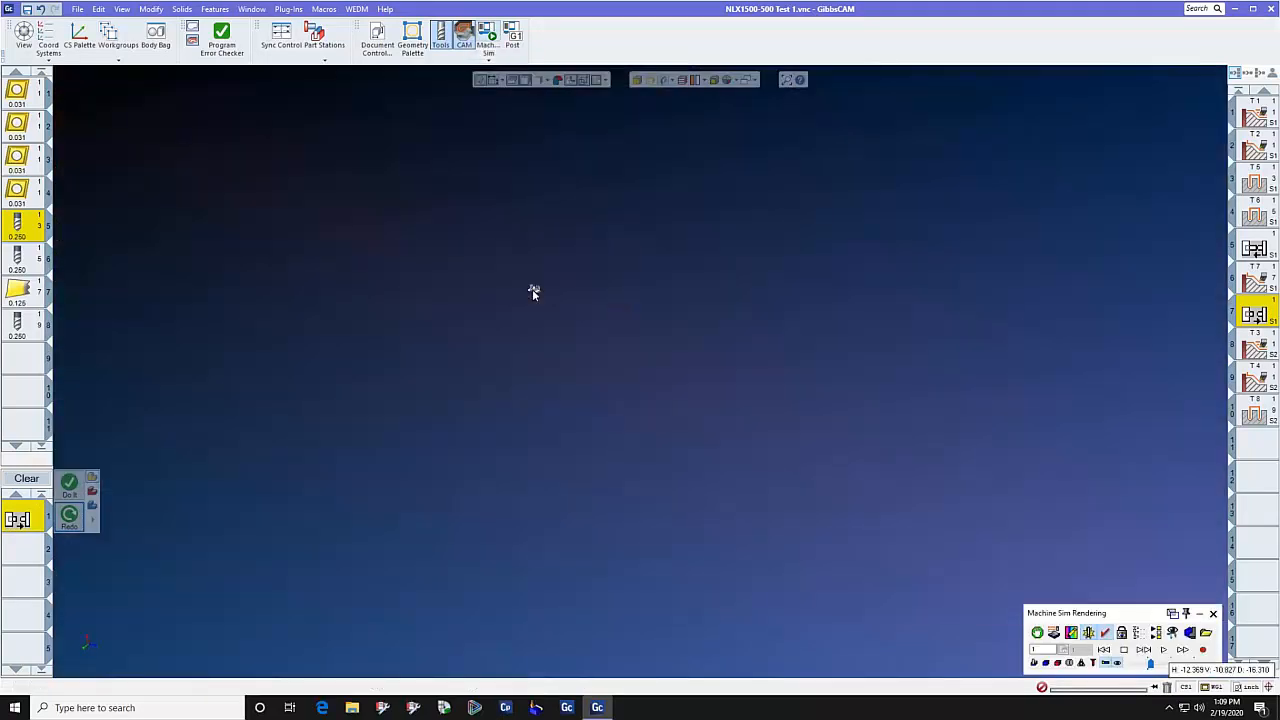
{"action": "scroll", "coordinate": [534, 295], "scroll_direction": "up", "scroll_amount": 5}
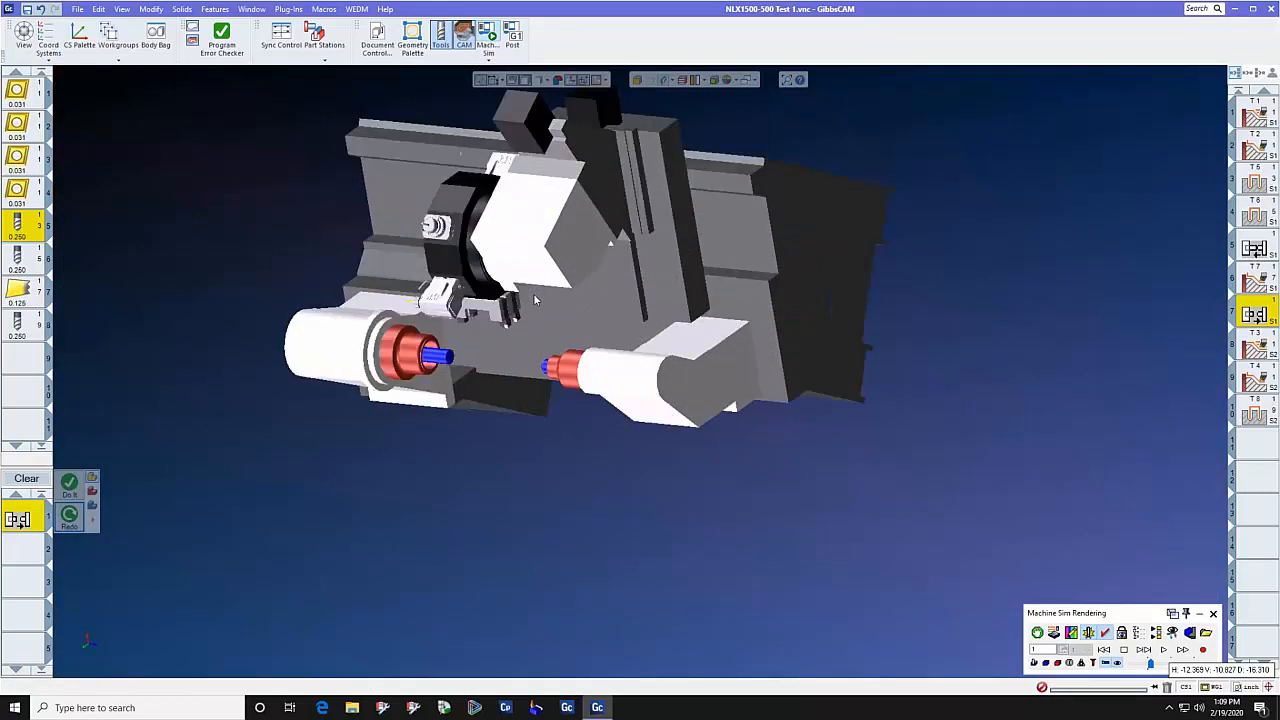
{"action": "middle_click_drag", "start_coordinate": [534, 300], "coordinate": [710, 406]}
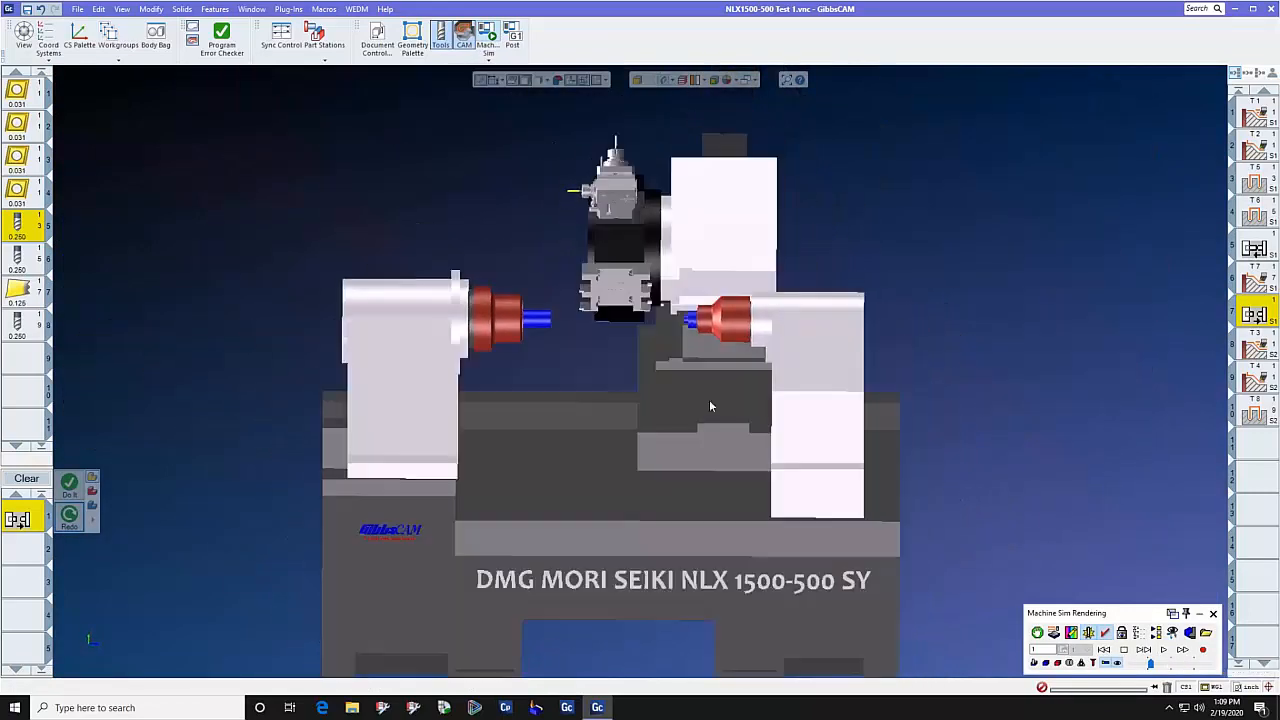
{"action": "left_click", "coordinate": [1125, 650]}
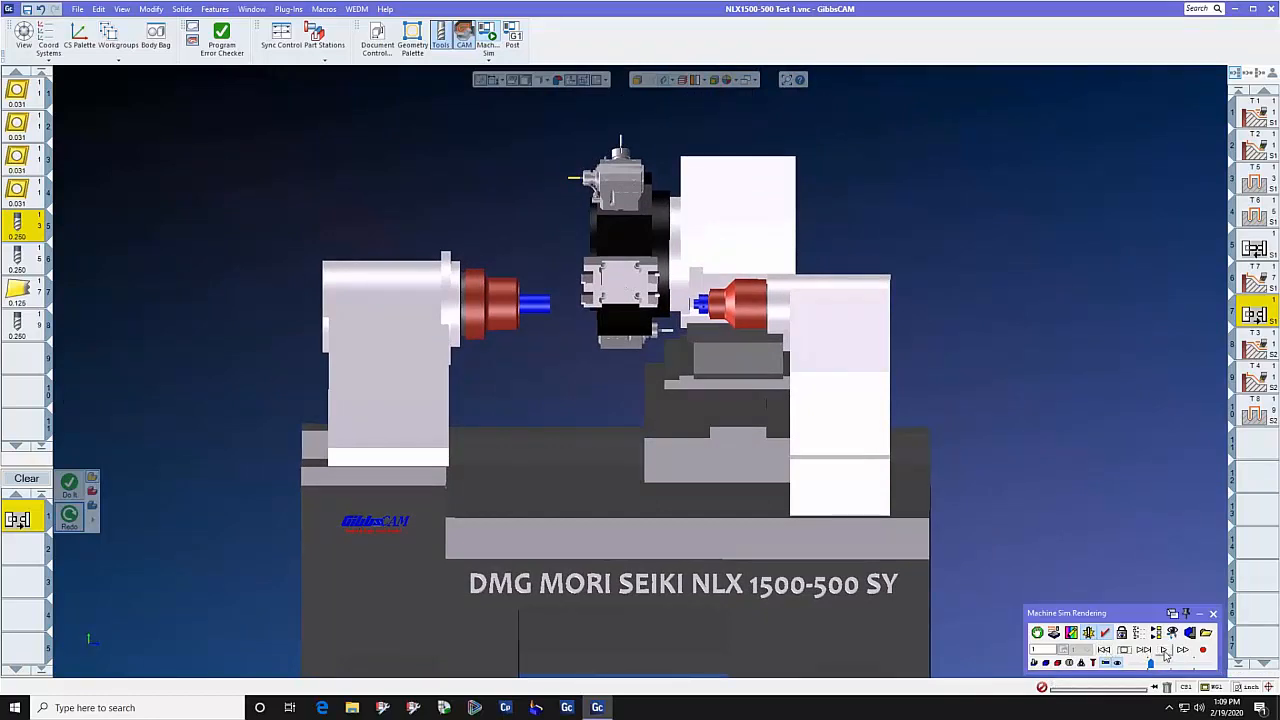
{"action": "left_click", "coordinate": [1164, 650]}
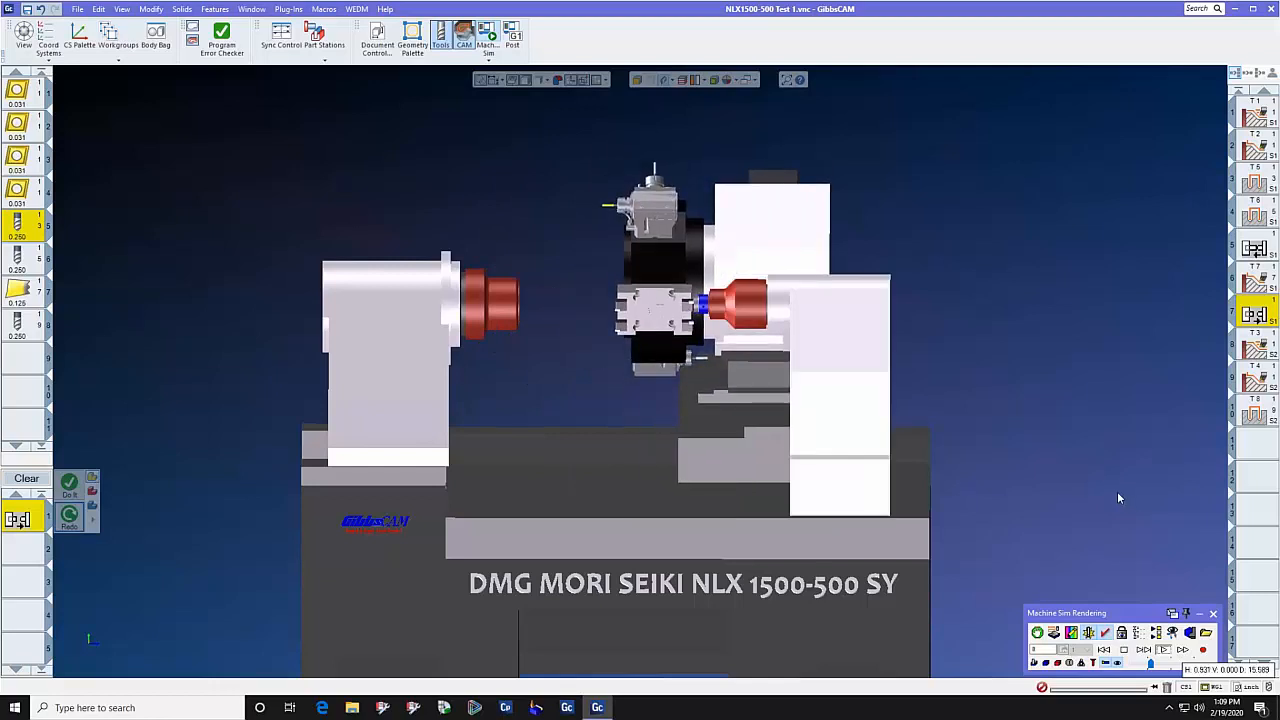
{"action": "left_click", "coordinate": [1104, 650]}
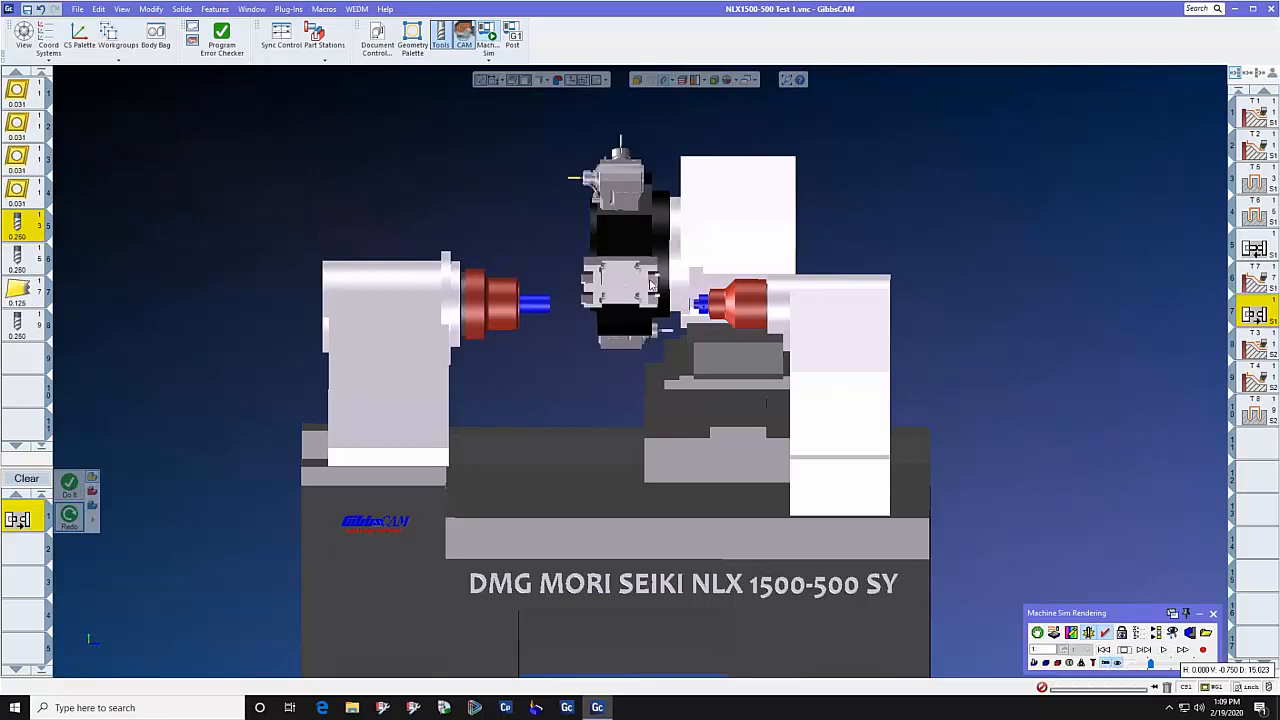
Highlight the four 80° diamond turning tools in tiles 1 to 4 one after another to check where each sits on the turret.
{"action": "scroll", "coordinate": [655, 285], "scroll_direction": "up", "scroll_amount": 5}
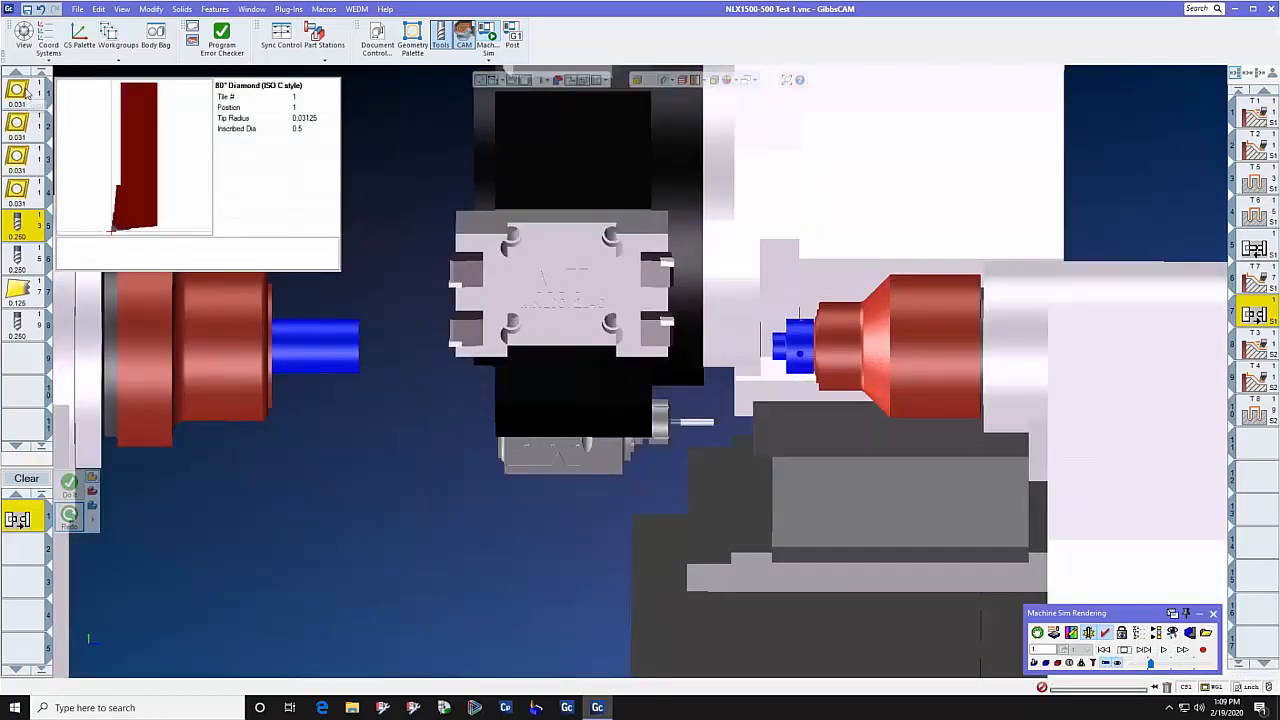
{"action": "left_click", "coordinate": [31, 100]}
{"action": "scroll", "coordinate": [399, 246], "scroll_direction": "down", "scroll_amount": 1}
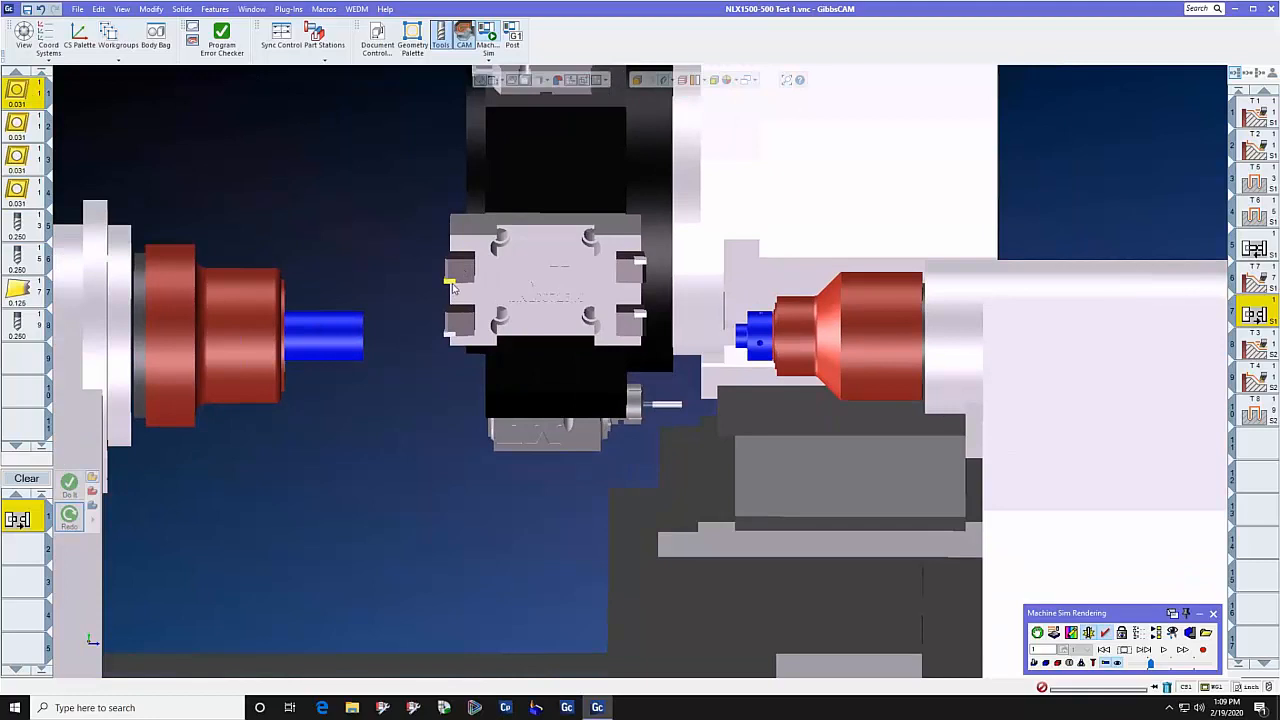
{"action": "left_click", "coordinate": [32, 128]}
{"action": "scroll", "coordinate": [319, 227], "scroll_direction": "down", "scroll_amount": 1}
{"action": "scroll", "coordinate": [319, 232], "scroll_direction": "up", "scroll_amount": 1}
{"action": "left_click", "coordinate": [16, 158]}
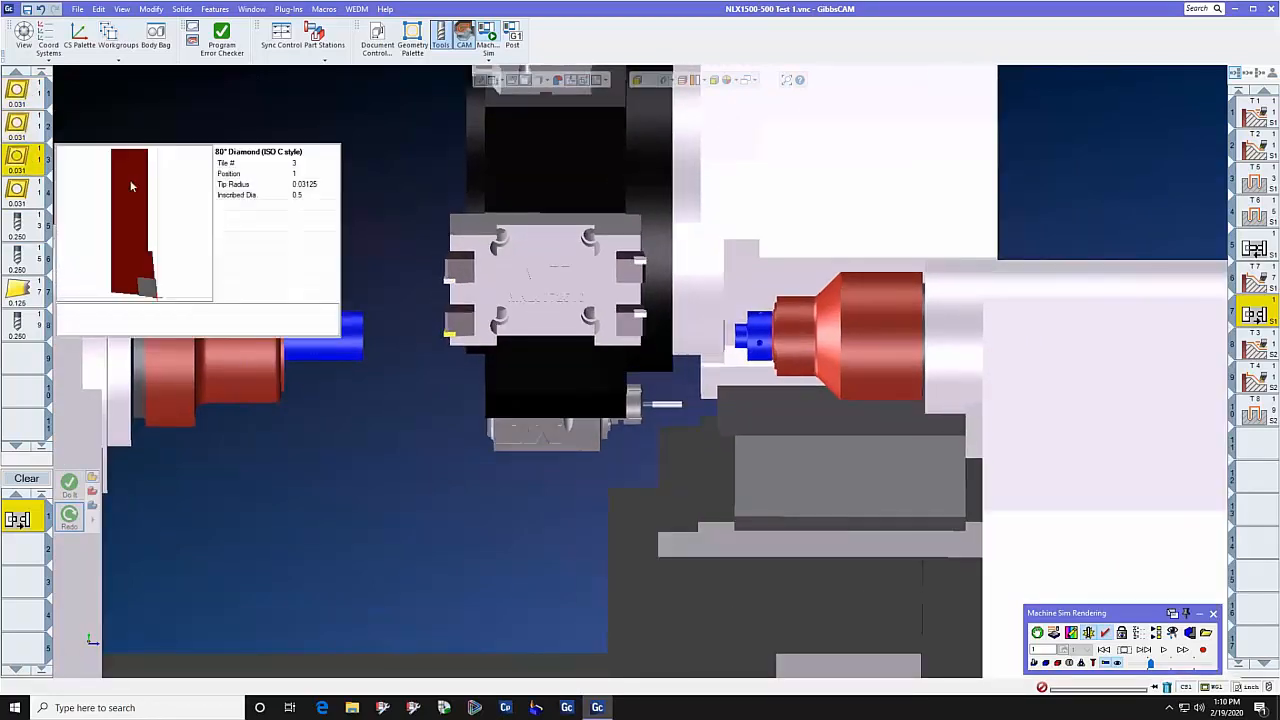
{"action": "left_click", "coordinate": [30, 190]}
{"action": "scroll", "coordinate": [231, 169], "scroll_direction": "down", "scroll_amount": 2}
{"action": "scroll", "coordinate": [231, 168], "scroll_direction": "up", "scroll_amount": 2}
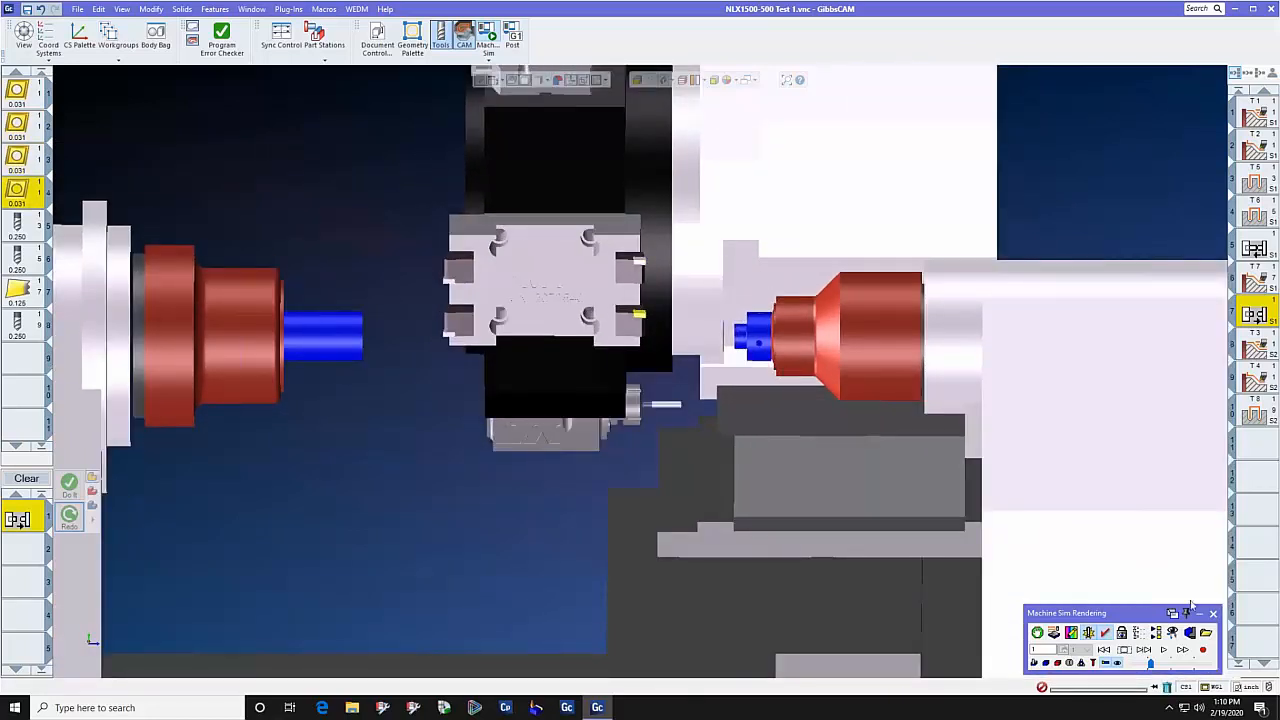
Leave the simulation and create a Parts Catcher In utility operation for S1:Main Spindle from the existing utility process.
{"action": "left_click", "coordinate": [1211, 612]}
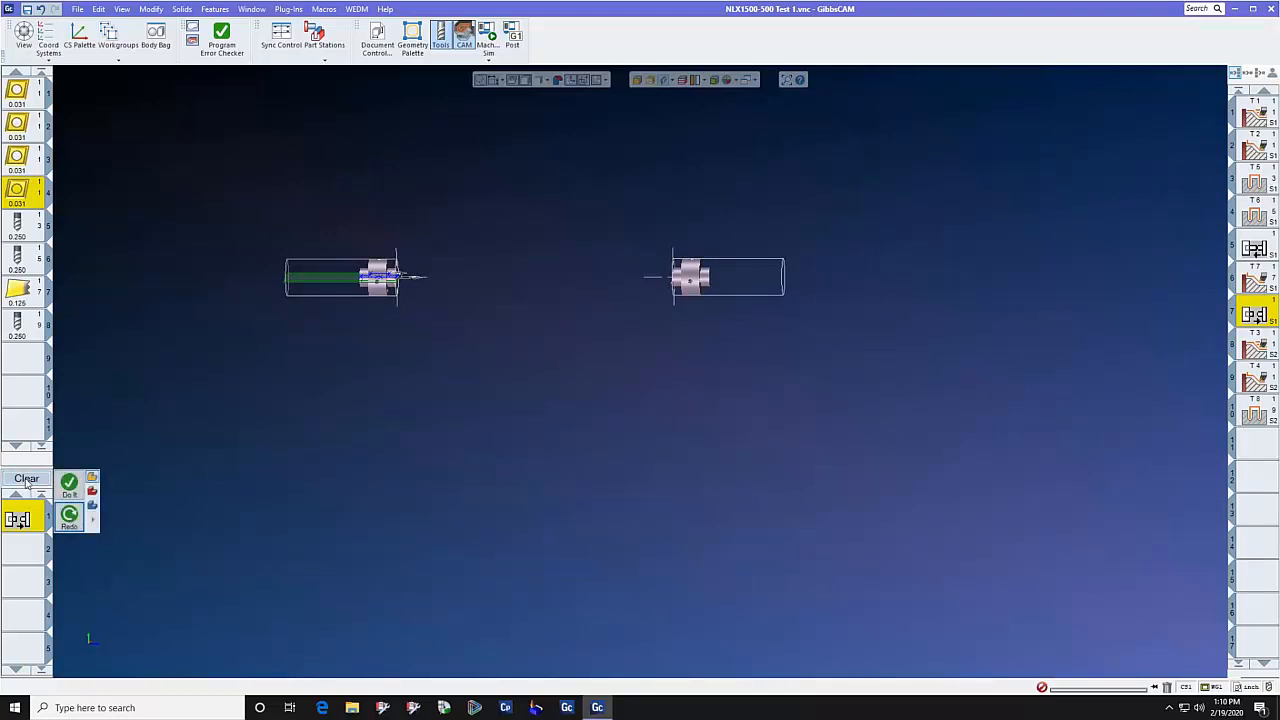
{"action": "double_click", "coordinate": [19, 520]}
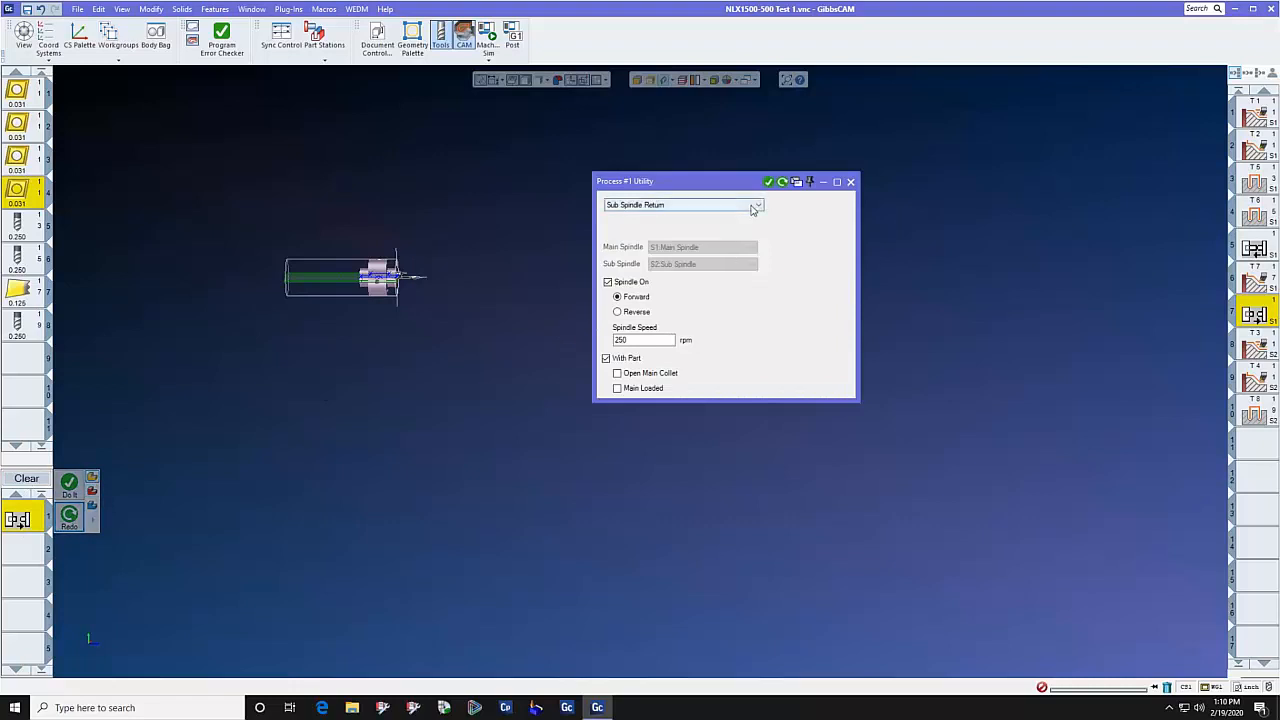
{"action": "left_click", "coordinate": [754, 205]}
{"action": "left_click", "coordinate": [712, 263]}
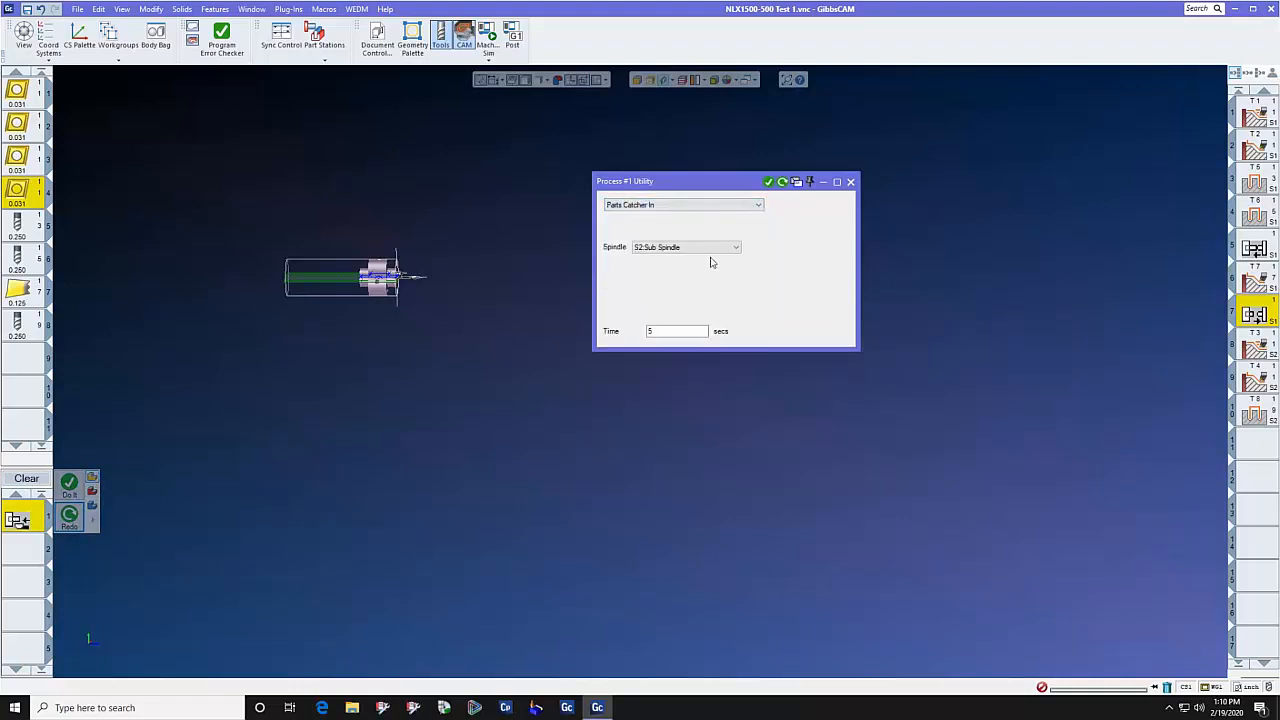
{"action": "left_click", "coordinate": [735, 248]}
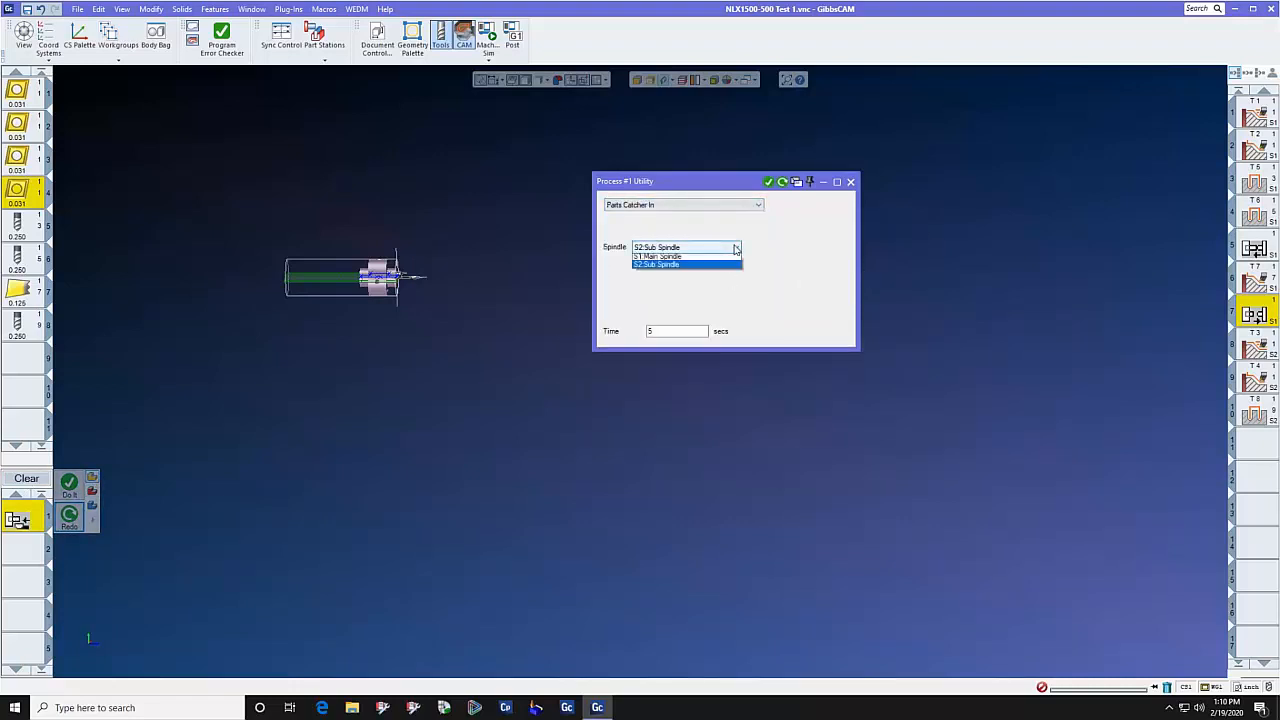
{"action": "left_click", "coordinate": [732, 261]}
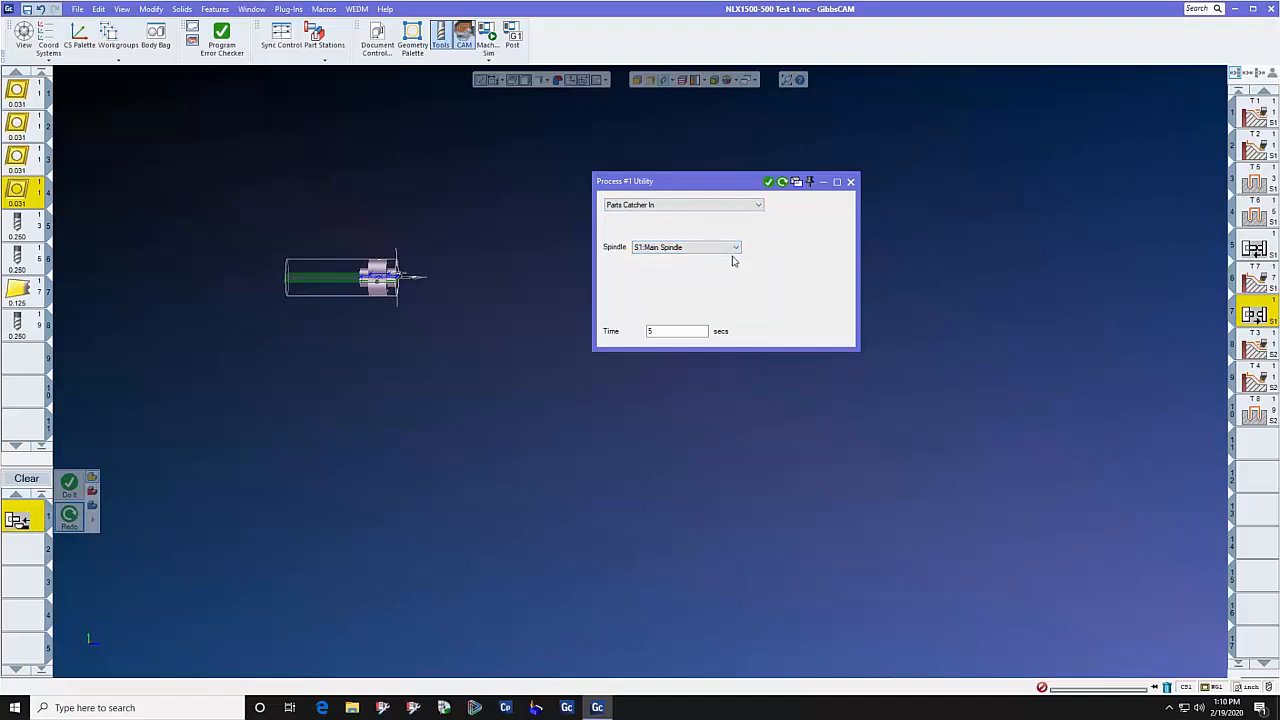
{"action": "left_click", "coordinate": [769, 183]}
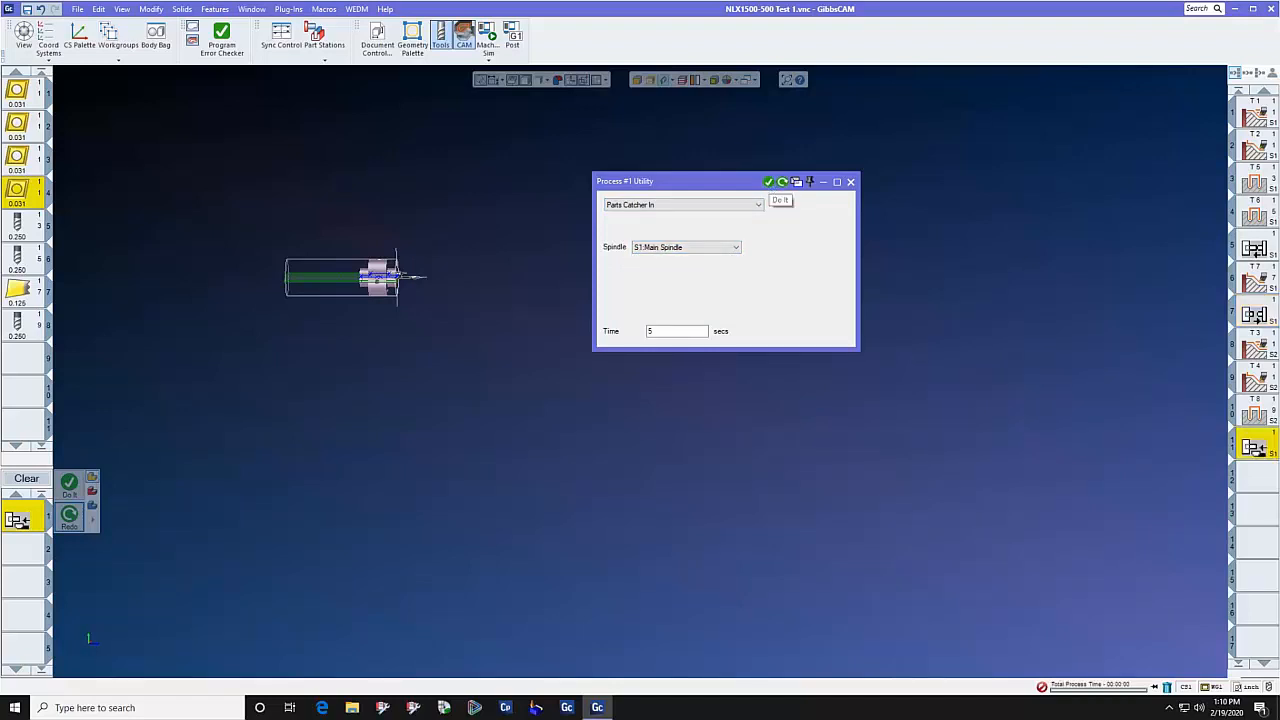
Create an Unload Spindle utility operation that uses the Part Catcher on S1:Main Spindle.
{"action": "left_click", "coordinate": [759, 206]}
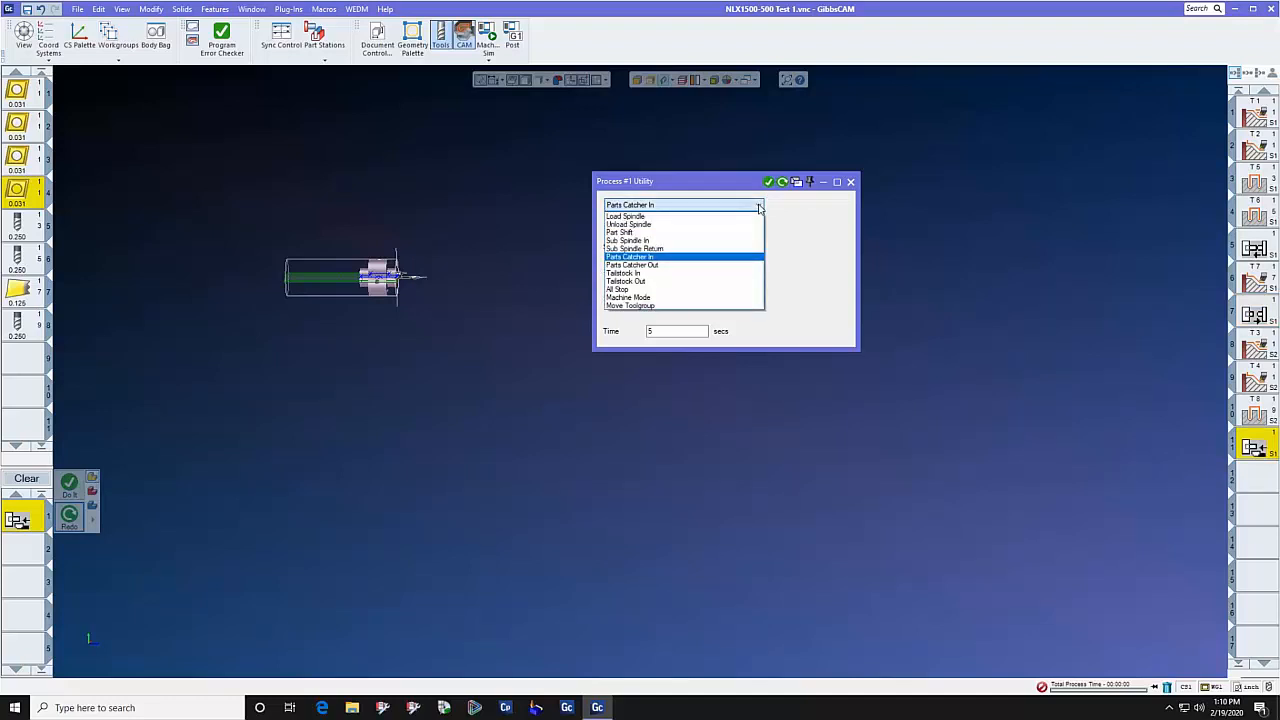
{"action": "left_click", "coordinate": [737, 226]}
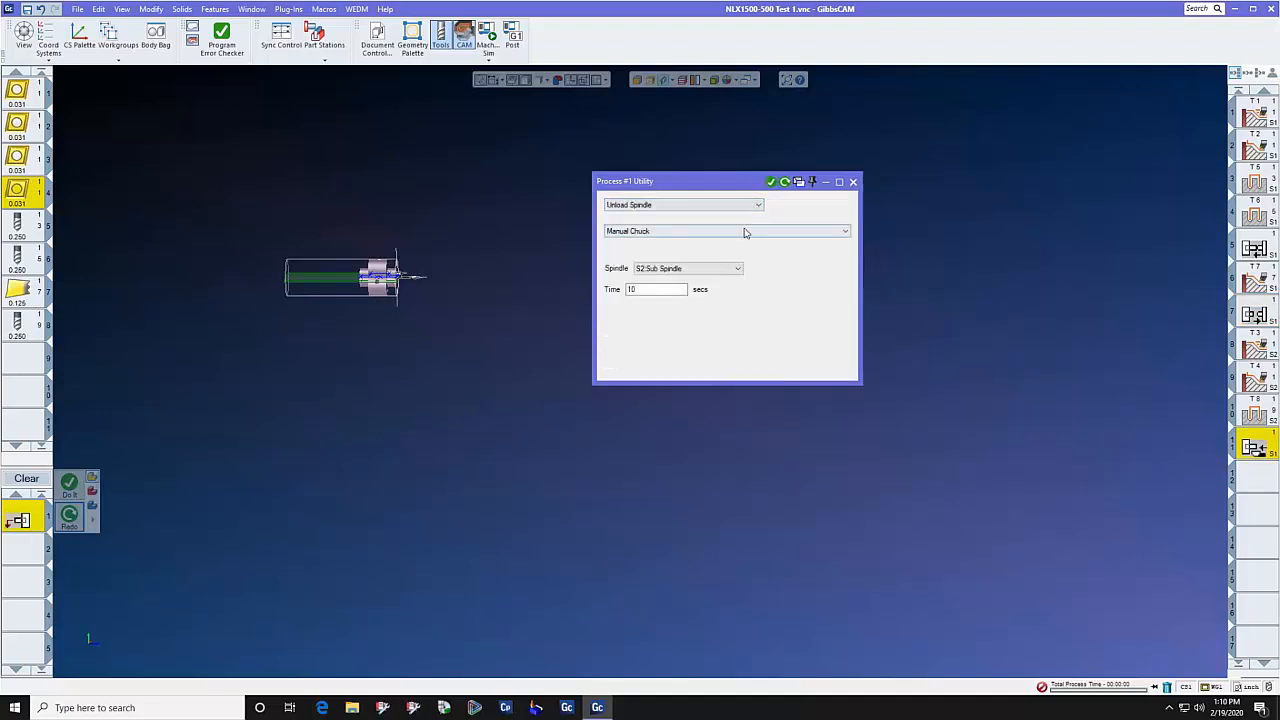
{"action": "left_click", "coordinate": [744, 232]}
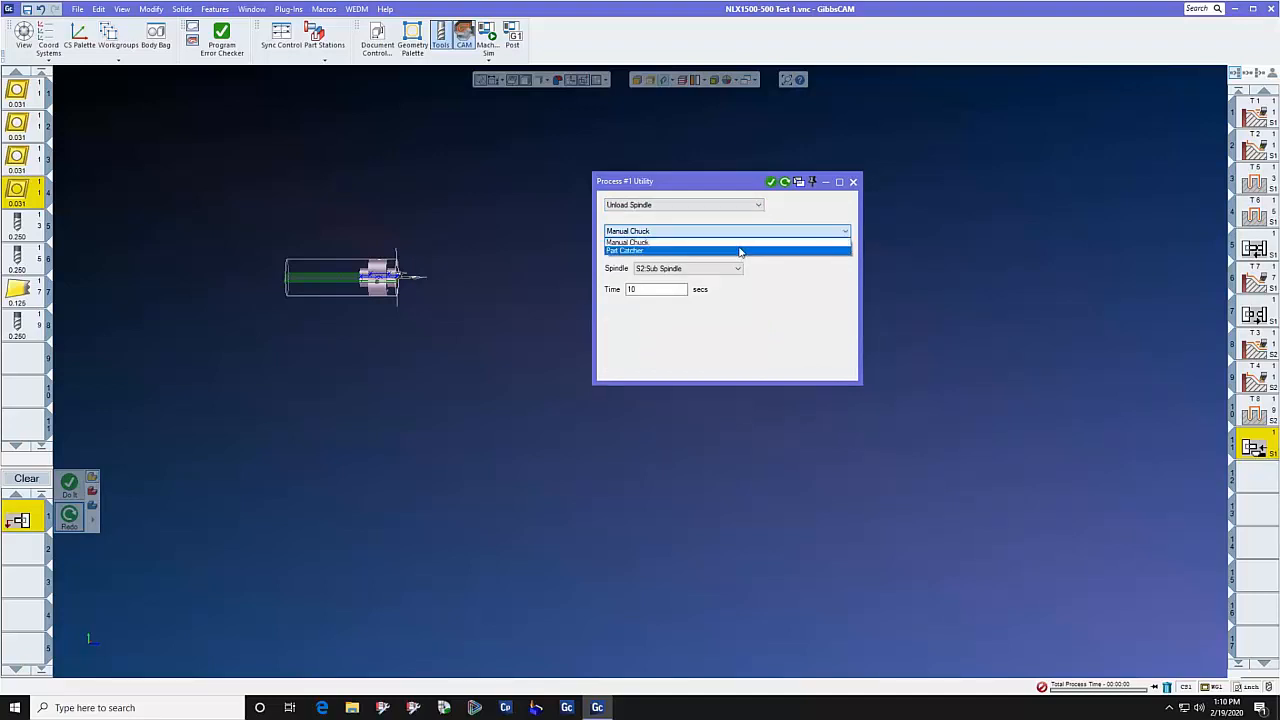
{"action": "left_click", "coordinate": [741, 250]}
{"action": "left_click", "coordinate": [740, 266]}
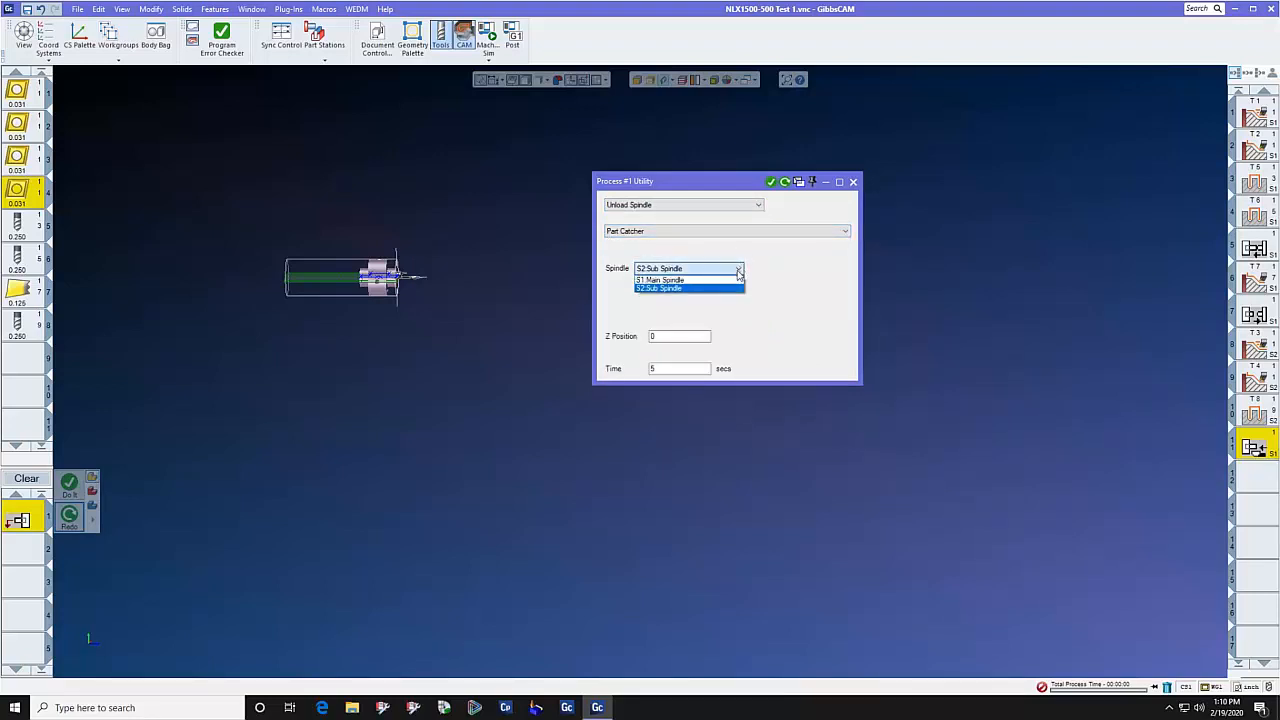
{"action": "left_click", "coordinate": [741, 282]}
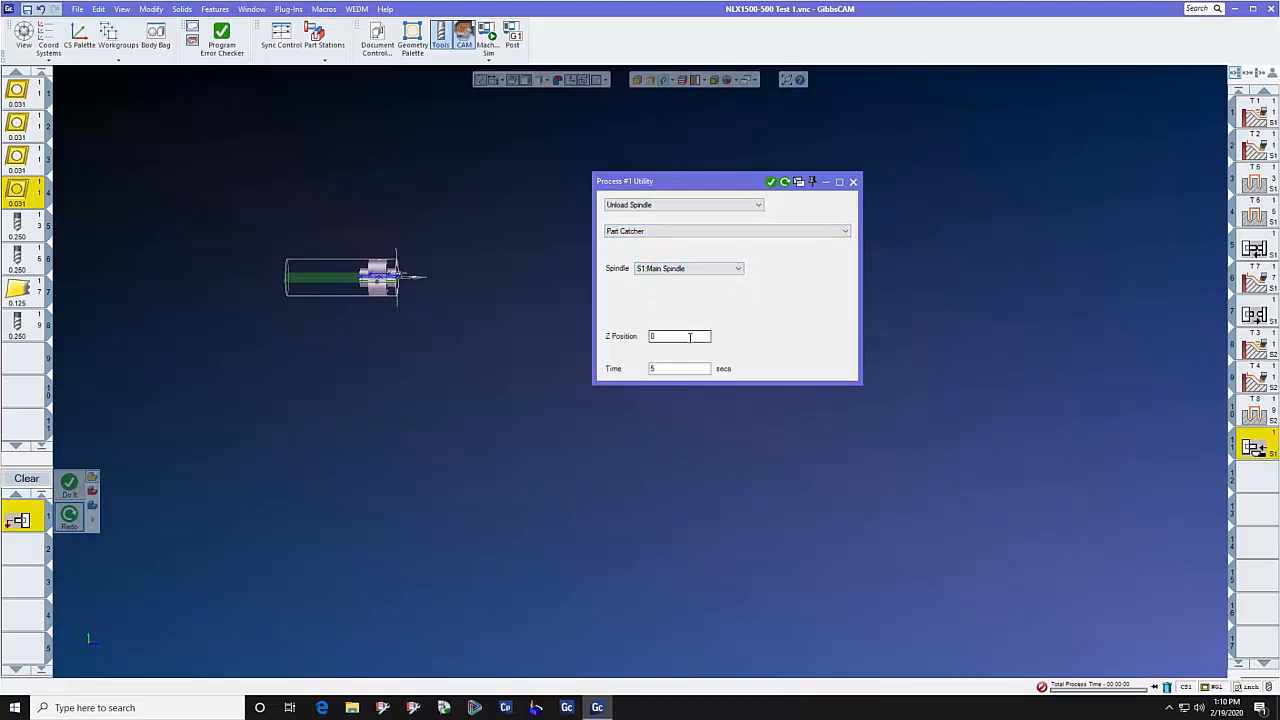
{"action": "left_click", "coordinate": [771, 182]}
Create a Parts Catcher Out utility operation for S1:Main Spindle with Spindle Unloaded enabled, and close the process dialog.
{"action": "left_click", "coordinate": [757, 205]}
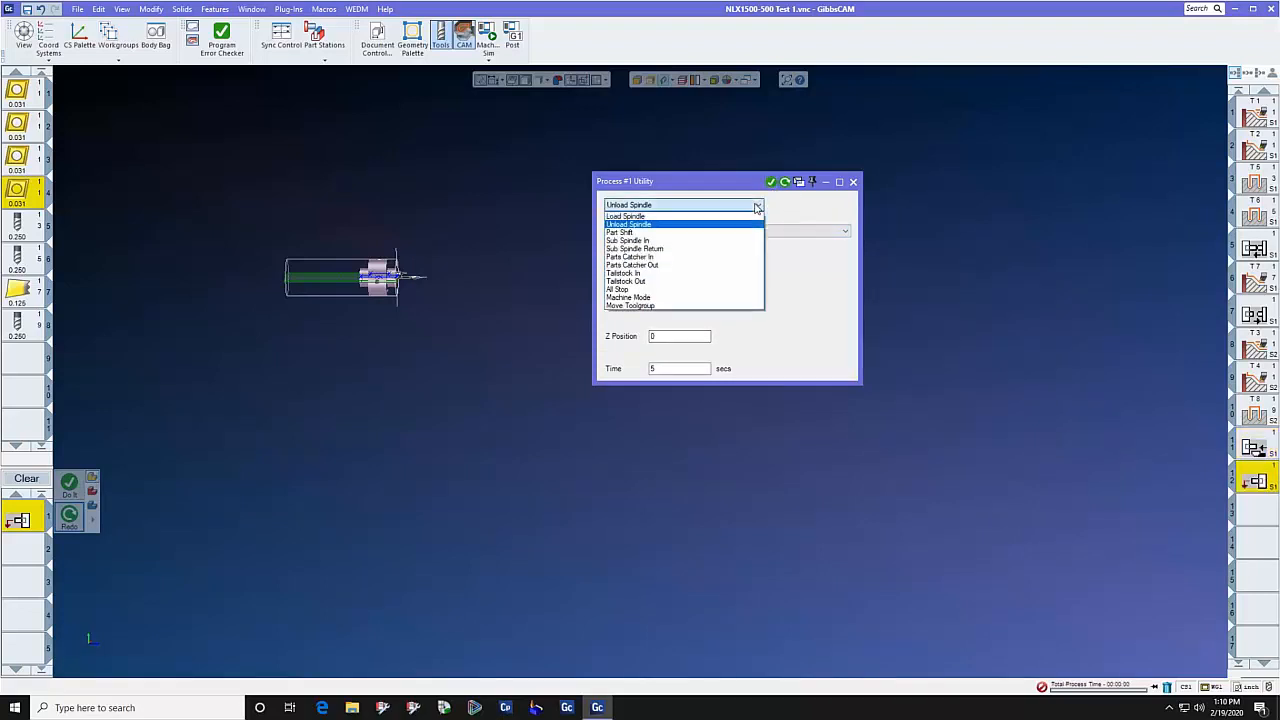
{"action": "left_click", "coordinate": [737, 265]}
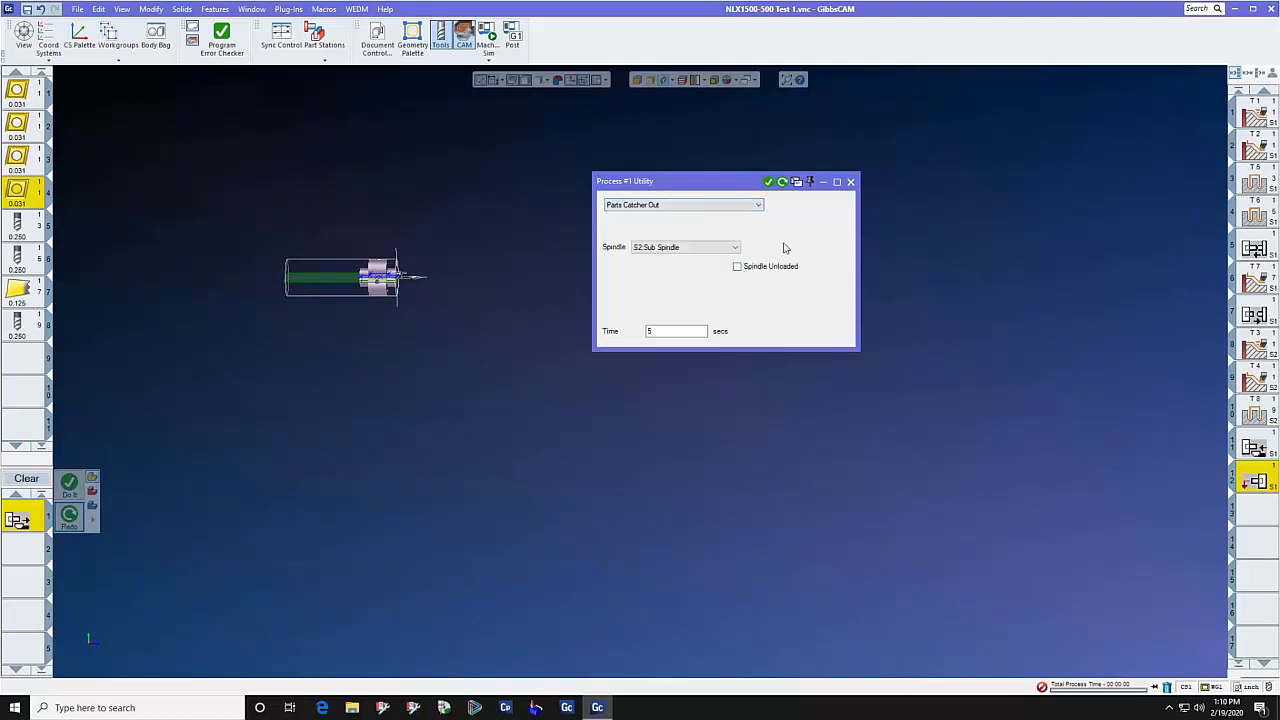
{"action": "left_click", "coordinate": [736, 248]}
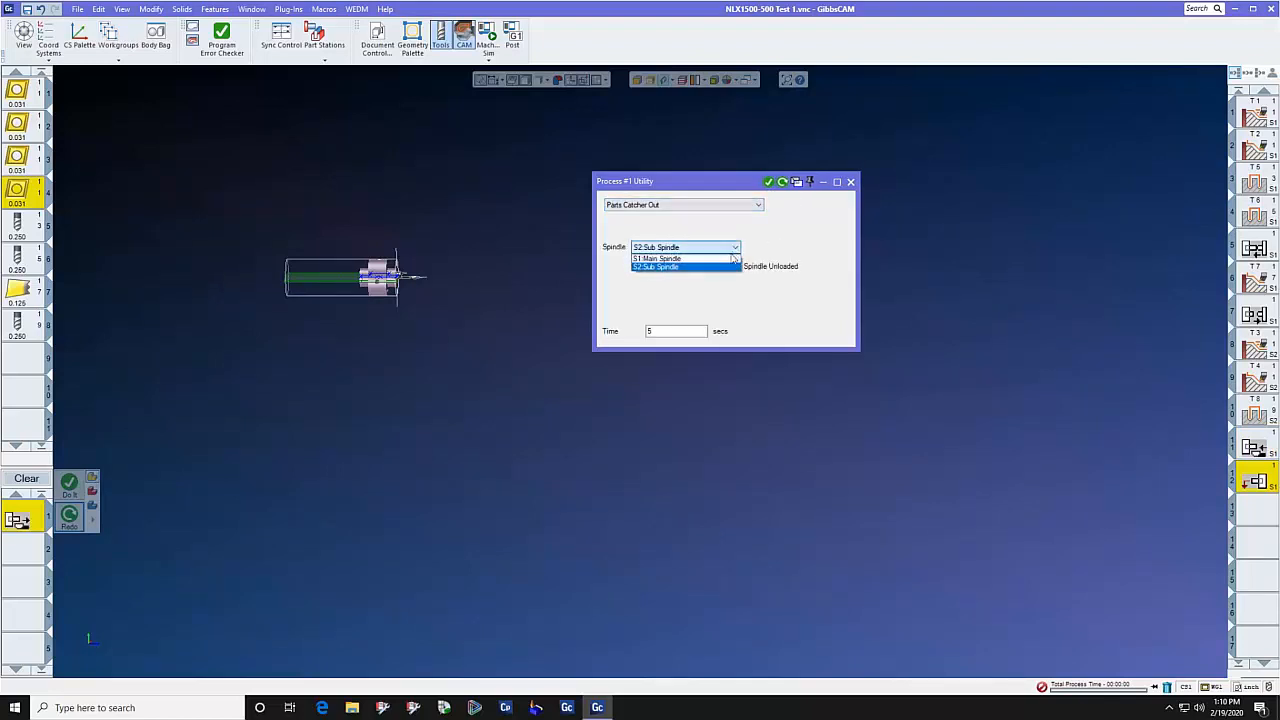
{"action": "left_click", "coordinate": [731, 259]}
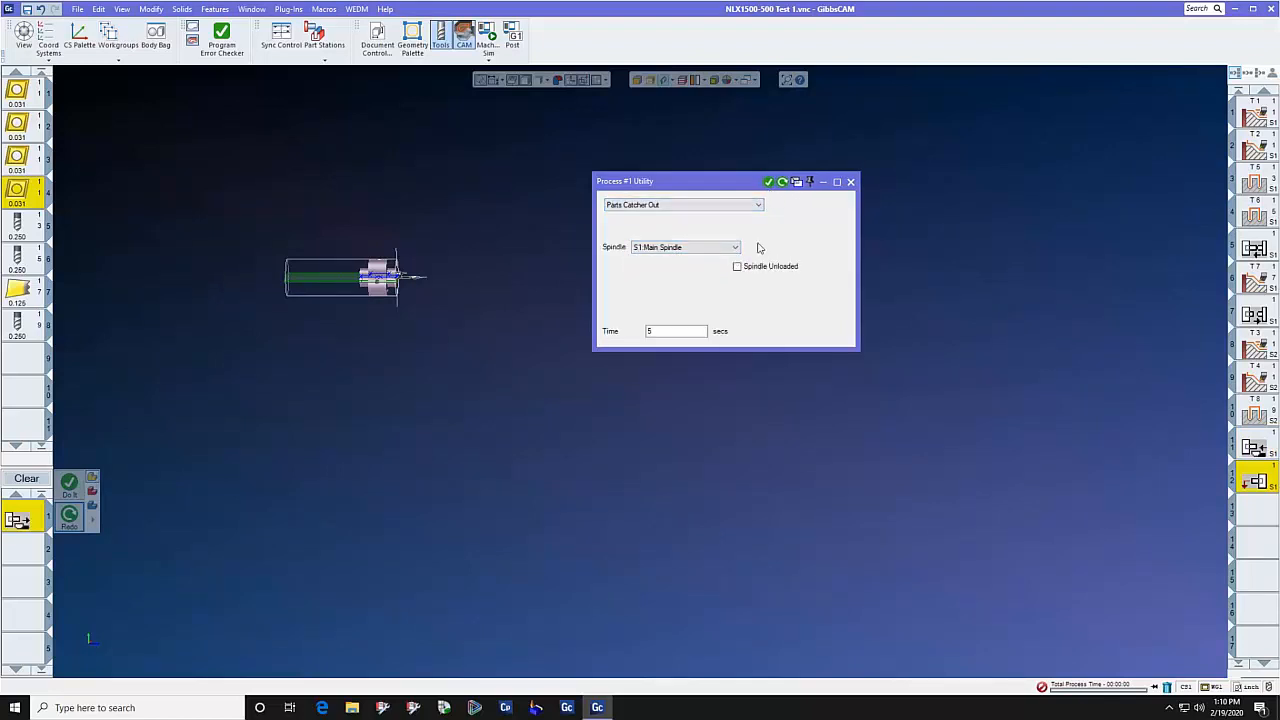
{"action": "left_click", "coordinate": [737, 268]}
{"action": "left_click", "coordinate": [768, 182]}
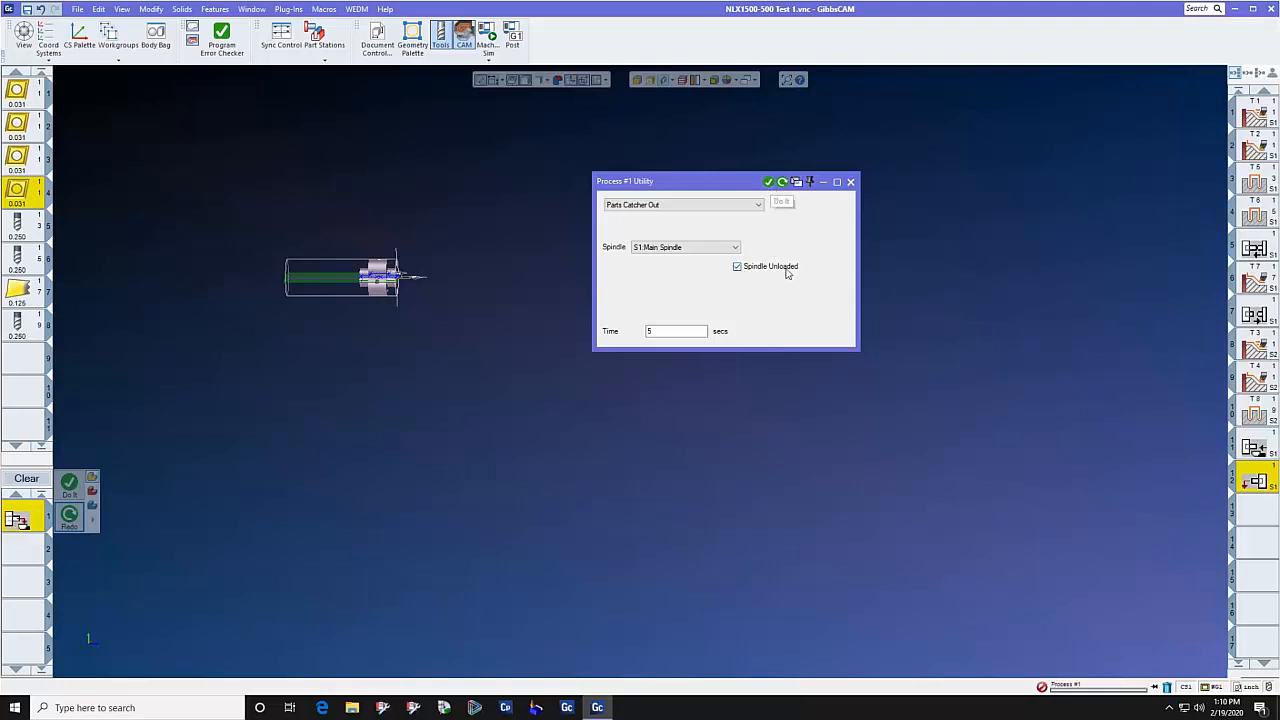
{"action": "left_click", "coordinate": [851, 181]}
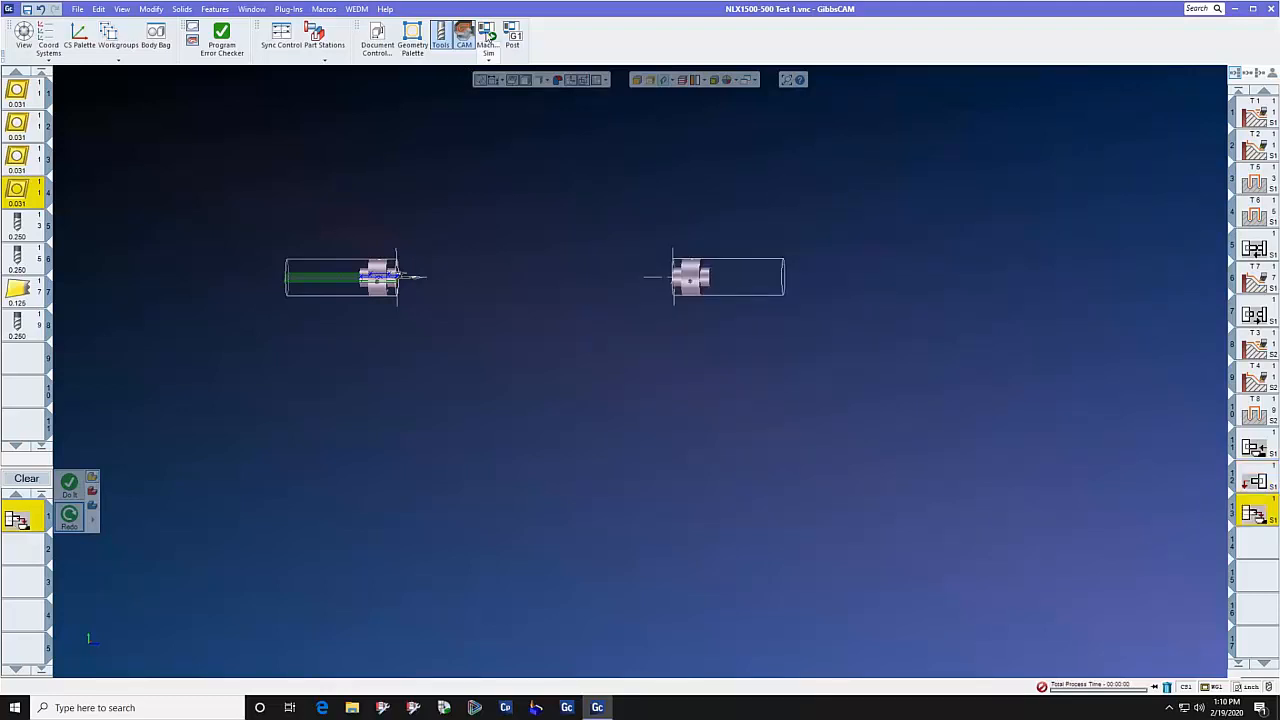
Play the machine simulation with the added parts catcher and unload operations included, and close it.
{"action": "left_click", "coordinate": [487, 35]}
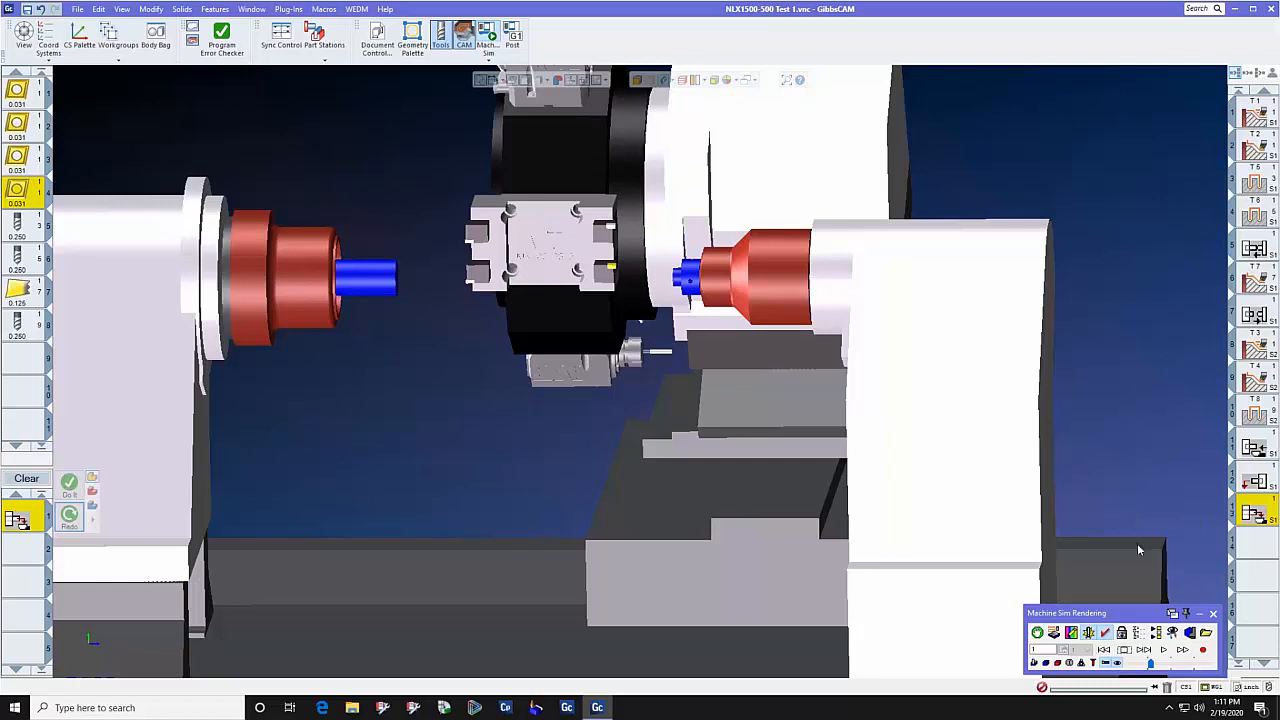
{"action": "left_click", "coordinate": [1163, 649]}
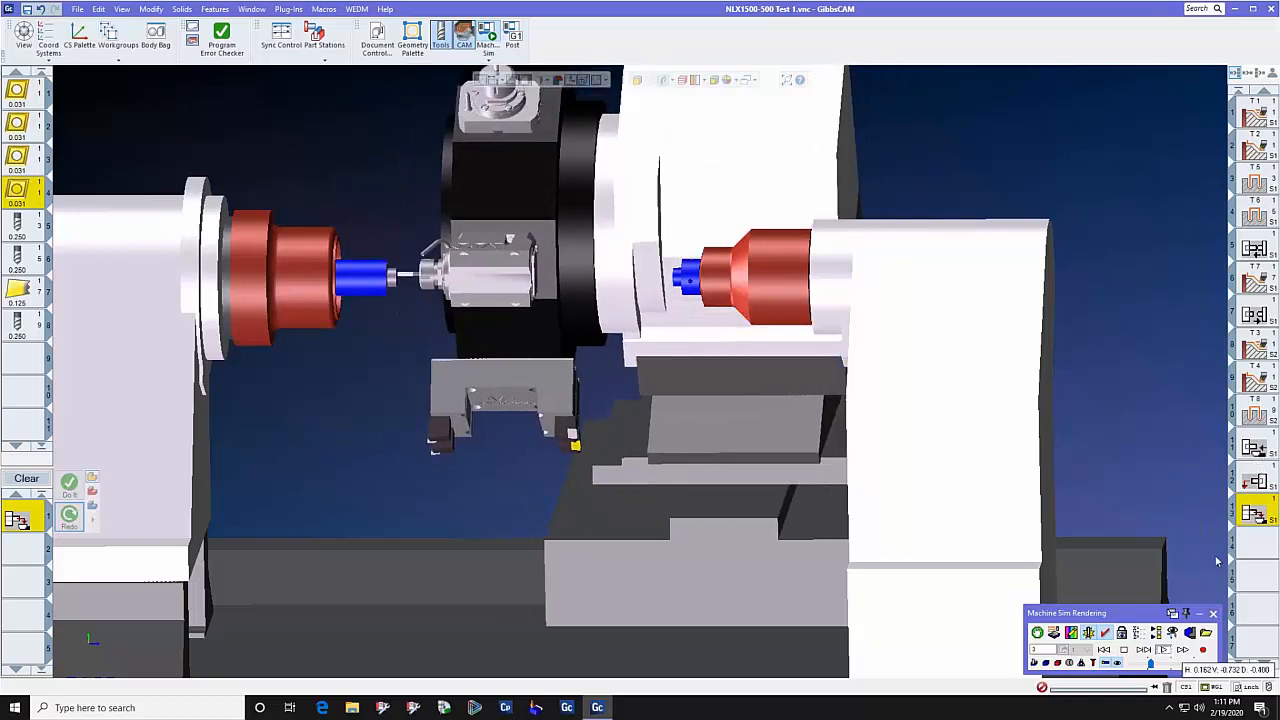
{"action": "left_click", "coordinate": [1213, 614]}
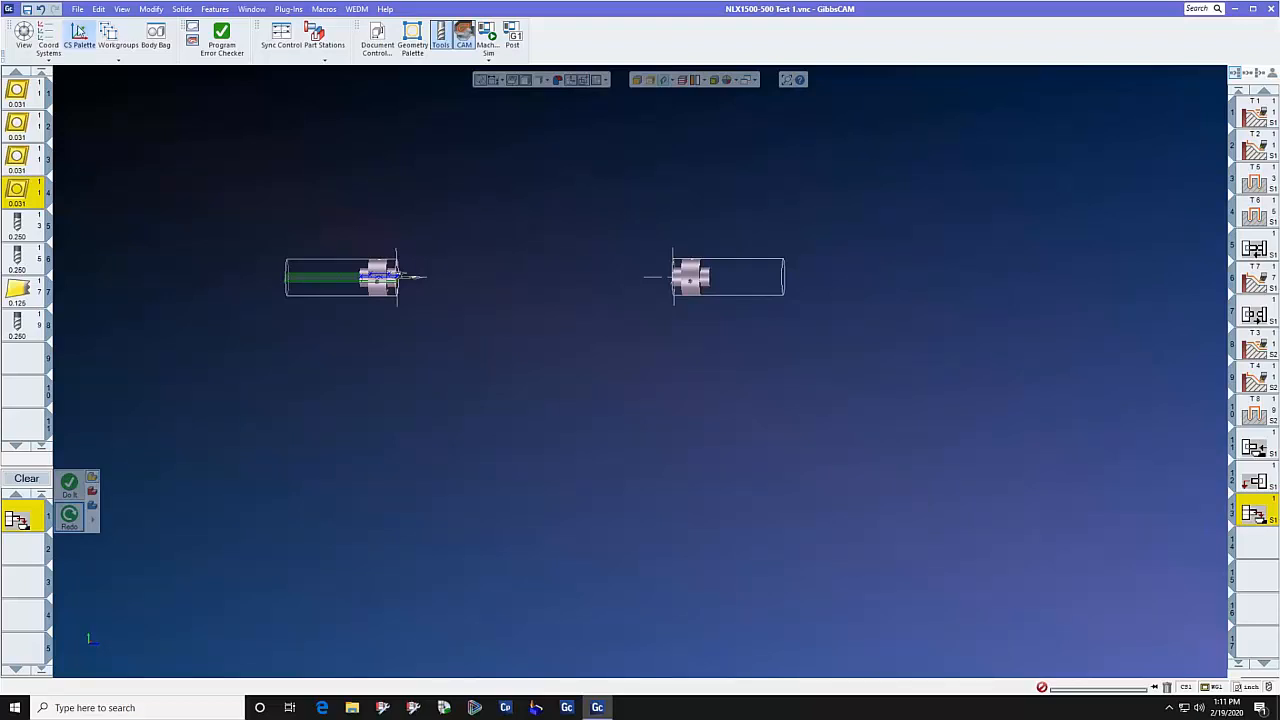
Open the recent part MTM Test 1, discarding the changes to NLX1500-500 Test 1, and launch its machine simulation.
{"action": "left_click", "coordinate": [77, 9]}
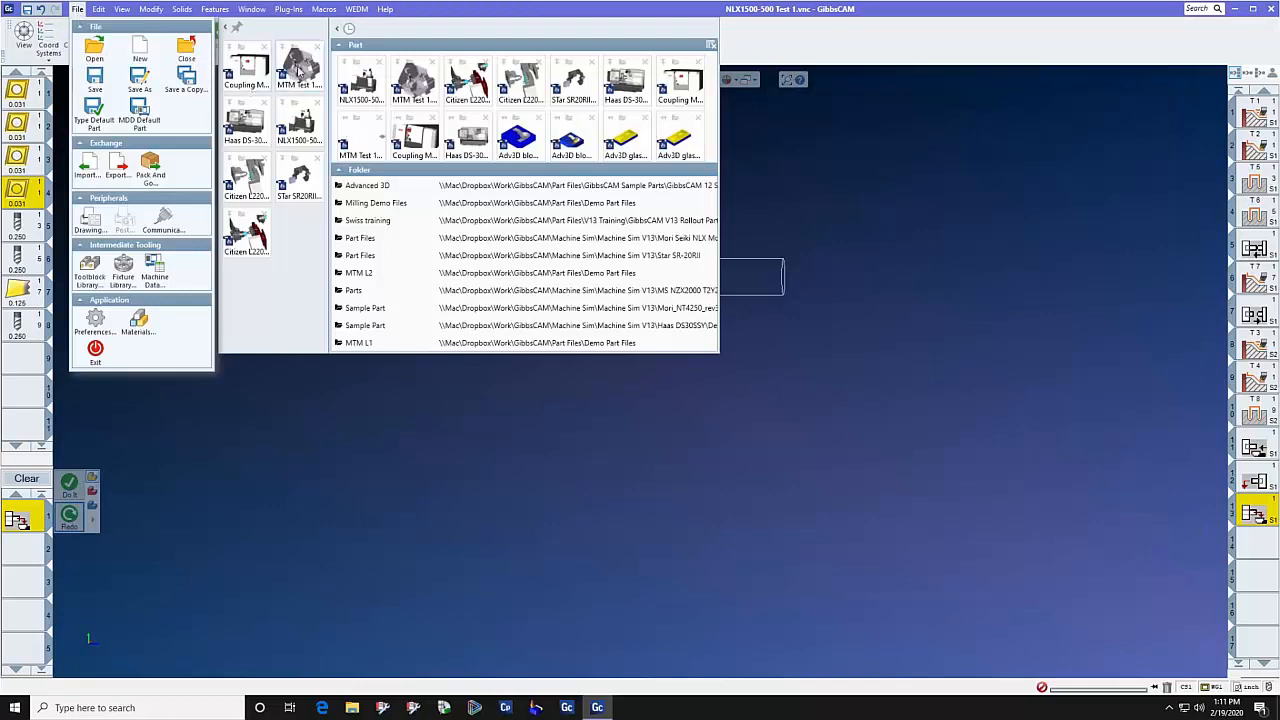
{"action": "left_click", "coordinate": [298, 75]}
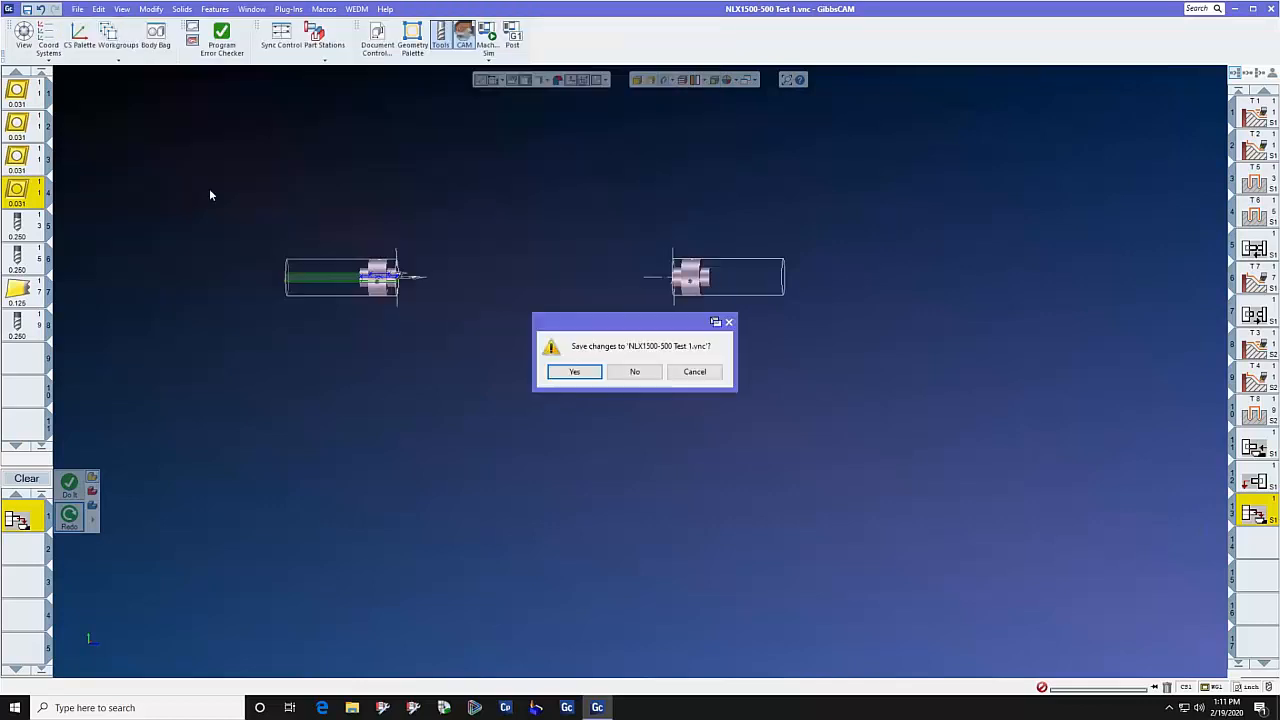
{"action": "left_click", "coordinate": [630, 372]}
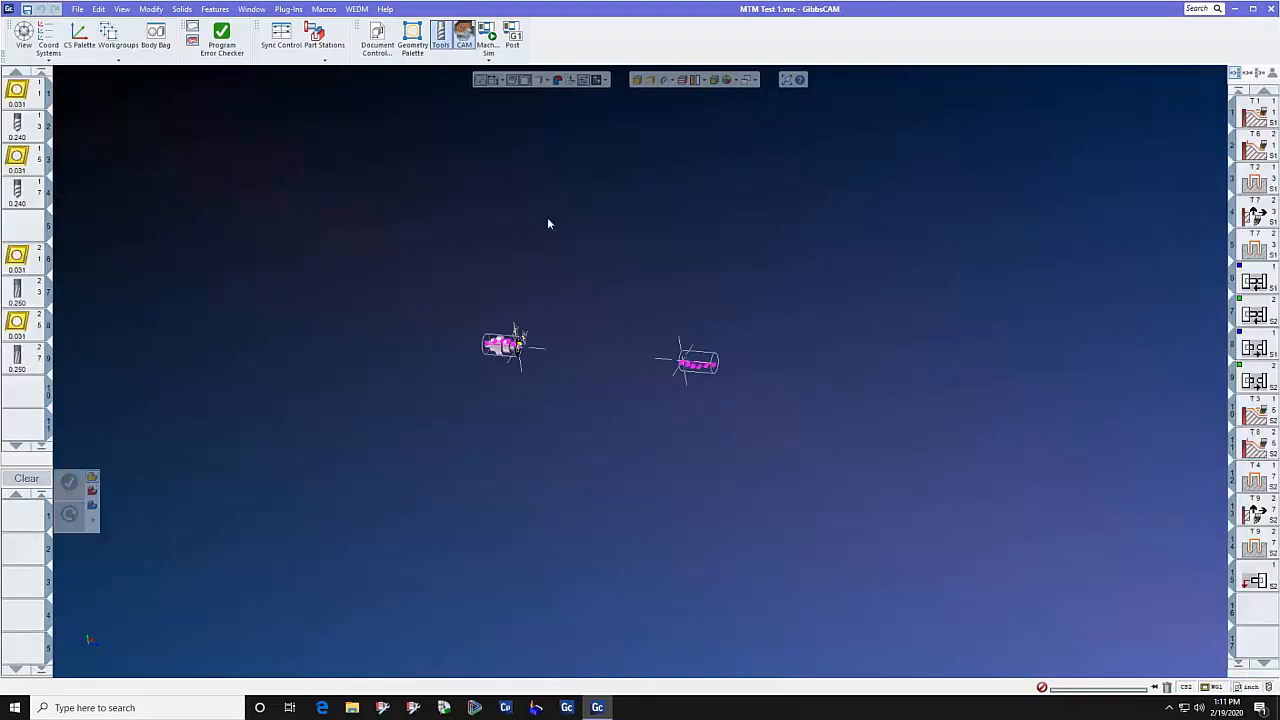
{"action": "left_click", "coordinate": [488, 36]}
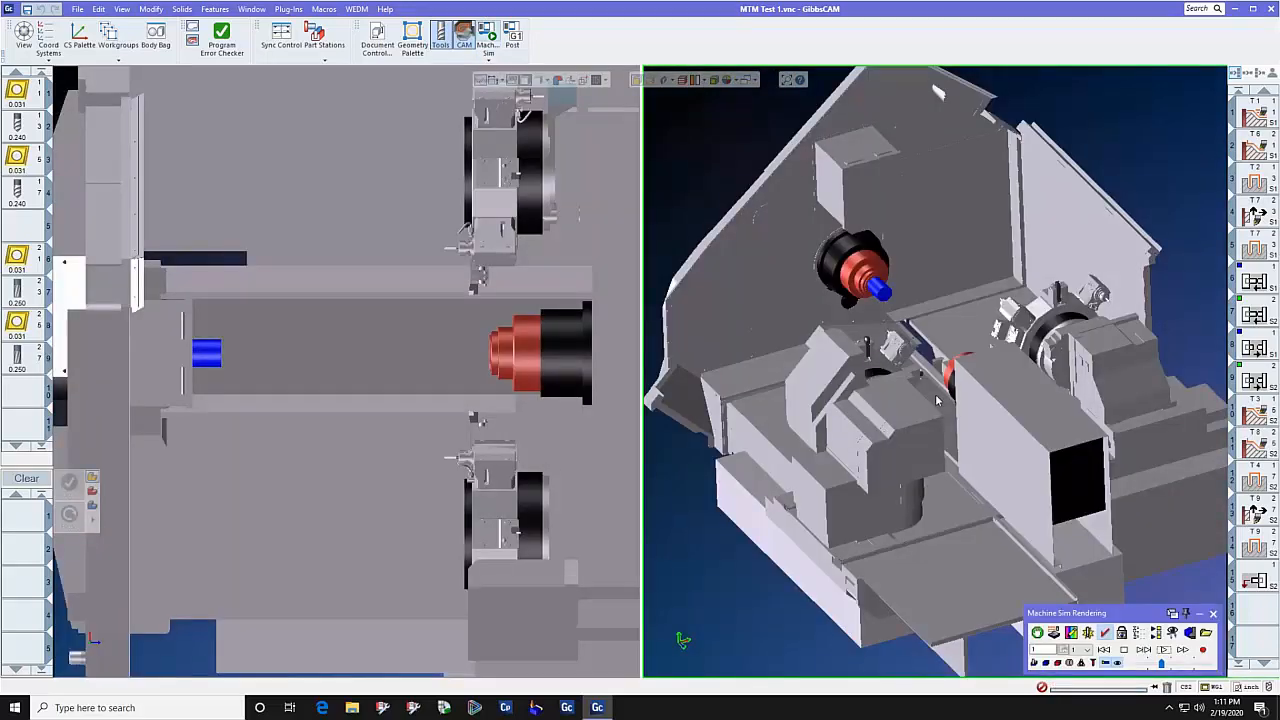
Display the Sync Control window for Flow 1 and Flow 2 and replay the machine simulation from the beginning.
{"action": "middle_click_drag", "start_coordinate": [937, 400], "coordinate": [919, 407]}
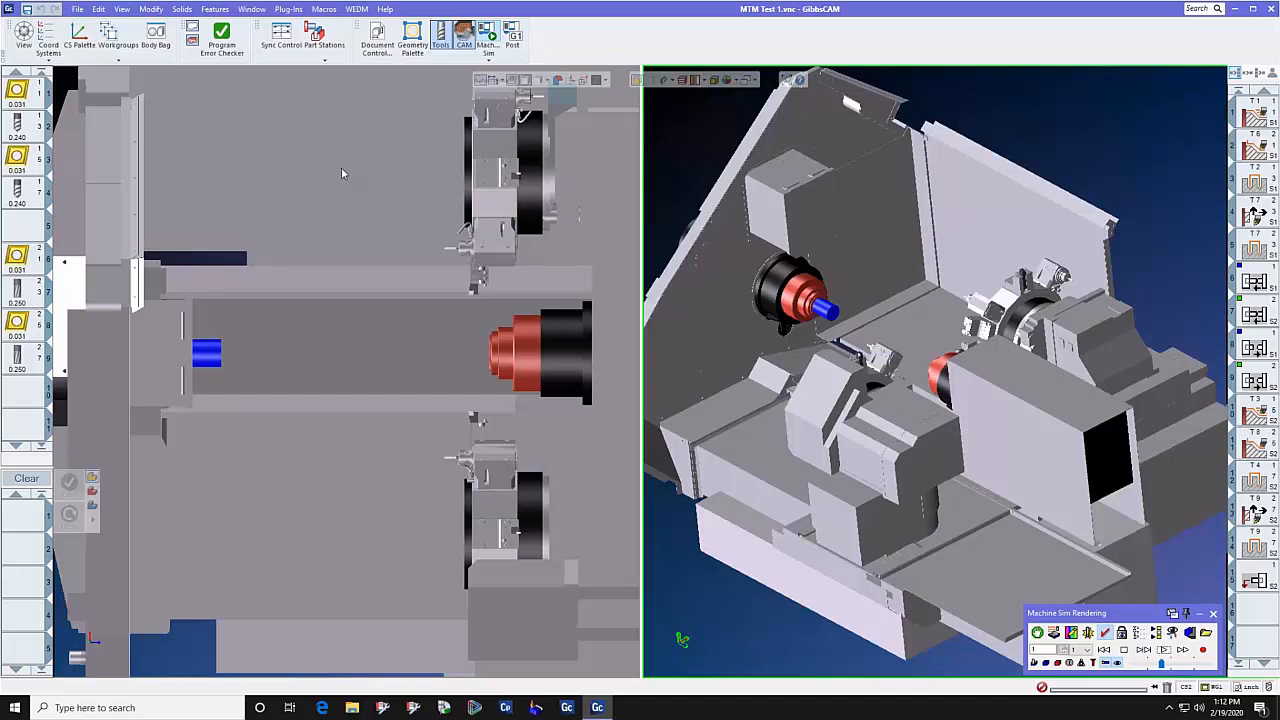
{"action": "left_click", "coordinate": [286, 42]}
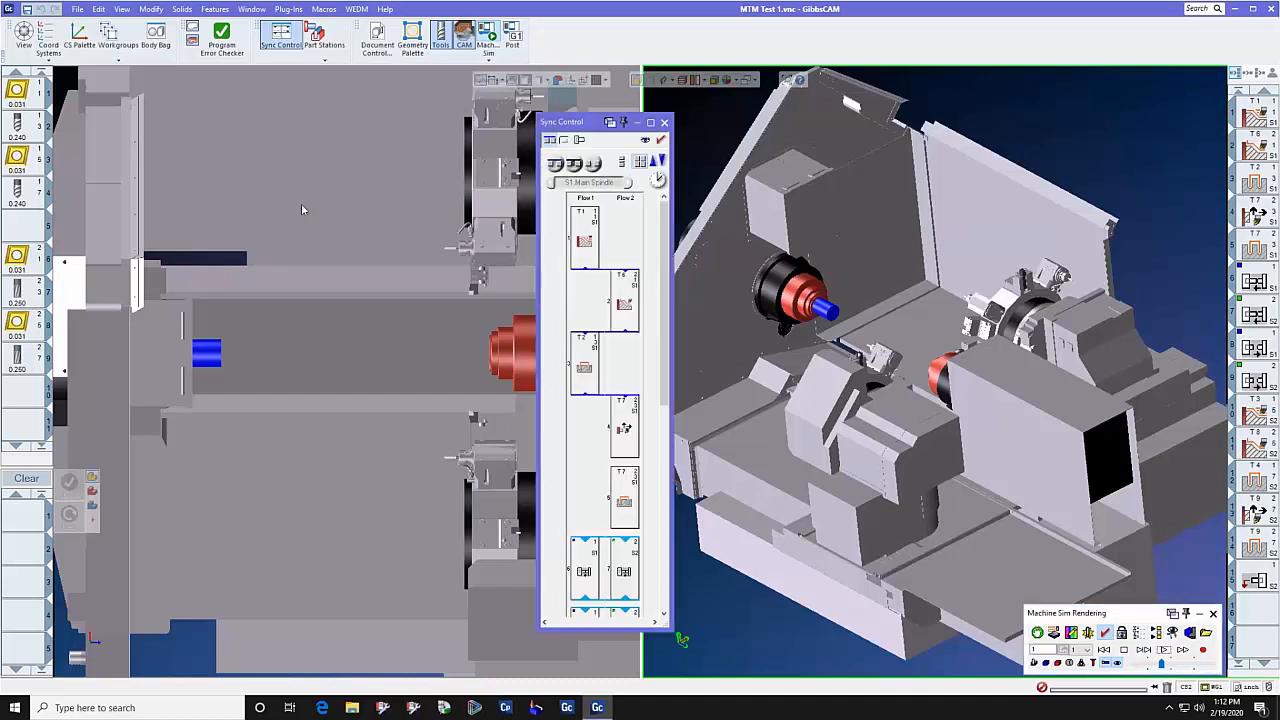
{"action": "mouse_move", "coordinate": [594, 123]}
{"action": "left_mouse_down"}
{"action": "mouse_move", "coordinate": [527, 129]}
{"action": "mouse_move", "coordinate": [614, 136]}
{"action": "left_mouse_up"}
{"action": "left_click", "coordinate": [1104, 650]}
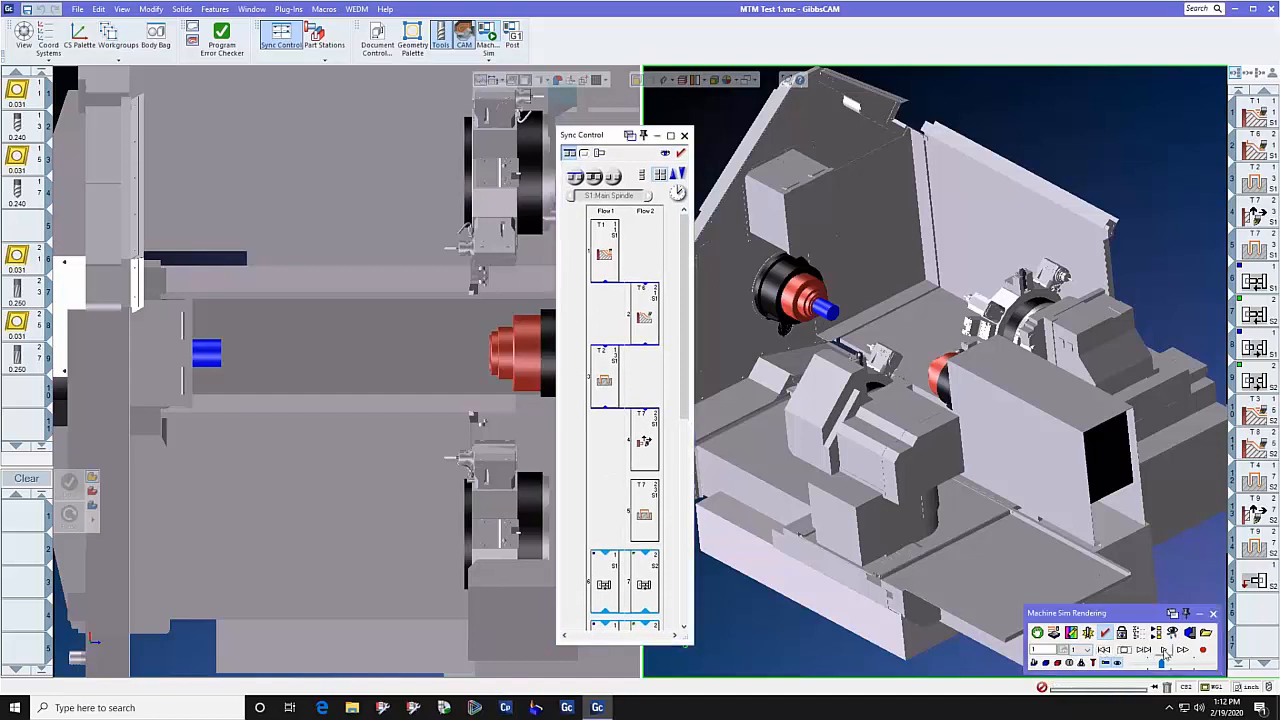
{"action": "left_click", "coordinate": [1164, 650]}
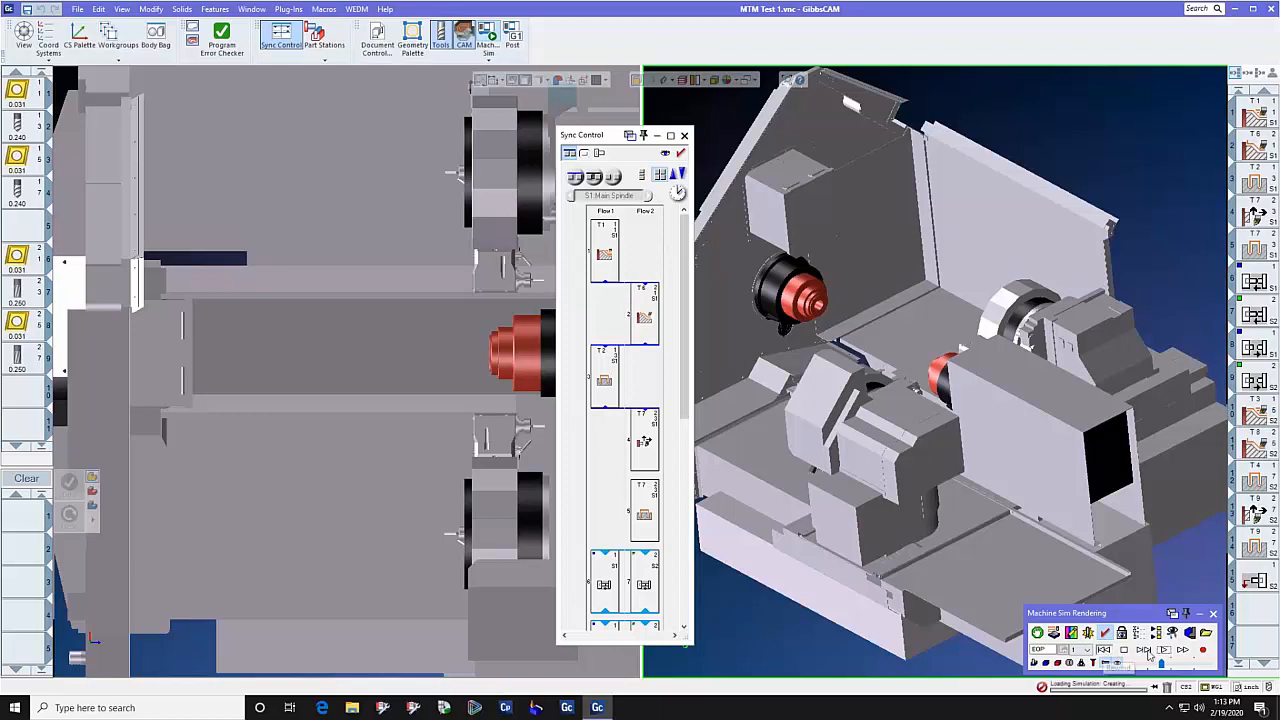
{"action": "left_click", "coordinate": [1163, 650]}
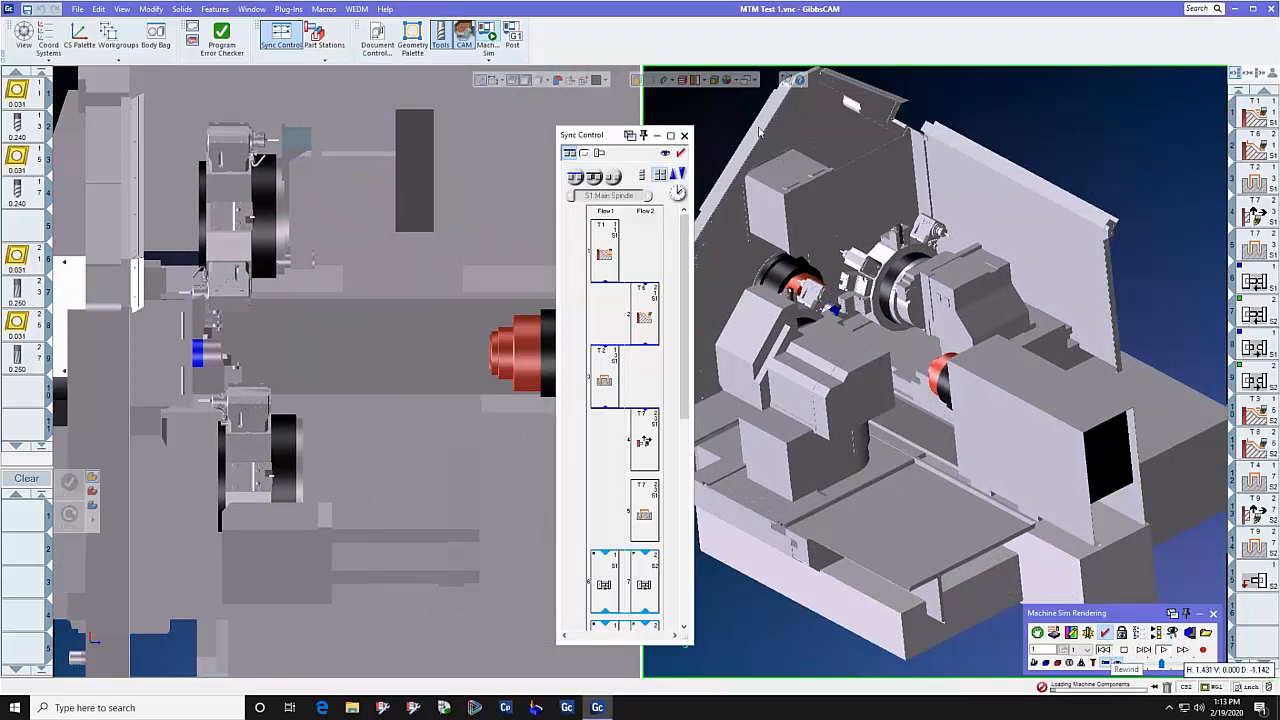
Check the program for errors and remove the sync between operations 1 and 2 on Flow 1 and Flow 2.
{"action": "left_click", "coordinate": [681, 152]}
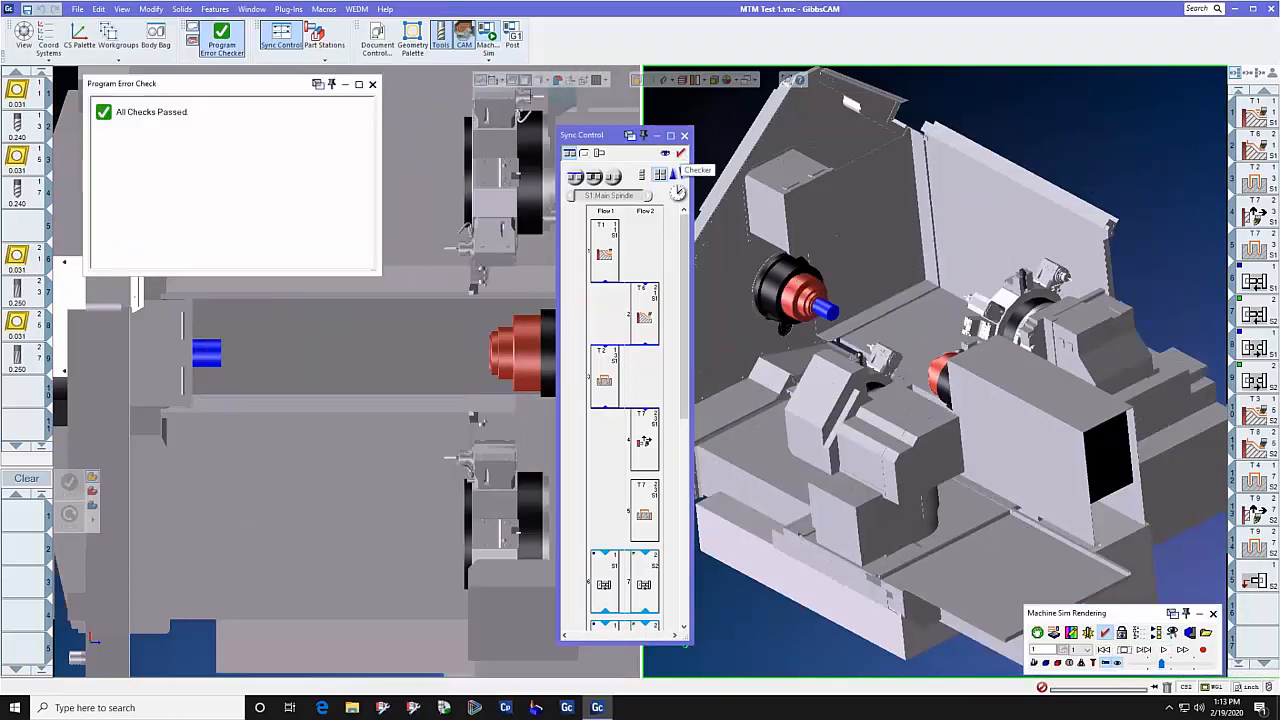
{"action": "left_click", "coordinate": [604, 262]}
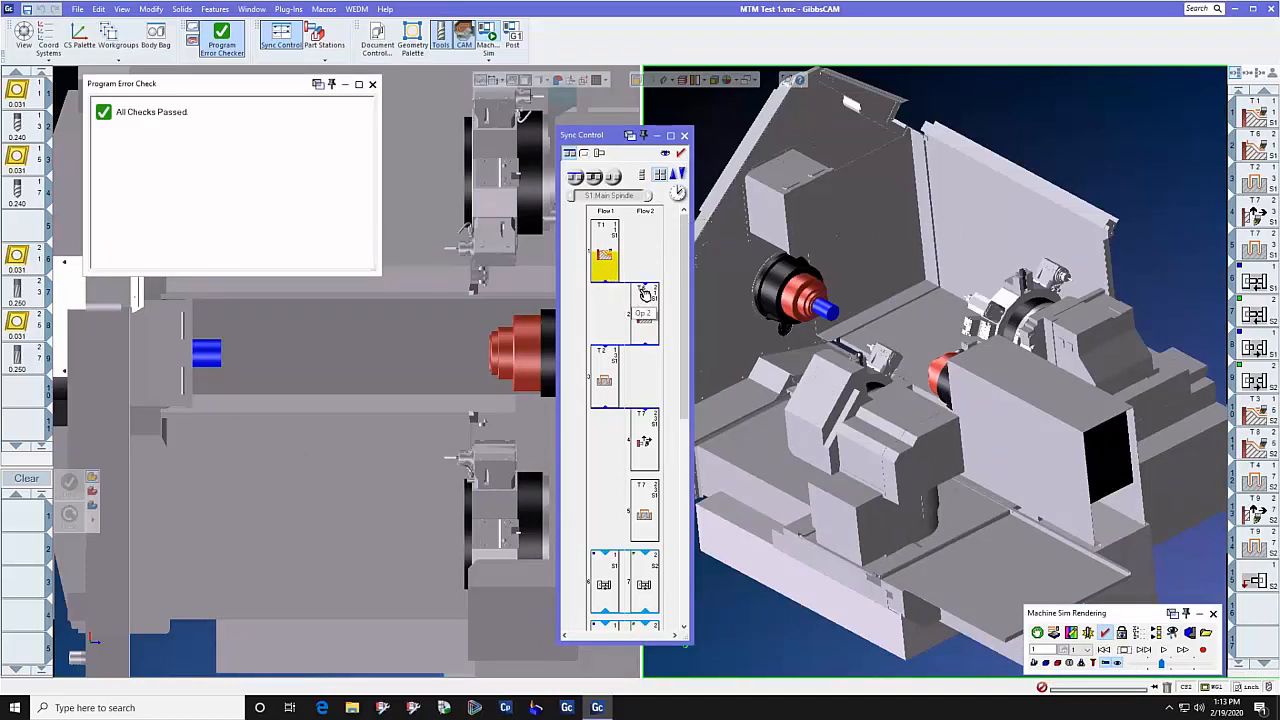
{"action": "left_click", "coordinate": [644, 302], "text": "ctrl"}
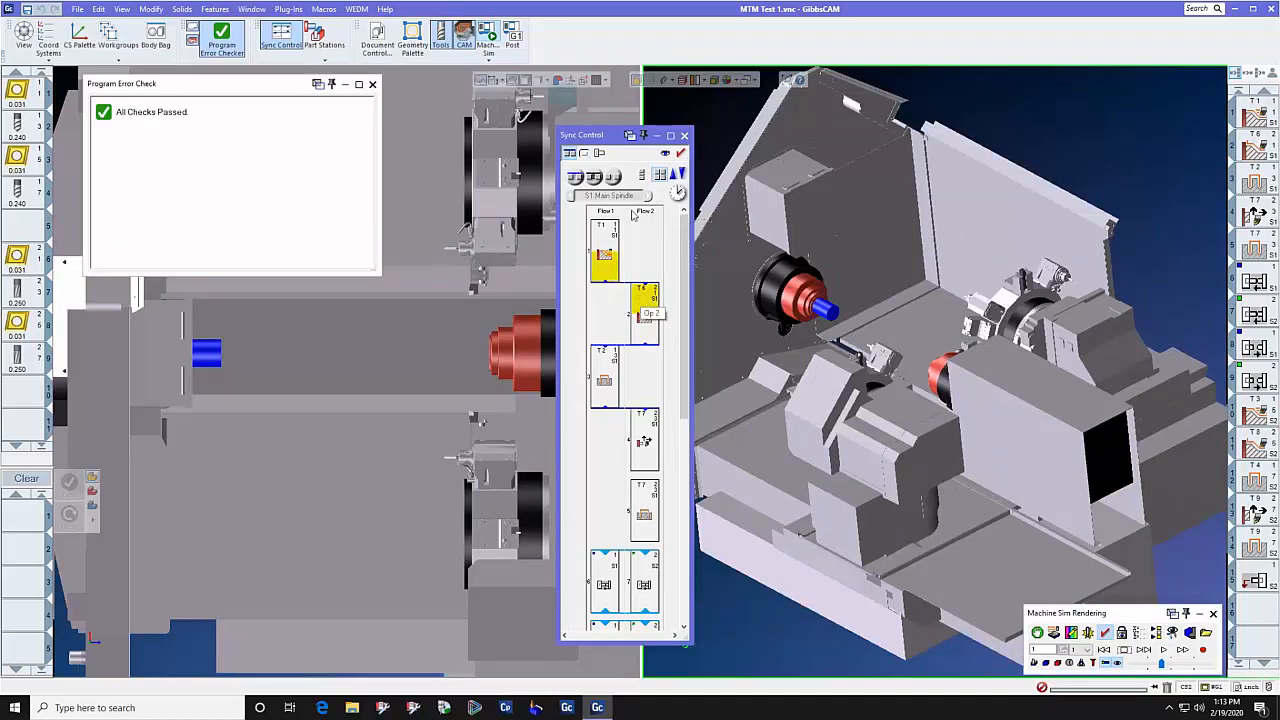
{"action": "left_click", "coordinate": [614, 177]}
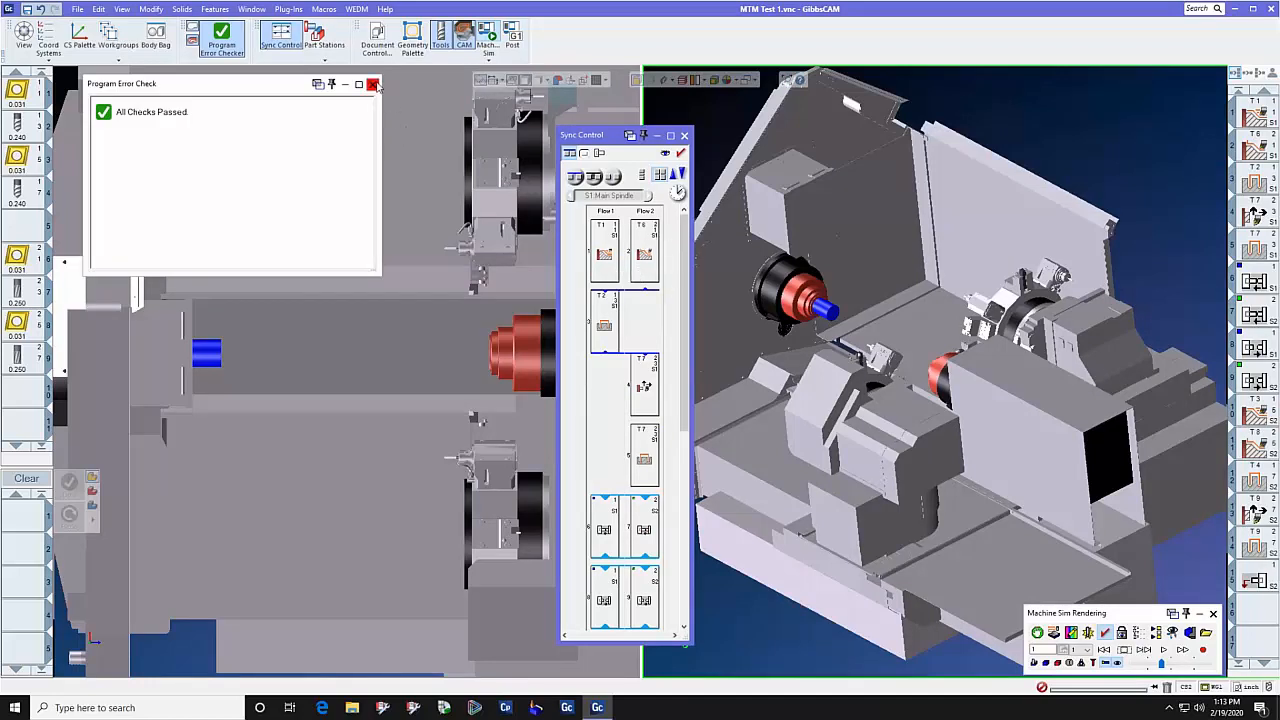
Rerun the program error check with operations 1 and 2 unsynced, and replay the machine simulation from the beginning.
{"action": "left_click", "coordinate": [372, 84]}
{"action": "left_click", "coordinate": [681, 153]}
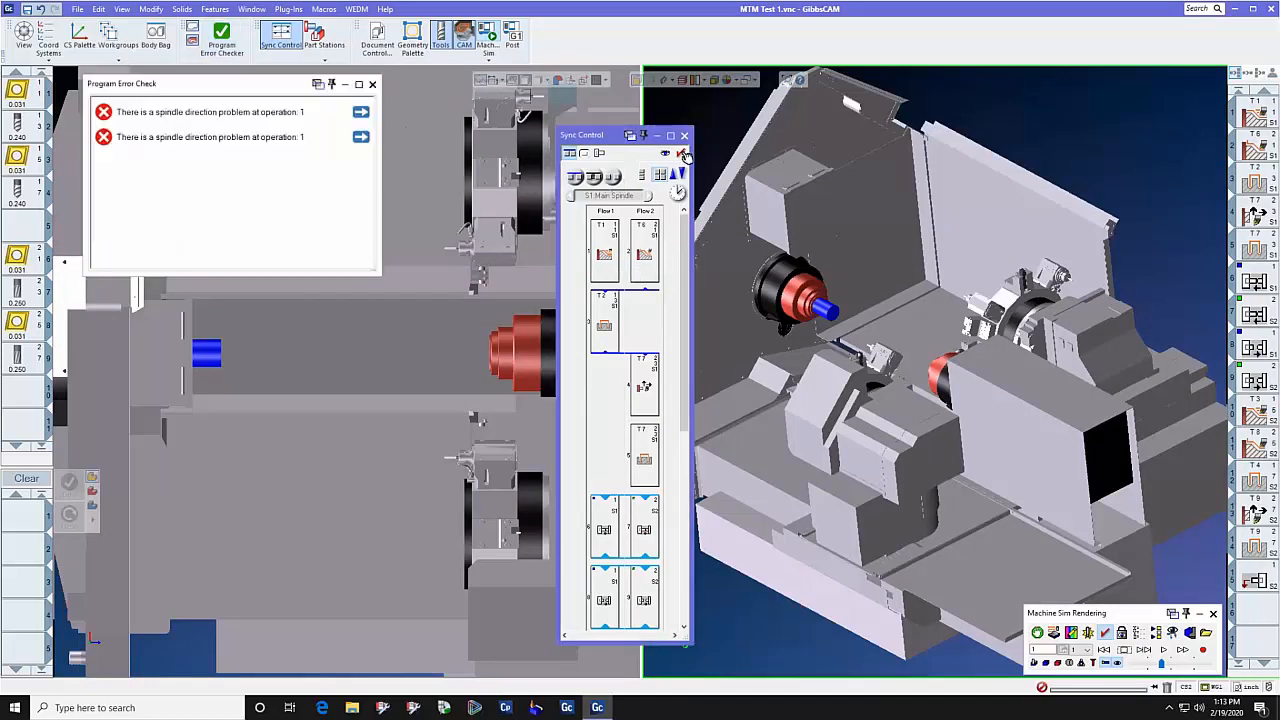
{"action": "left_click", "coordinate": [372, 84]}
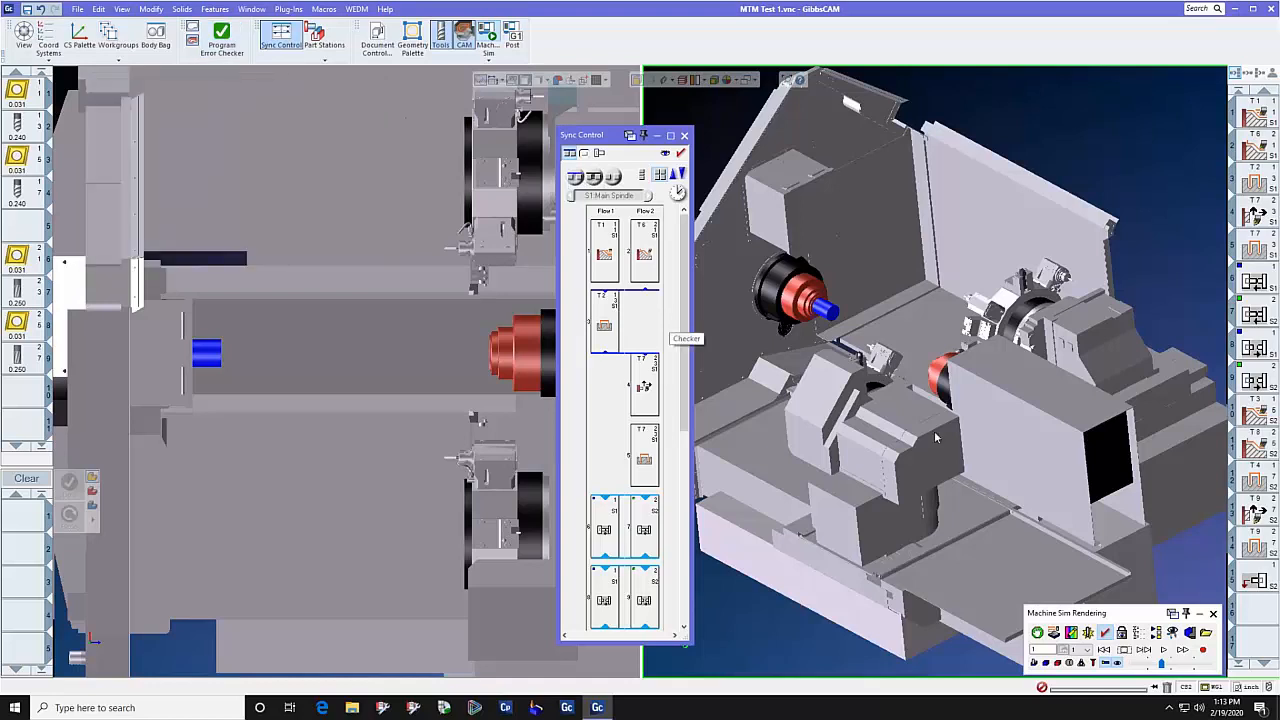
{"action": "left_click", "coordinate": [1106, 651]}
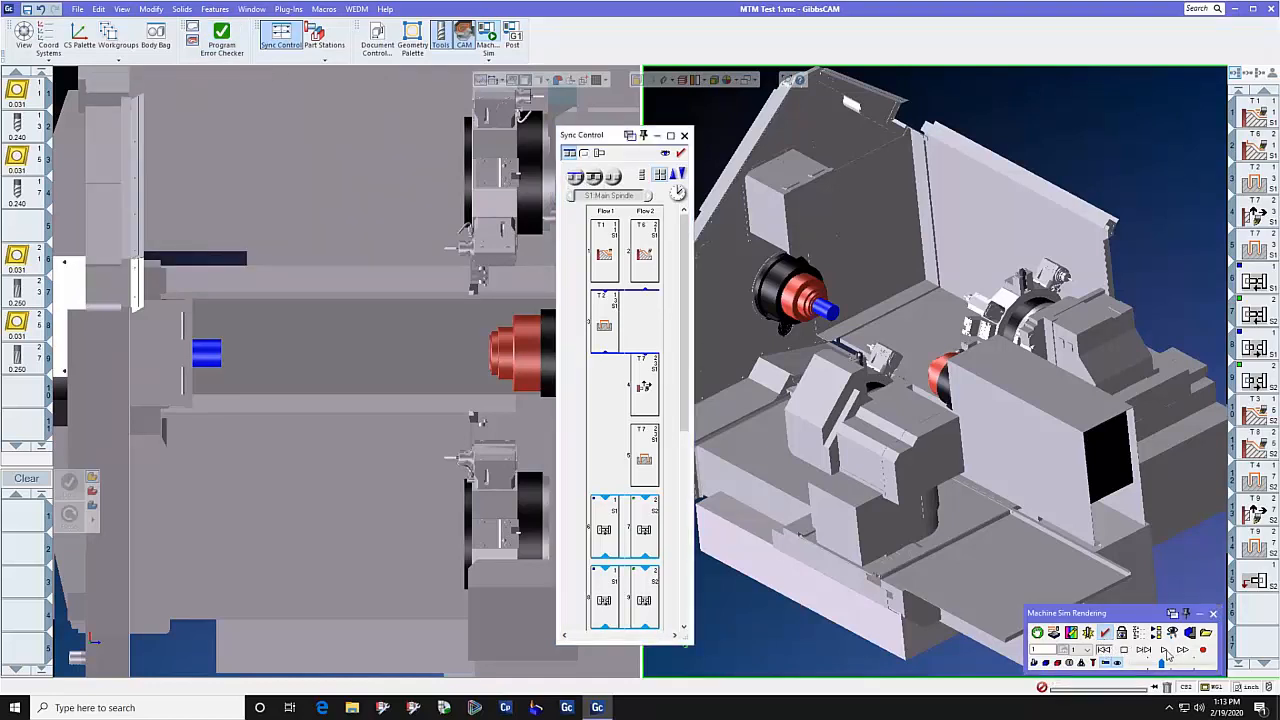
{"action": "left_click", "coordinate": [1167, 653]}
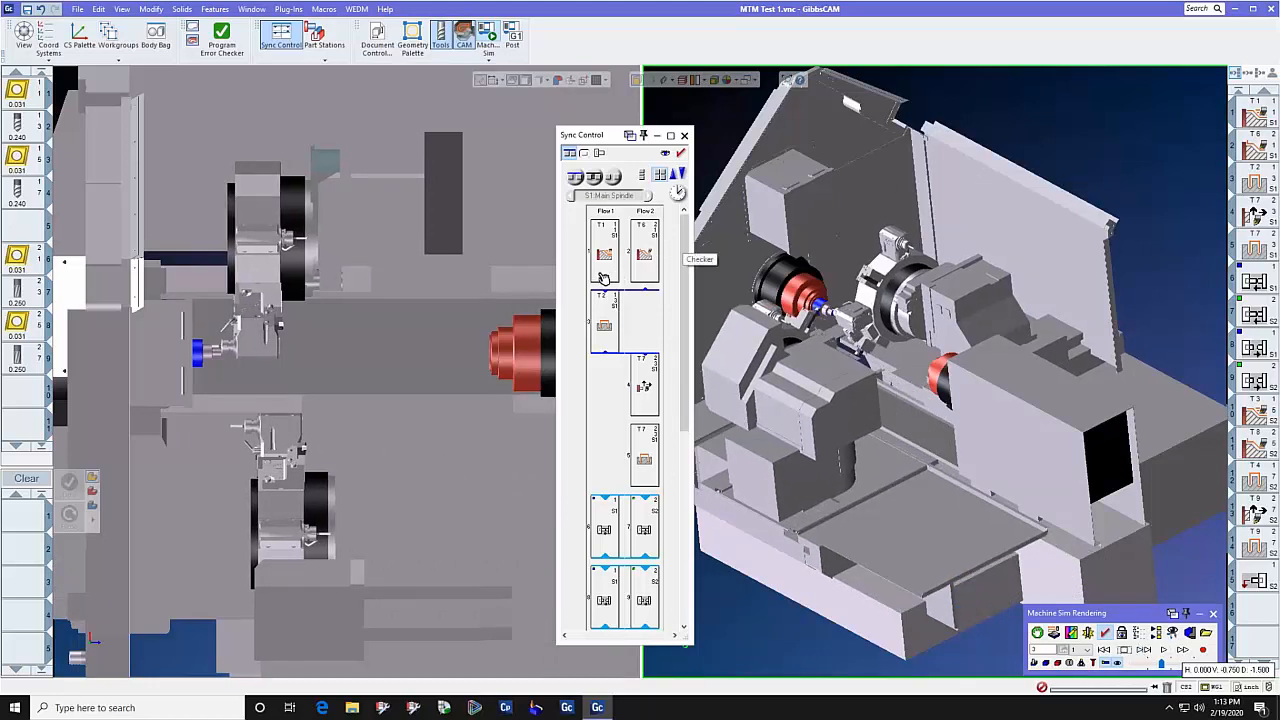
Restore the sync between operations 1 and 2 so they run one after the other.
{"action": "left_click", "coordinate": [646, 238]}
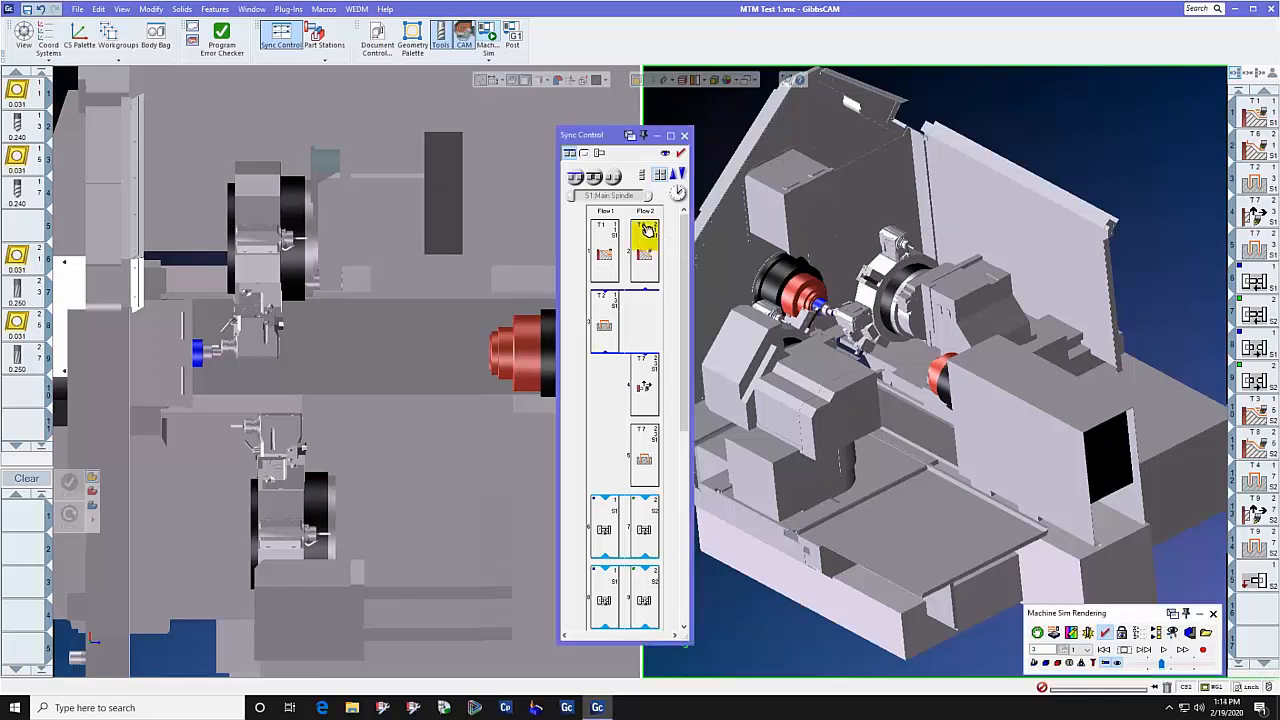
{"action": "left_click", "coordinate": [606, 276], "text": "ctrl"}
{"action": "left_click", "coordinate": [576, 177]}
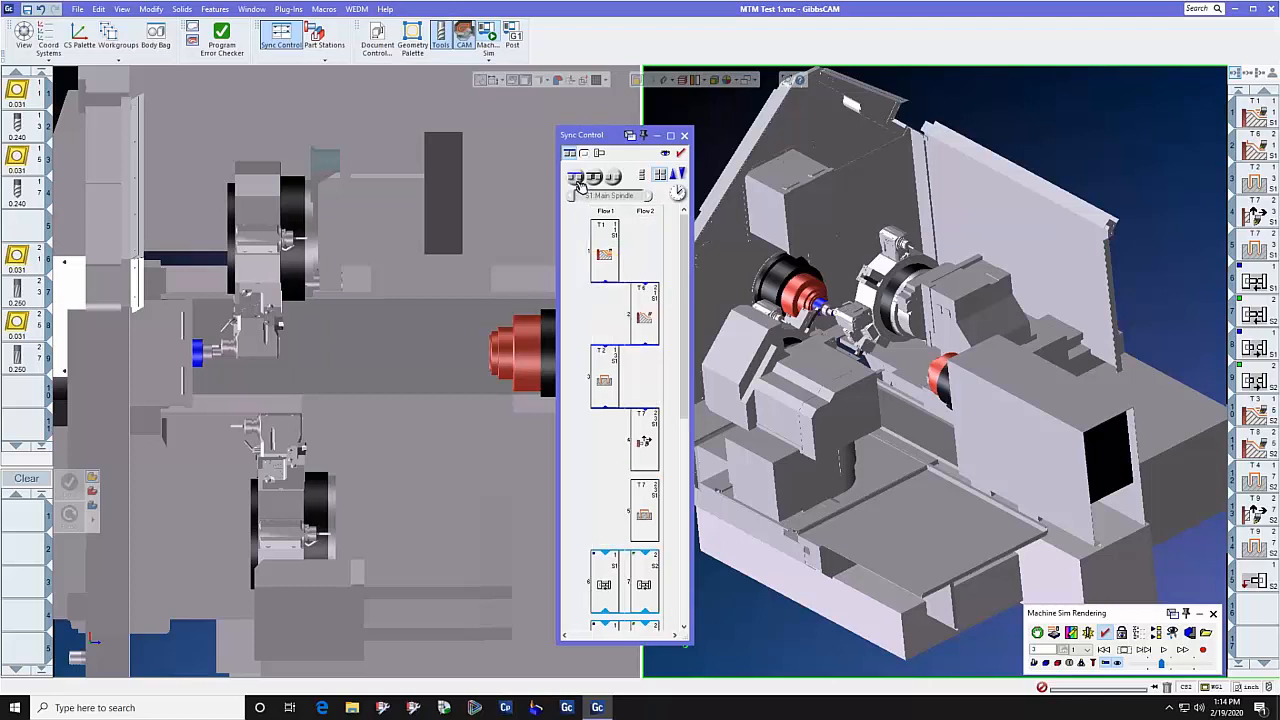
Check the resynced program for errors, close the results, and replay the machine simulation from the beginning.
{"action": "left_click", "coordinate": [682, 155]}
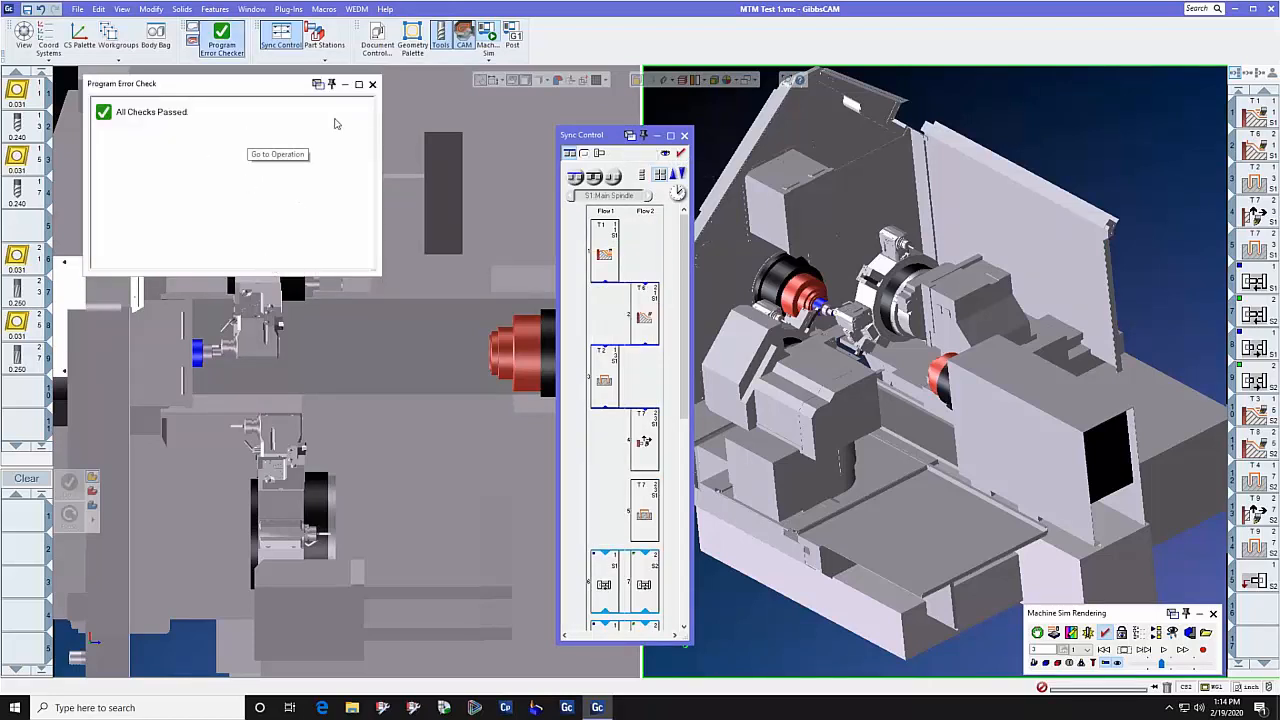
{"action": "left_click", "coordinate": [372, 84]}
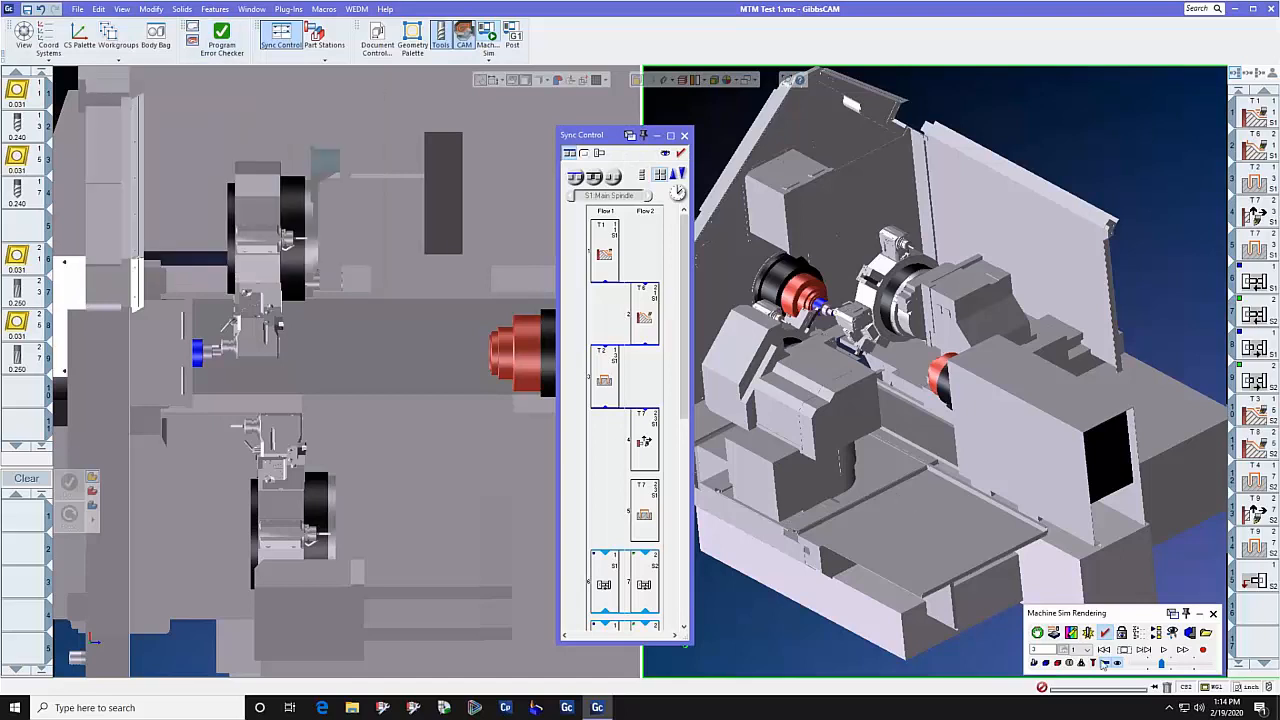
{"action": "left_click", "coordinate": [1104, 649]}
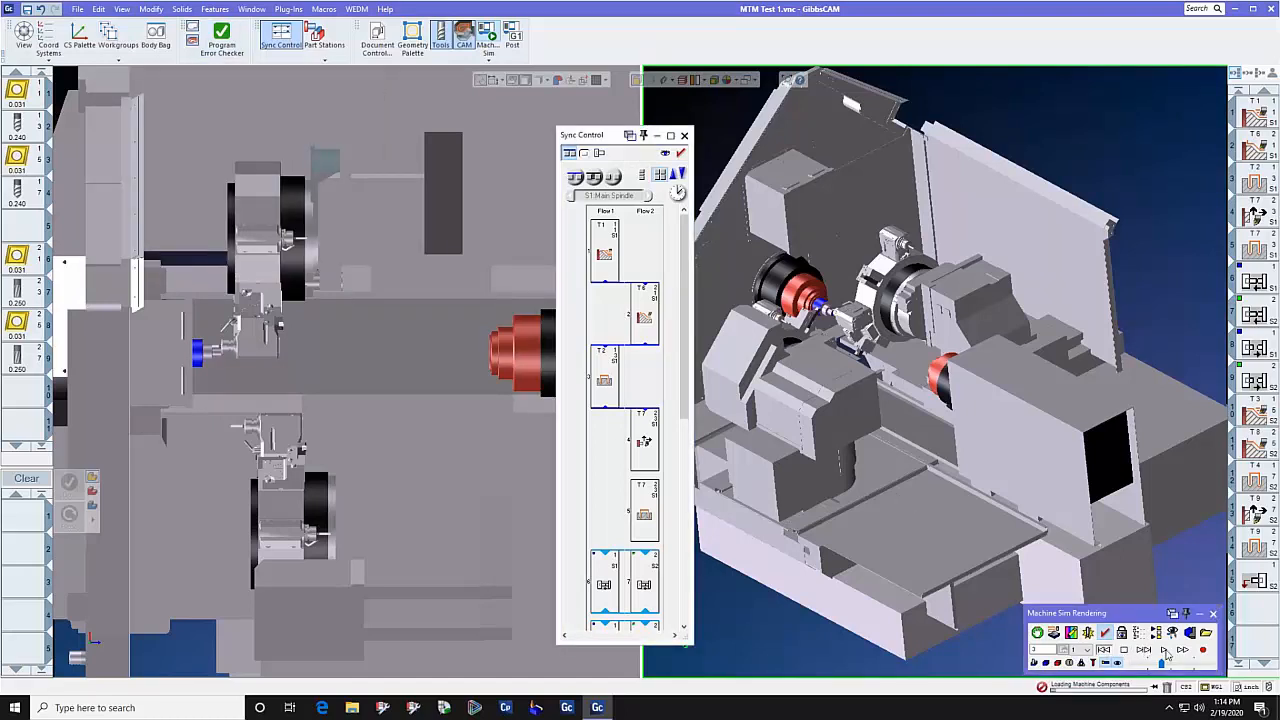
{"action": "left_click", "coordinate": [1165, 650]}
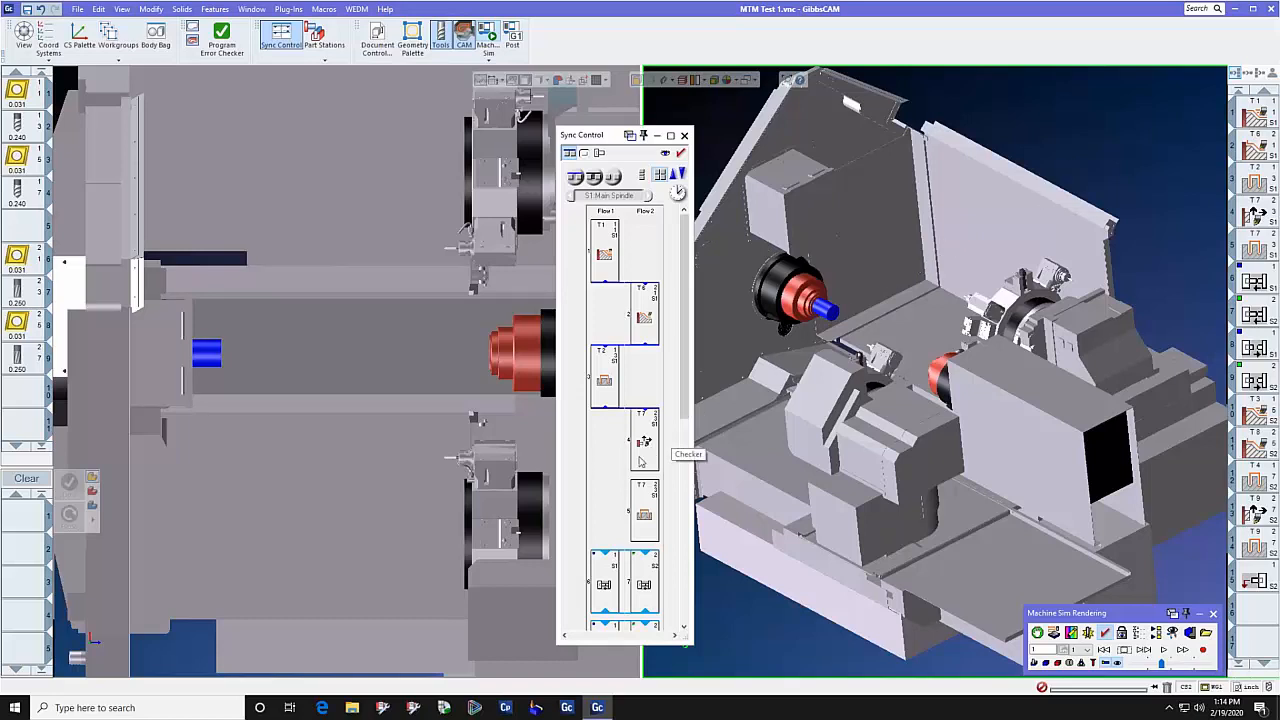
Remove the sync between operations 3 and 4 and run the program error check.
{"action": "left_click", "coordinate": [605, 400]}
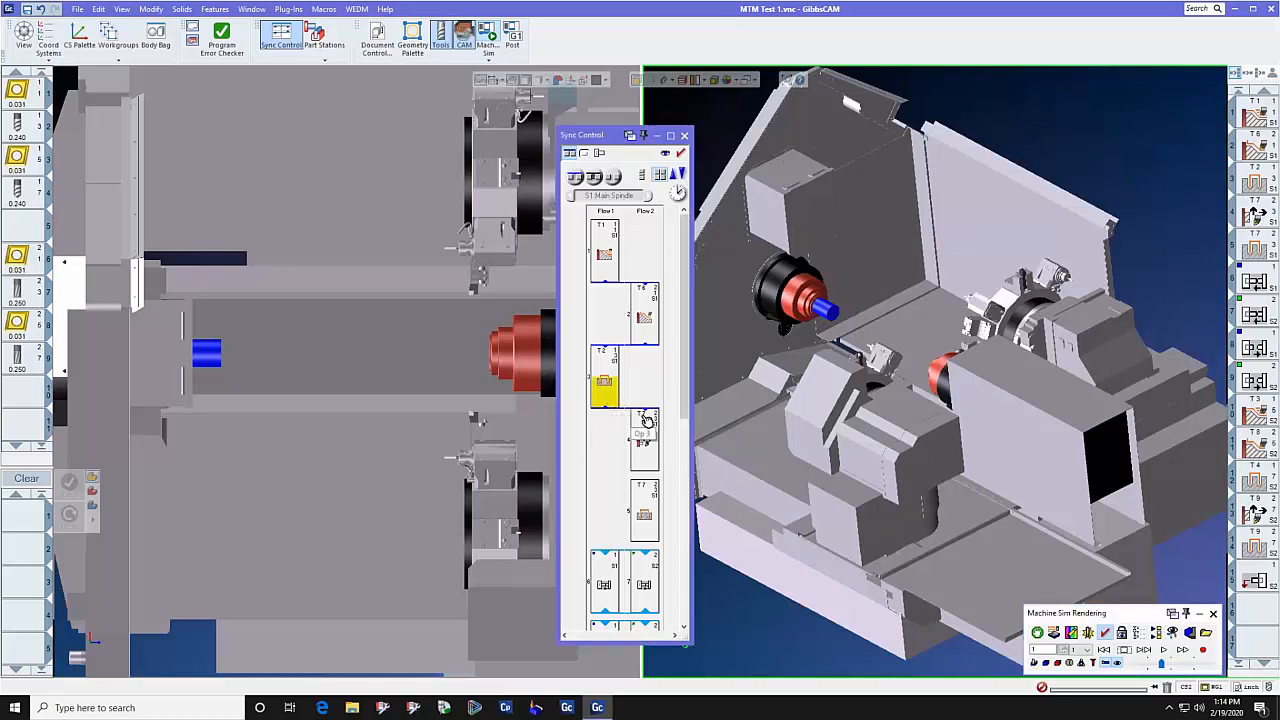
{"action": "left_click", "coordinate": [643, 430], "text": "ctrl"}
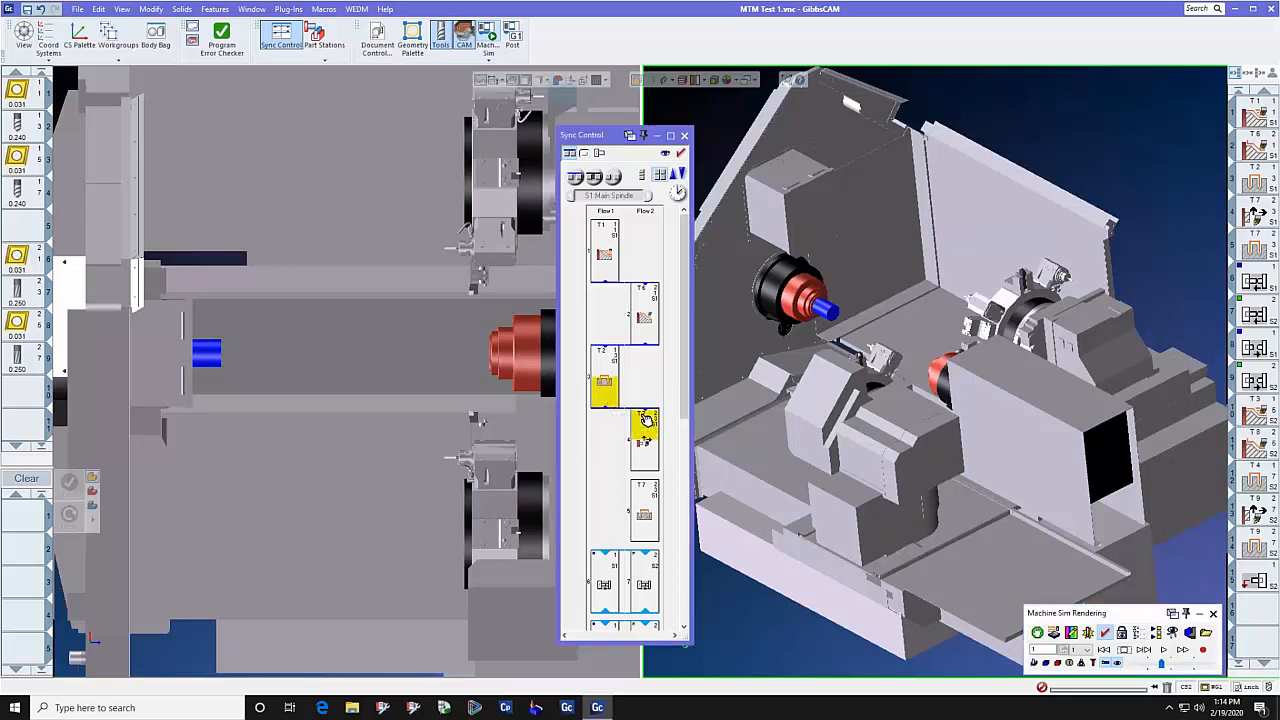
{"action": "left_click", "coordinate": [614, 178]}
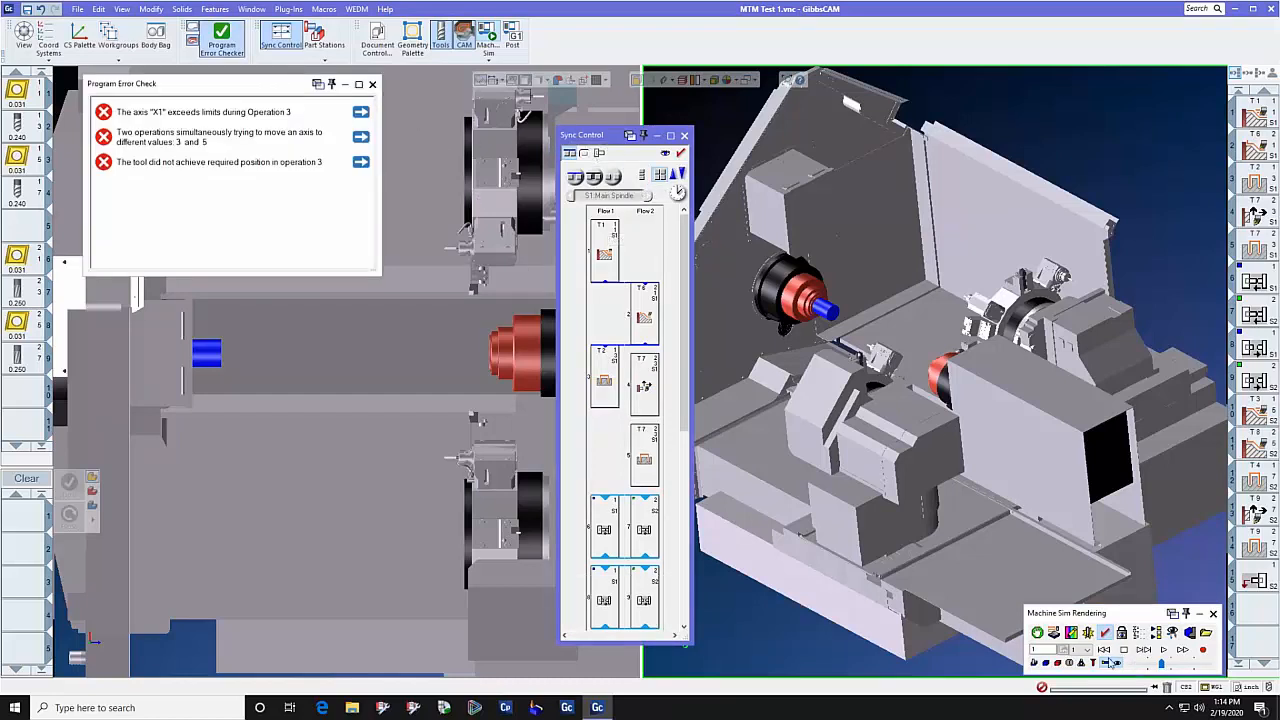
Simulate the unsynced operations 3 and 4 from the beginning with clash detection, stop playback, and close the Clash/Gouge Console.
{"action": "left_click", "coordinate": [1104, 649]}
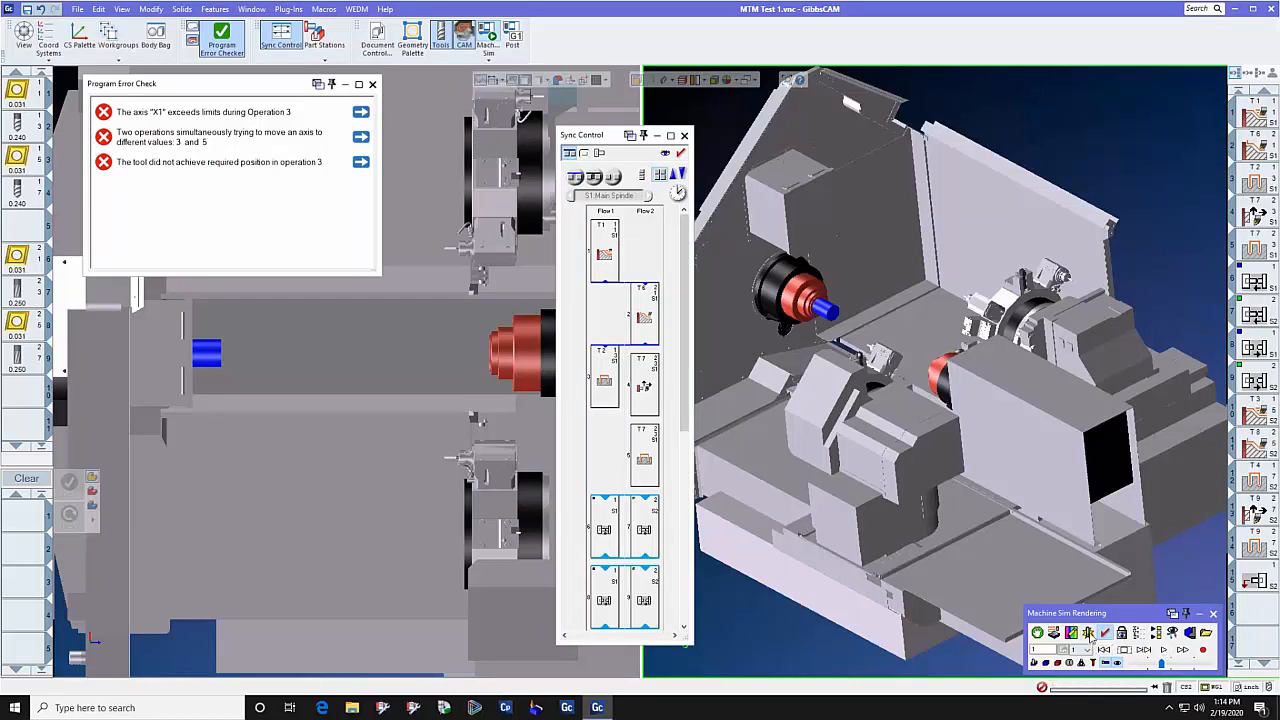
{"action": "left_click", "coordinate": [1164, 650]}
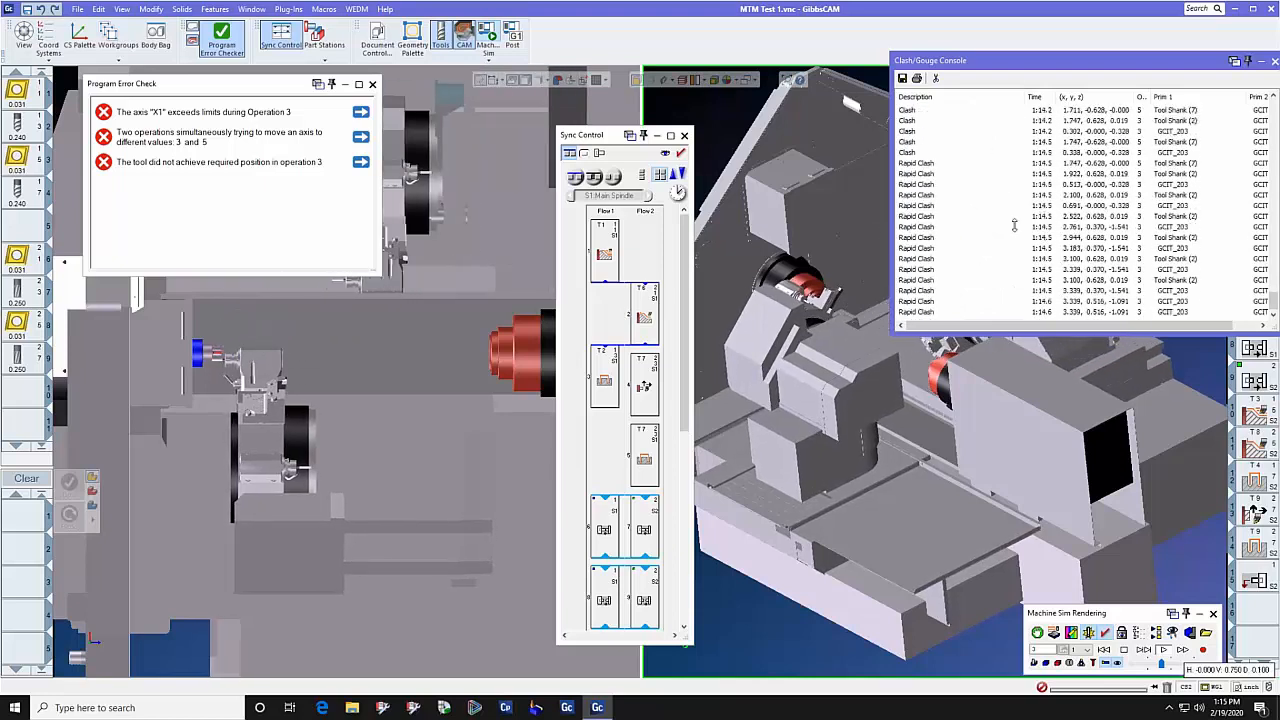
{"action": "left_click", "coordinate": [1124, 651]}
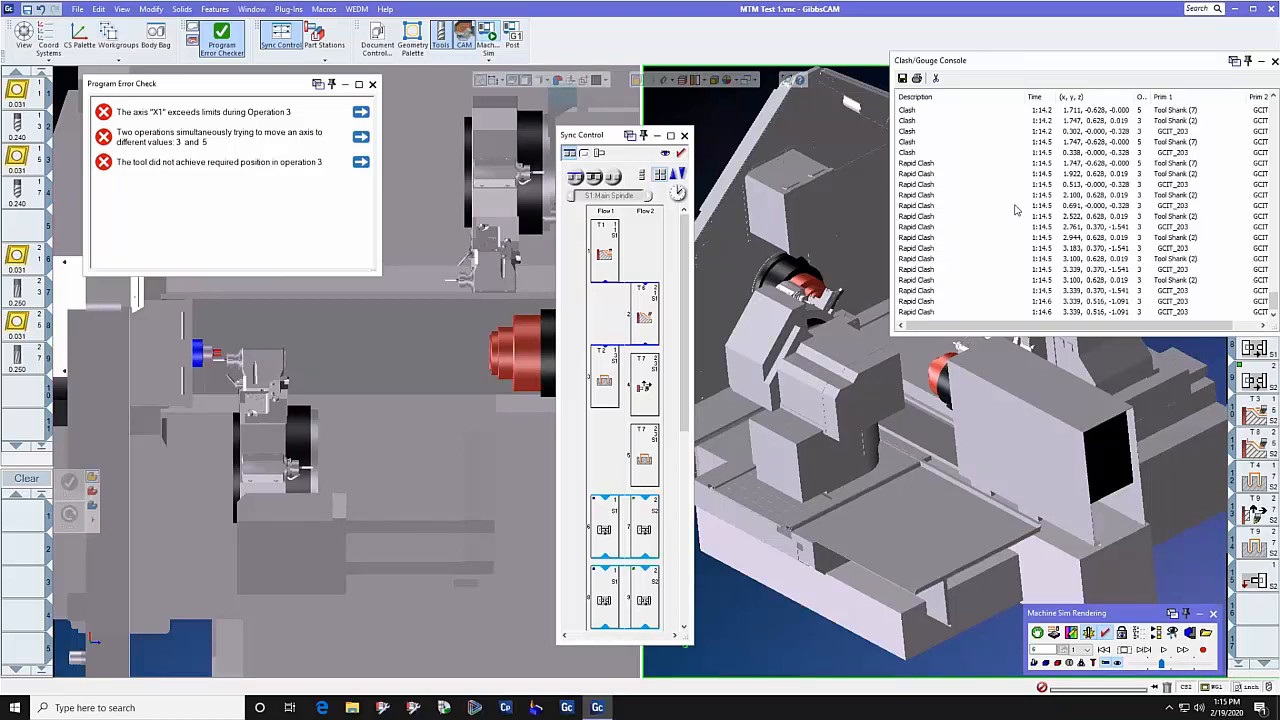
{"action": "left_click", "coordinate": [1273, 62]}
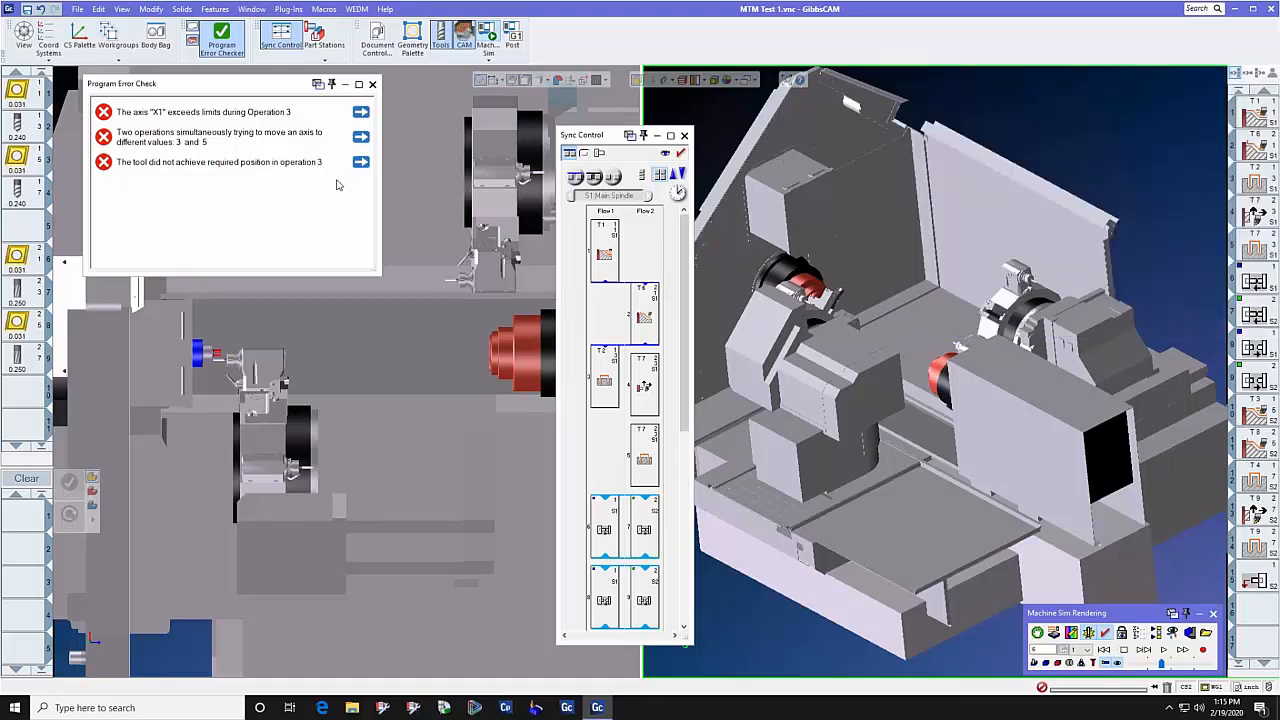
Restore the sync between operations 3 and 4 across the two flows.
{"action": "left_click", "coordinate": [604, 400]}
{"action": "left_click", "coordinate": [647, 372]}
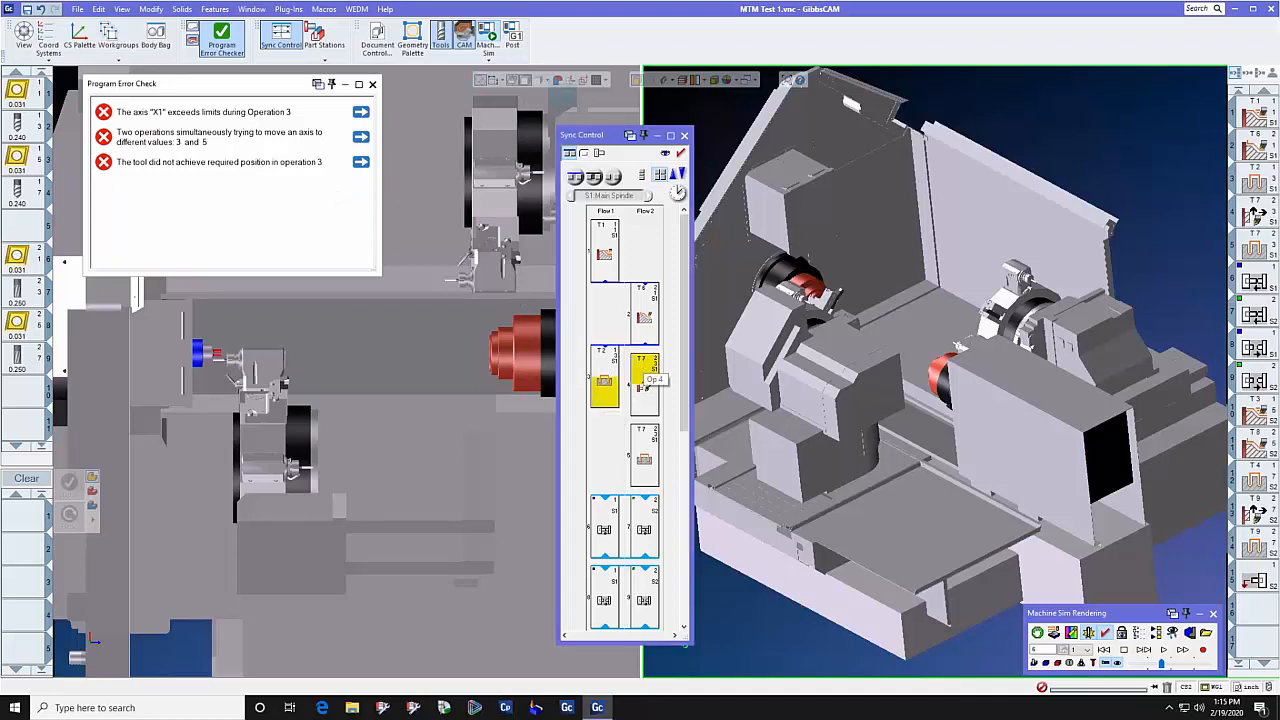
{"action": "left_click", "coordinate": [577, 178]}
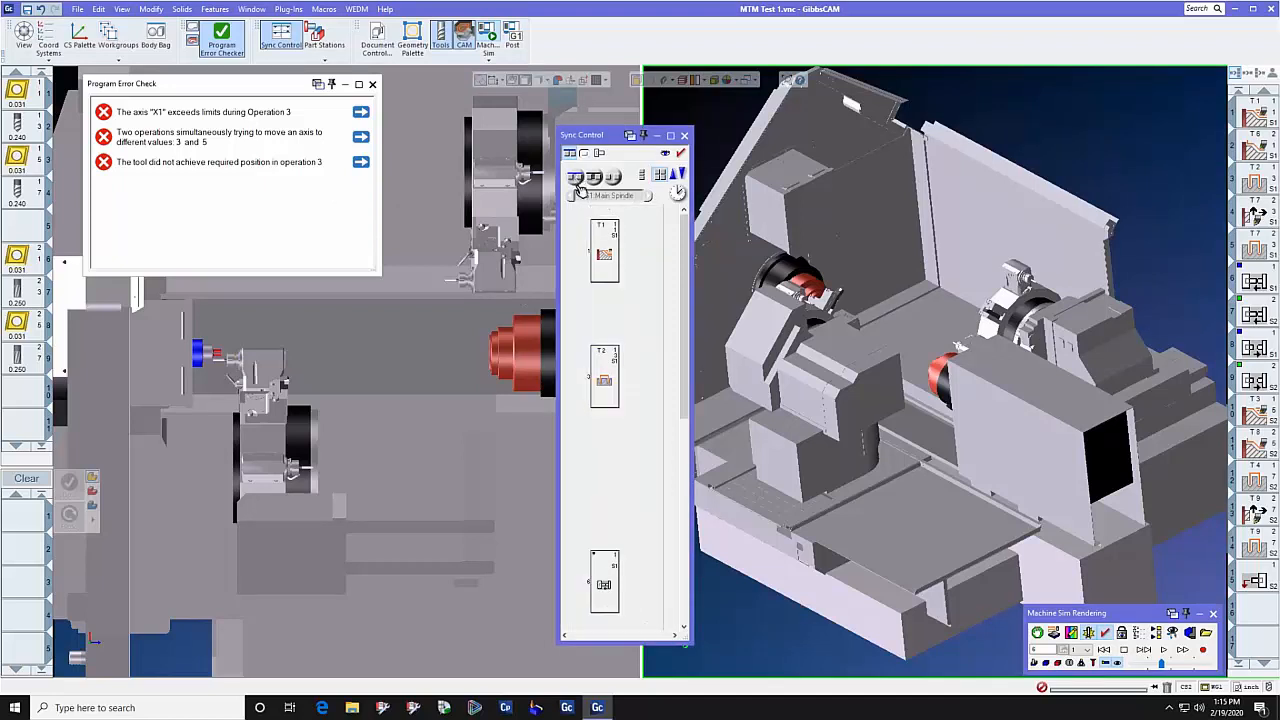
Rerun the program error check on the restored sequence and play the machine simulation again, closing Sync Control.
{"action": "left_click", "coordinate": [372, 84]}
{"action": "left_click", "coordinate": [681, 153]}
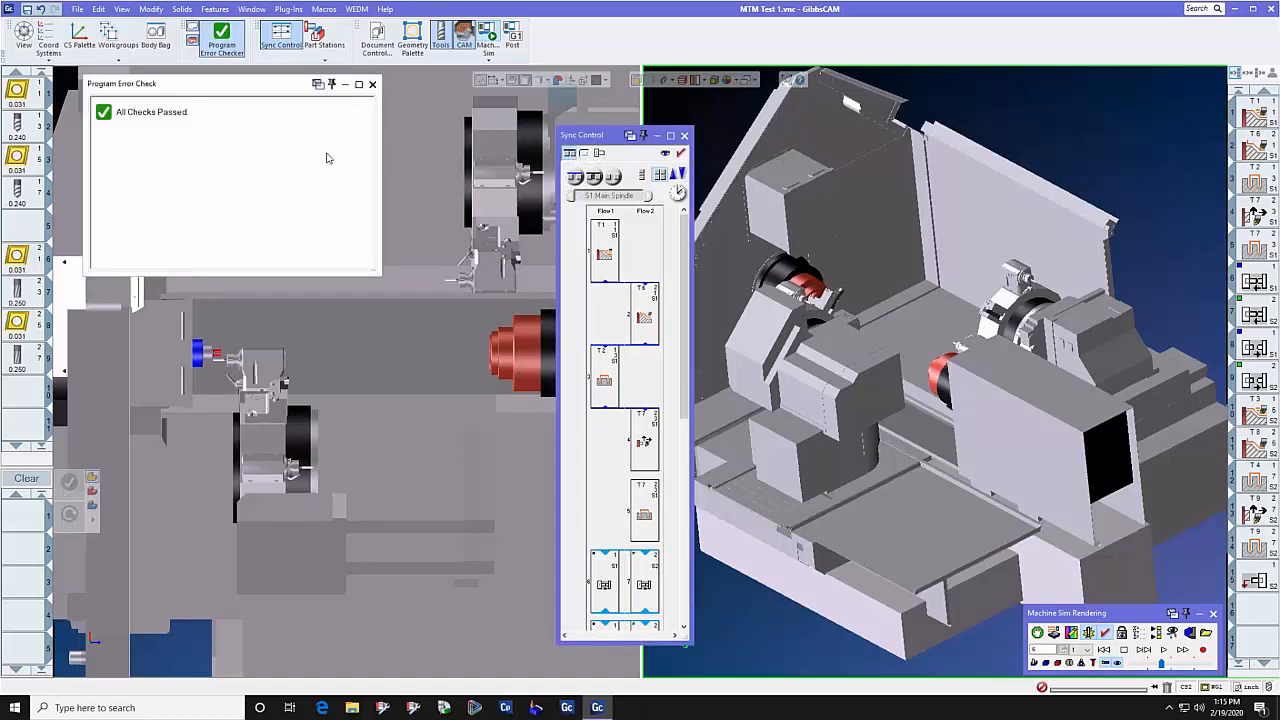
{"action": "left_click", "coordinate": [373, 84]}
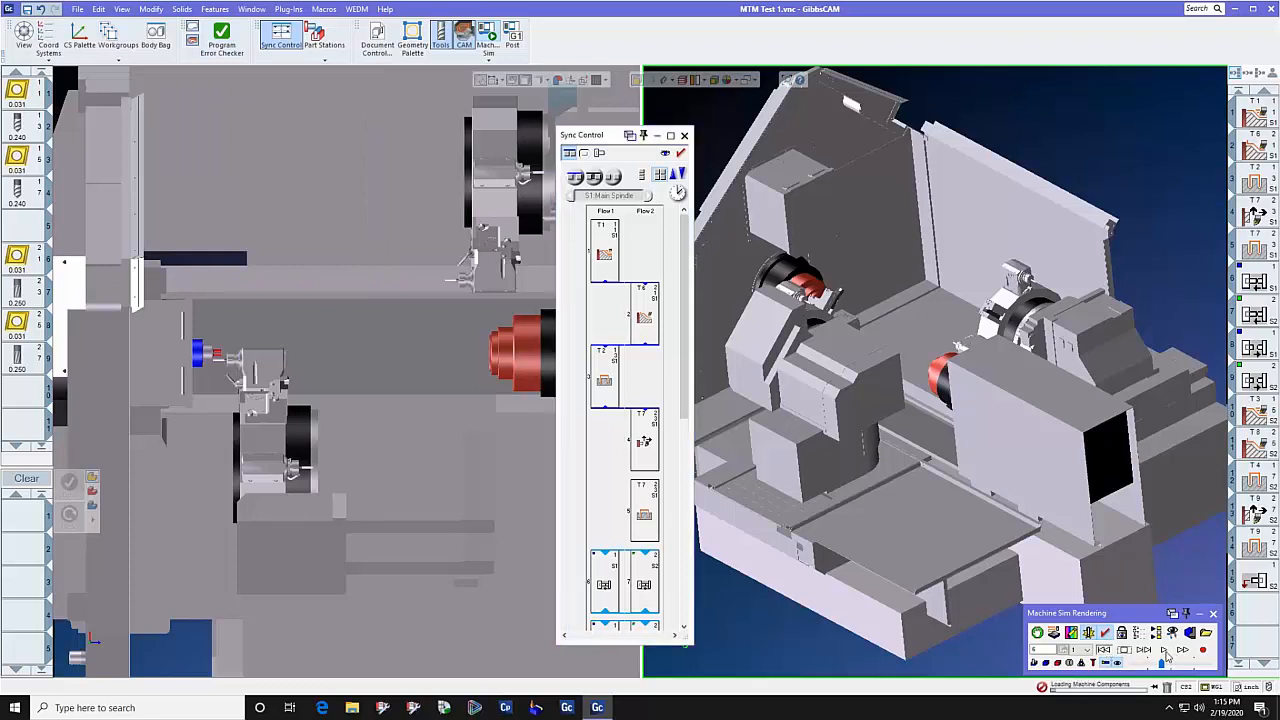
{"action": "left_click", "coordinate": [1164, 650]}
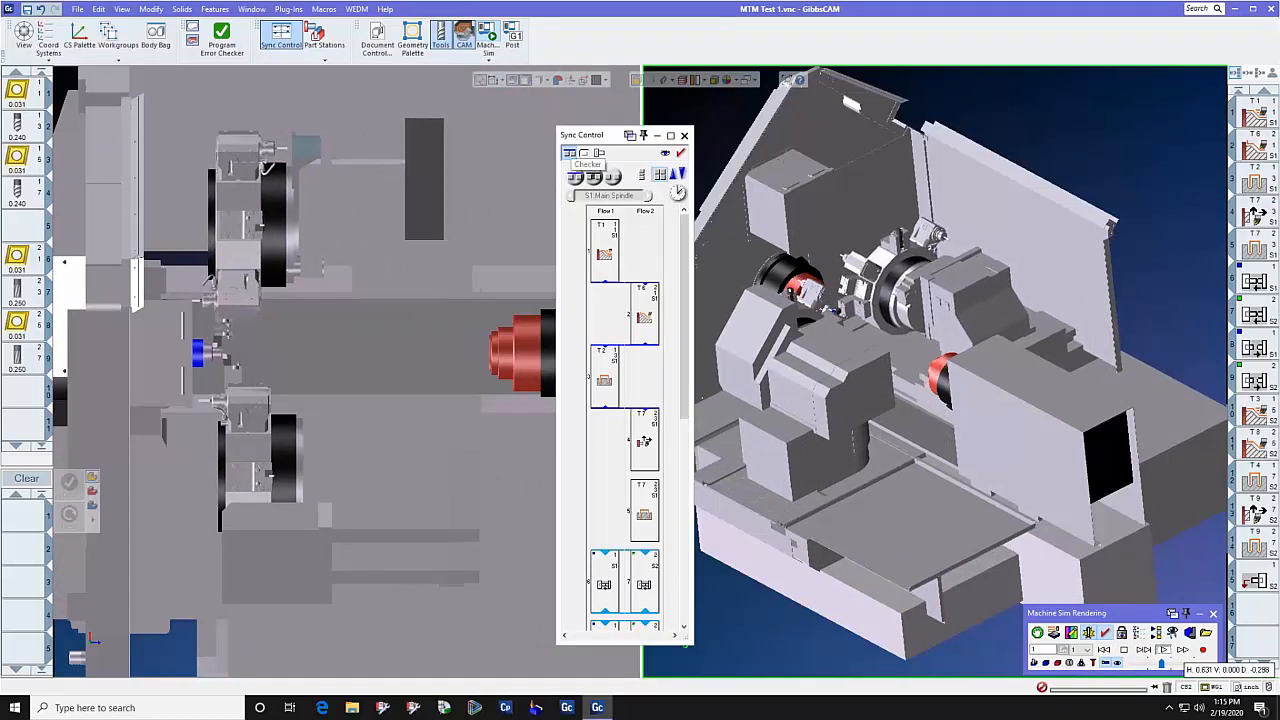
{"action": "left_click", "coordinate": [684, 136]}
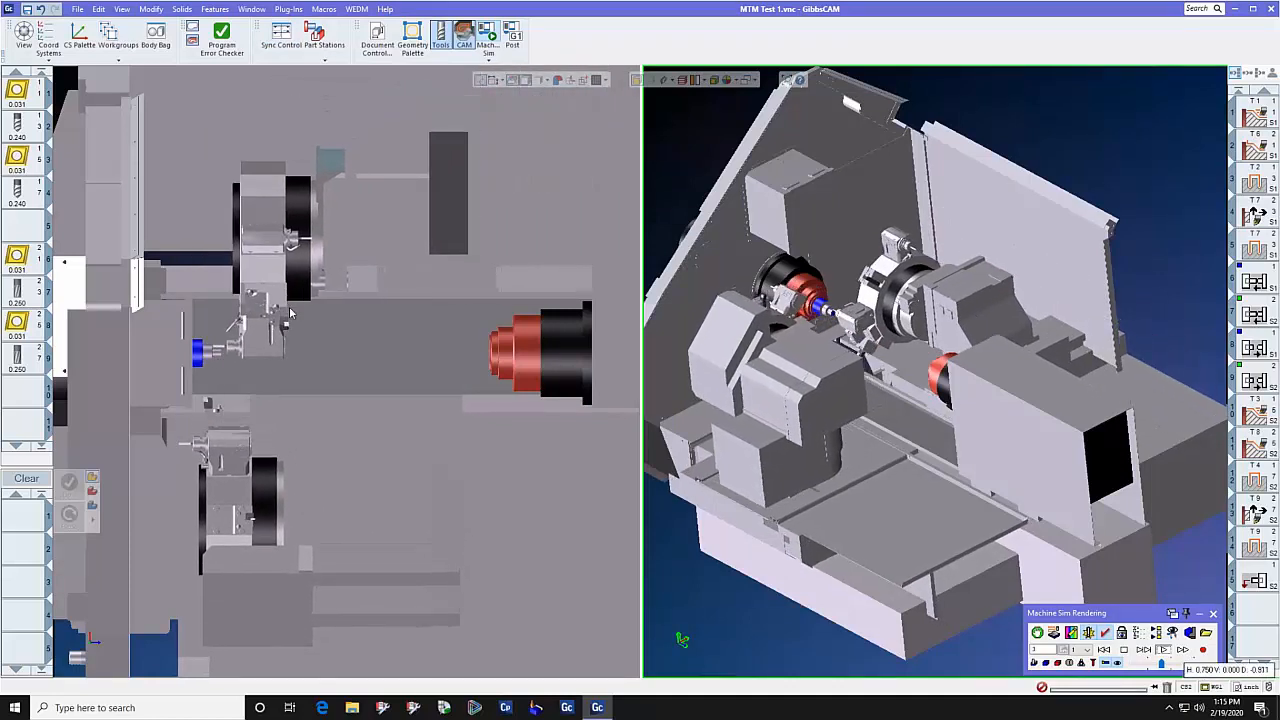
Open the document settings of MTM Test 1 and review the spindle, turret and machine choices.
{"action": "left_click", "coordinate": [377, 38]}
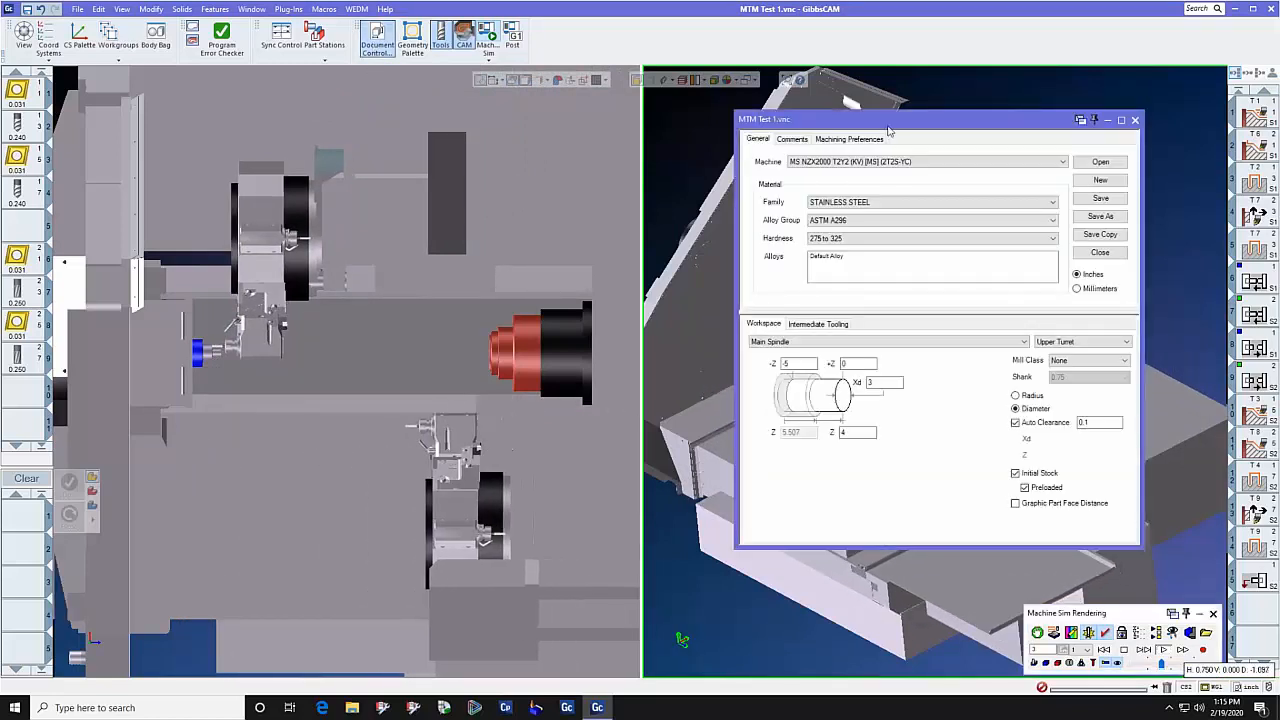
{"action": "left_click_drag", "start_coordinate": [890, 119], "coordinate": [630, 115]}
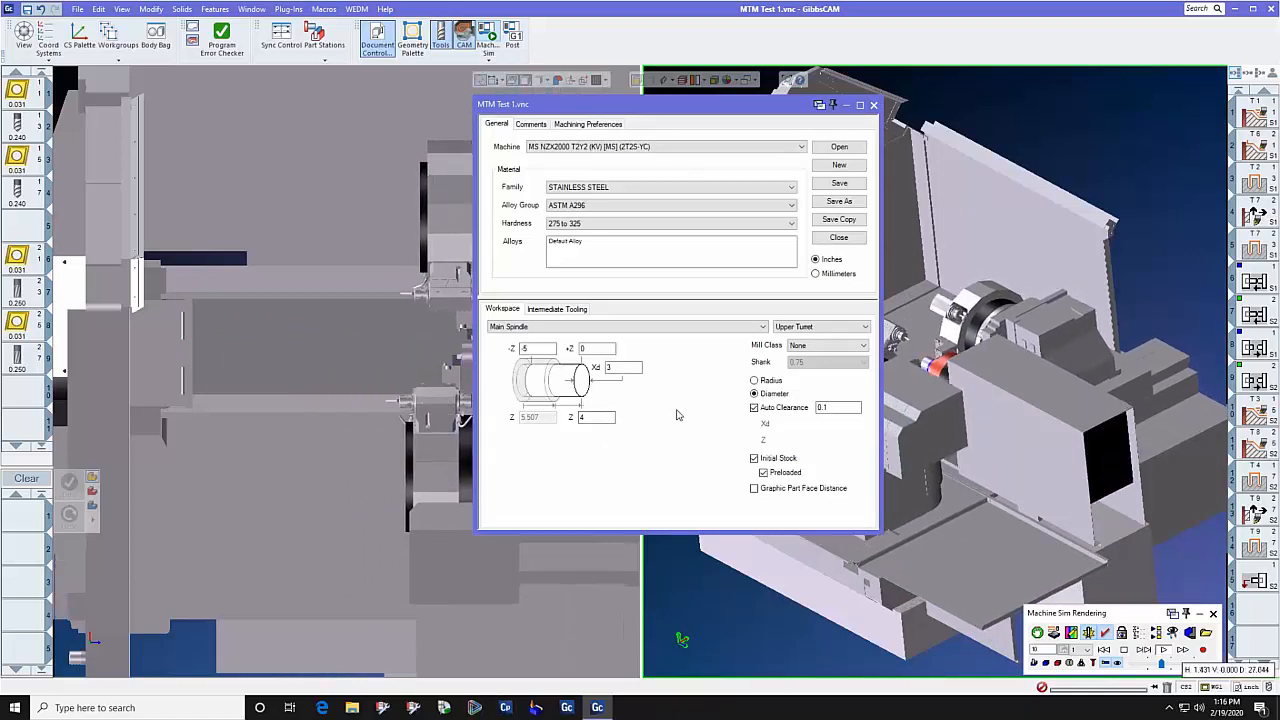
{"action": "left_click", "coordinate": [740, 327]}
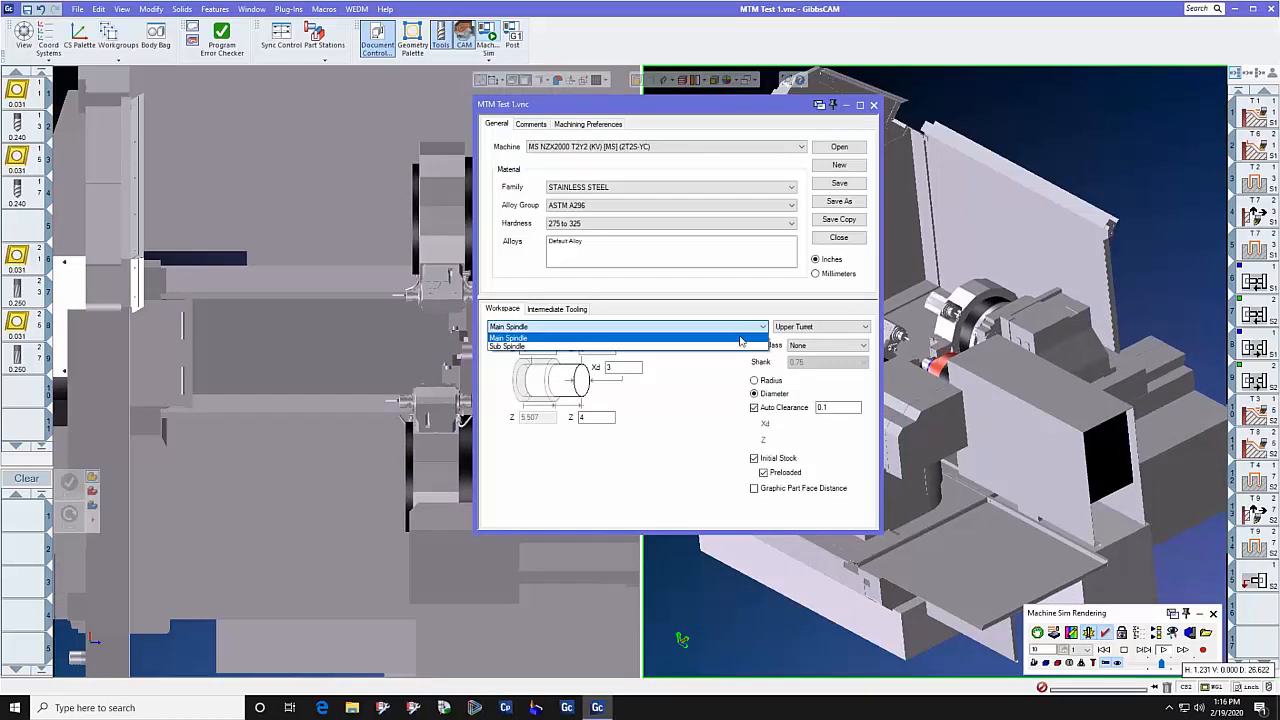
{"action": "left_click", "coordinate": [715, 390]}
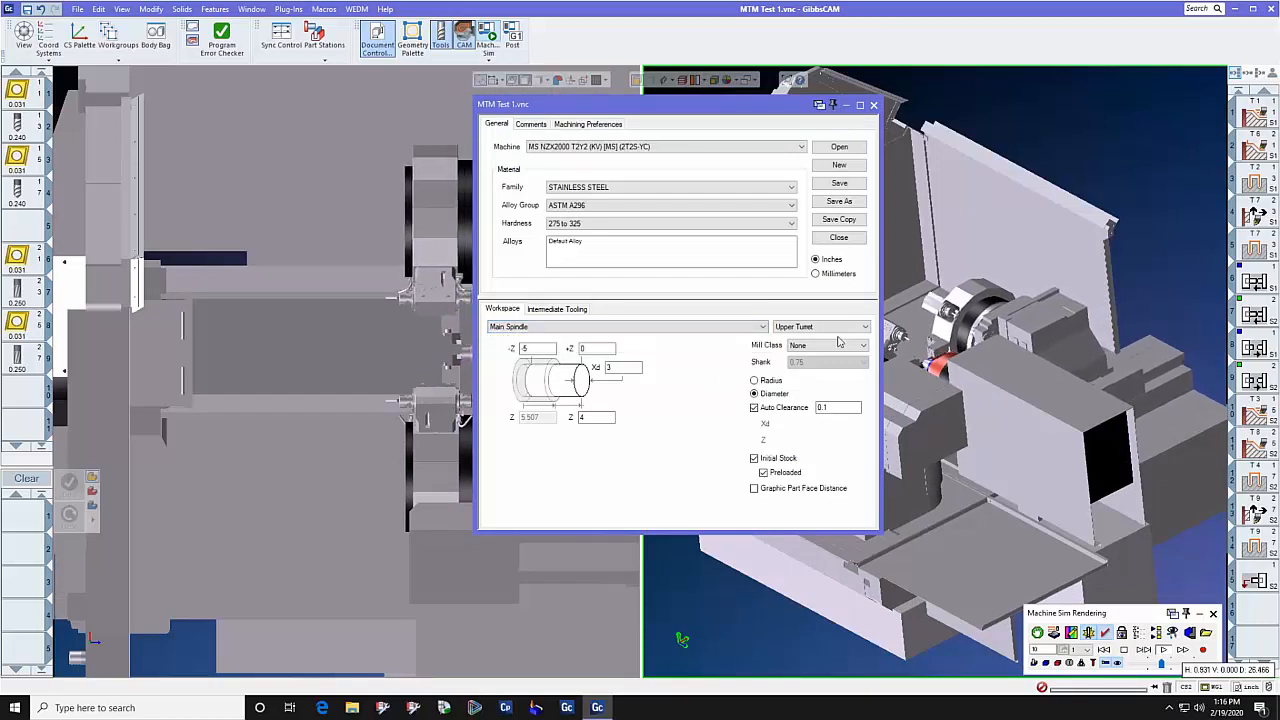
{"action": "left_click", "coordinate": [820, 327]}
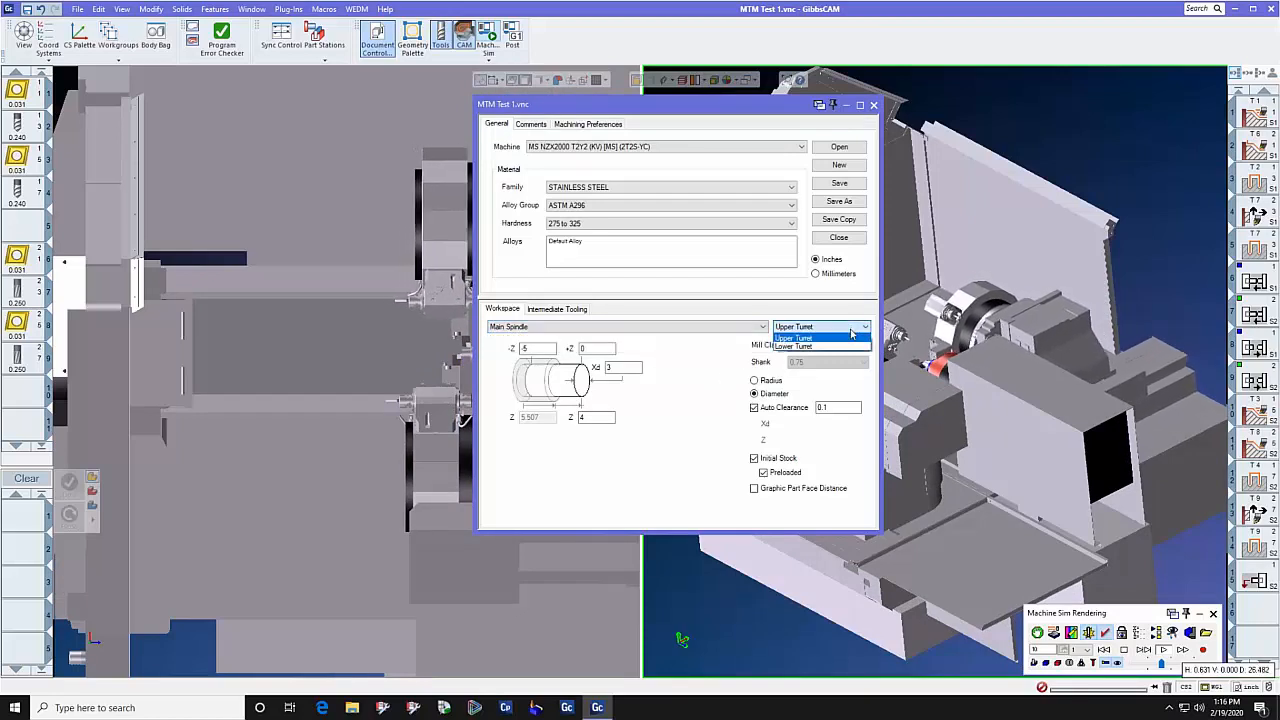
{"action": "left_click", "coordinate": [697, 356]}
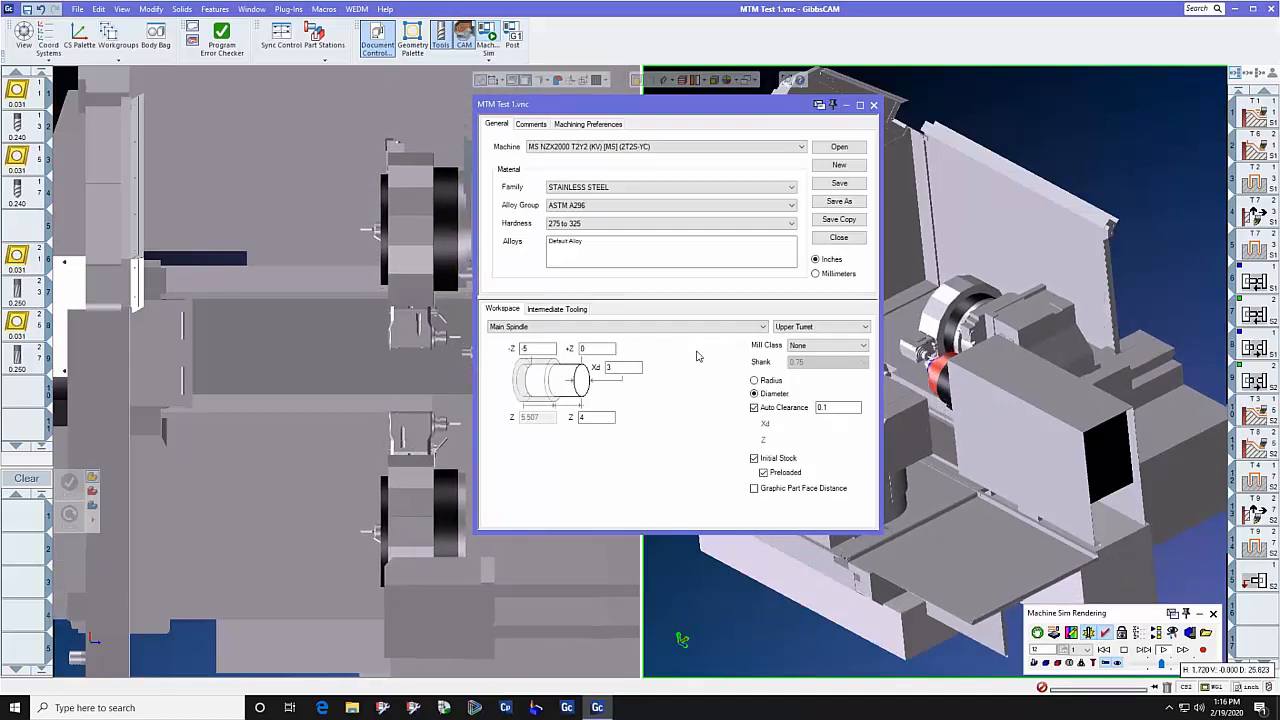
{"action": "left_click", "coordinate": [677, 150]}
{"action": "left_click", "coordinate": [686, 114]}
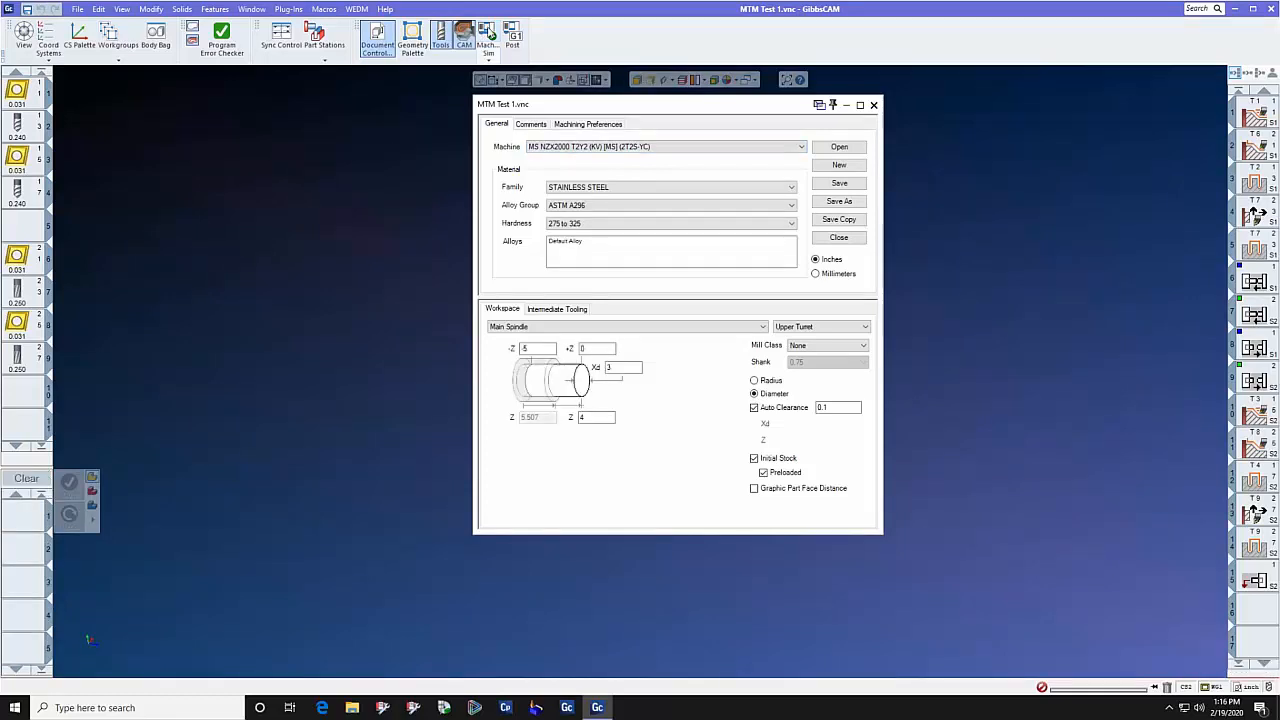
Restart the machine simulation and compare the main spindle's Z face position setting with the stock in the chuck.
{"action": "left_click", "coordinate": [490, 34]}
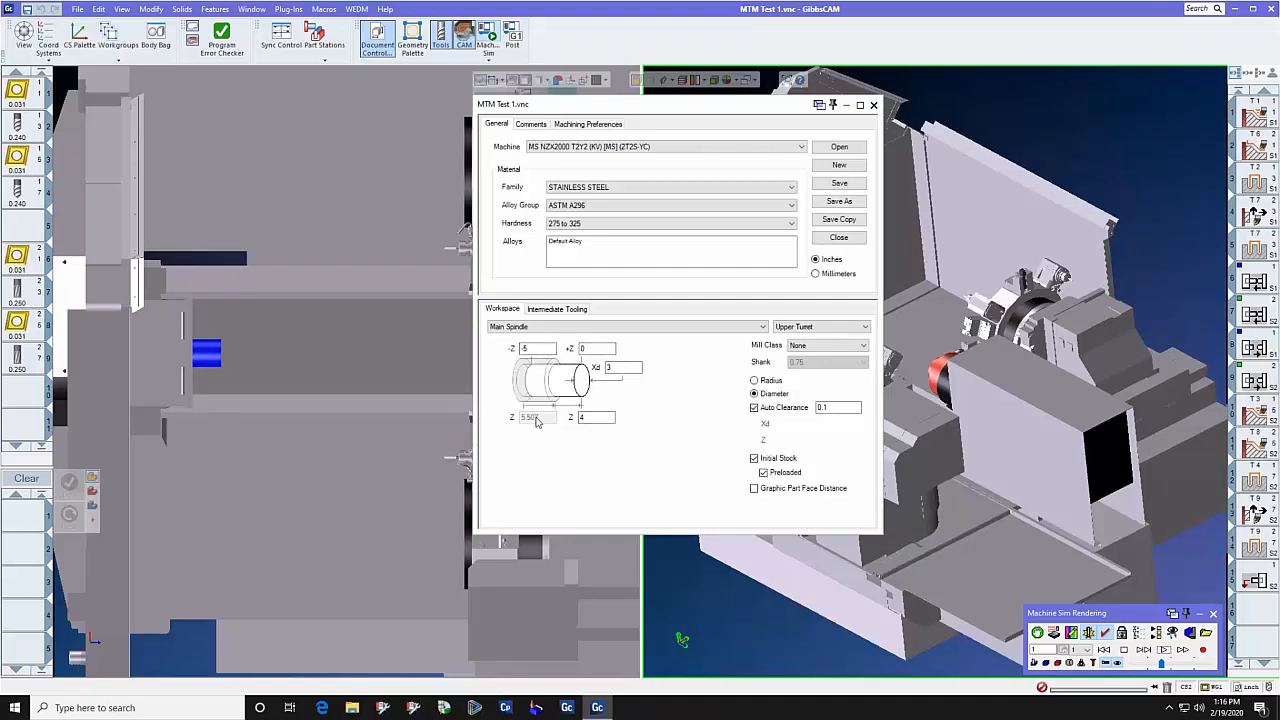
{"action": "left_click", "coordinate": [381, 425]}
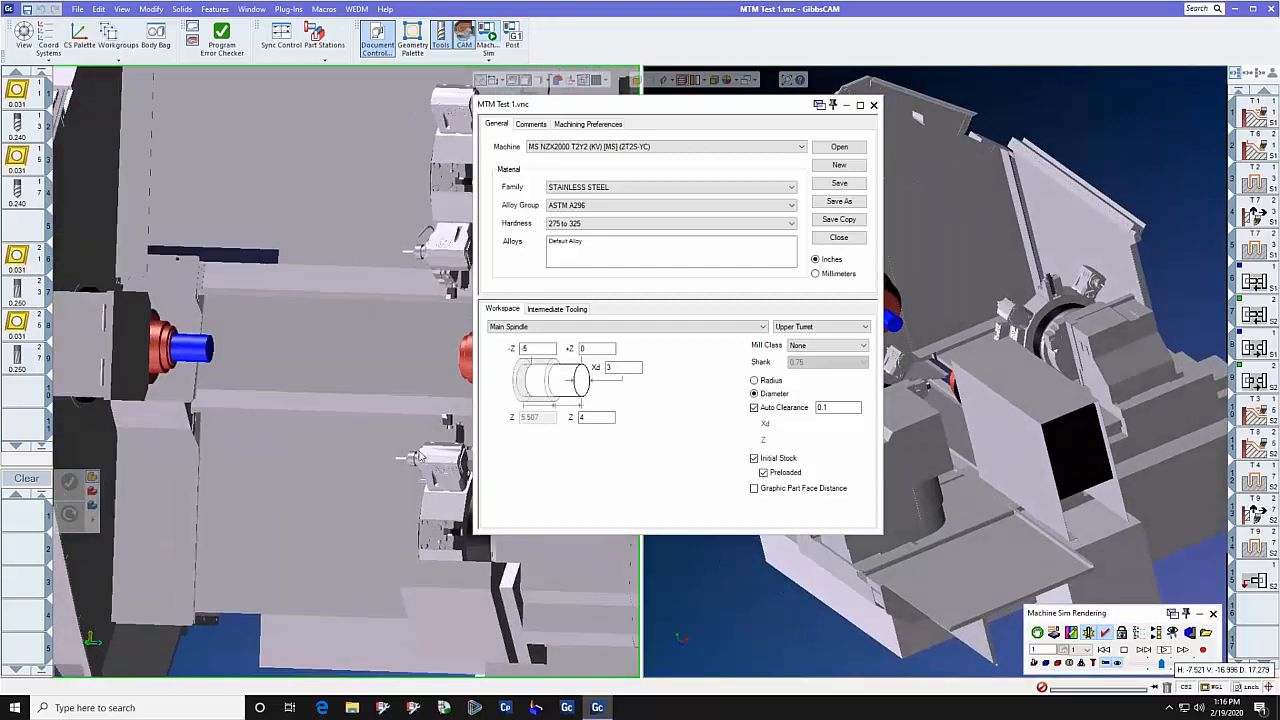
{"action": "middle_click_drag", "start_coordinate": [421, 456], "coordinate": [532, 440]}
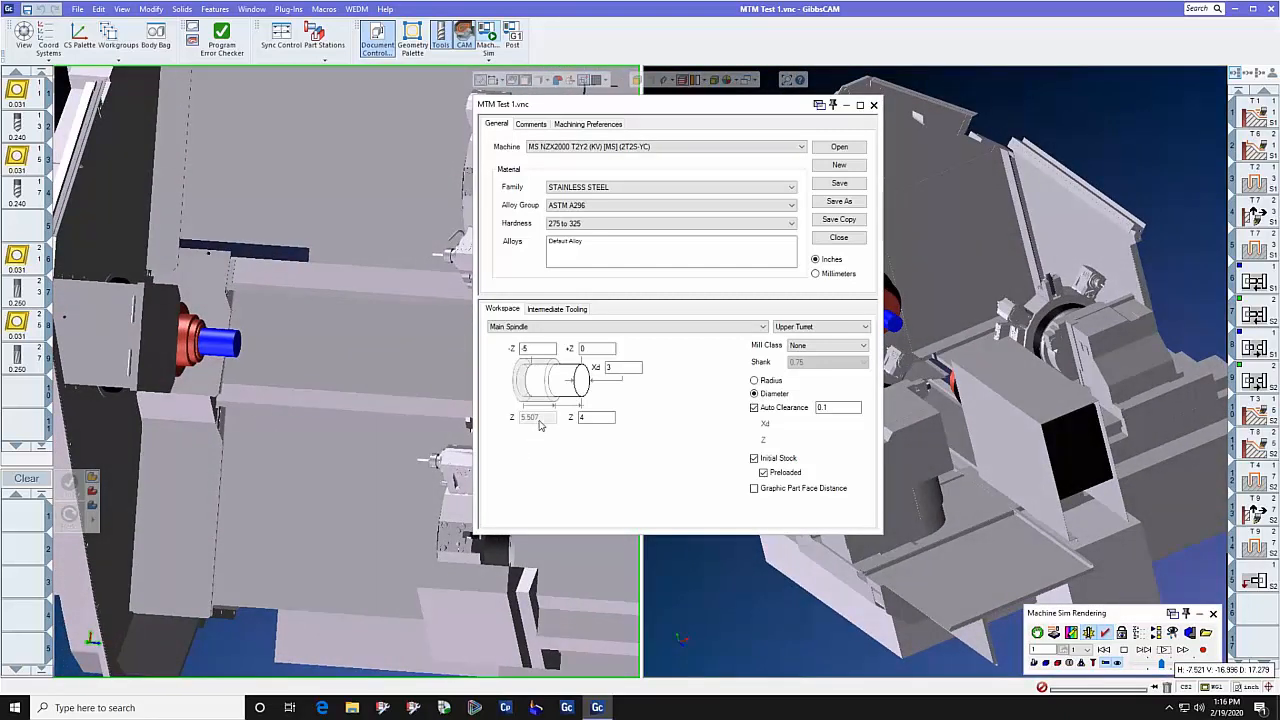
{"action": "double_click", "coordinate": [596, 418]}
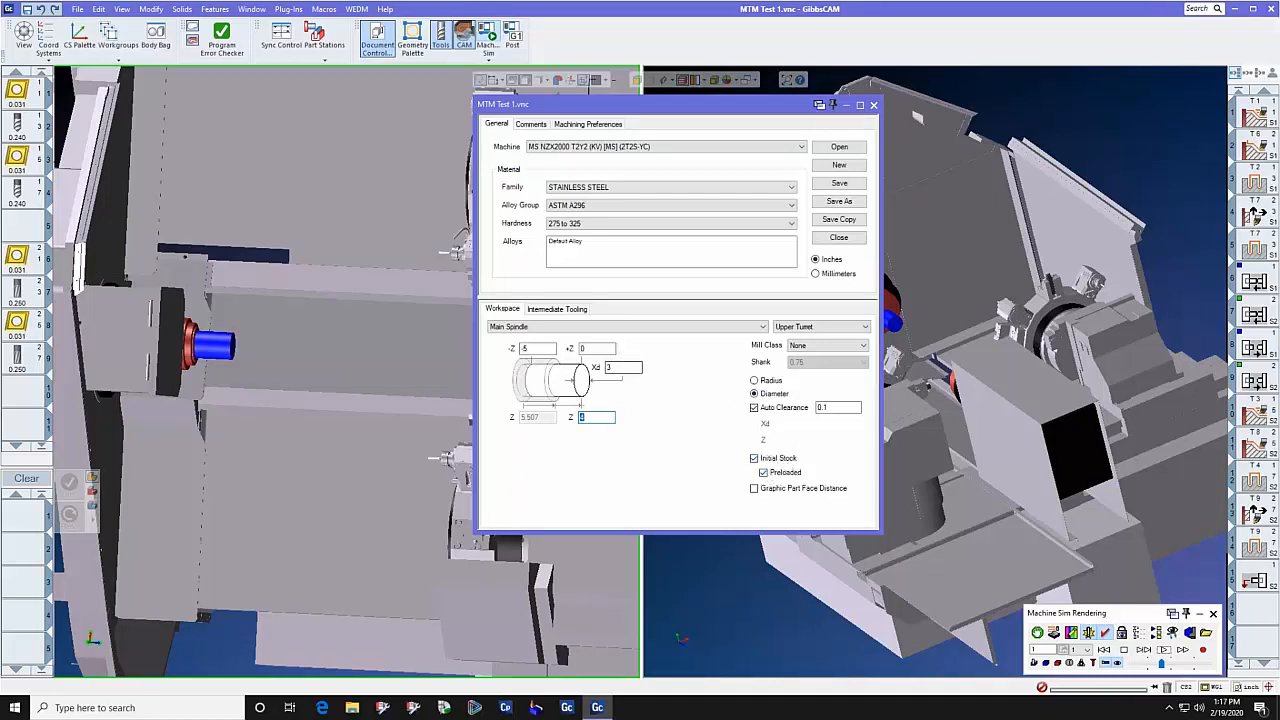
Review the Sub Spindle's Z face position, return to the Main Spindle workspace, and close the document settings.
{"action": "left_click", "coordinate": [700, 327]}
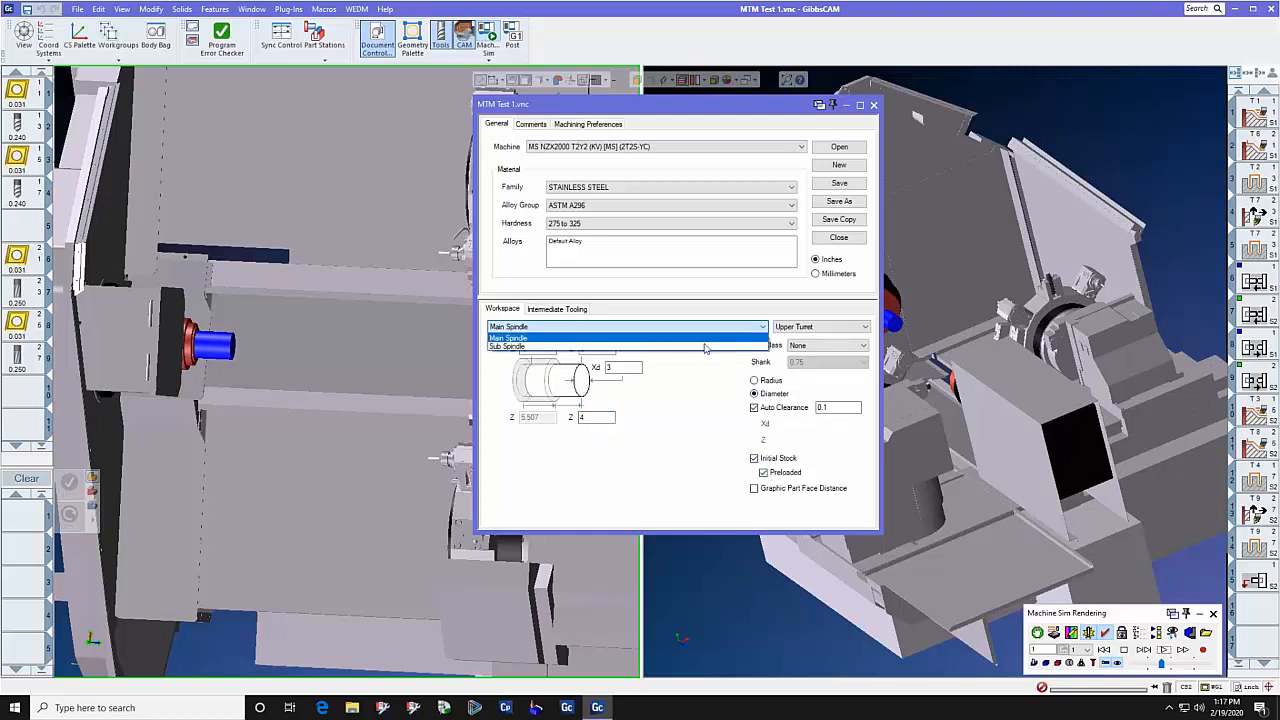
{"action": "left_click", "coordinate": [701, 347]}
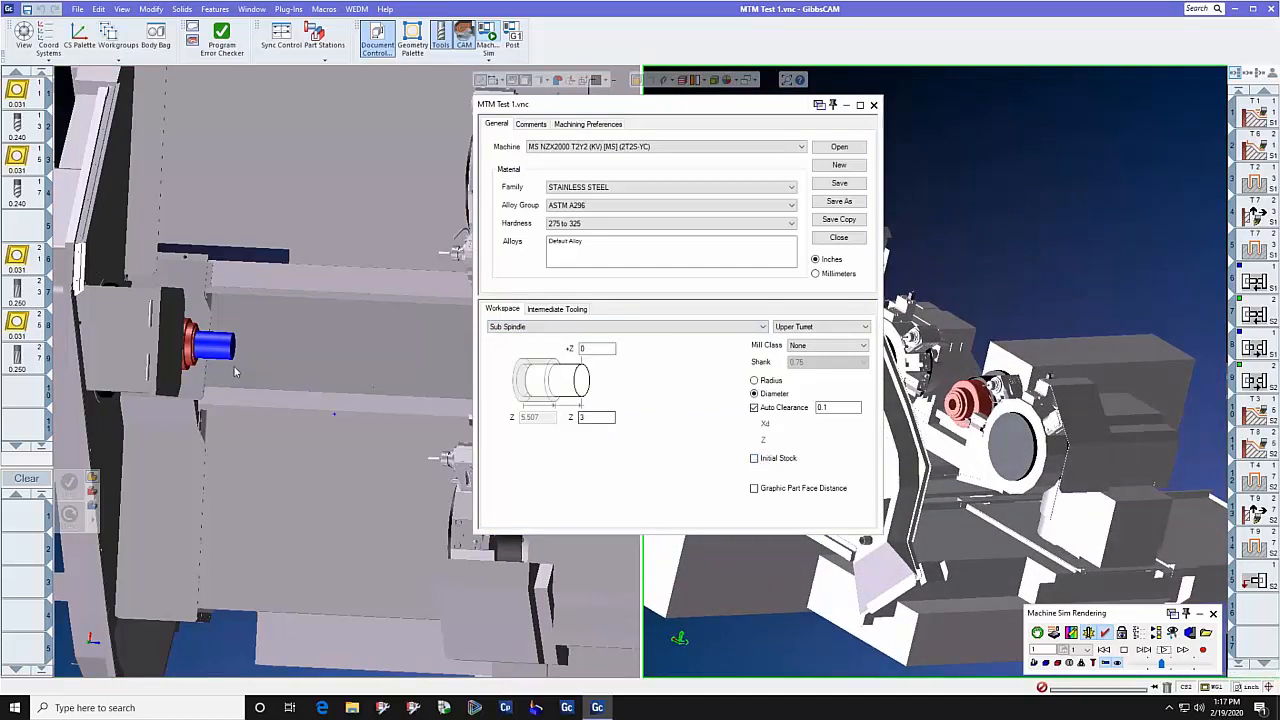
{"action": "left_click", "coordinate": [597, 418]}
{"action": "double_click", "coordinate": [607, 418]}
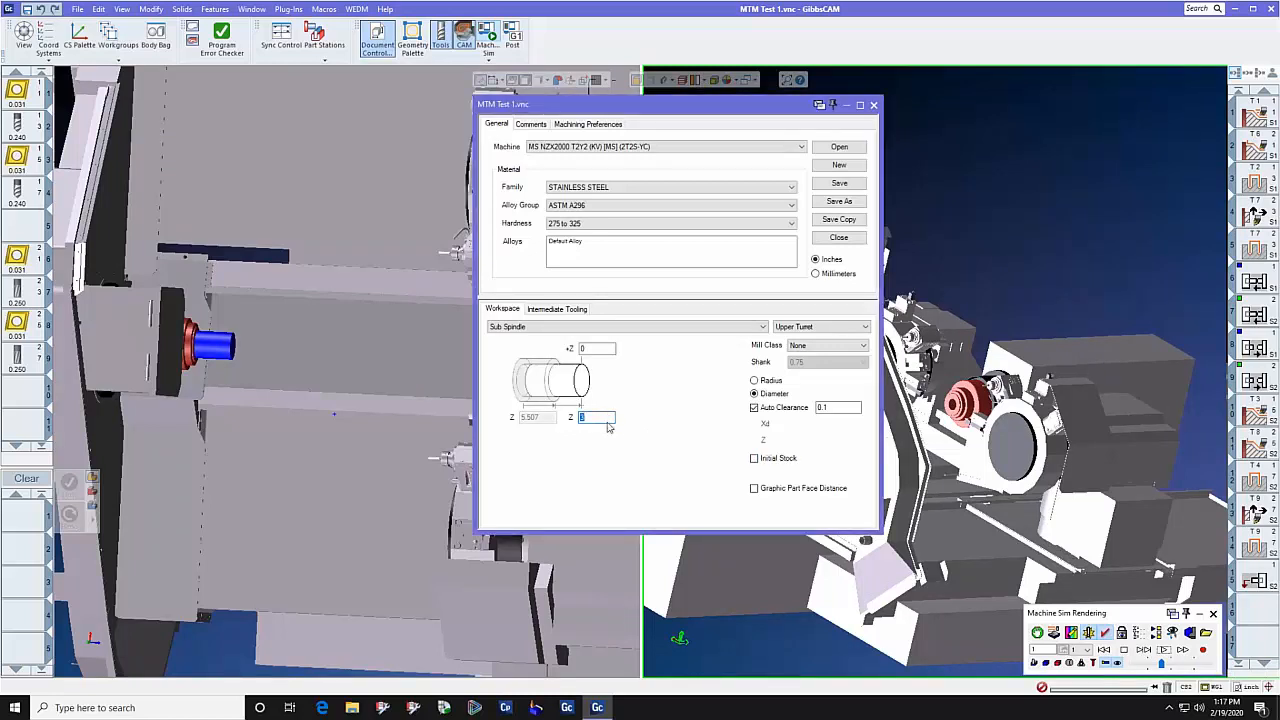
{"action": "key", "text": "Return"}
{"action": "left_click", "coordinate": [706, 328]}
{"action": "left_click", "coordinate": [704, 338]}
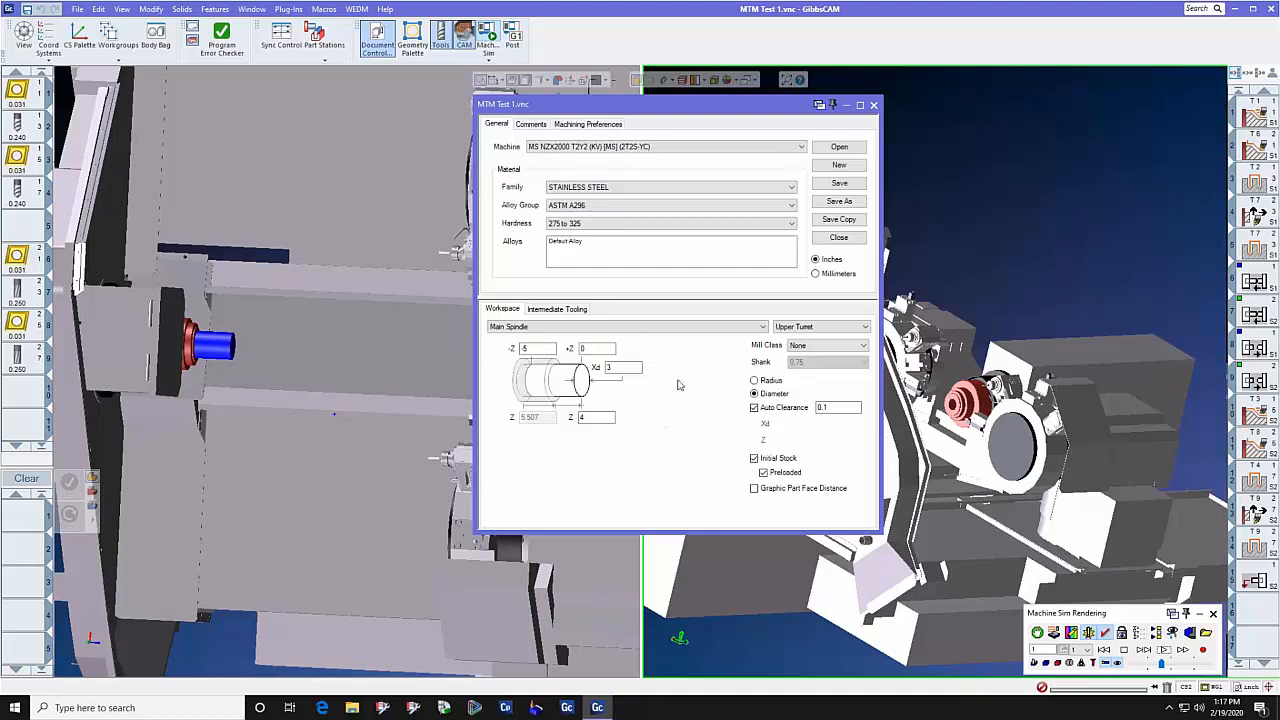
{"action": "left_click", "coordinate": [875, 104]}
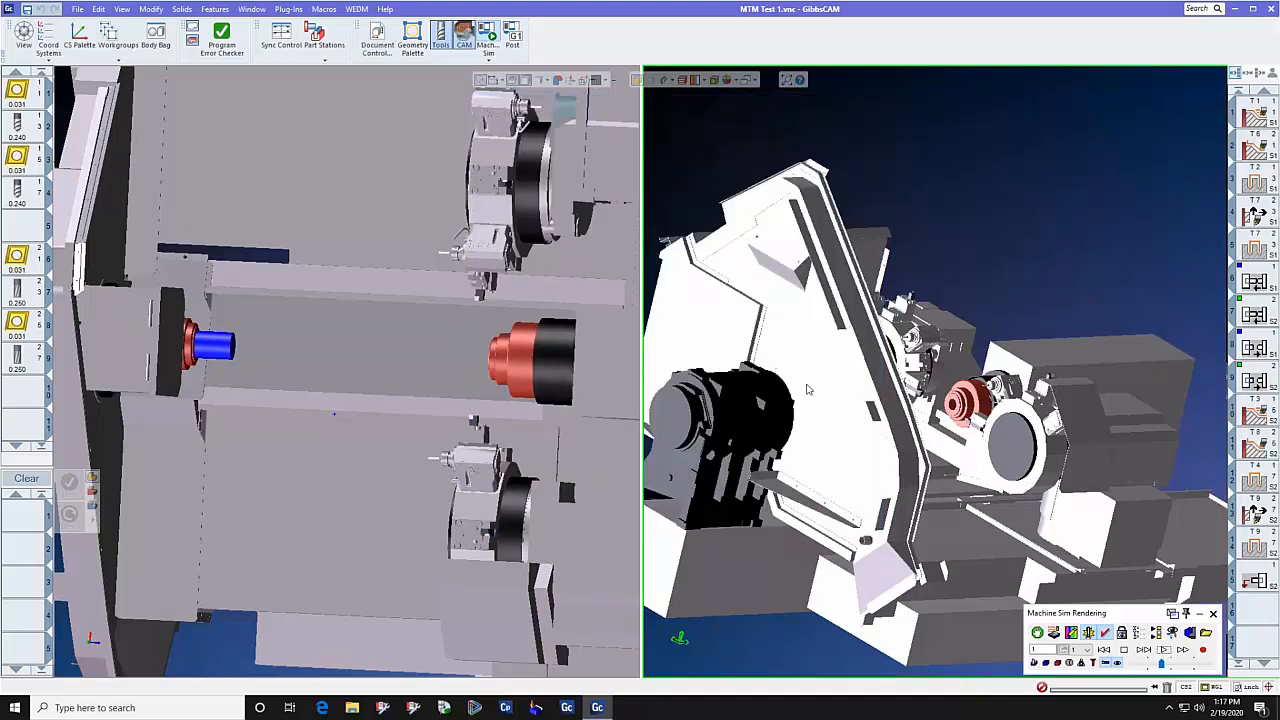
Open the Haas DS-30SSY Sample Part - Valve Block without saving MTM Test 1 and run its machine simulation.
{"action": "left_click", "coordinate": [78, 9]}
{"action": "left_click", "coordinate": [260, 130]}
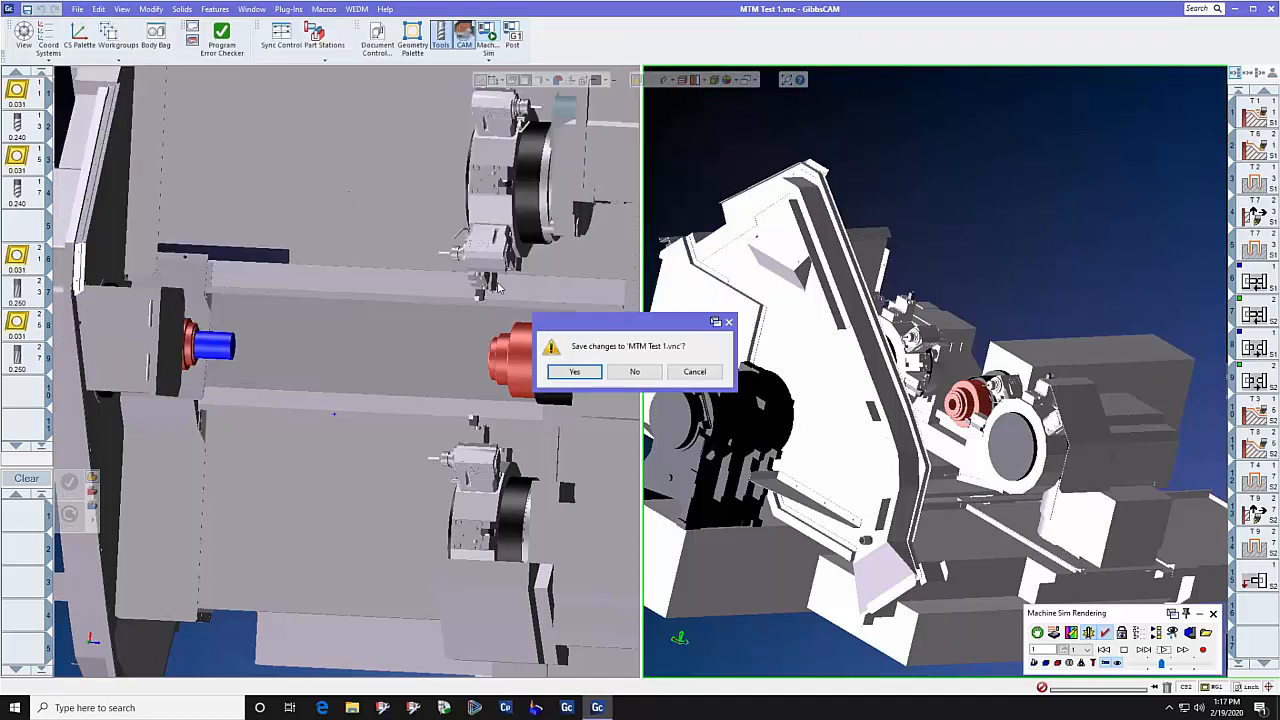
{"action": "left_click", "coordinate": [634, 371]}
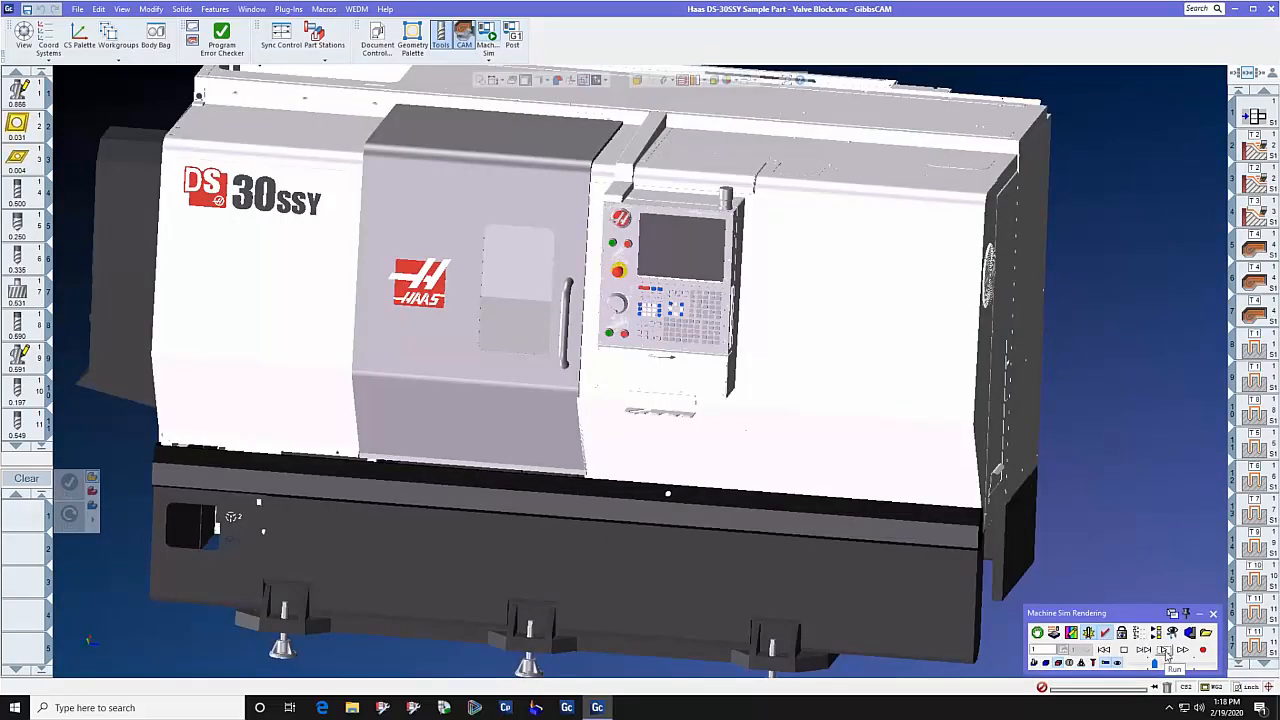
{"action": "left_click", "coordinate": [1165, 651]}
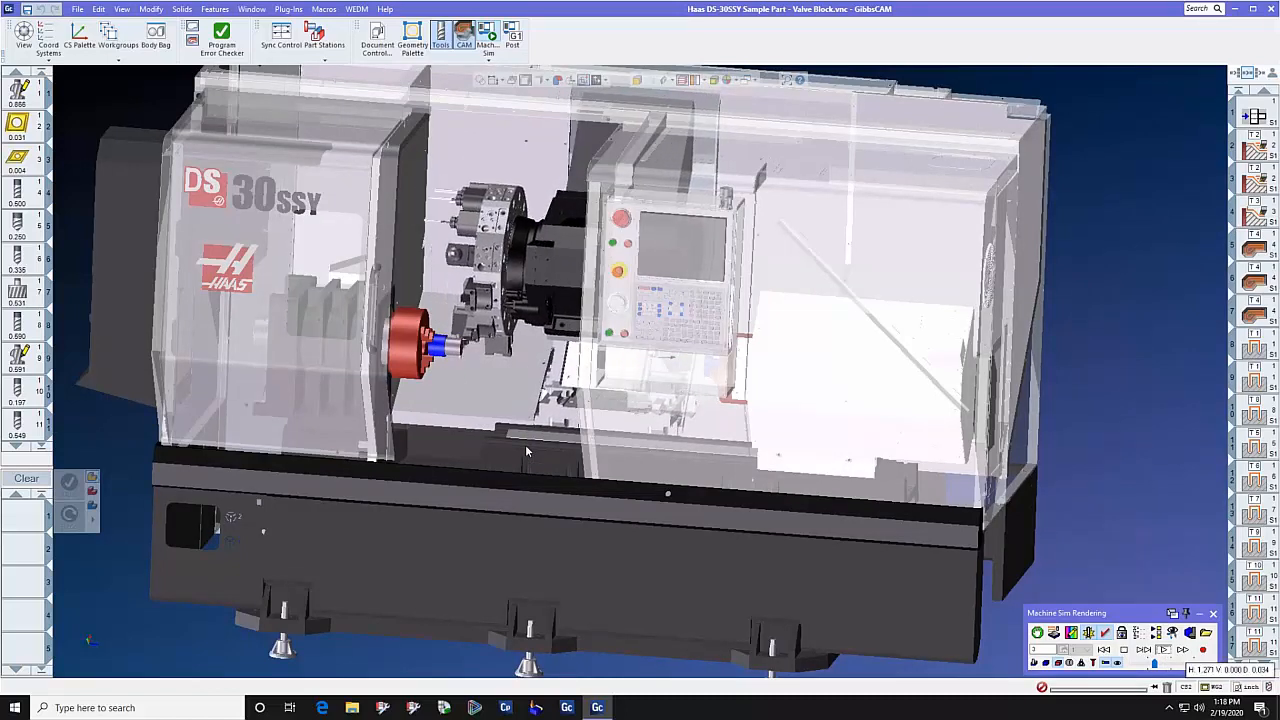
Open the Valve Block's document settings and compare the Main Spindle and Sub Spindle workspaces, keeping the machine visible beside the dialog.
{"action": "left_click", "coordinate": [378, 39]}
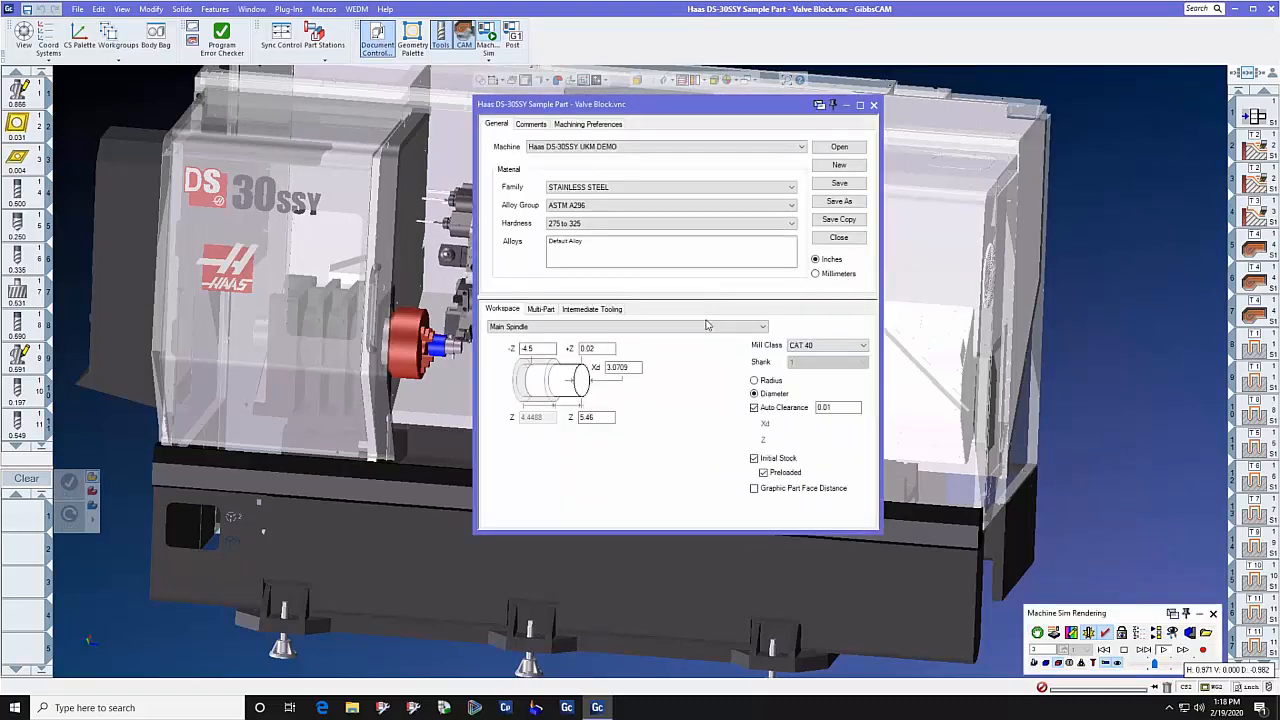
{"action": "left_click", "coordinate": [706, 327]}
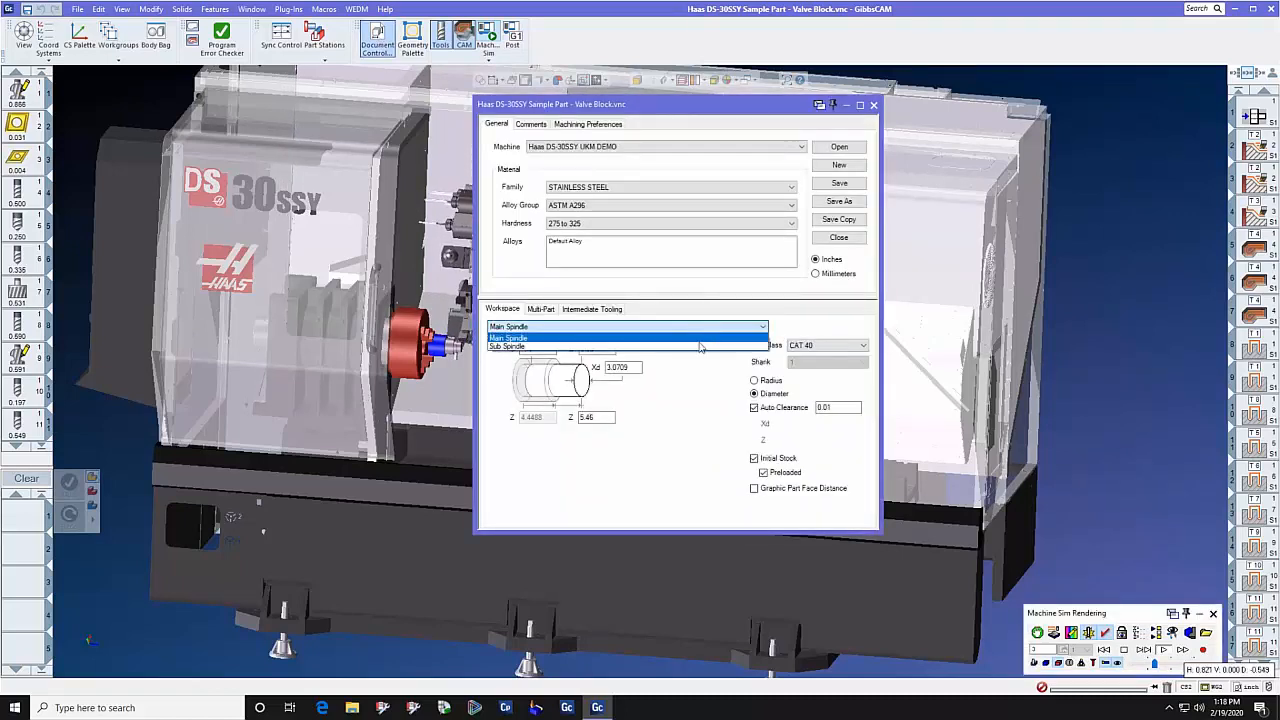
{"action": "left_click", "coordinate": [703, 346]}
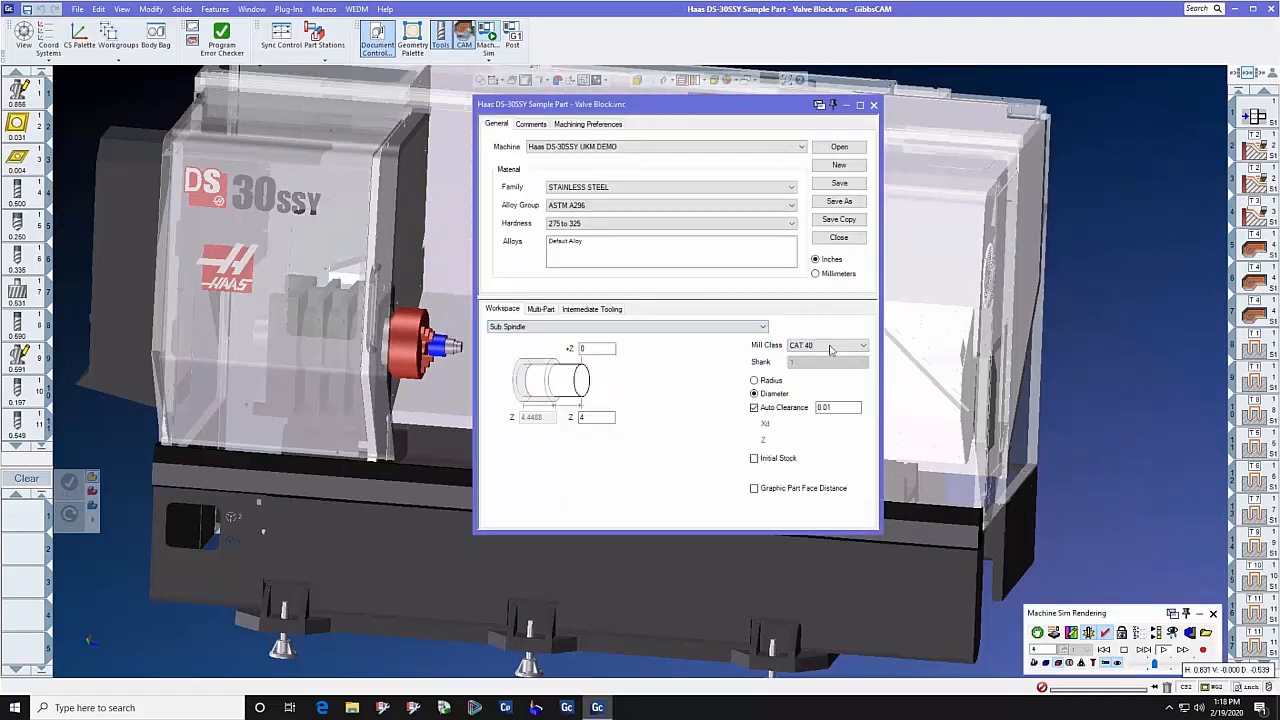
{"action": "left_click", "coordinate": [756, 328]}
{"action": "left_click", "coordinate": [746, 339]}
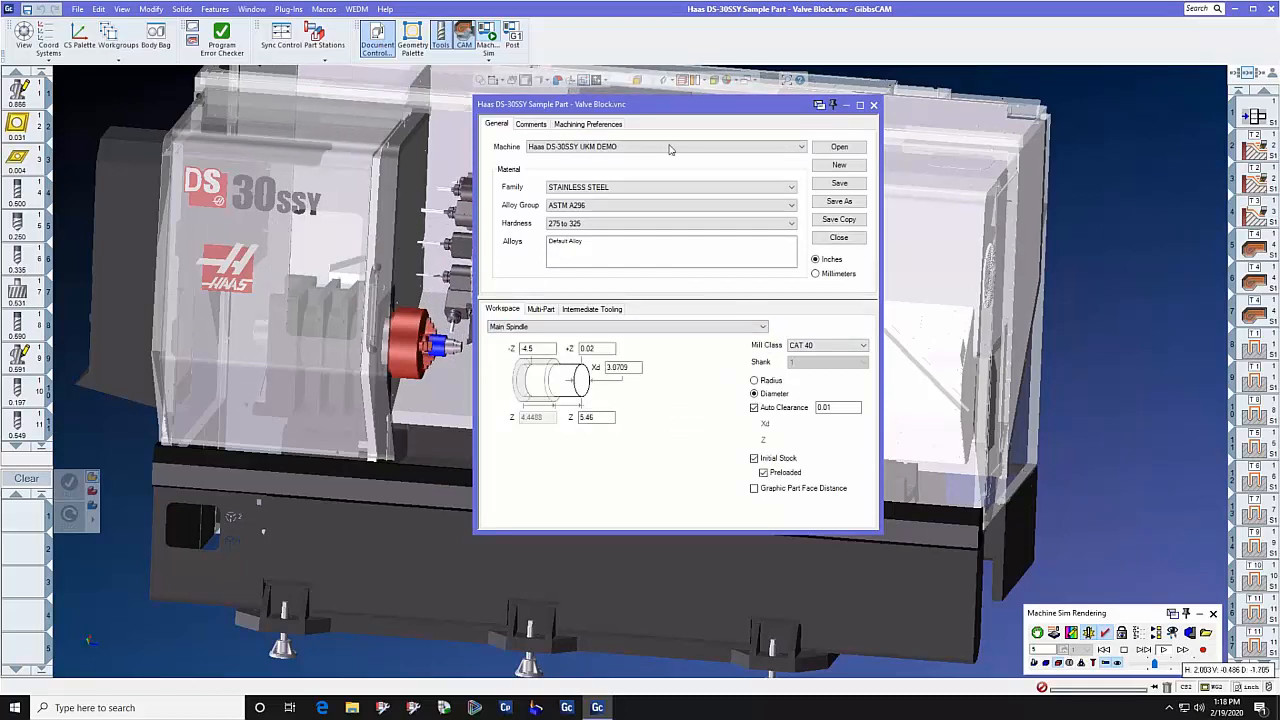
{"action": "left_click_drag", "start_coordinate": [701, 109], "coordinate": [885, 120]}
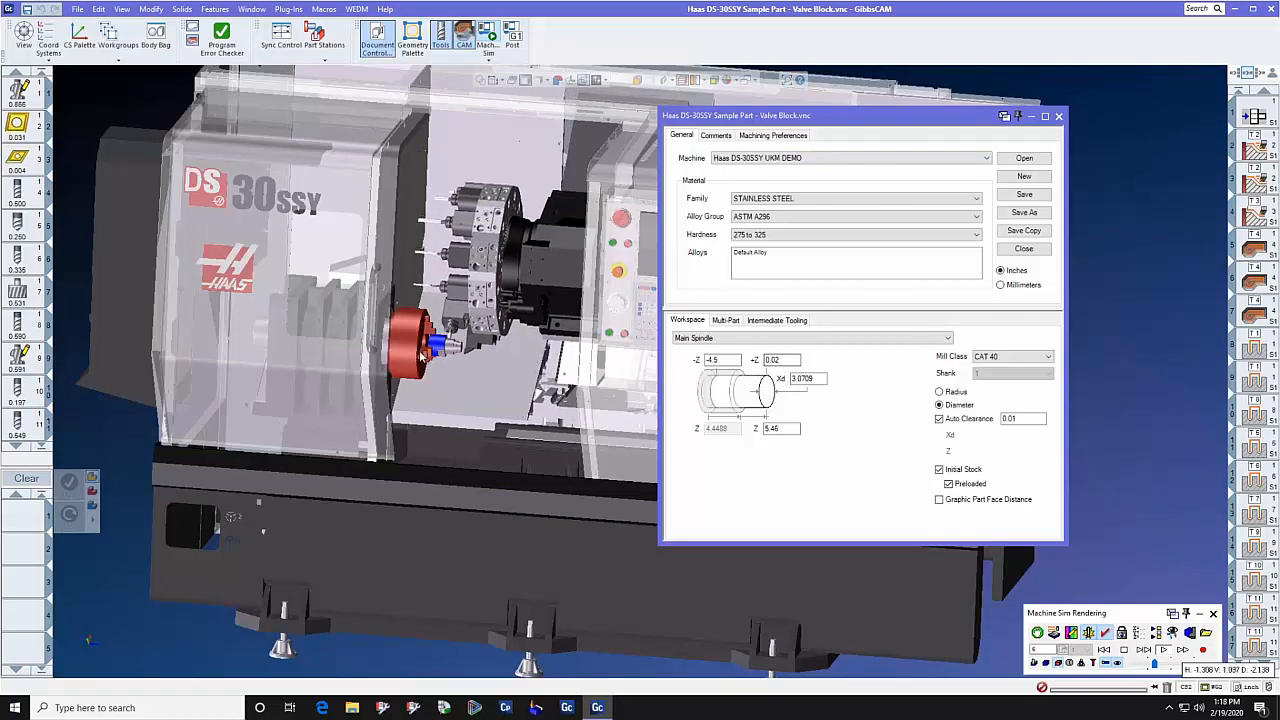
Review the intermediate tooling's turret toolblocks and the fixtures assigned to the spindles.
{"action": "left_click", "coordinate": [775, 321]}
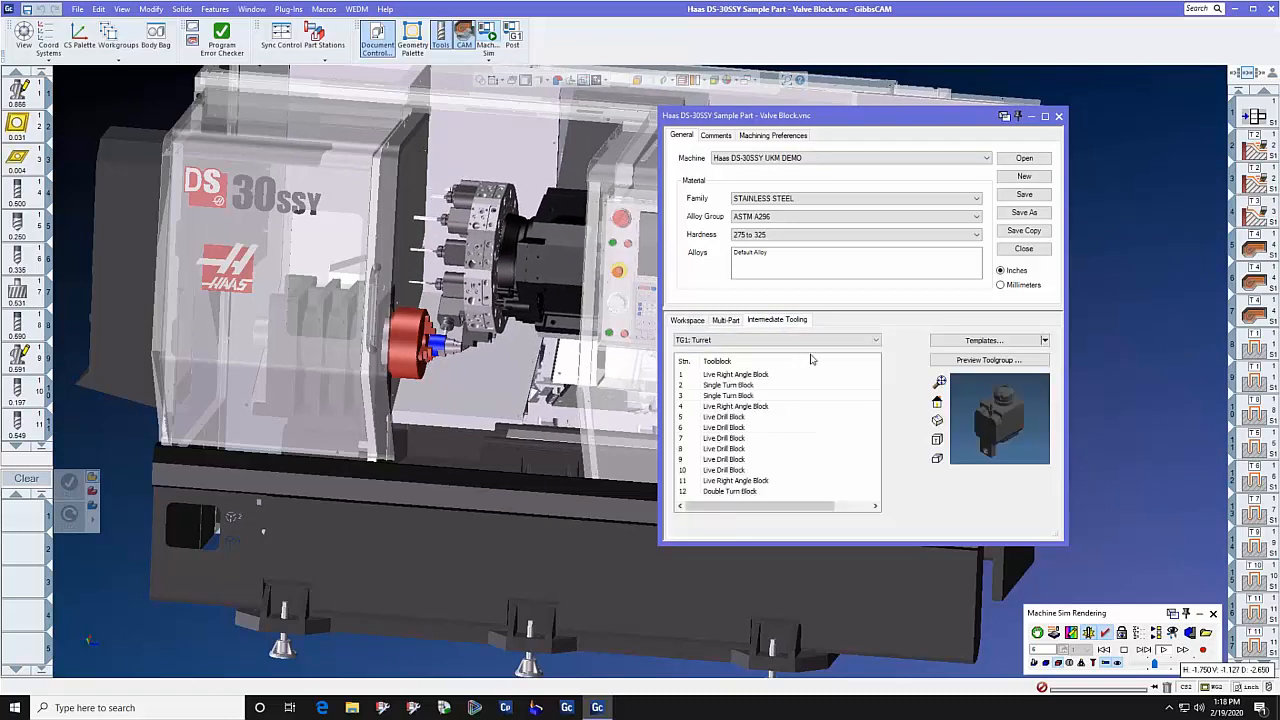
{"action": "left_click", "coordinate": [866, 340]}
{"action": "left_click", "coordinate": [858, 362]}
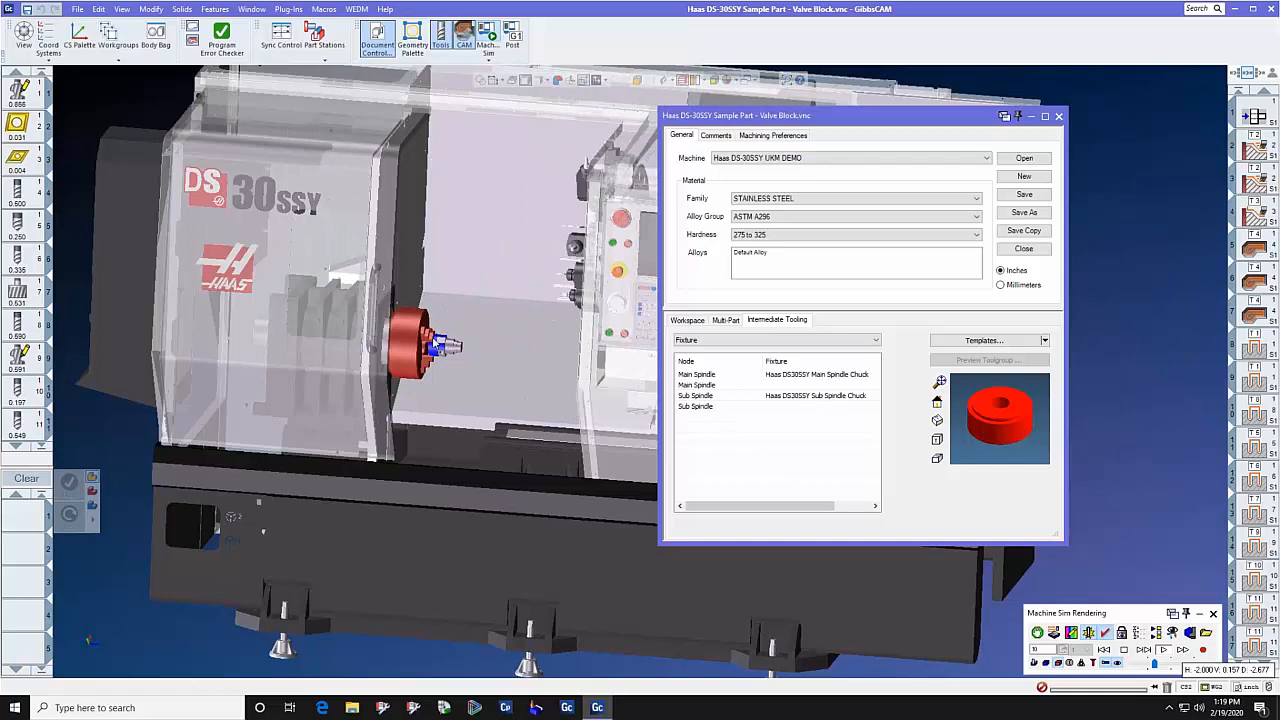
Check the main spindle's stock diameter in the workspace settings and close the document settings.
{"action": "left_click", "coordinate": [689, 320]}
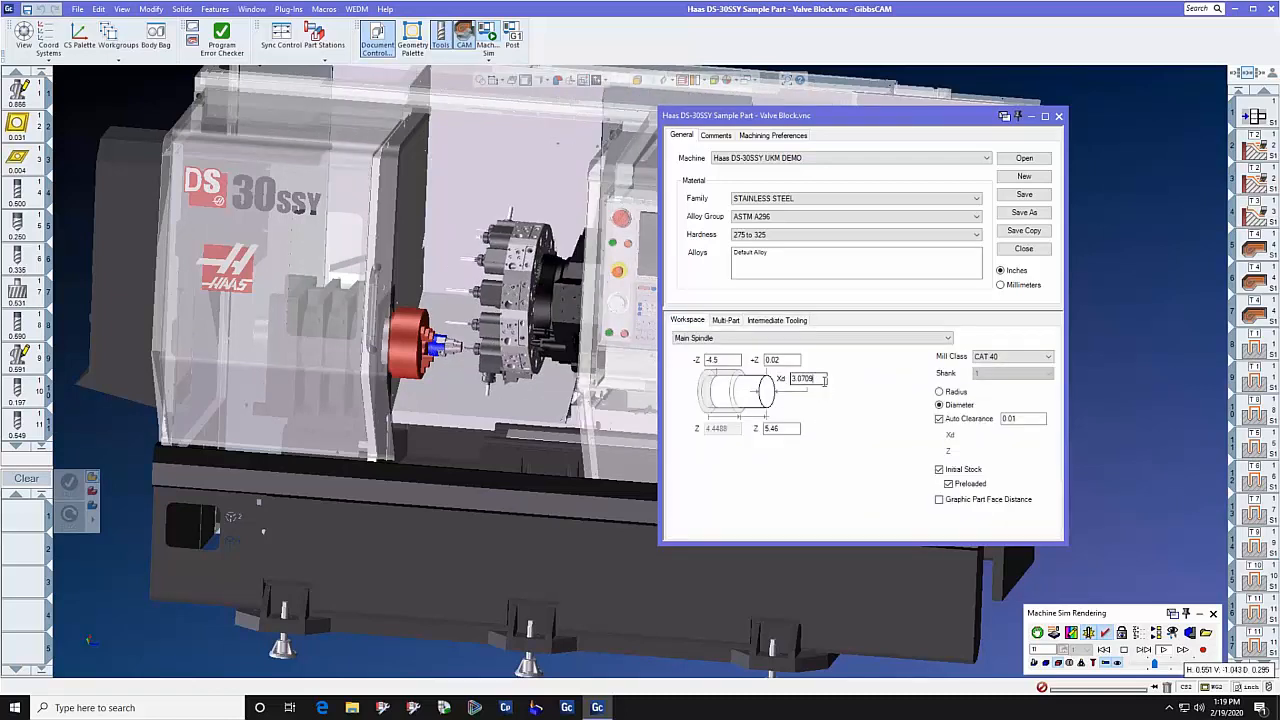
{"action": "double_click", "coordinate": [821, 379]}
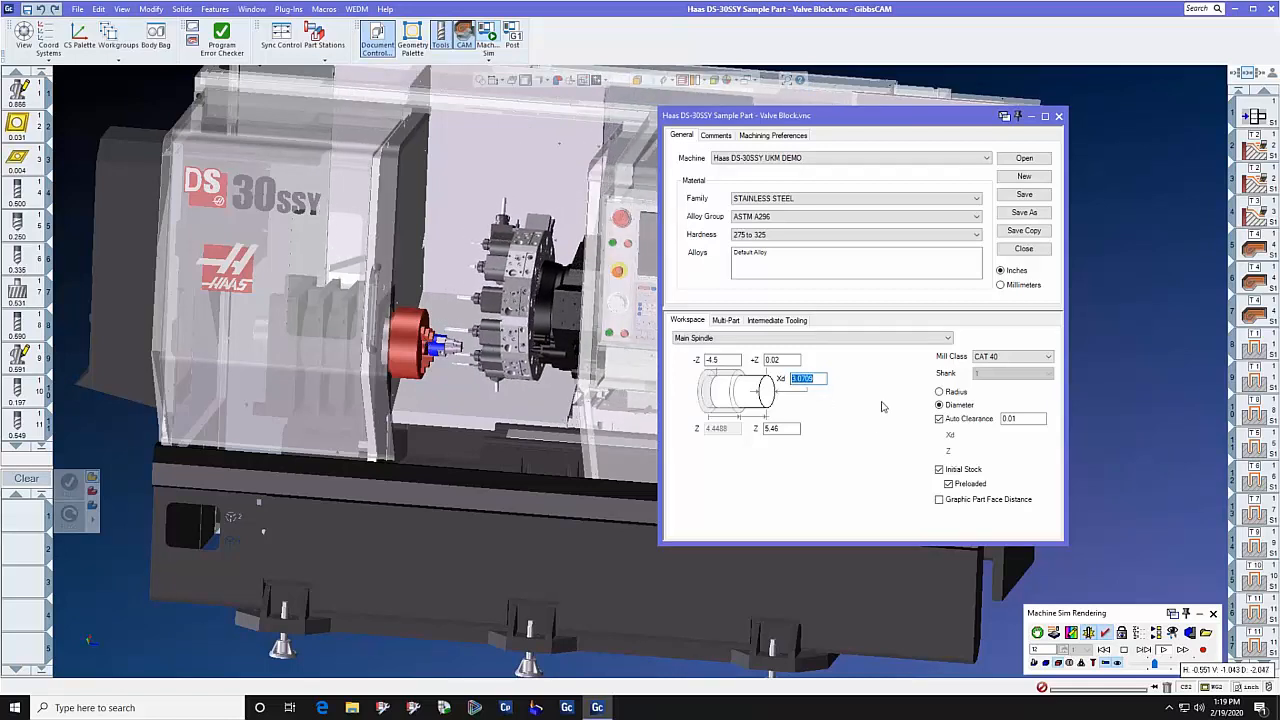
{"action": "left_click", "coordinate": [1058, 116]}
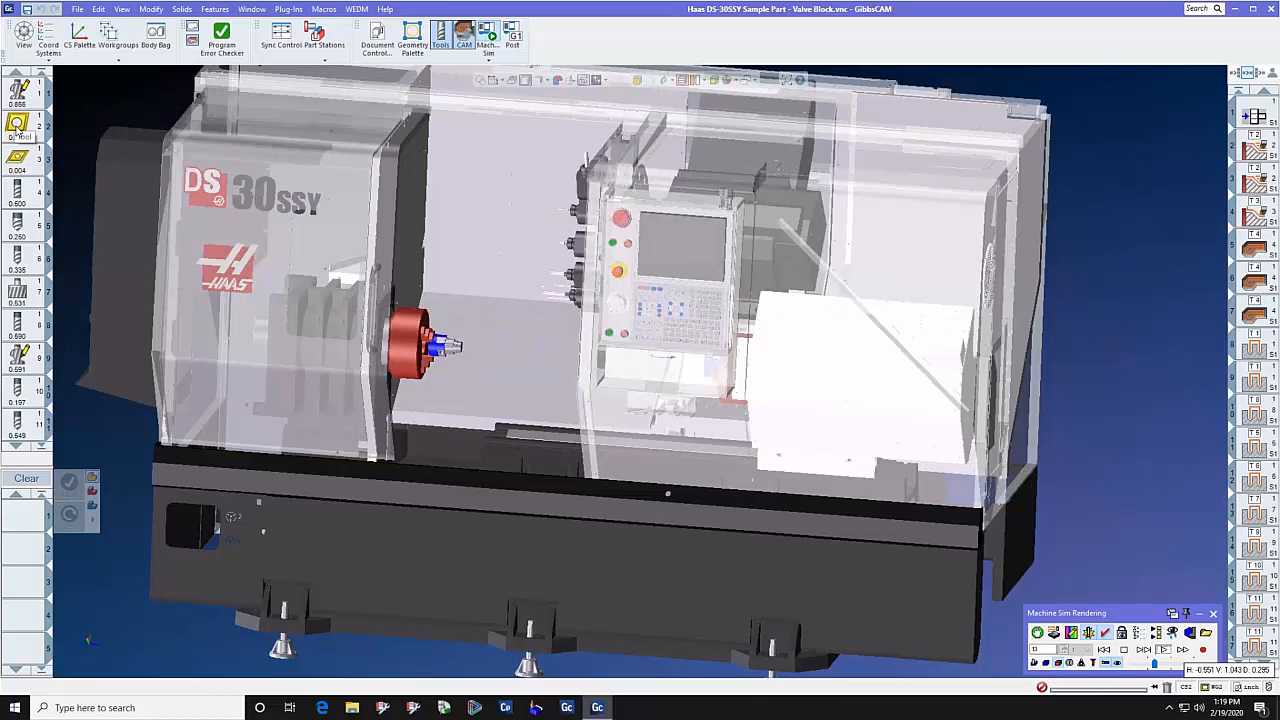
Inspect Turning Tool #2's setup data and its suitable toolblocks, then close the tool dialogs without changing the toolblock.
{"action": "double_click", "coordinate": [18, 125]}
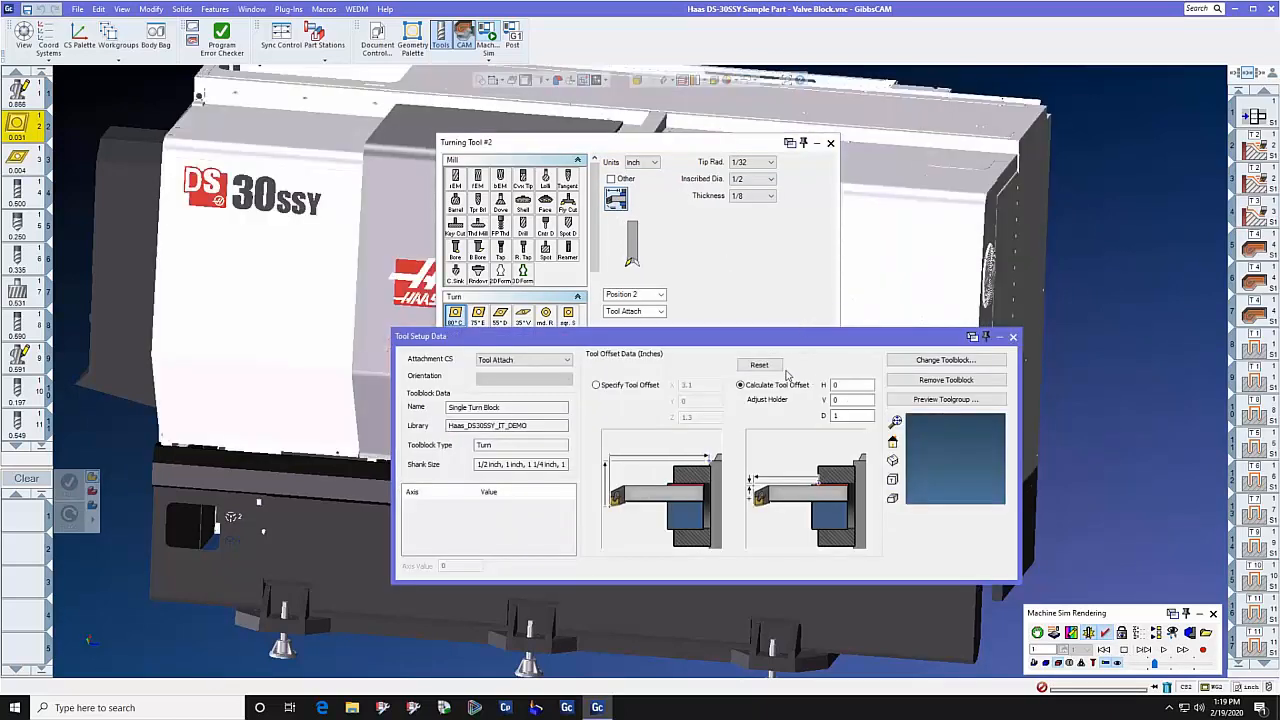
{"action": "left_click", "coordinate": [908, 363]}
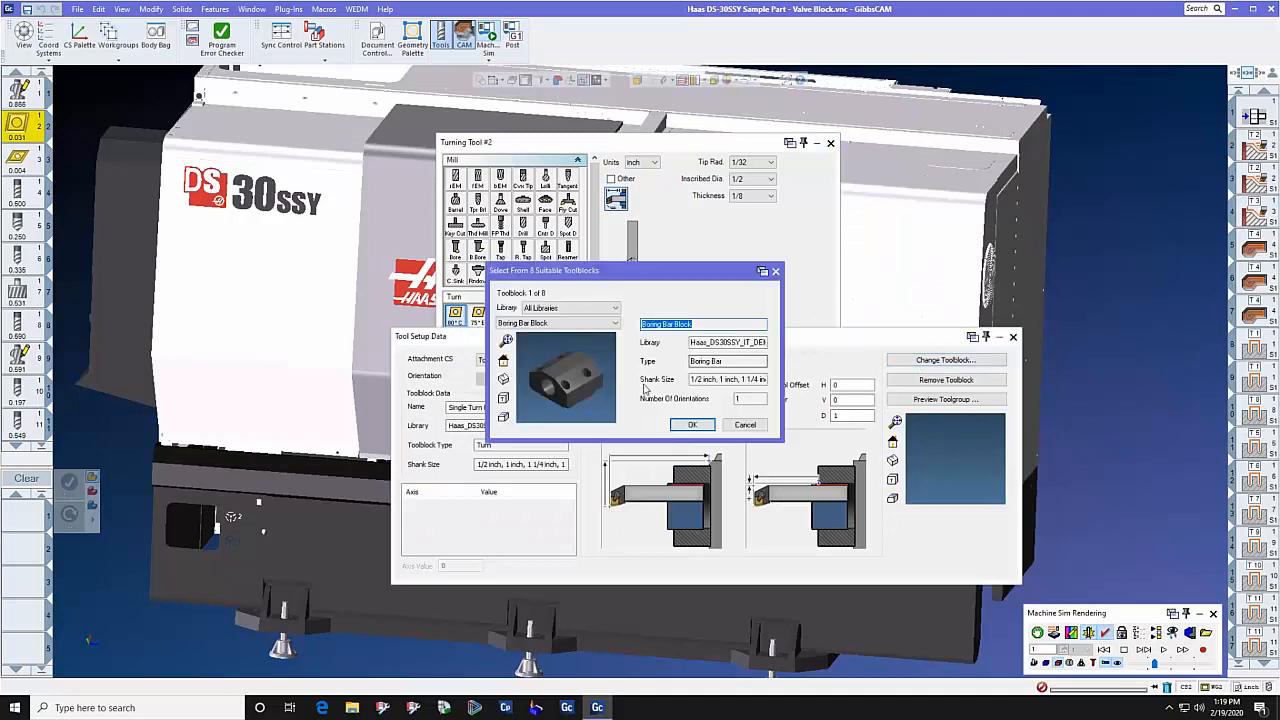
{"action": "left_click", "coordinate": [775, 271]}
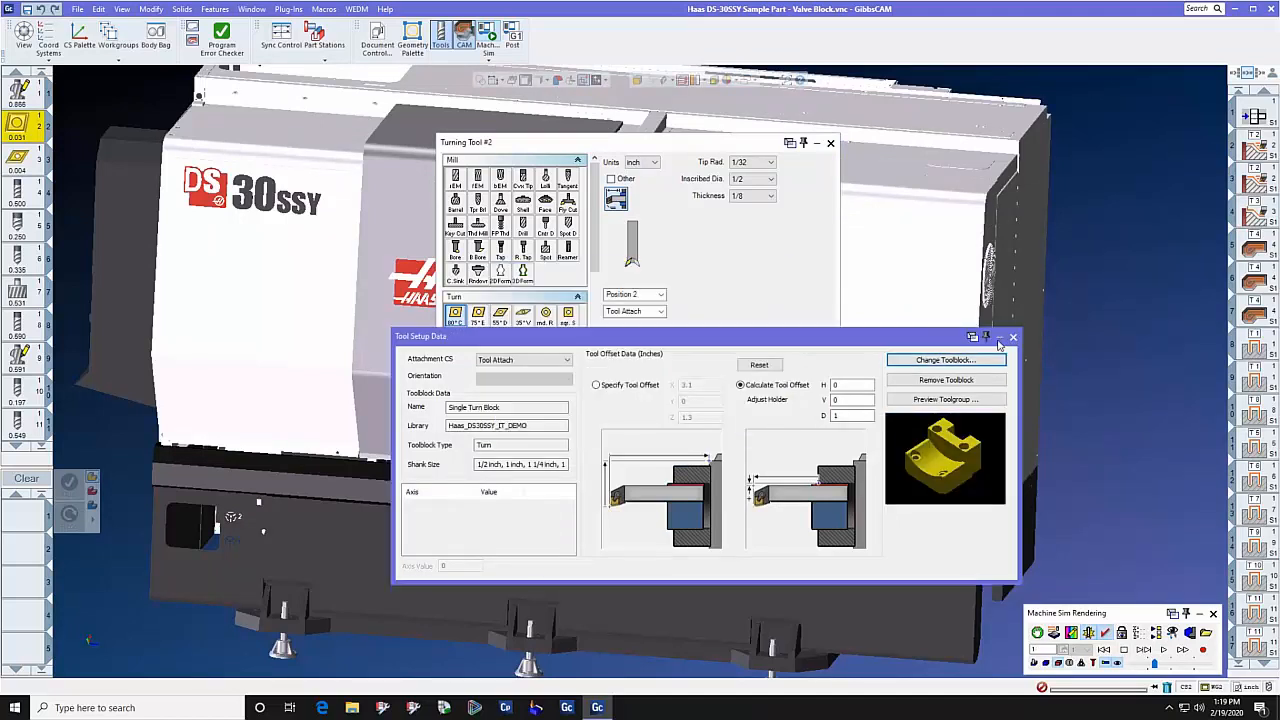
{"action": "left_click", "coordinate": [1013, 336]}
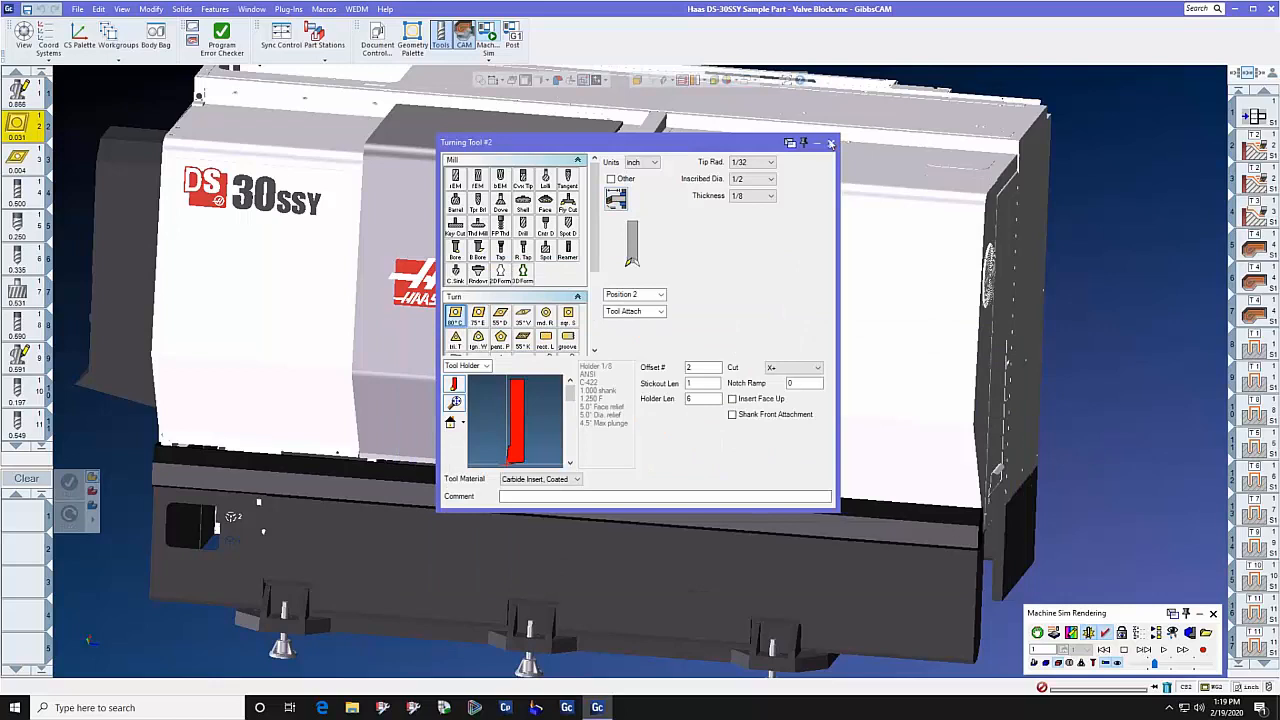
{"action": "left_click", "coordinate": [830, 143]}
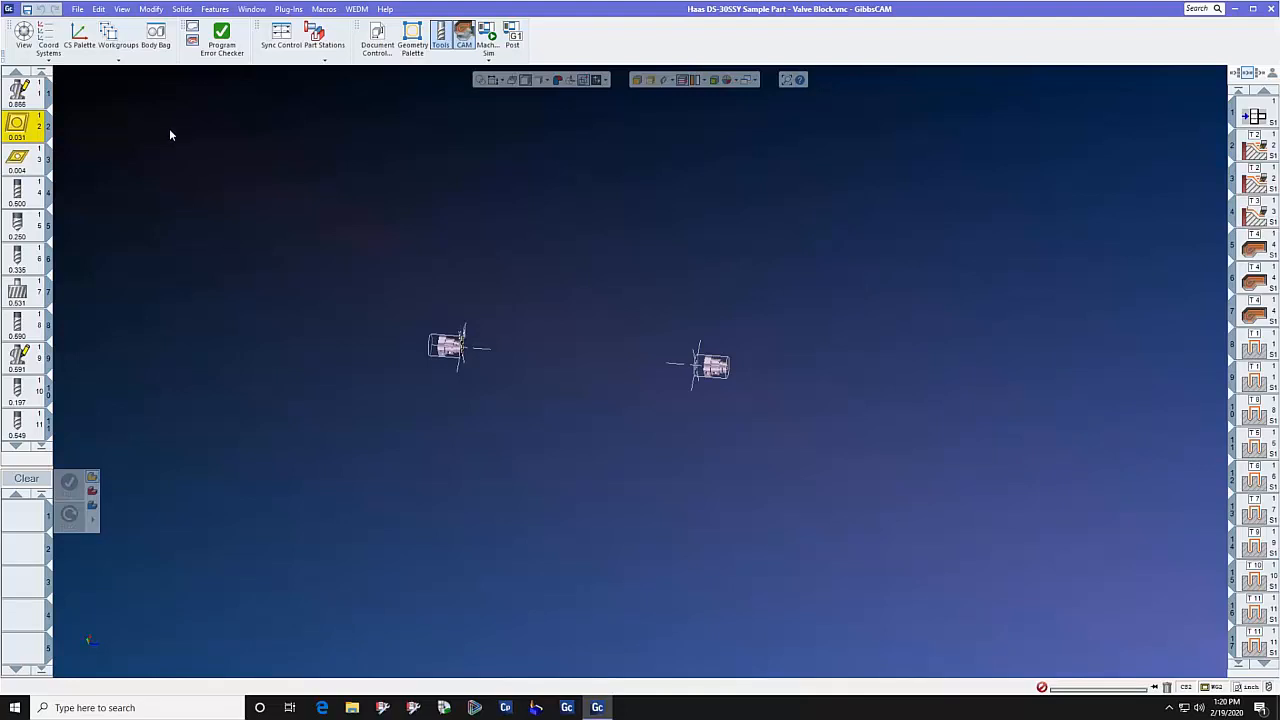
Open STar SR20RII Test 1.vnc without saving the Valve Block changes, and play its machine simulation.
{"action": "left_click", "coordinate": [77, 9]}
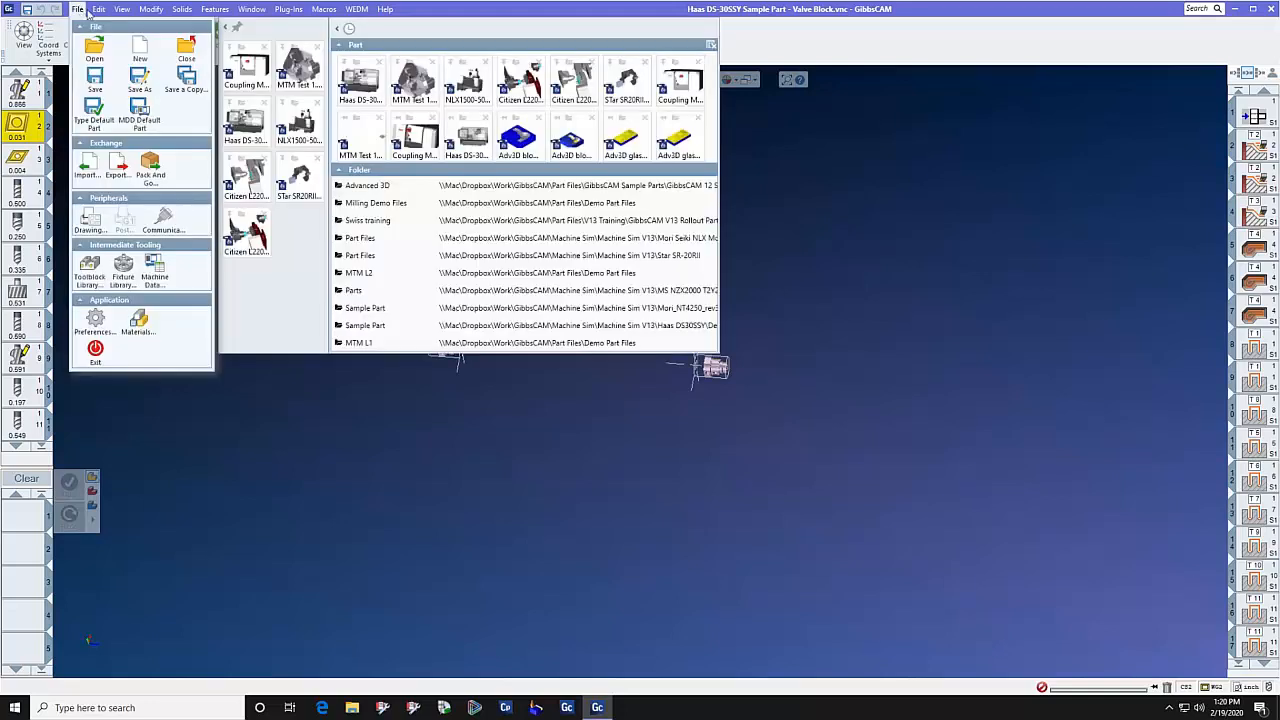
{"action": "left_click", "coordinate": [279, 180]}
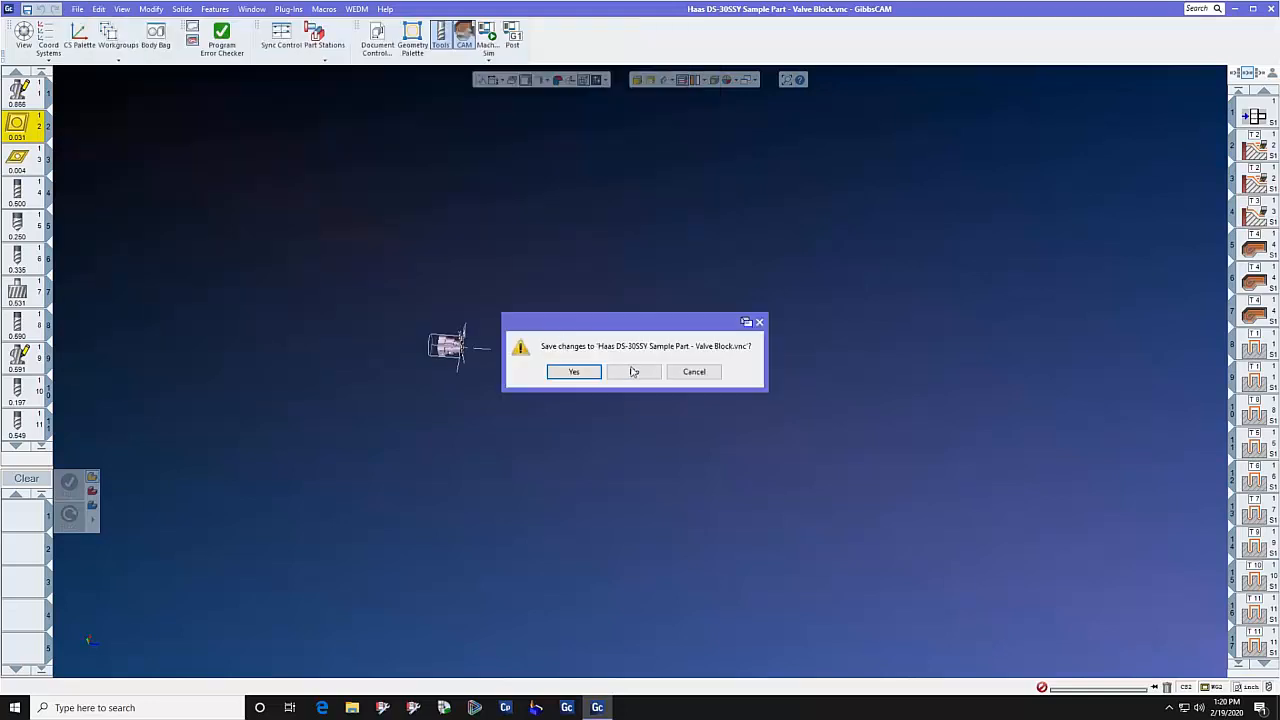
{"action": "left_click", "coordinate": [631, 371]}
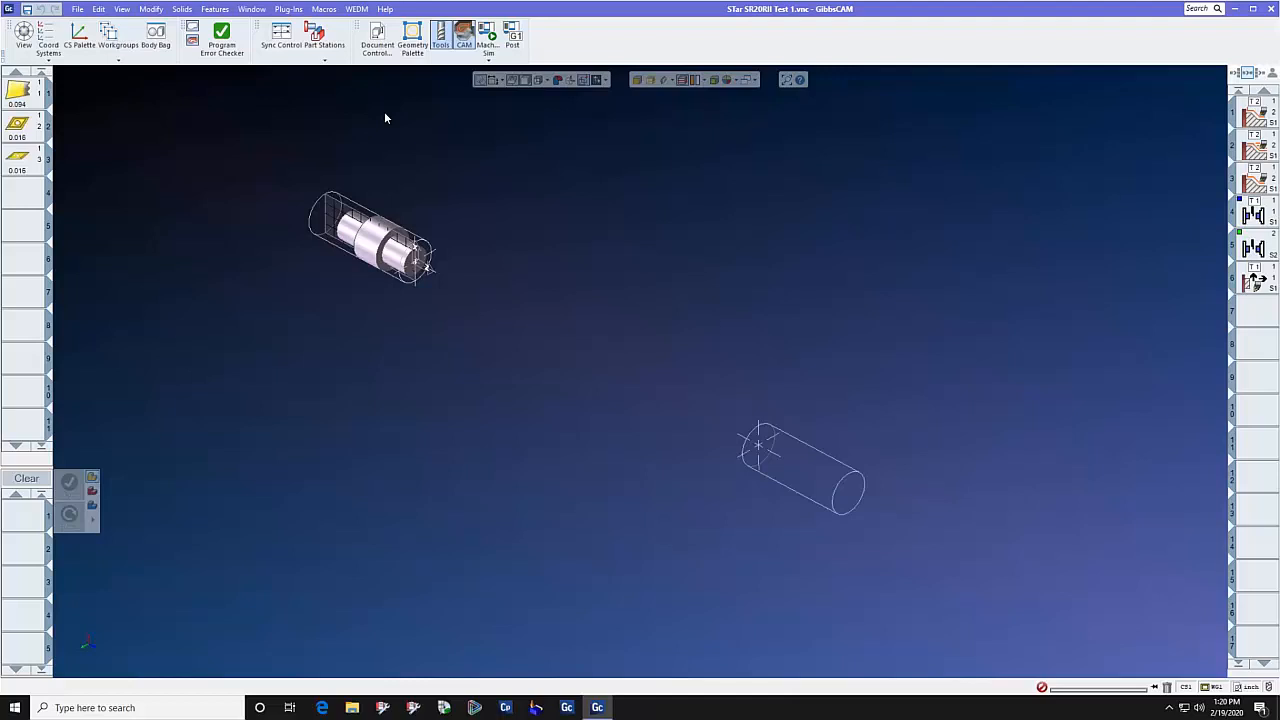
{"action": "left_click", "coordinate": [487, 38]}
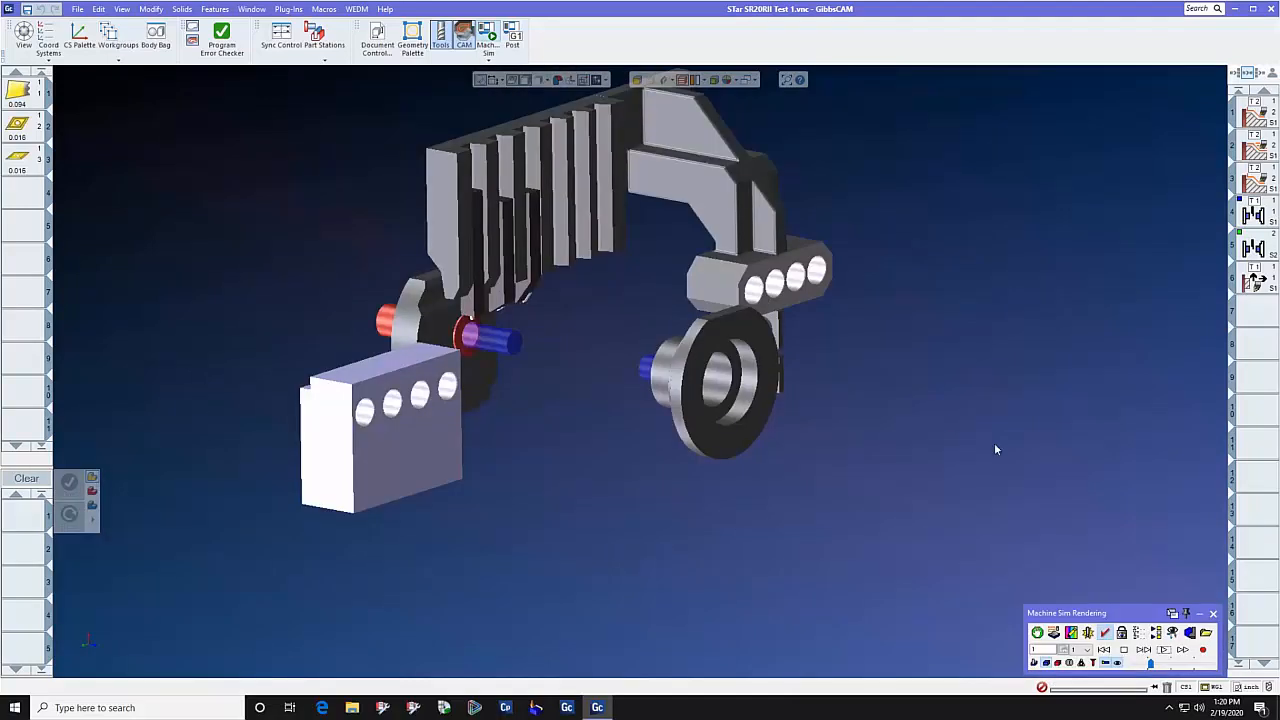
{"action": "left_click", "coordinate": [1165, 650]}
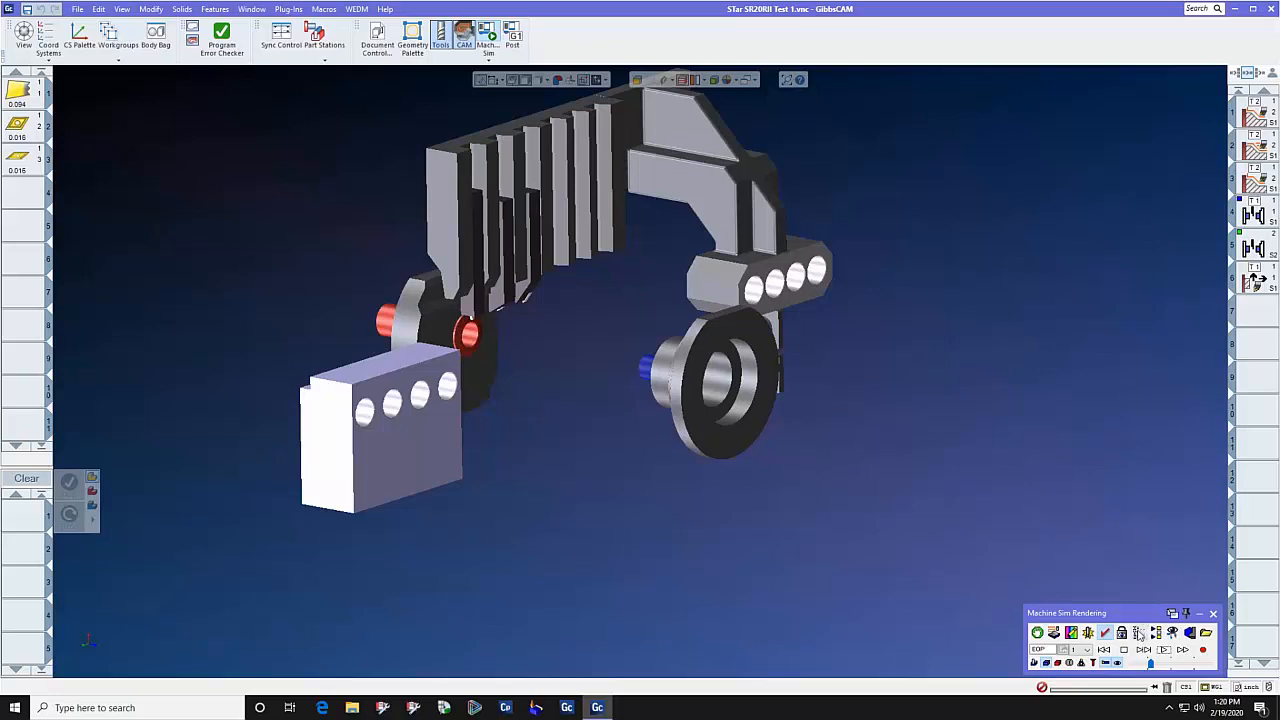
Jog the simulated axes to about X1 4.46, X102 0.21, Y1 -0.45, Z101 2.30 and Z102 0.43, then close the simulation.
{"action": "left_click", "coordinate": [1138, 633]}
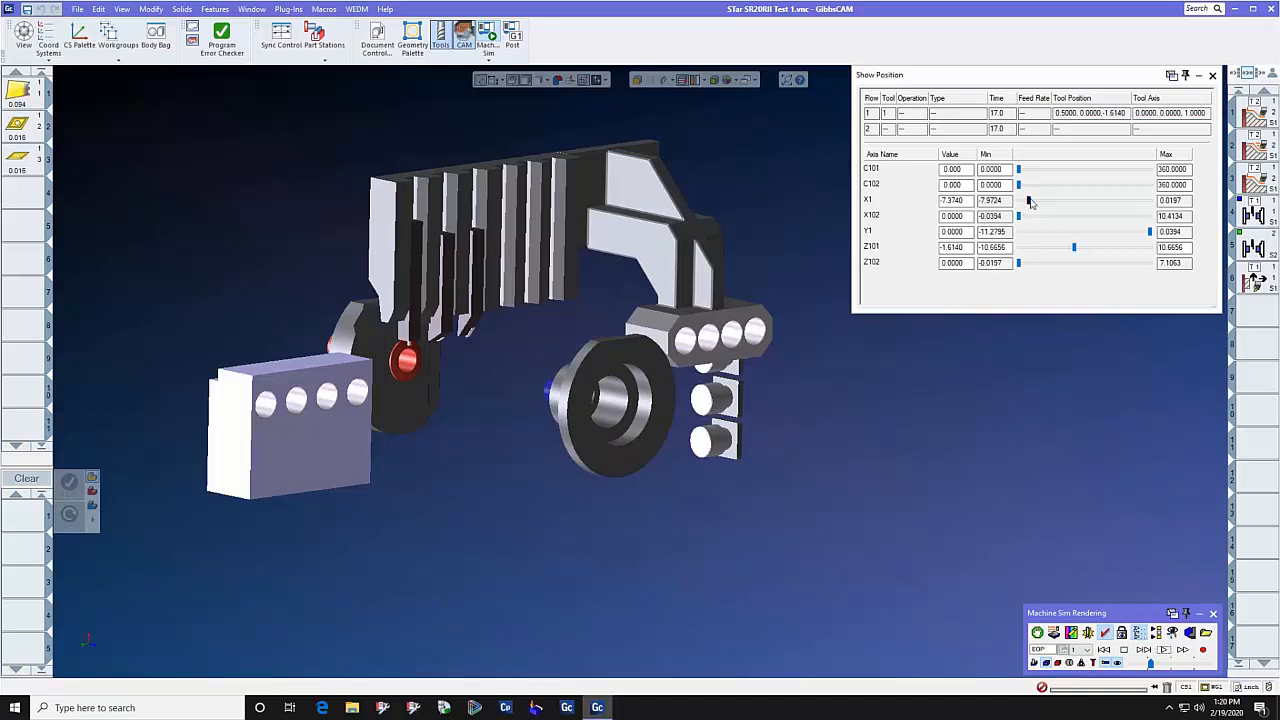
{"action": "left_click_drag", "start_coordinate": [1030, 202], "coordinate": [1037, 231]}
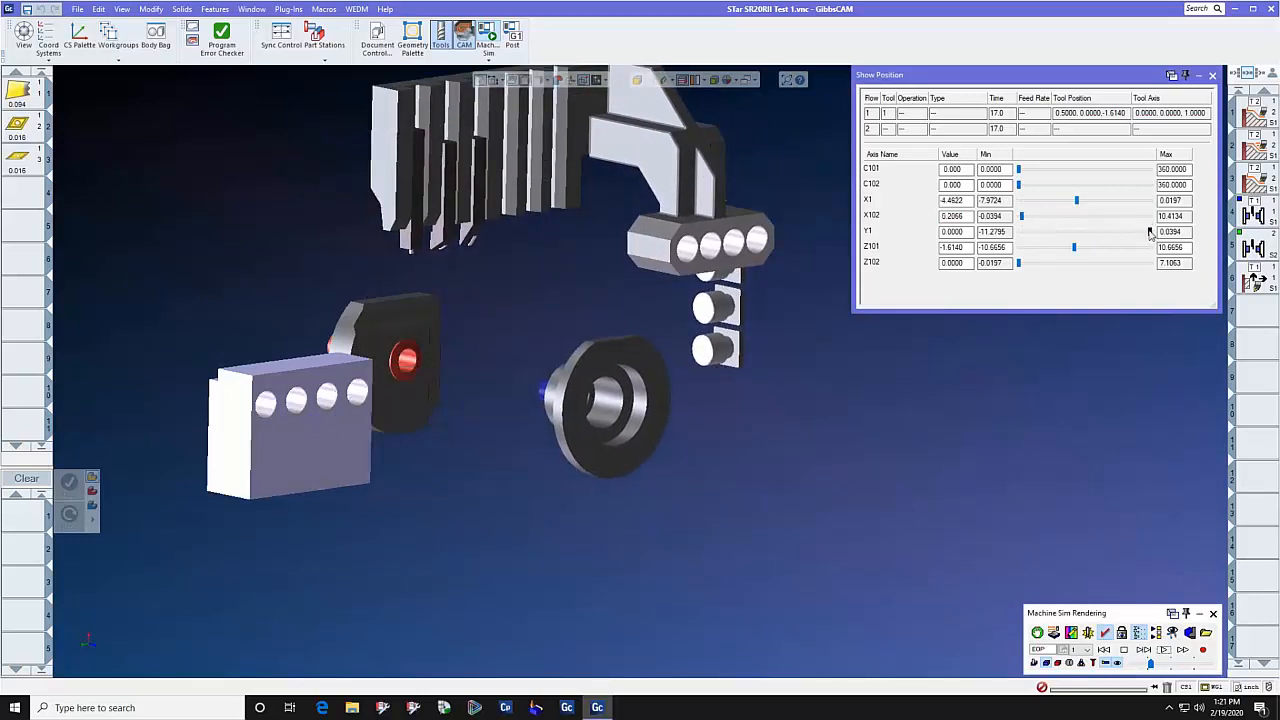
{"action": "mouse_move", "coordinate": [1145, 233]}
{"action": "left_mouse_down"}
{"action": "mouse_move", "coordinate": [1043, 234]}
{"action": "mouse_move", "coordinate": [1144, 232]}
{"action": "left_mouse_up"}
{"action": "left_click_drag", "start_coordinate": [1068, 250], "coordinate": [1026, 268]}
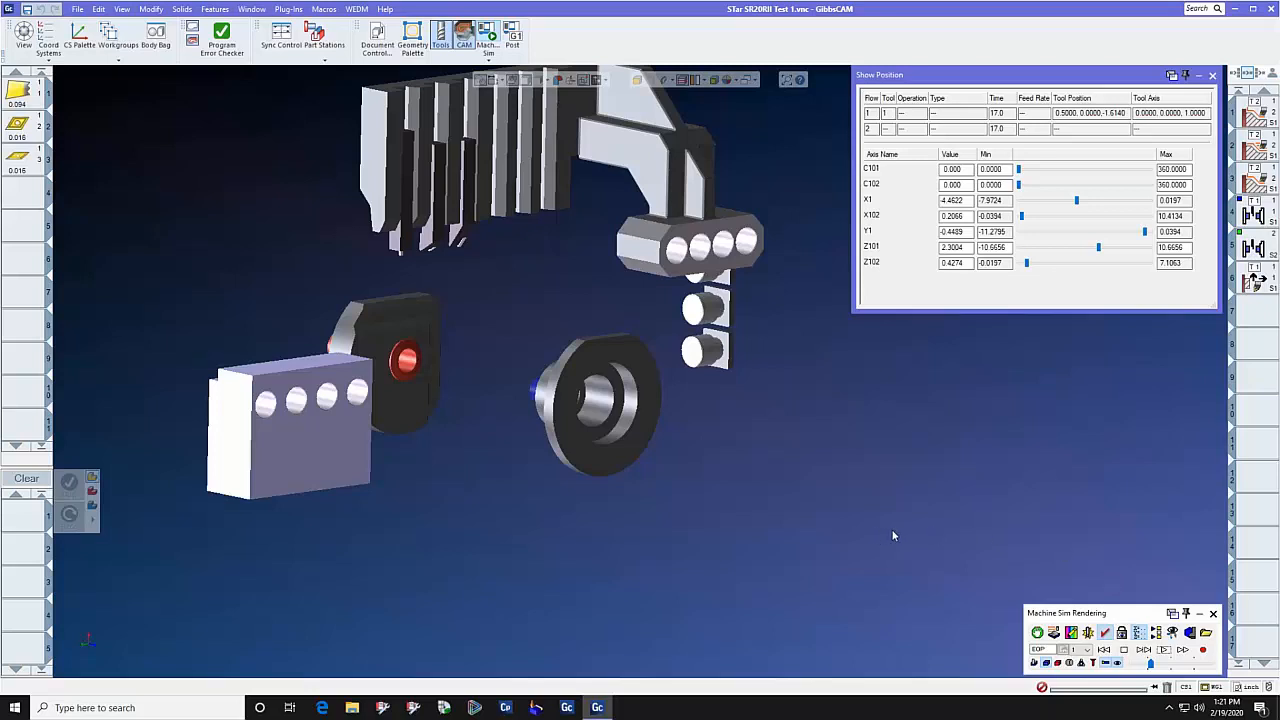
{"action": "left_click", "coordinate": [1212, 76]}
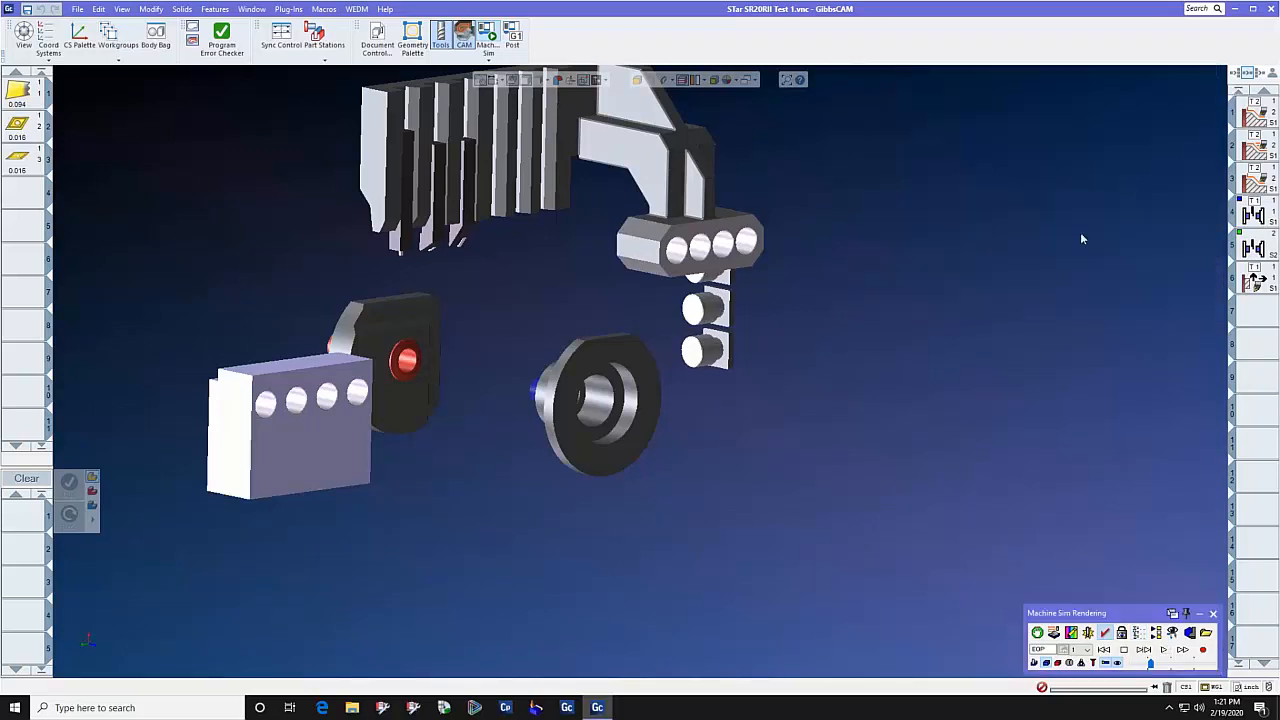
{"action": "left_click", "coordinate": [1213, 614]}
Save the STar SR20RII Test 1 changes and open Citizen L220 Type X - Lock Cyl - MachSim_CH.vnc.
{"action": "left_click", "coordinate": [77, 10]}
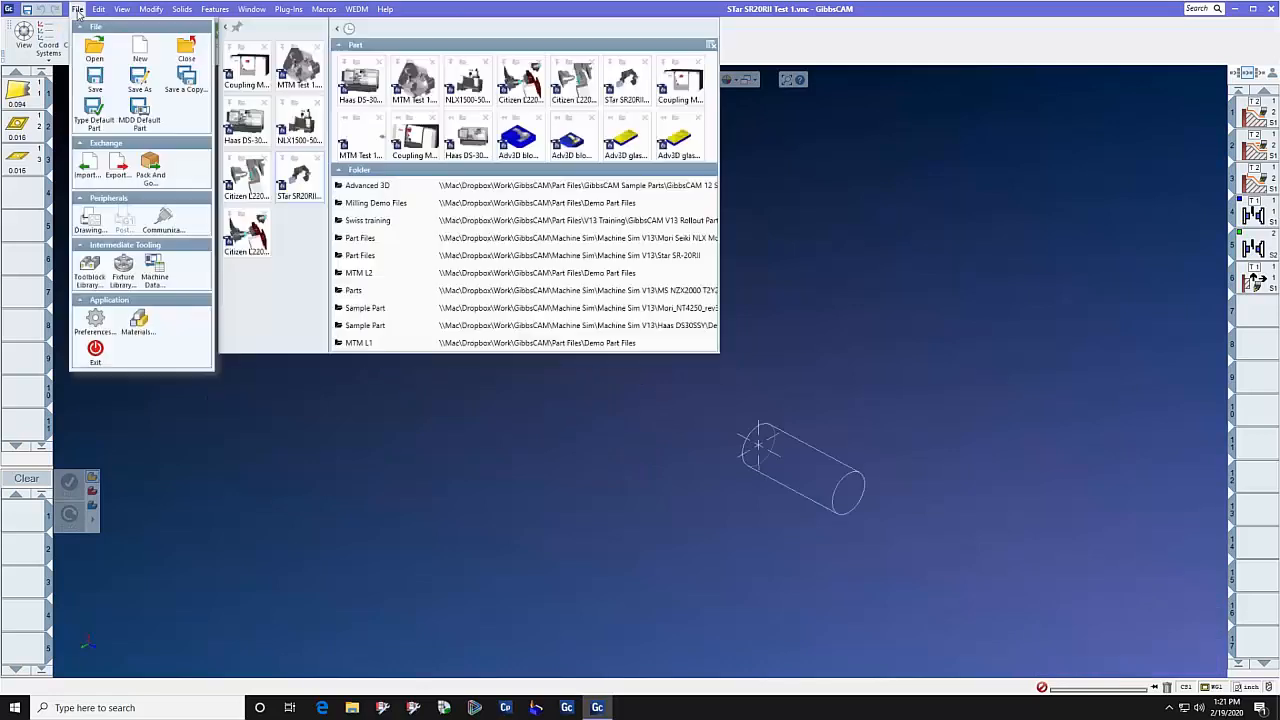
{"action": "left_click", "coordinate": [245, 183]}
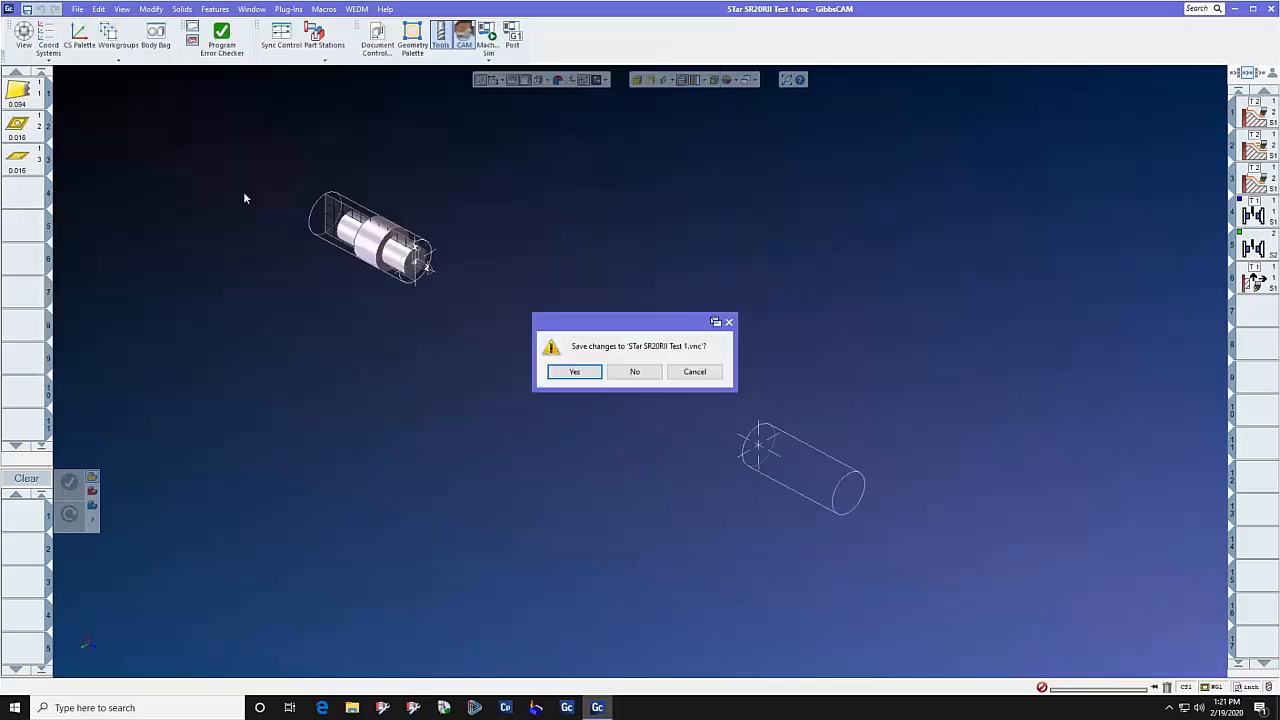
{"action": "left_click", "coordinate": [595, 374]}
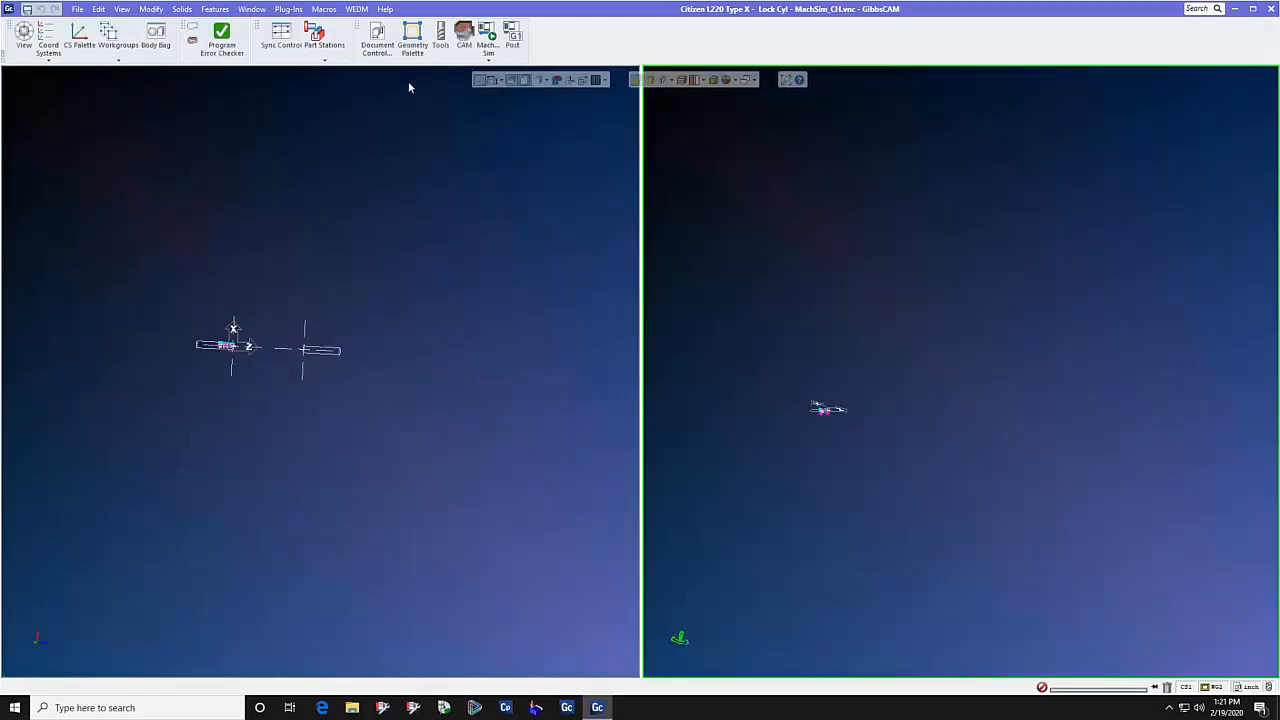
Simulate the Citizen L220 machine through to the program end, watching the gang tooling and both spindles from different angles in the two viewports.
{"action": "left_click", "coordinate": [487, 36]}
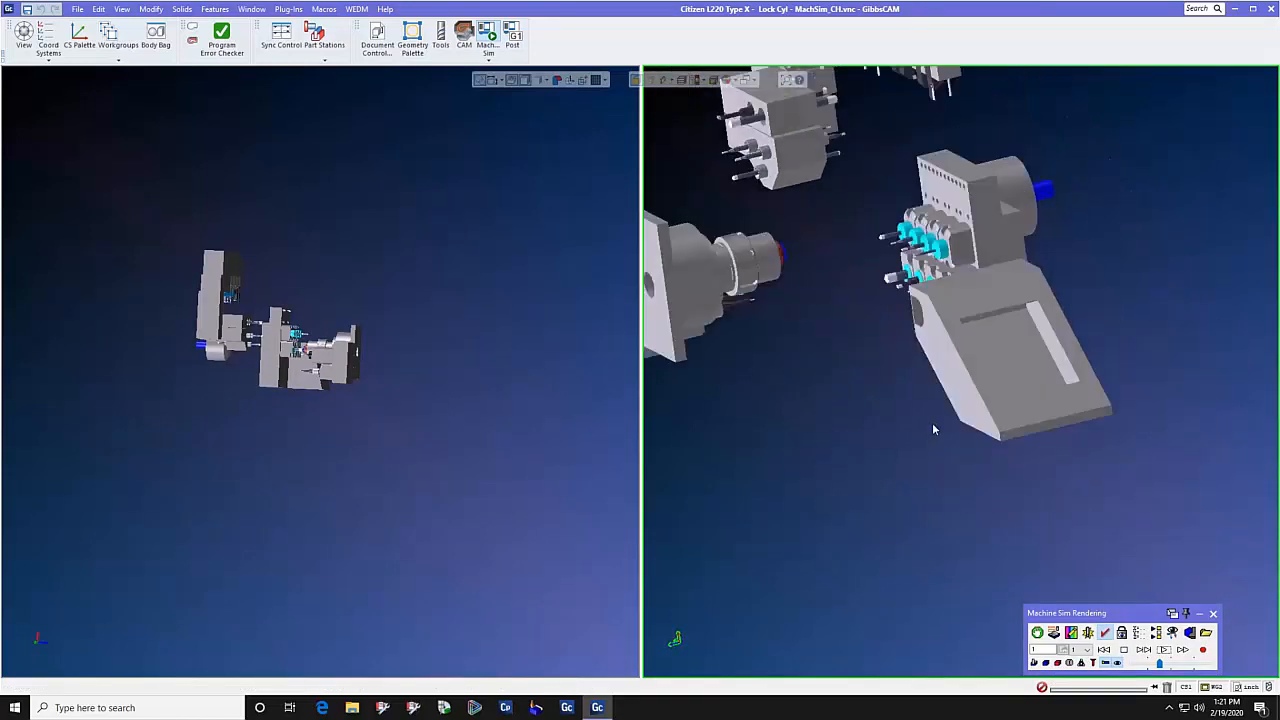
{"action": "left_click", "coordinate": [380, 405]}
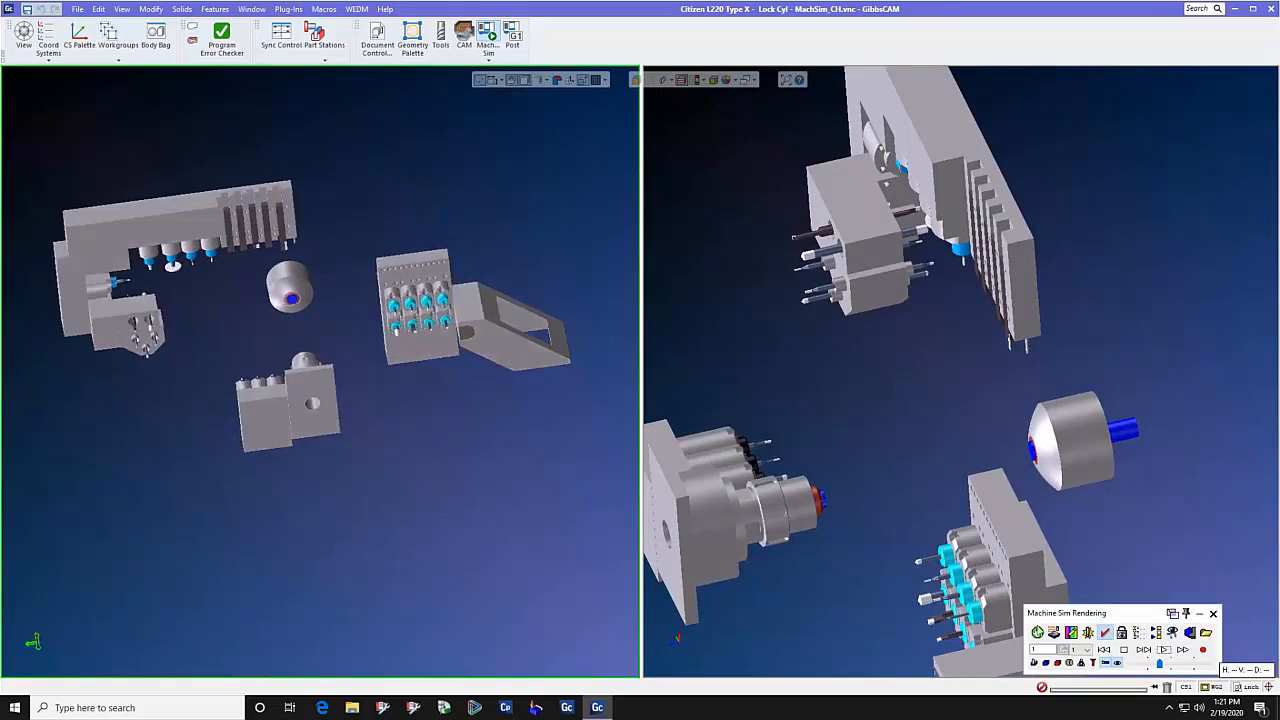
{"action": "left_click", "coordinate": [1165, 651]}
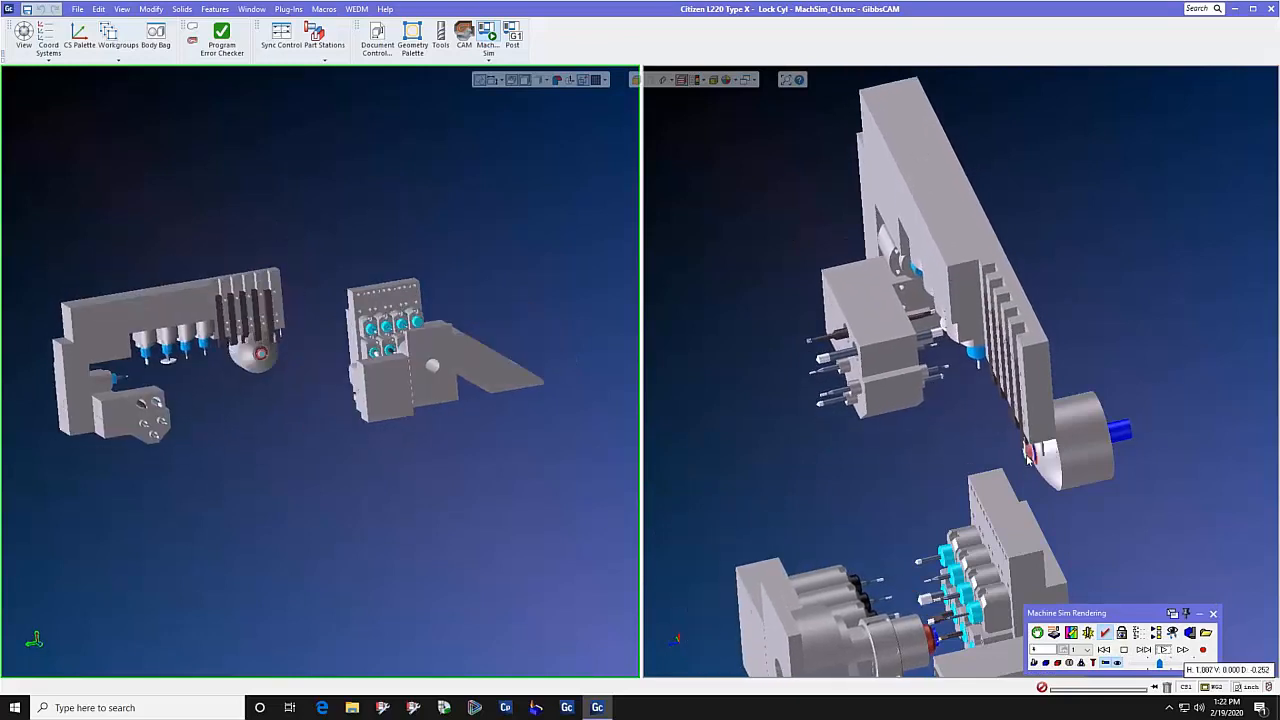
{"action": "left_click", "coordinate": [1022, 431]}
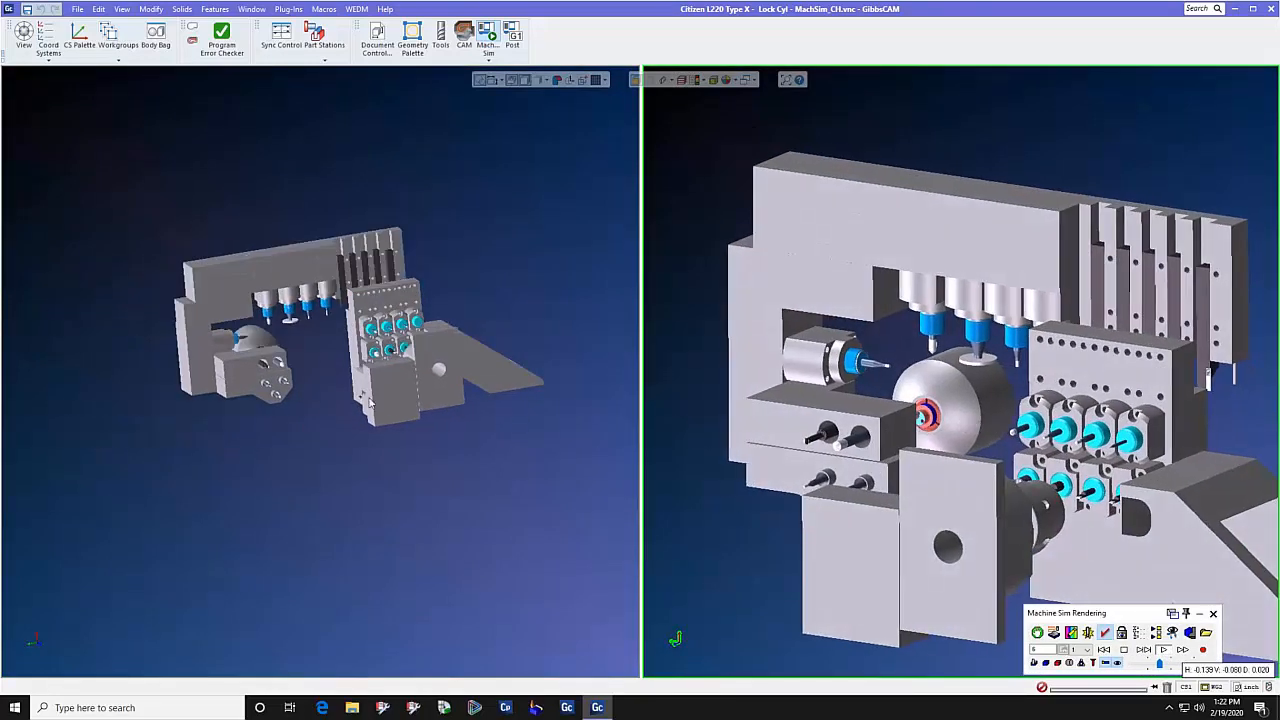
{"action": "middle_click_drag", "start_coordinate": [294, 385], "coordinate": [387, 363]}
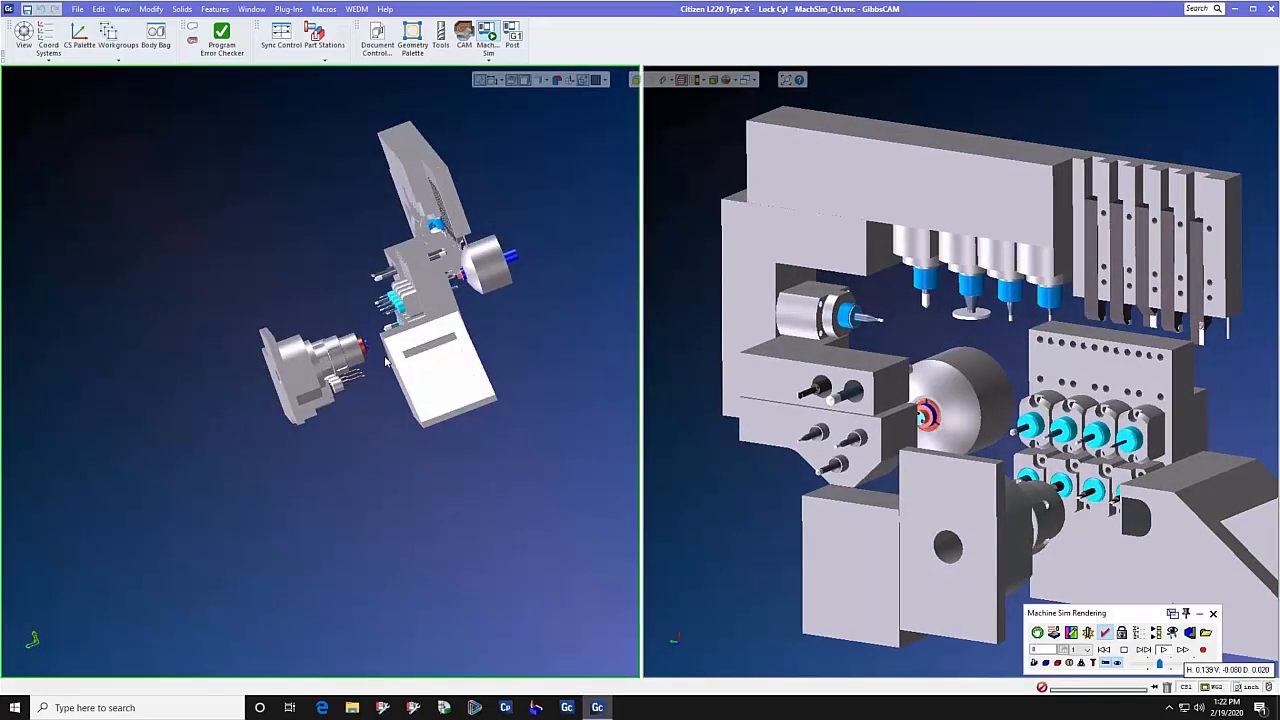
{"action": "scroll", "coordinate": [386, 362], "scroll_direction": "up", "scroll_amount": 6}
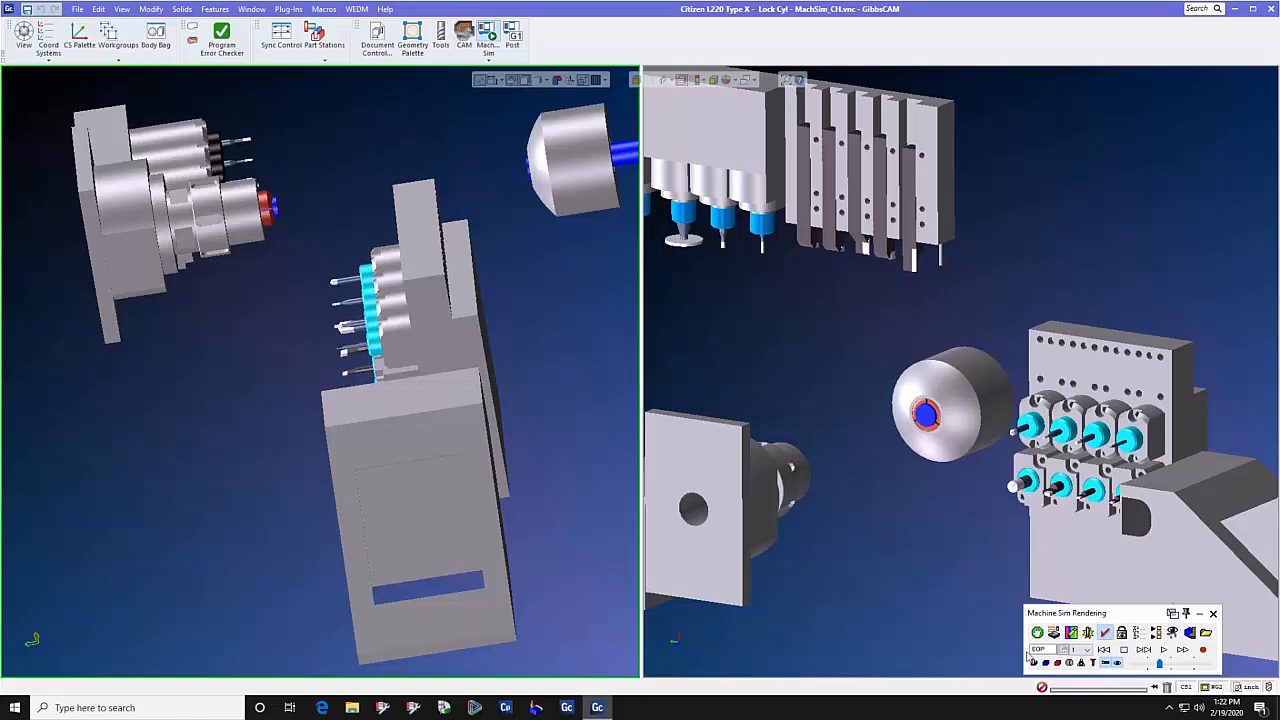
Rewind and replay the Citizen machine simulation, examining the gang slide and back tool post from another angle.
{"action": "left_click", "coordinate": [1106, 649]}
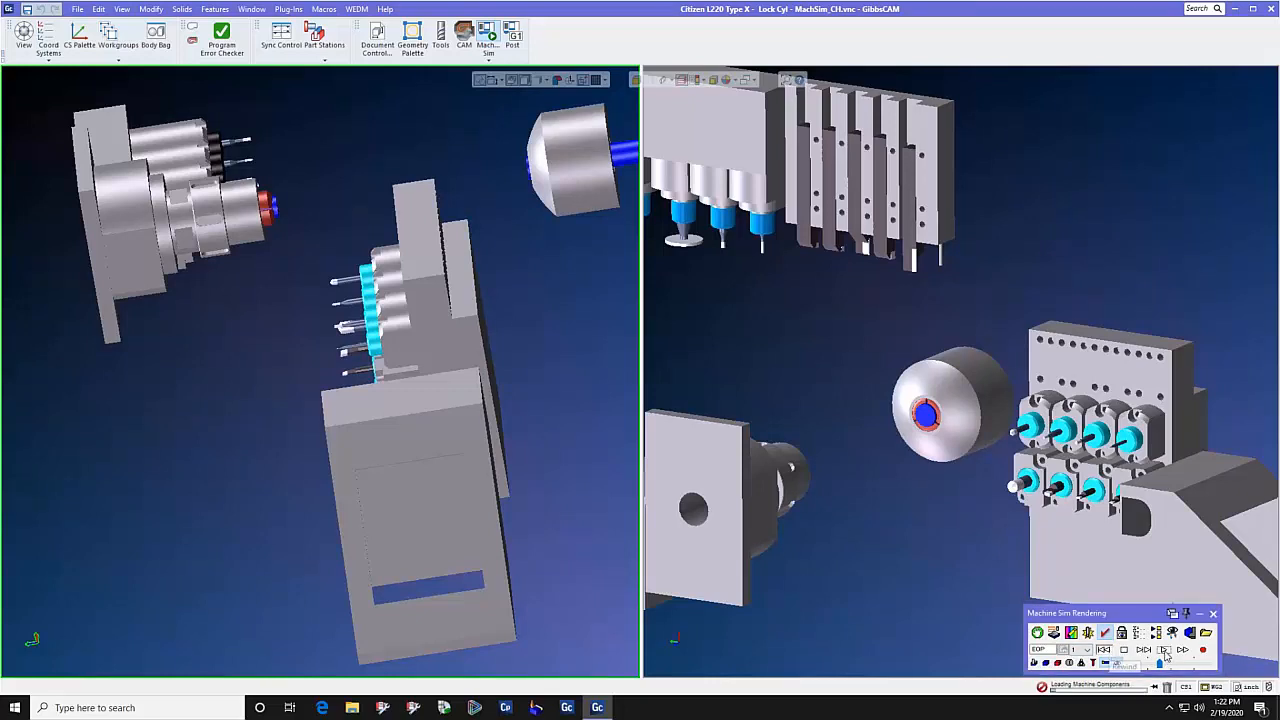
{"action": "left_click", "coordinate": [1166, 651]}
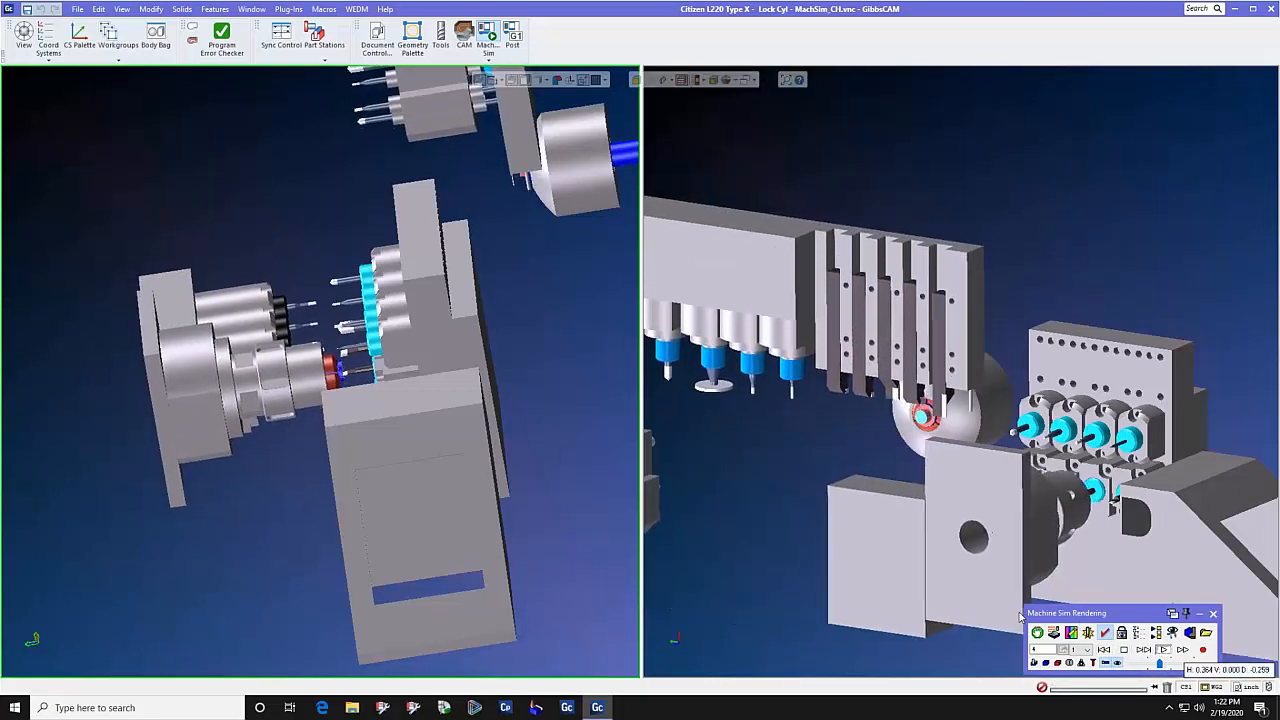
{"action": "left_click", "coordinate": [951, 430]}
{"action": "middle_click_drag", "start_coordinate": [951, 430], "coordinate": [902, 427]}
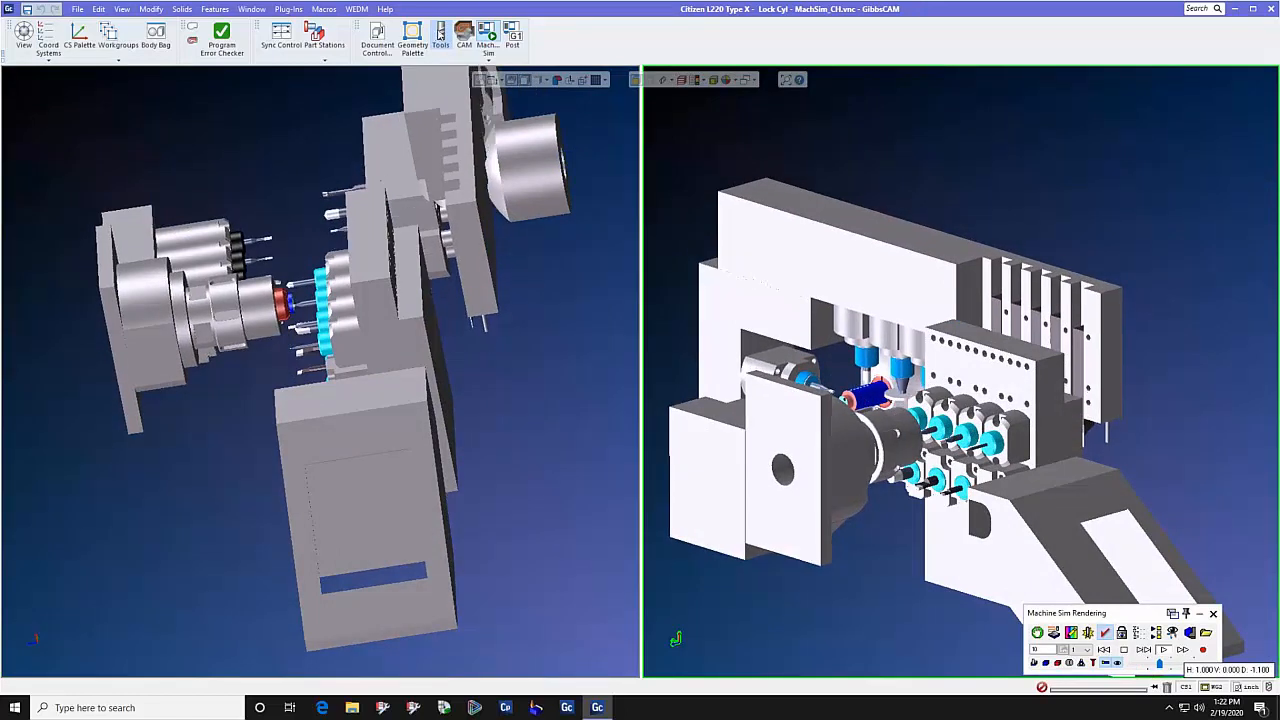
Display the tool and operation lists, dismiss the program error check, and review the Flow 1 and Flow 2 operations in Sync Control.
{"action": "left_click", "coordinate": [441, 36]}
{"action": "left_click", "coordinate": [464, 36]}
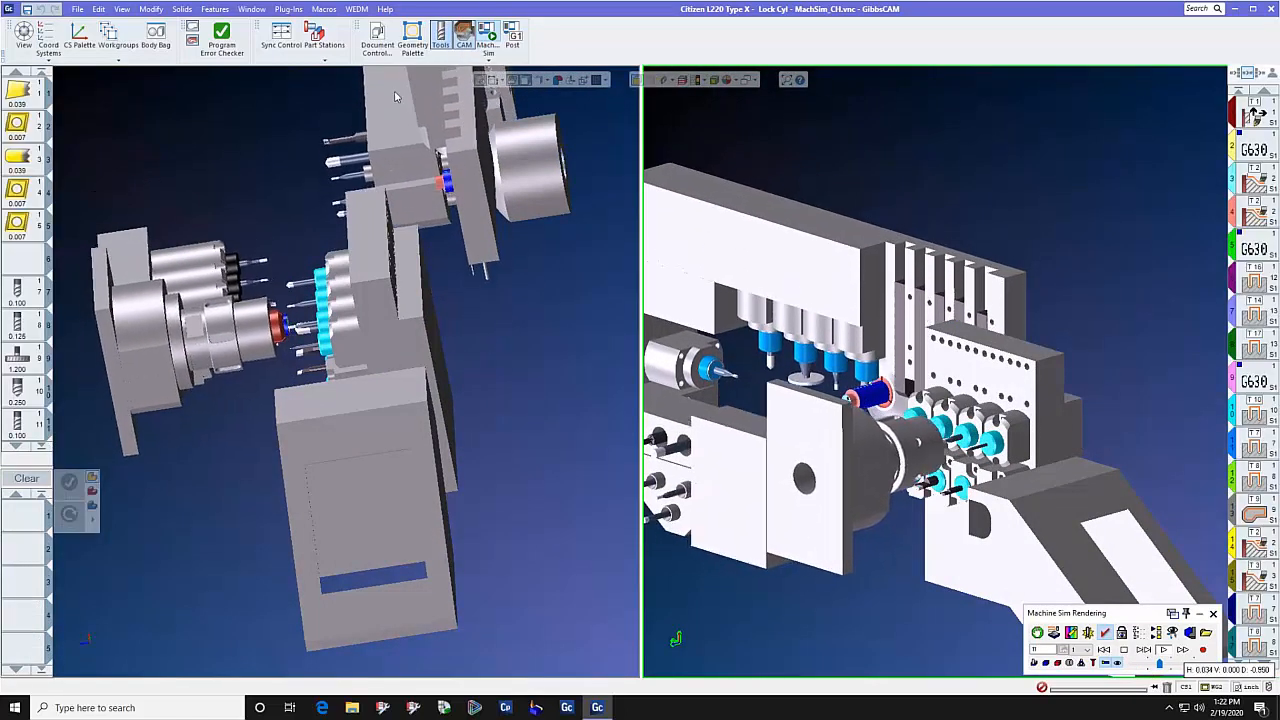
{"action": "left_click", "coordinate": [280, 36]}
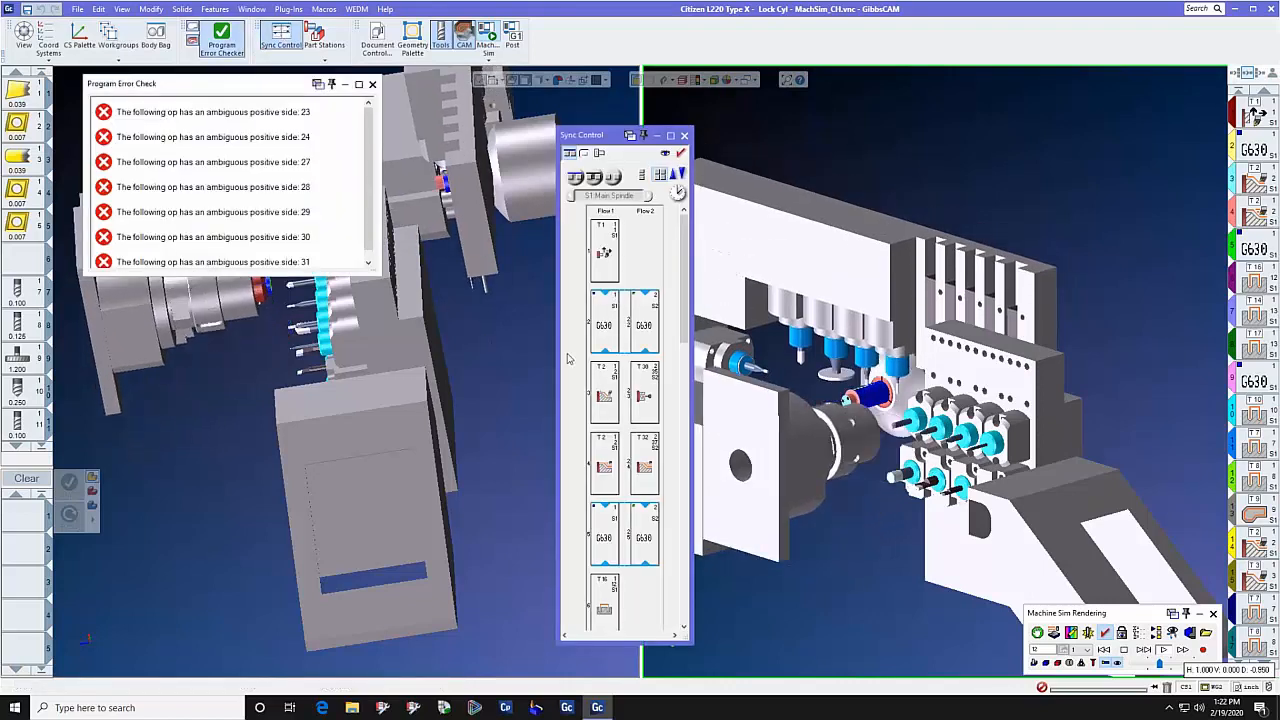
{"action": "left_click", "coordinate": [372, 85]}
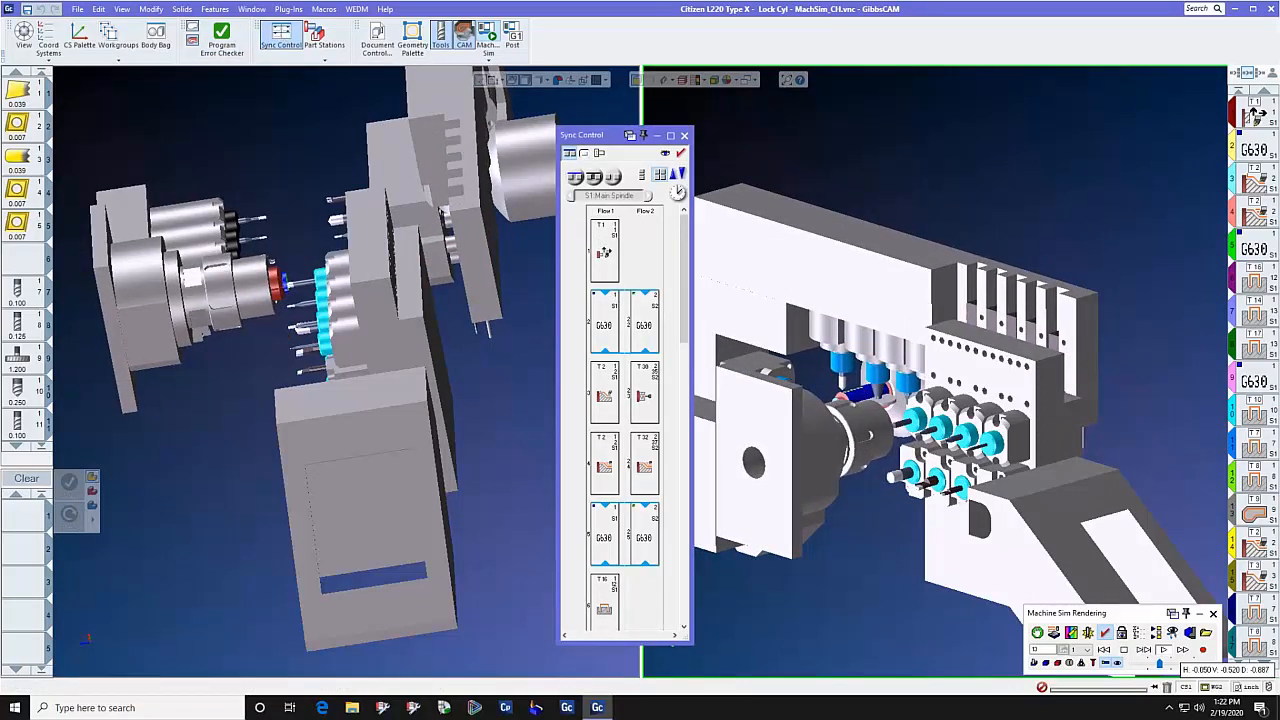
{"action": "scroll", "coordinate": [647, 314], "scroll_direction": "down", "scroll_amount": 1}
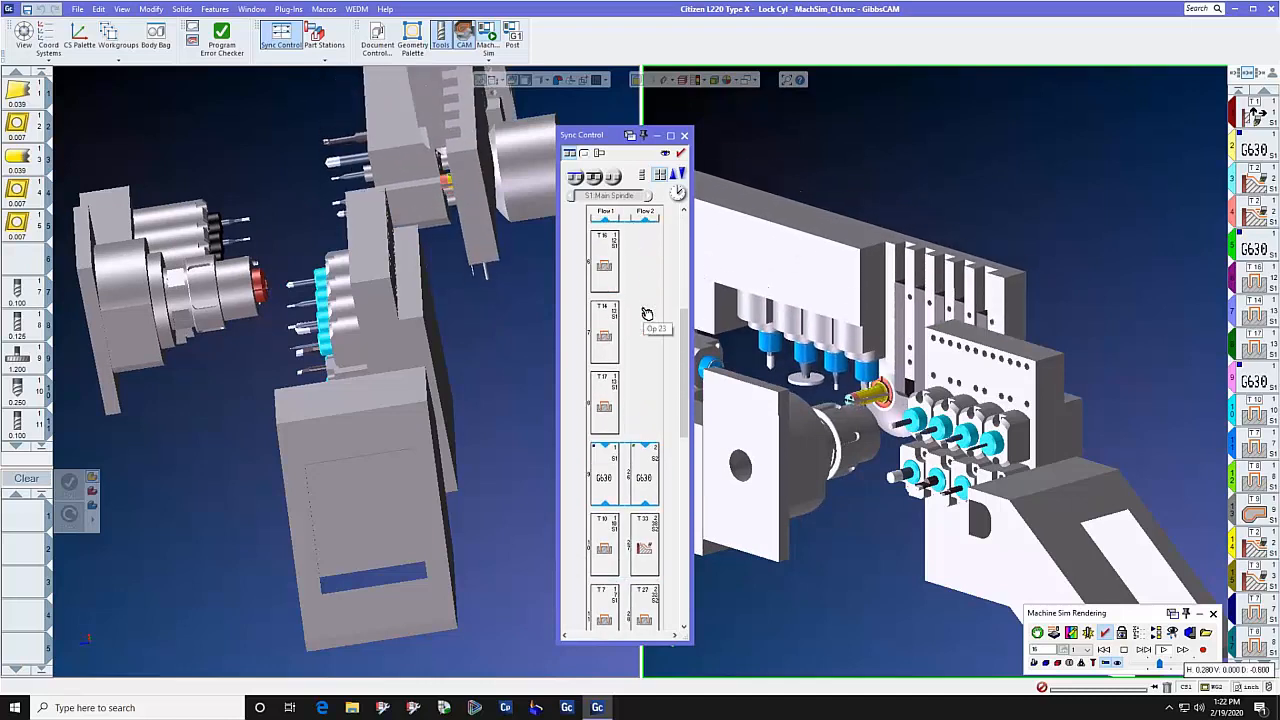
{"action": "scroll", "coordinate": [647, 314], "scroll_direction": "down", "scroll_amount": 4}
{"action": "scroll", "coordinate": [647, 314], "scroll_direction": "up", "scroll_amount": 6}
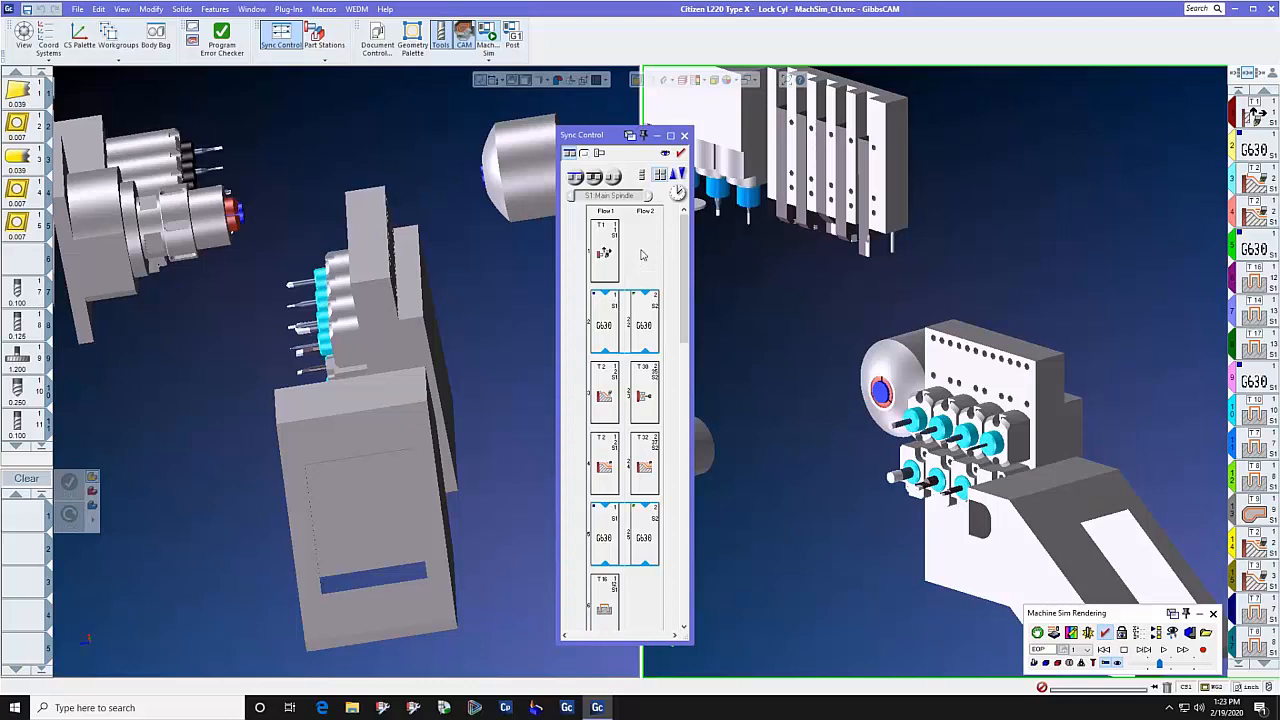
{"action": "left_click_drag", "start_coordinate": [685, 230], "coordinate": [684, 430]}
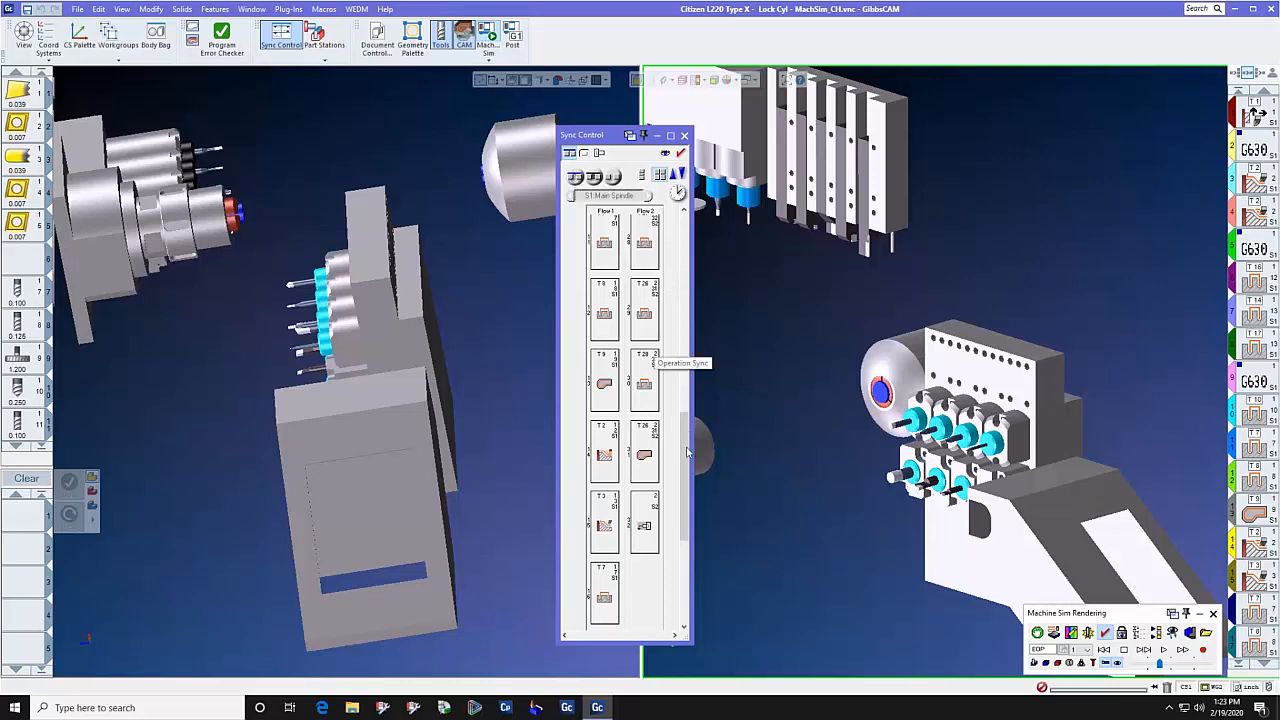
{"action": "left_click_drag", "start_coordinate": [687, 454], "coordinate": [693, 240]}
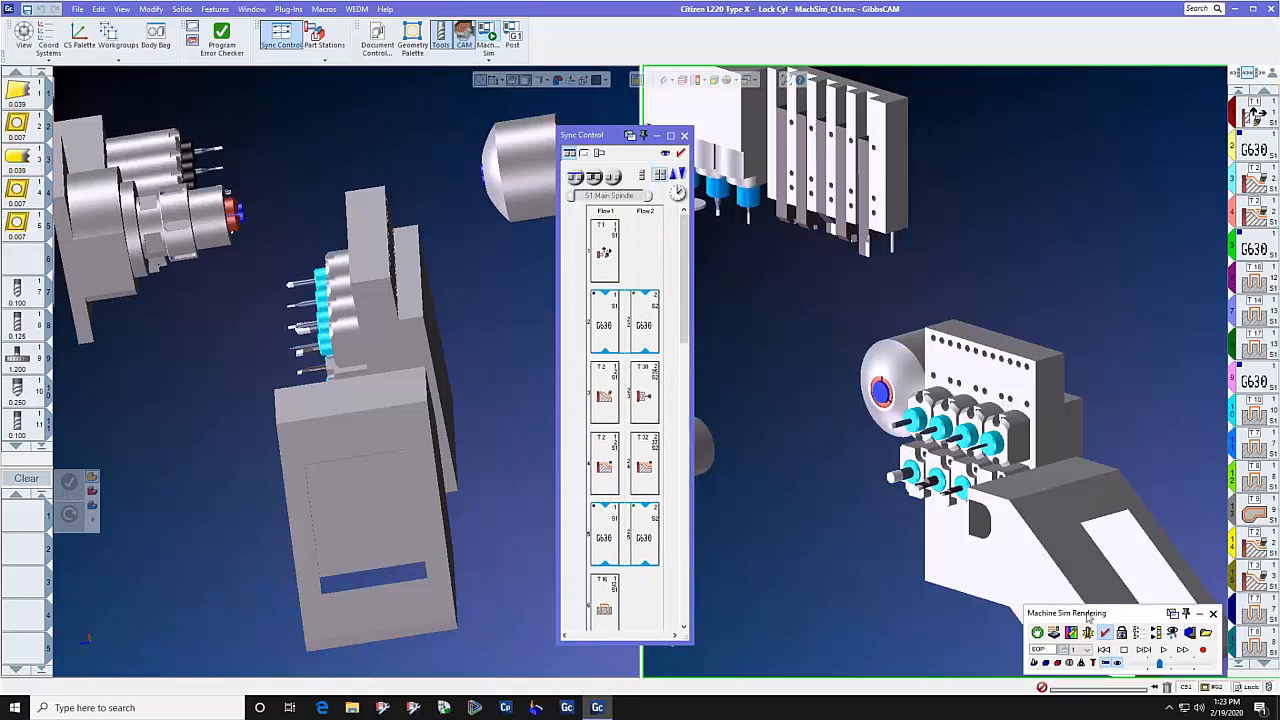
Restart the machine simulation, compare it with the synchronized operations in both flows, and close Sync Control.
{"action": "left_click", "coordinate": [1105, 650]}
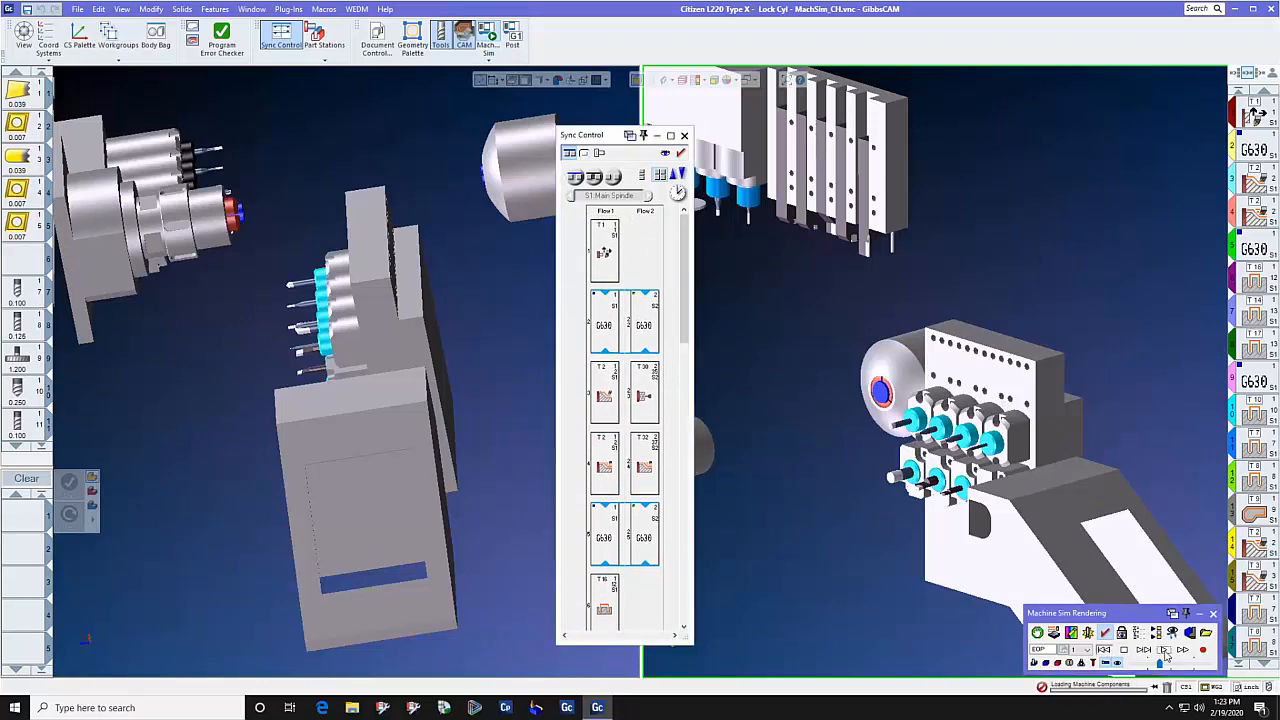
{"action": "left_click", "coordinate": [1164, 650]}
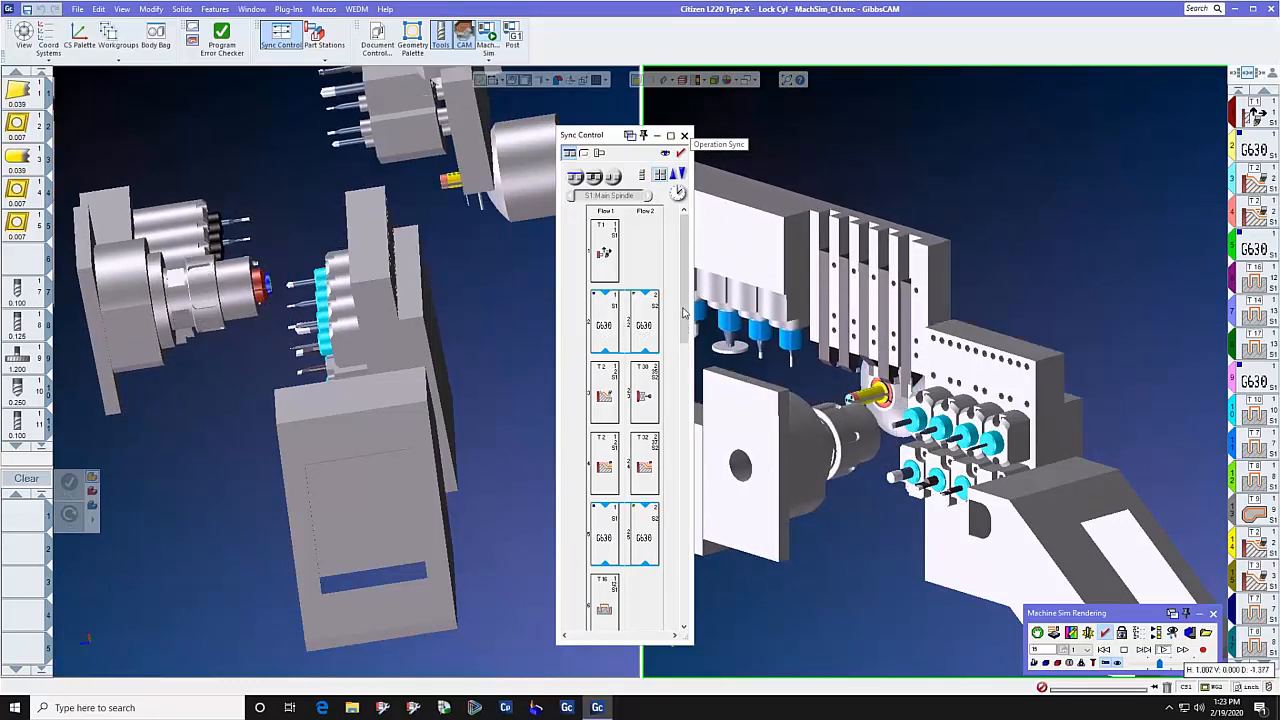
{"action": "scroll", "coordinate": [683, 380], "scroll_direction": "down", "scroll_amount": 6}
{"action": "scroll", "coordinate": [683, 380], "scroll_direction": "down", "scroll_amount": 5}
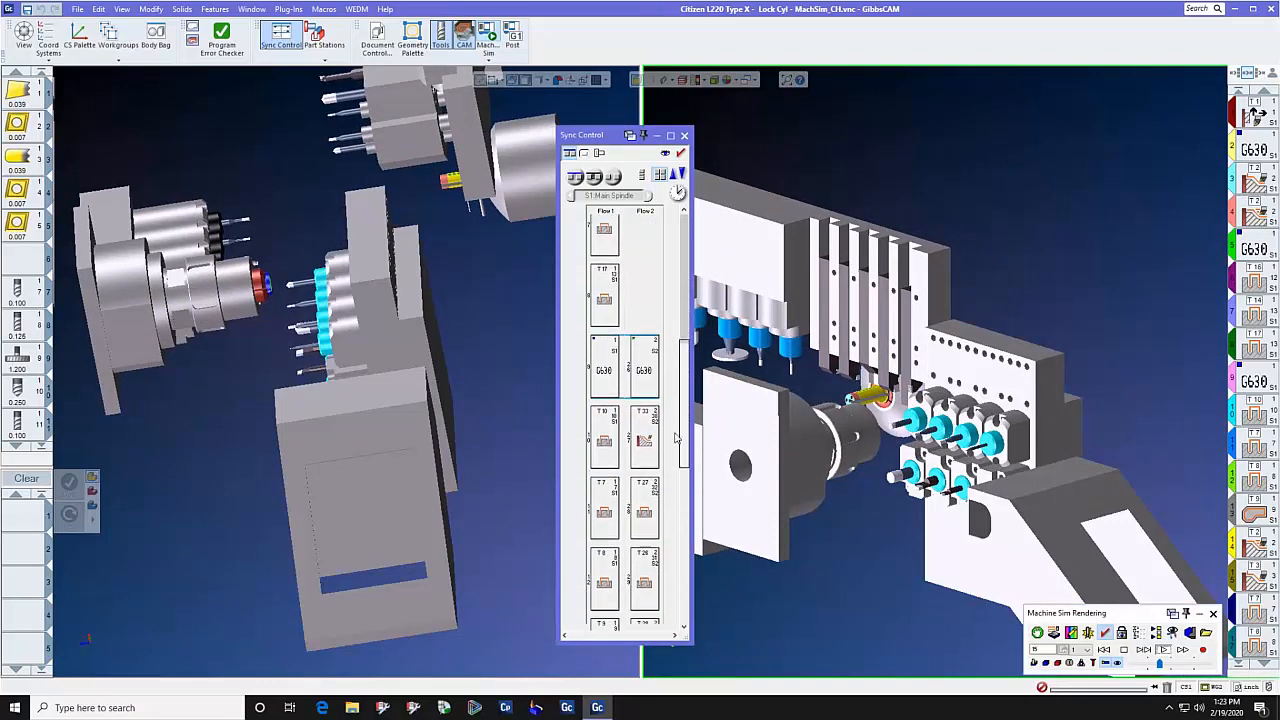
{"action": "left_click", "coordinate": [684, 135]}
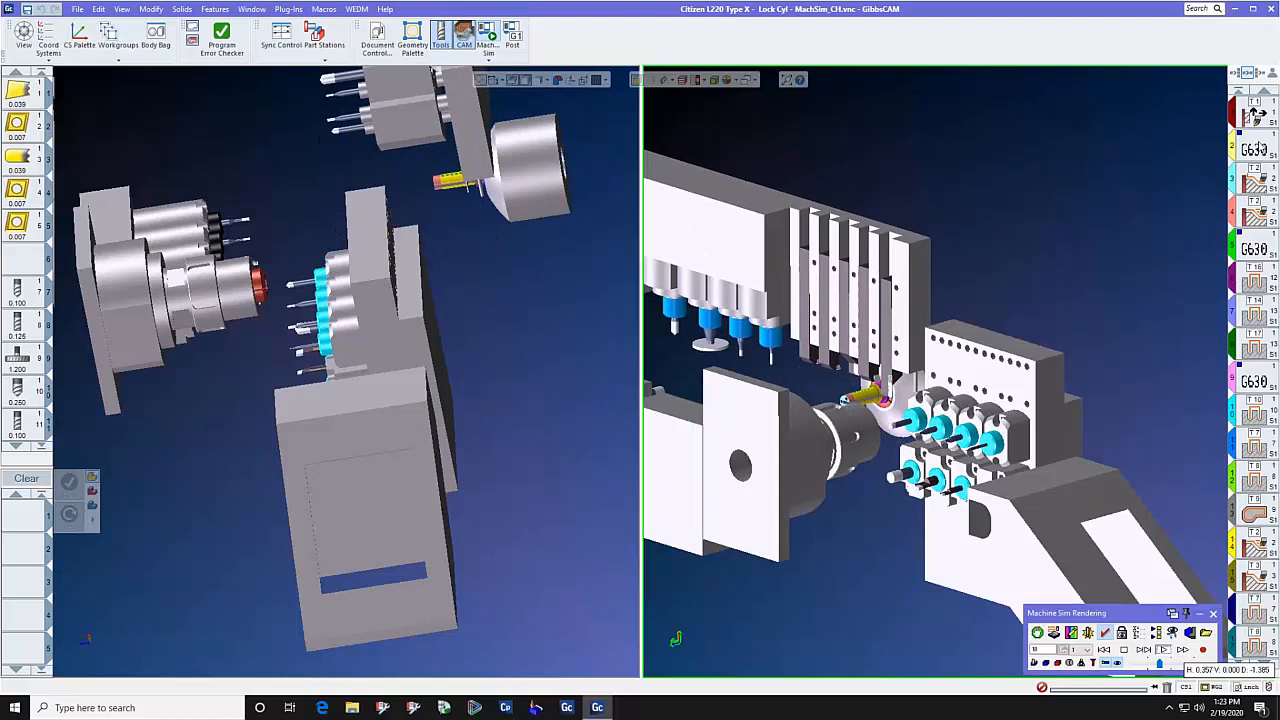
Open the process of the G630 utility operation 2 and review its available machine modes, keeping G630: Parallel machining.
{"action": "left_click", "coordinate": [1257, 149]}
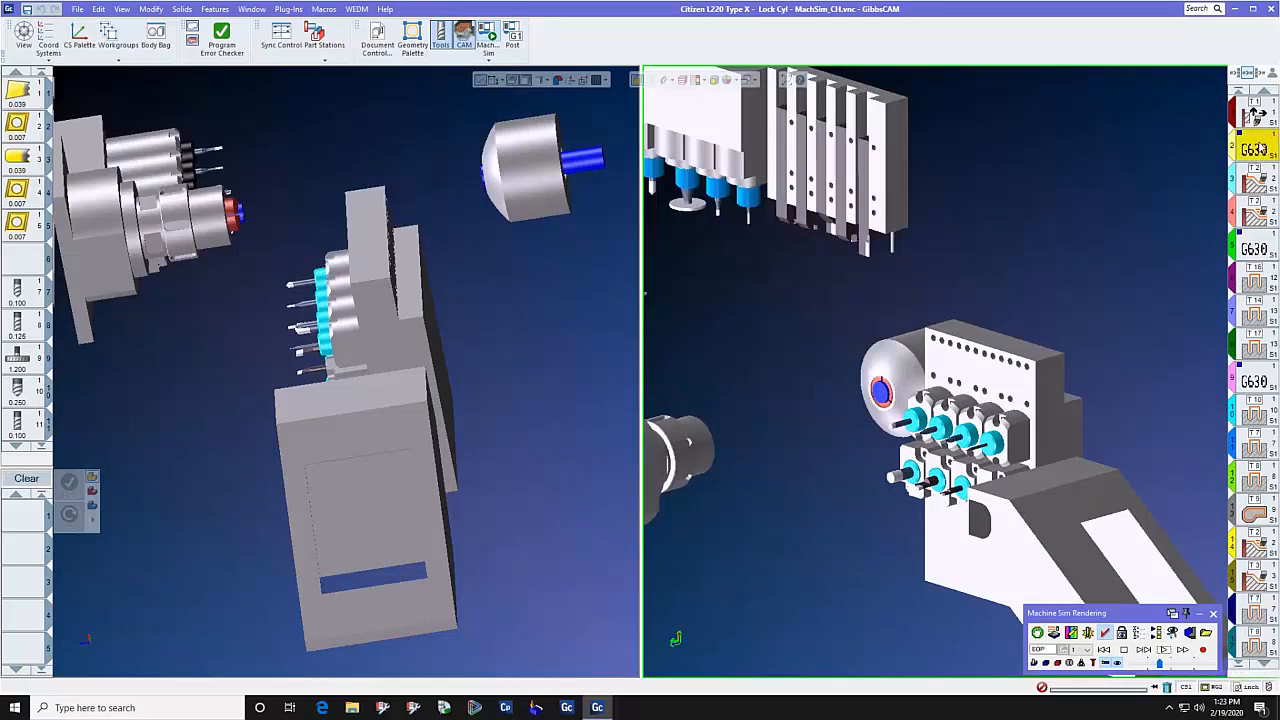
{"action": "double_click", "coordinate": [1257, 149]}
{"action": "left_click", "coordinate": [758, 231]}
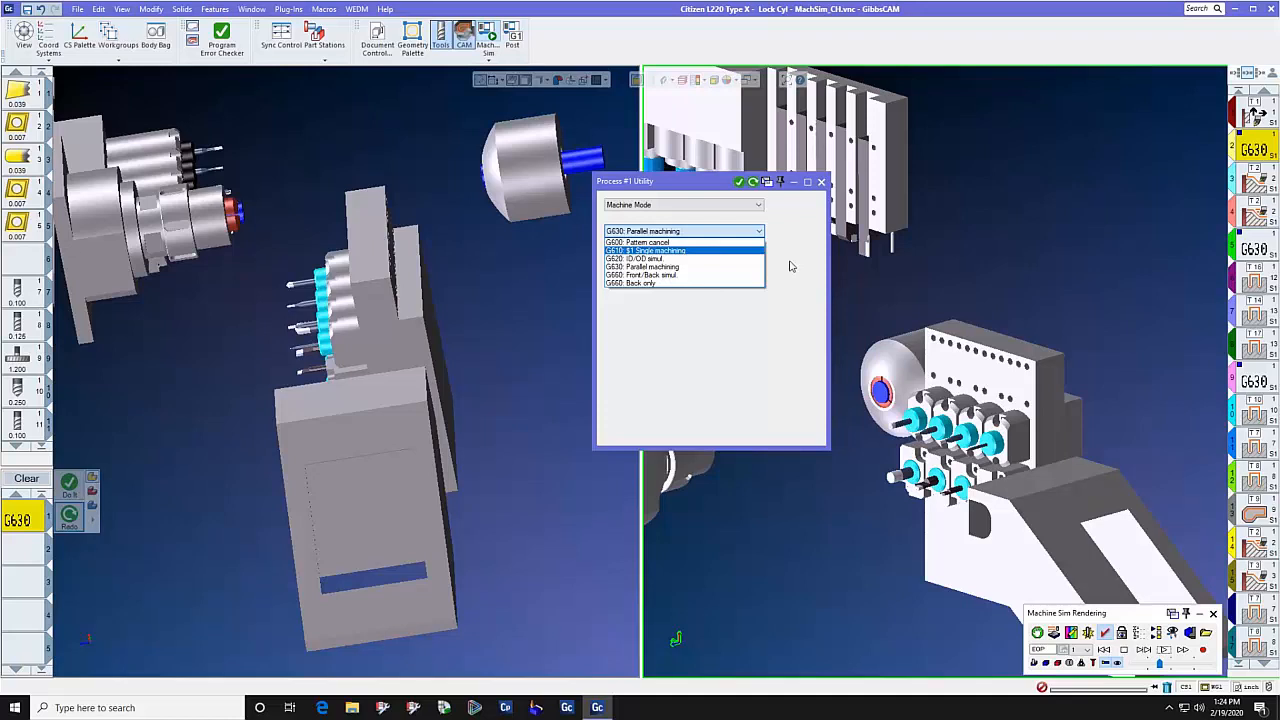
{"action": "left_click", "coordinate": [800, 236]}
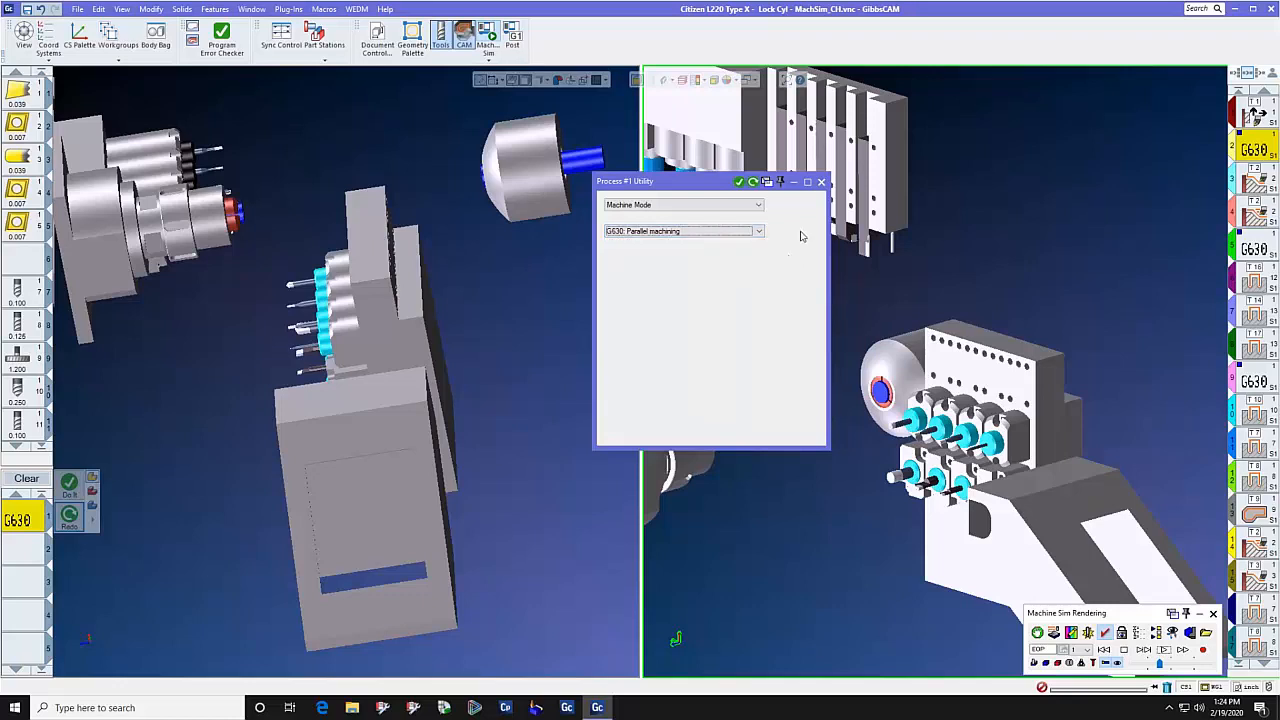
Close the G630 utility process and replay the Citizen machine simulation from the start.
{"action": "left_click", "coordinate": [821, 182]}
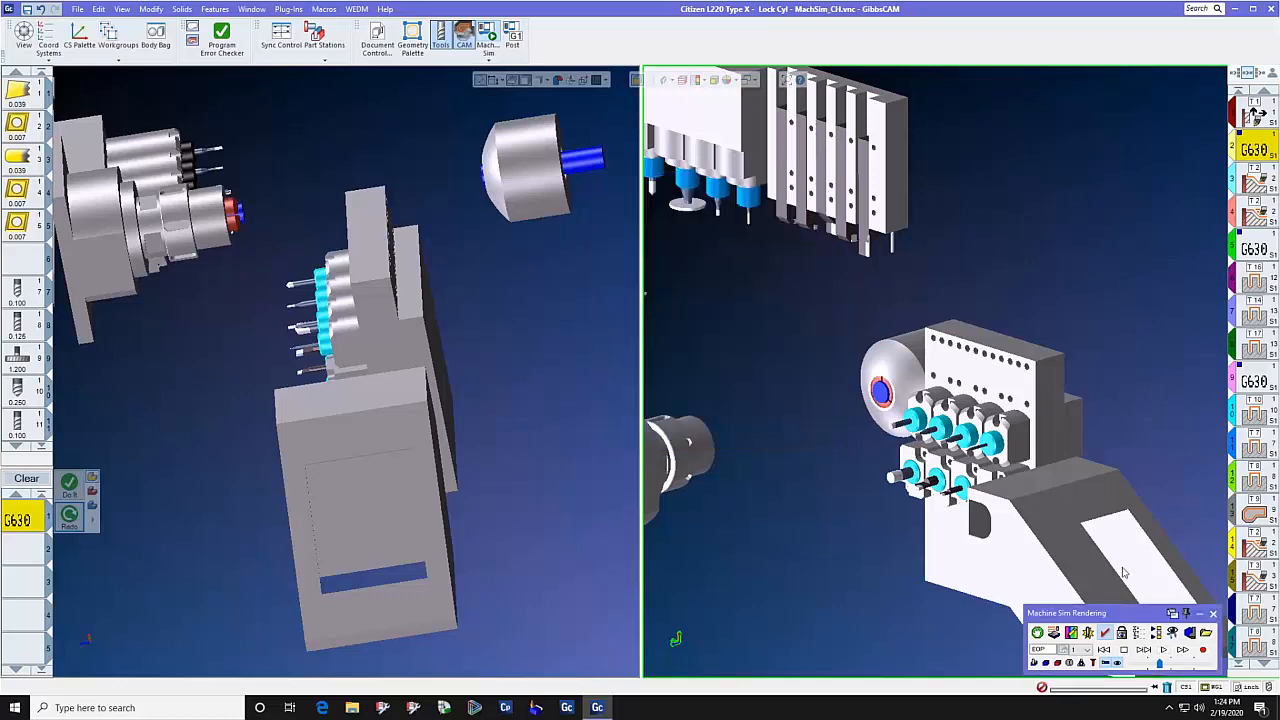
{"action": "left_click", "coordinate": [1104, 650]}
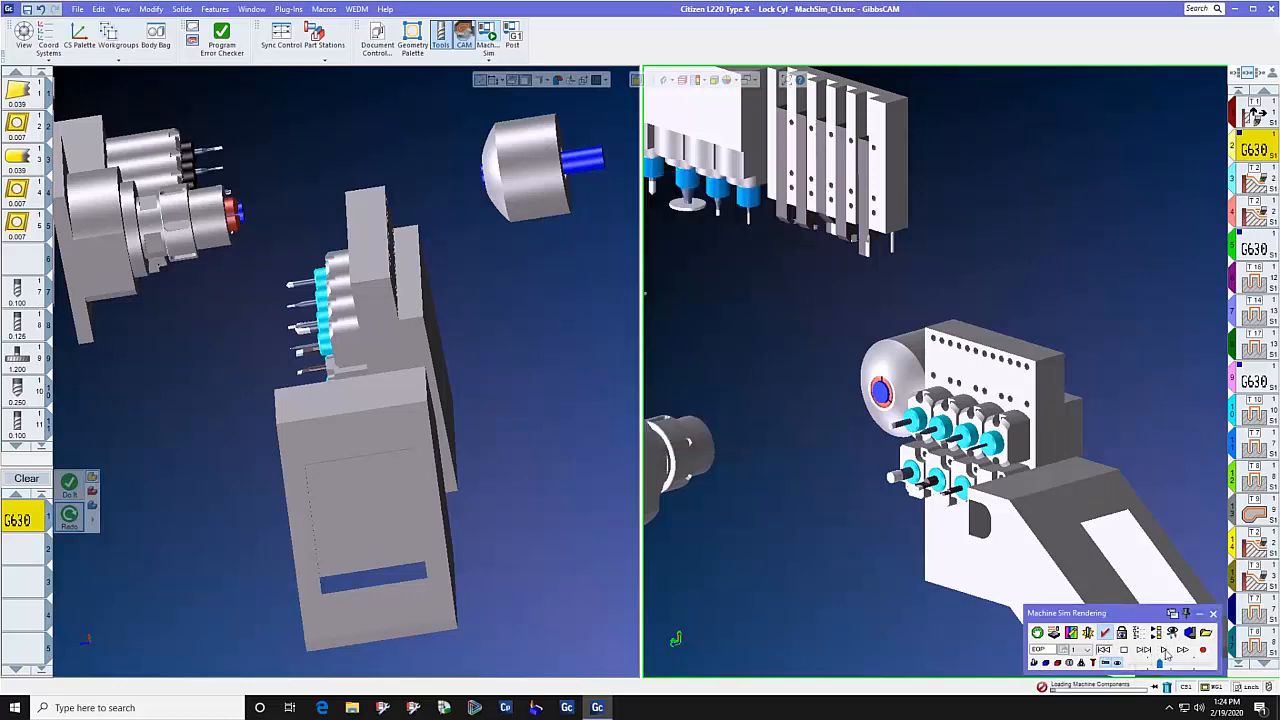
{"action": "left_click", "coordinate": [1164, 650]}
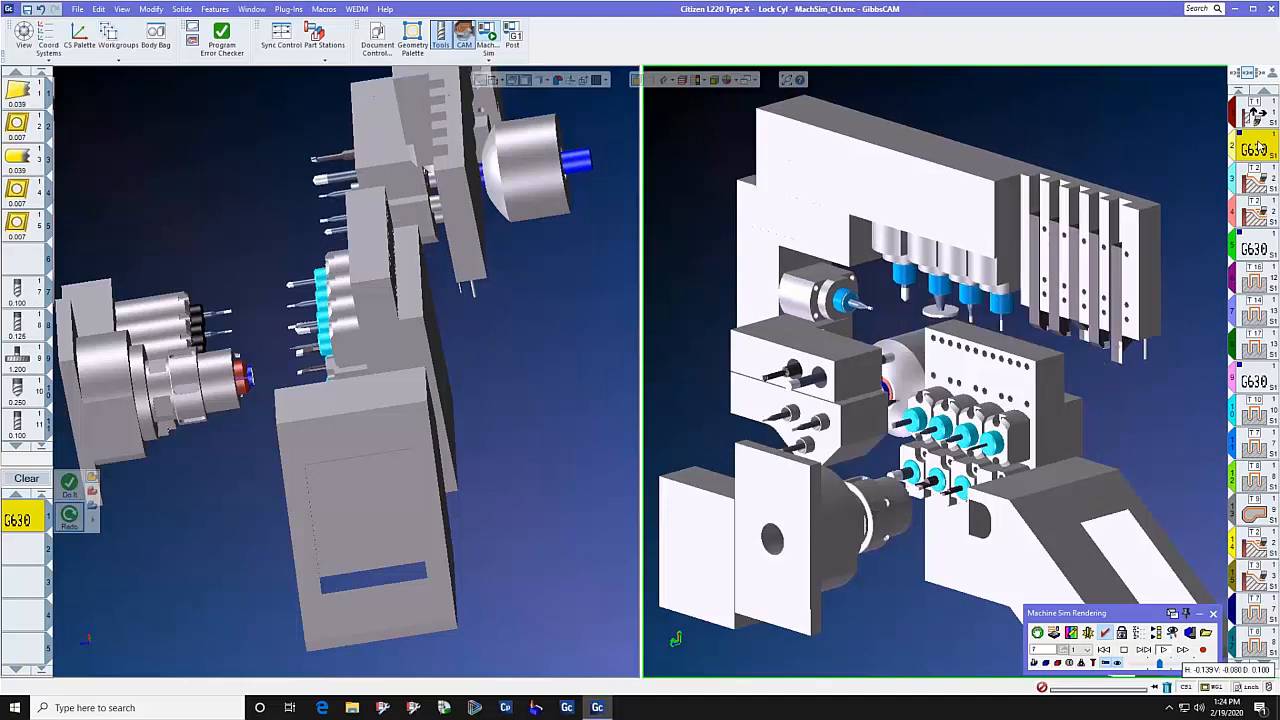
Reopen the utility process, switch it to Cutoff Part Transfer, and review its Grip, Cutoff, Return and Speed settings.
{"action": "double_click", "coordinate": [1256, 116]}
{"action": "left_click", "coordinate": [757, 205]}
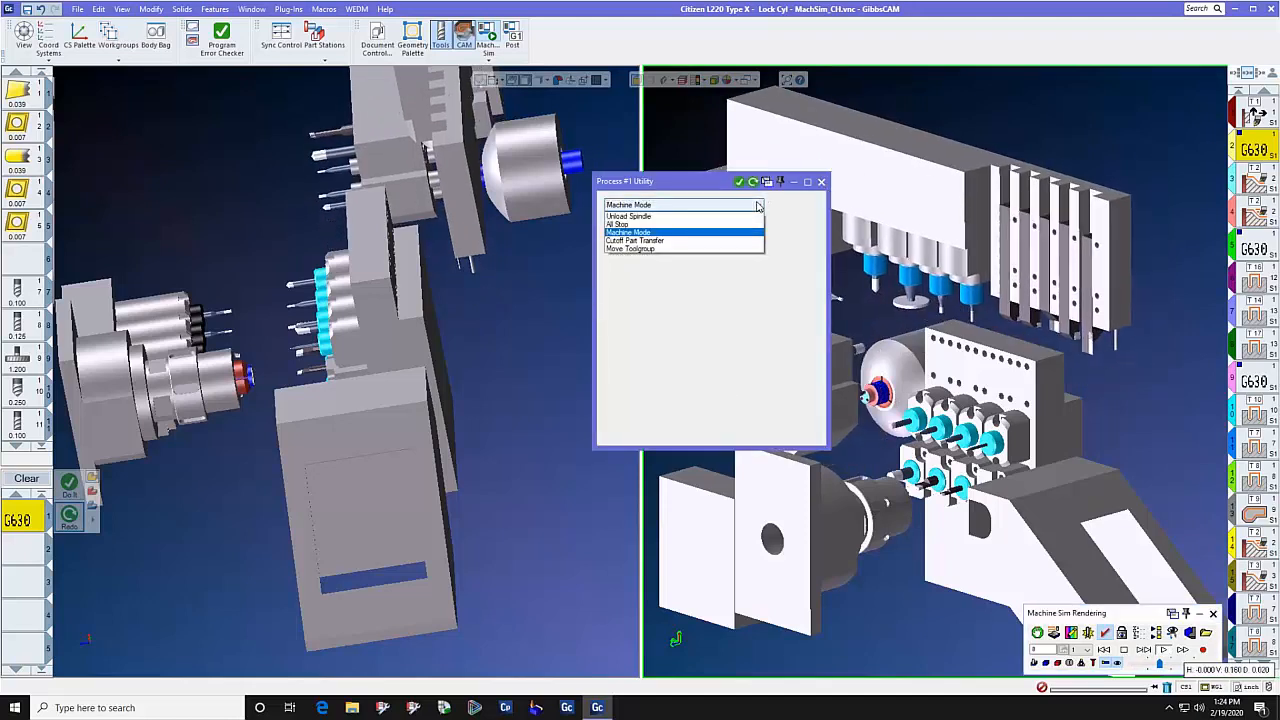
{"action": "left_click", "coordinate": [680, 240]}
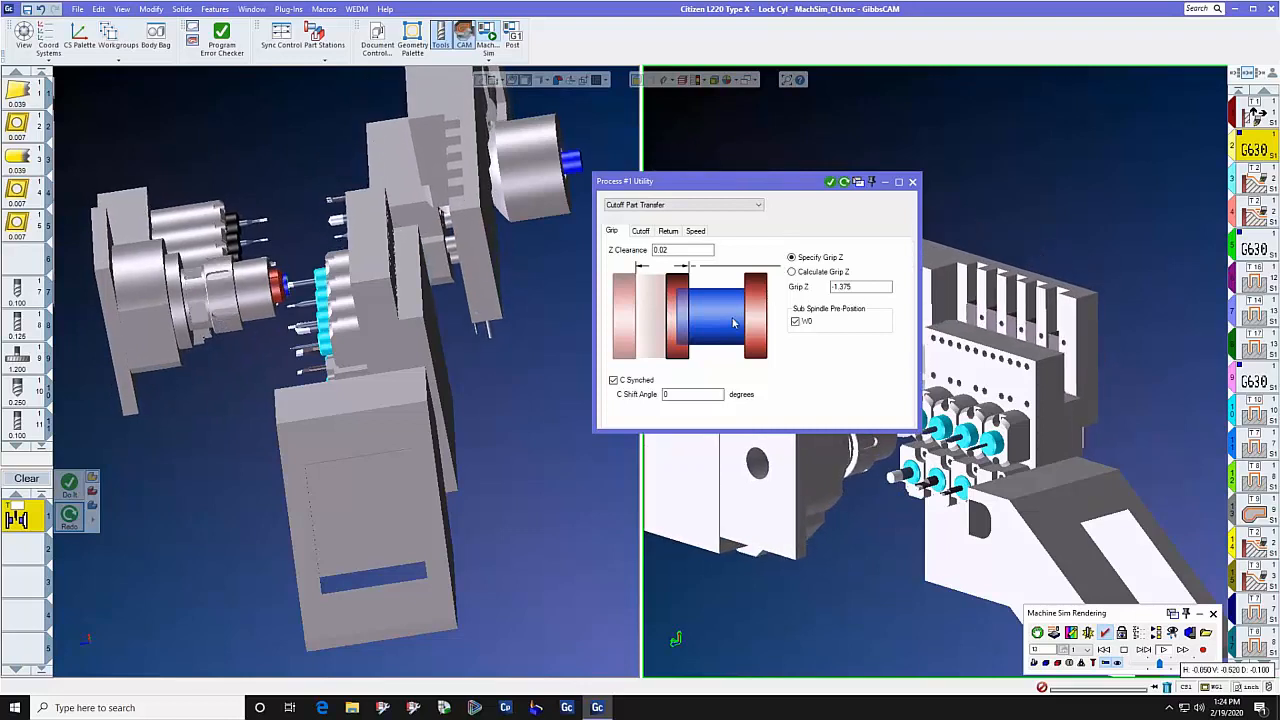
{"action": "left_click", "coordinate": [641, 231]}
{"action": "double_click", "coordinate": [681, 268]}
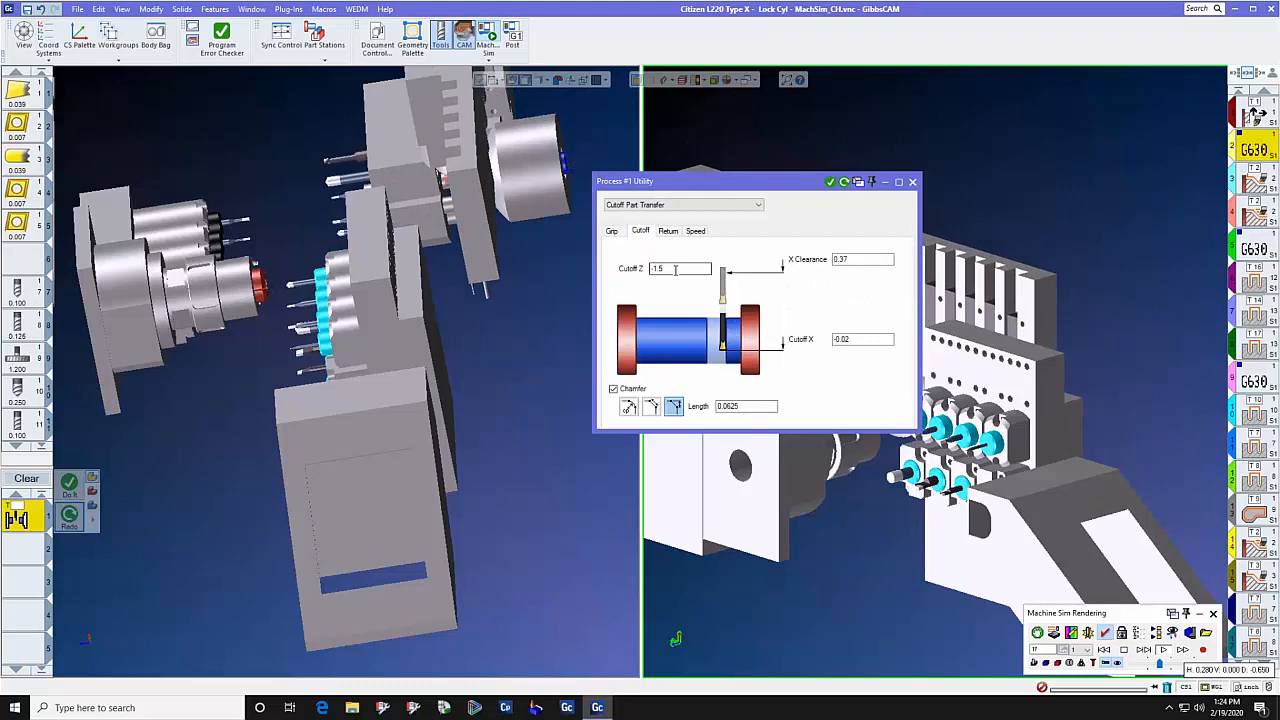
{"action": "left_click", "coordinate": [666, 231]}
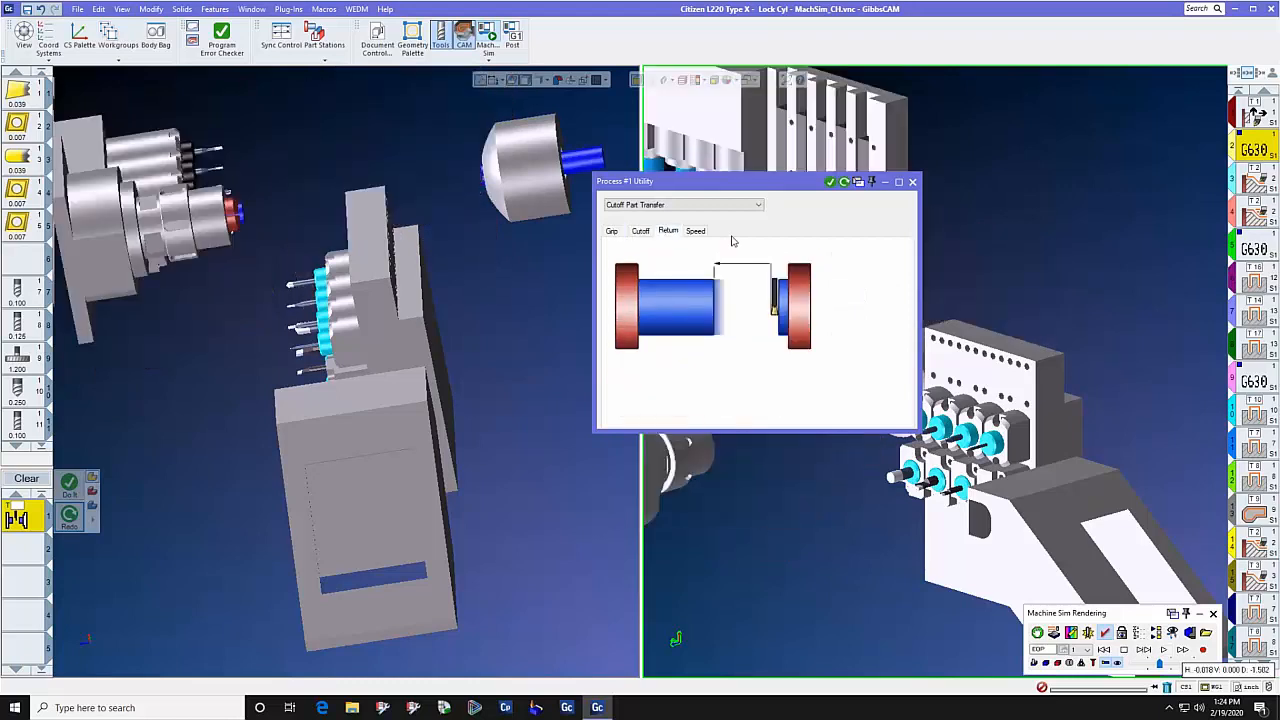
{"action": "left_click", "coordinate": [698, 233]}
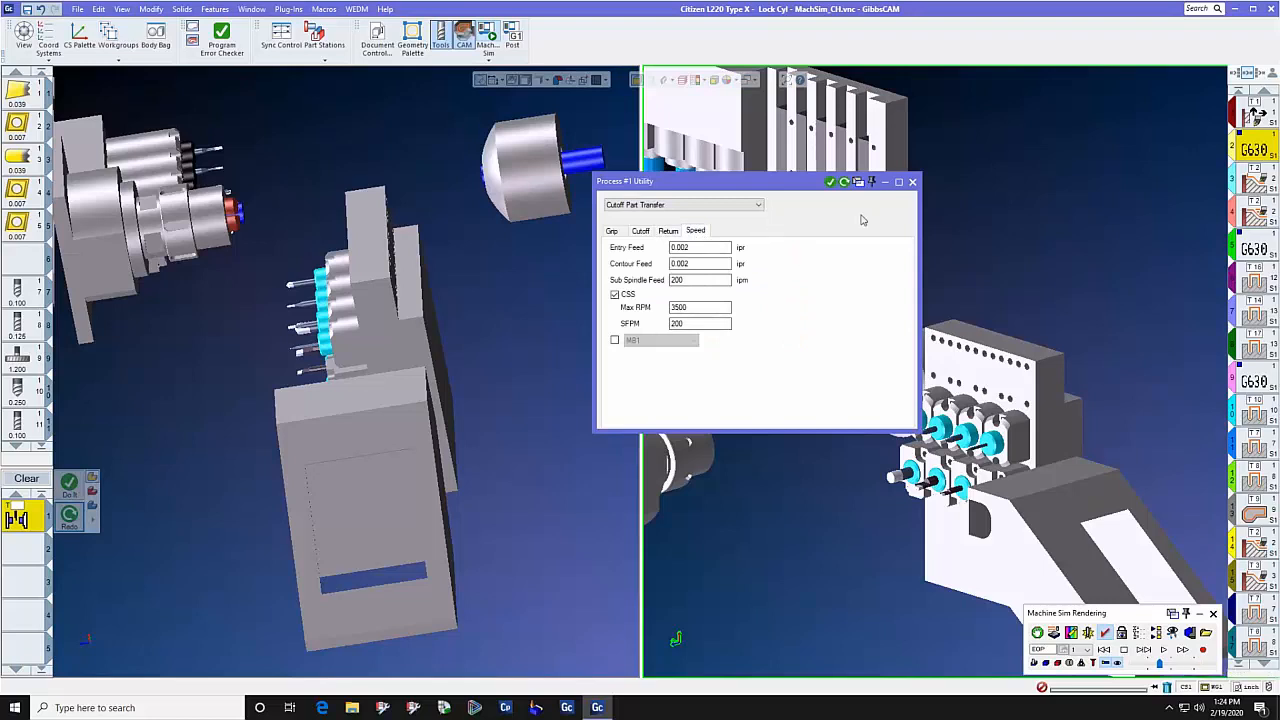
{"action": "left_click", "coordinate": [912, 183]}
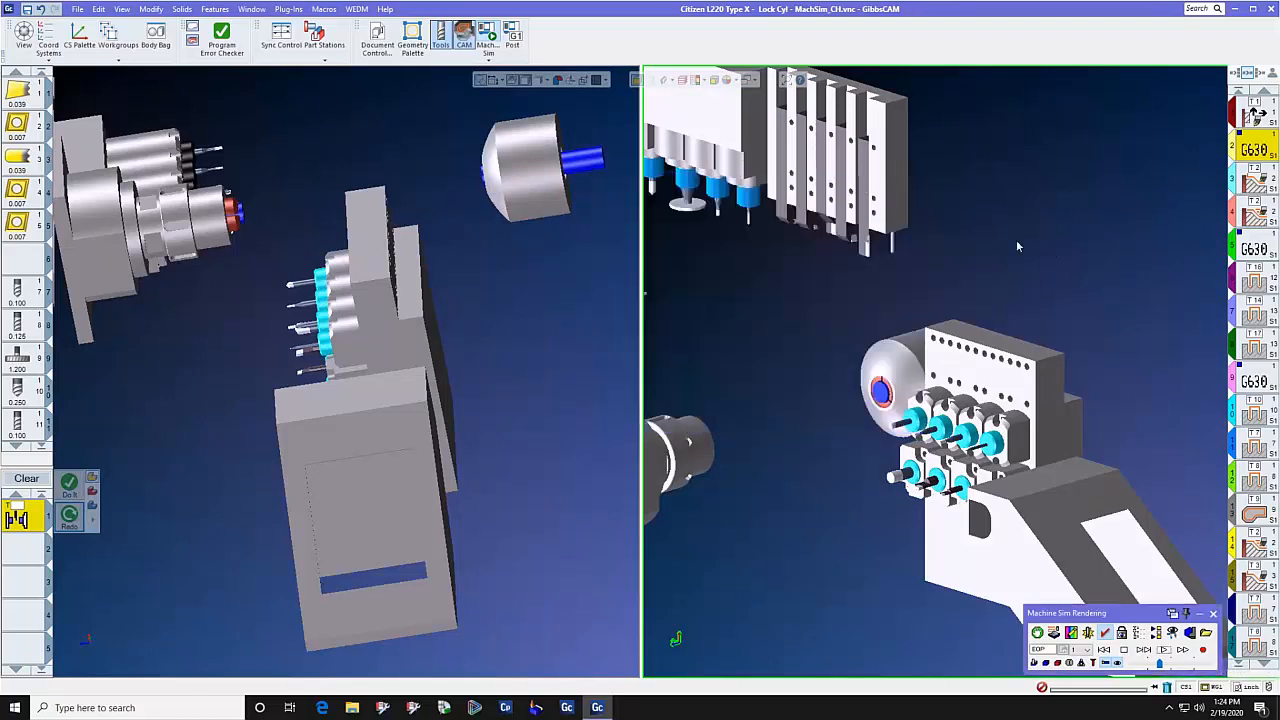
Run the simulation again, and open the Citizen L220E XII - Valve Piston part without saving the current one.
{"action": "left_click", "coordinate": [1164, 650]}
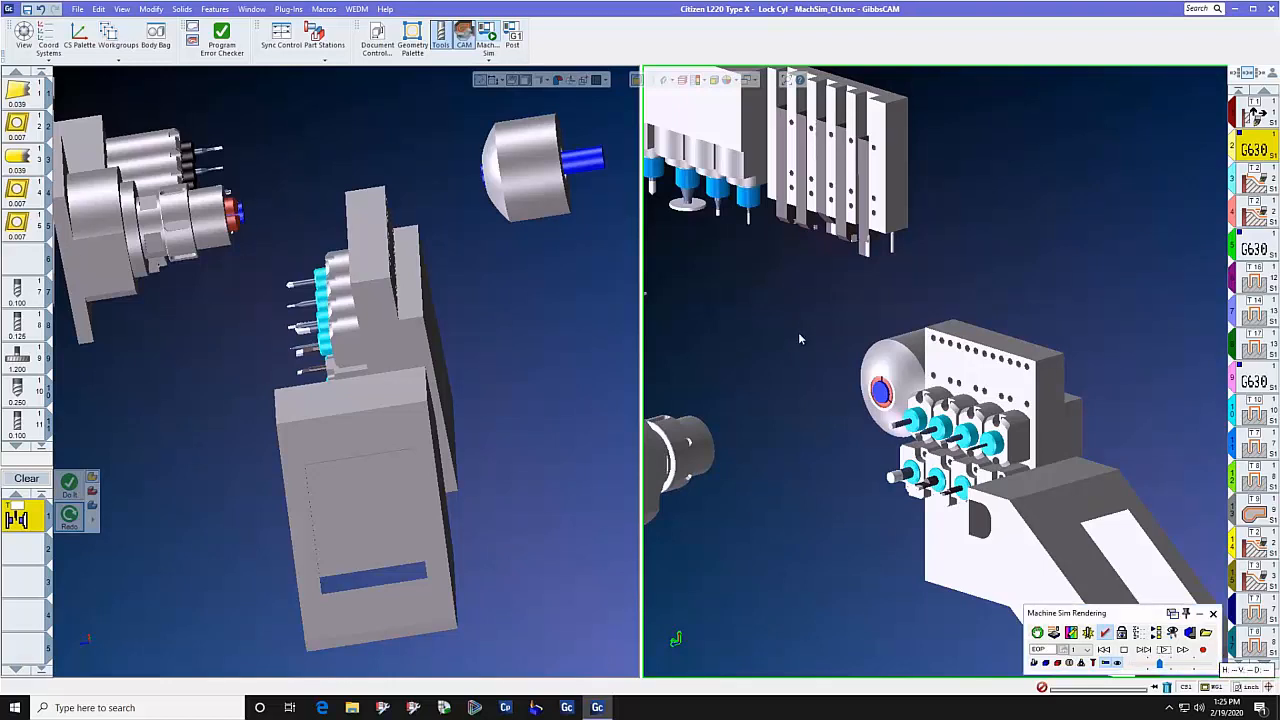
{"action": "left_click", "coordinate": [77, 9]}
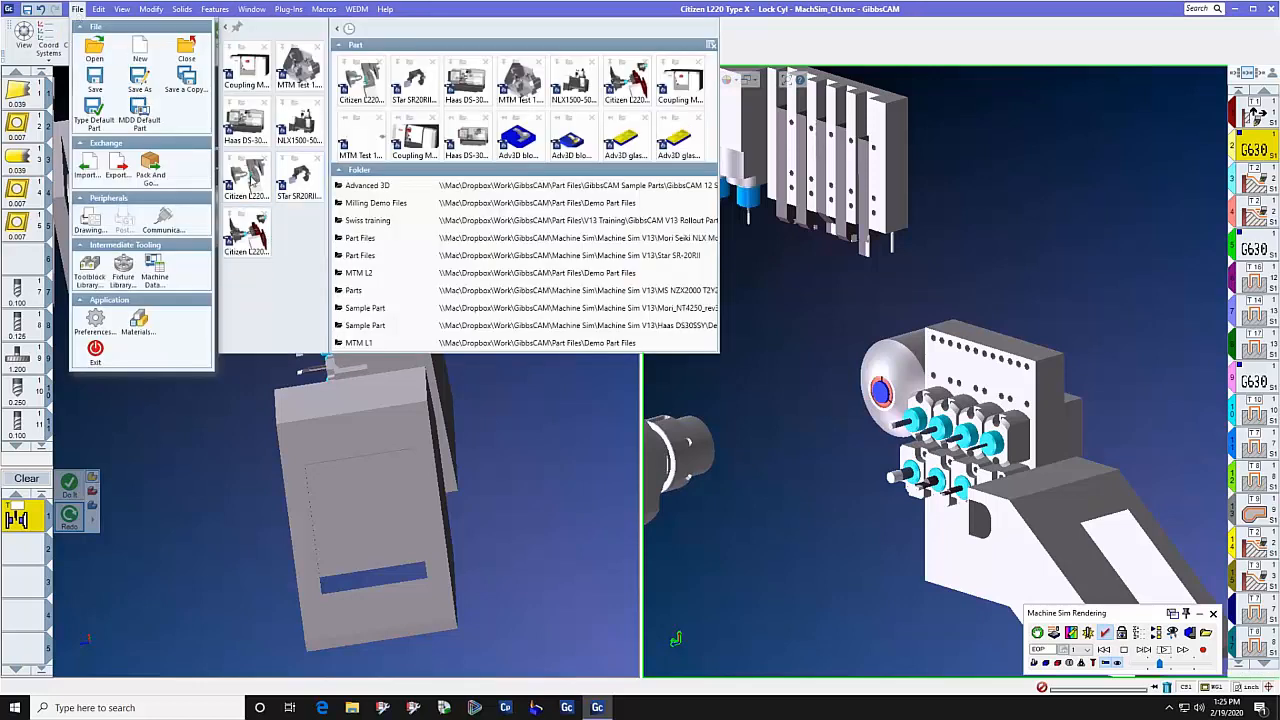
{"action": "left_click", "coordinate": [253, 228]}
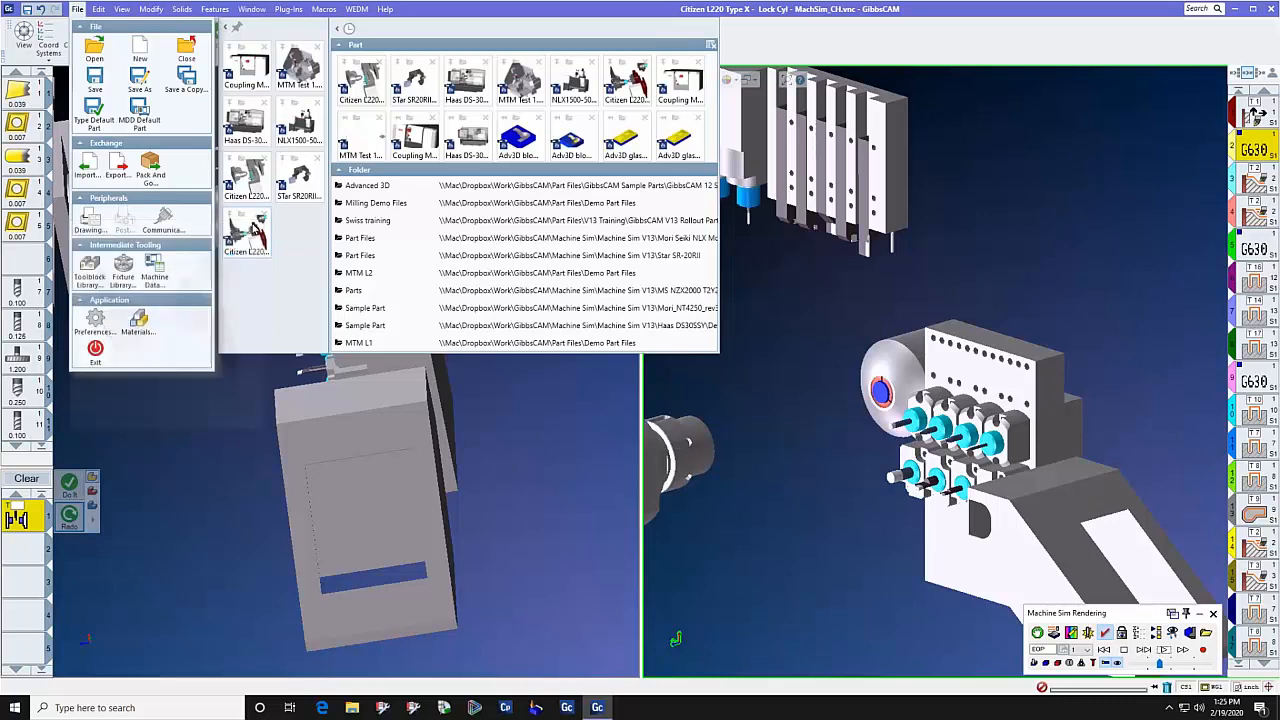
{"action": "left_click", "coordinate": [644, 376]}
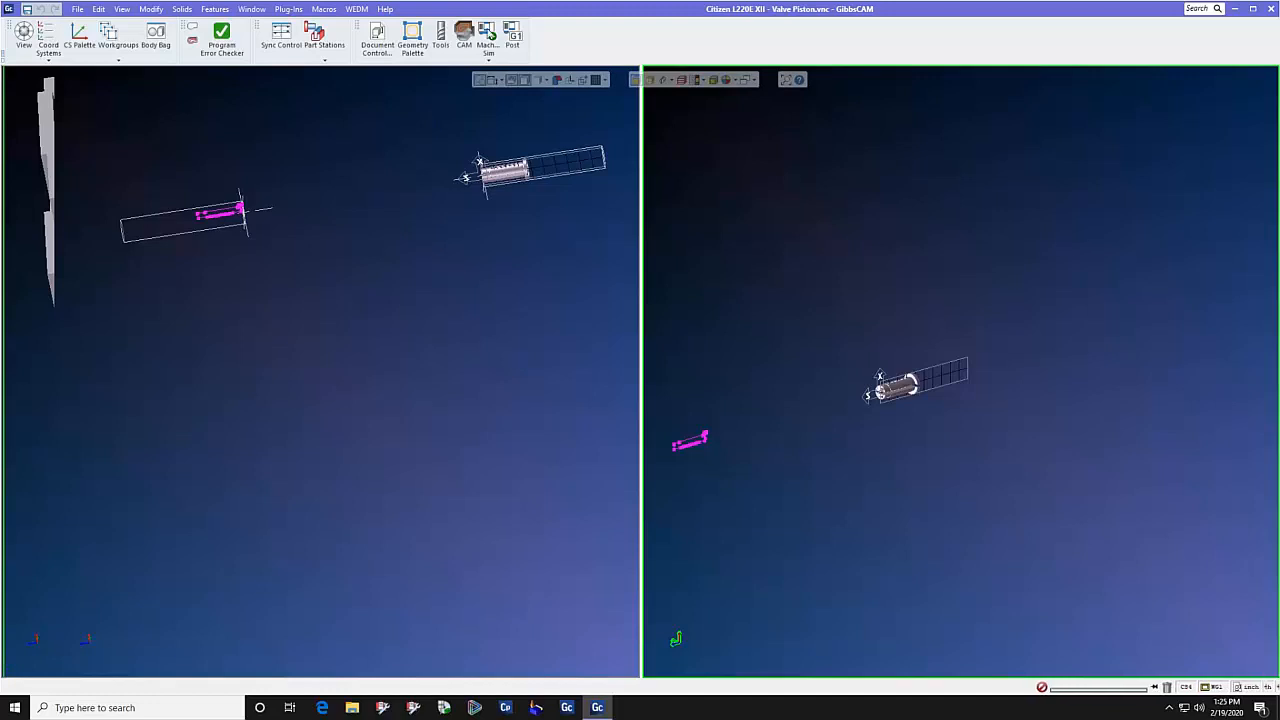
Start Machine Sim for the Valve Piston part and run the simulation of the Citizen L220E.
{"action": "left_click", "coordinate": [486, 35]}
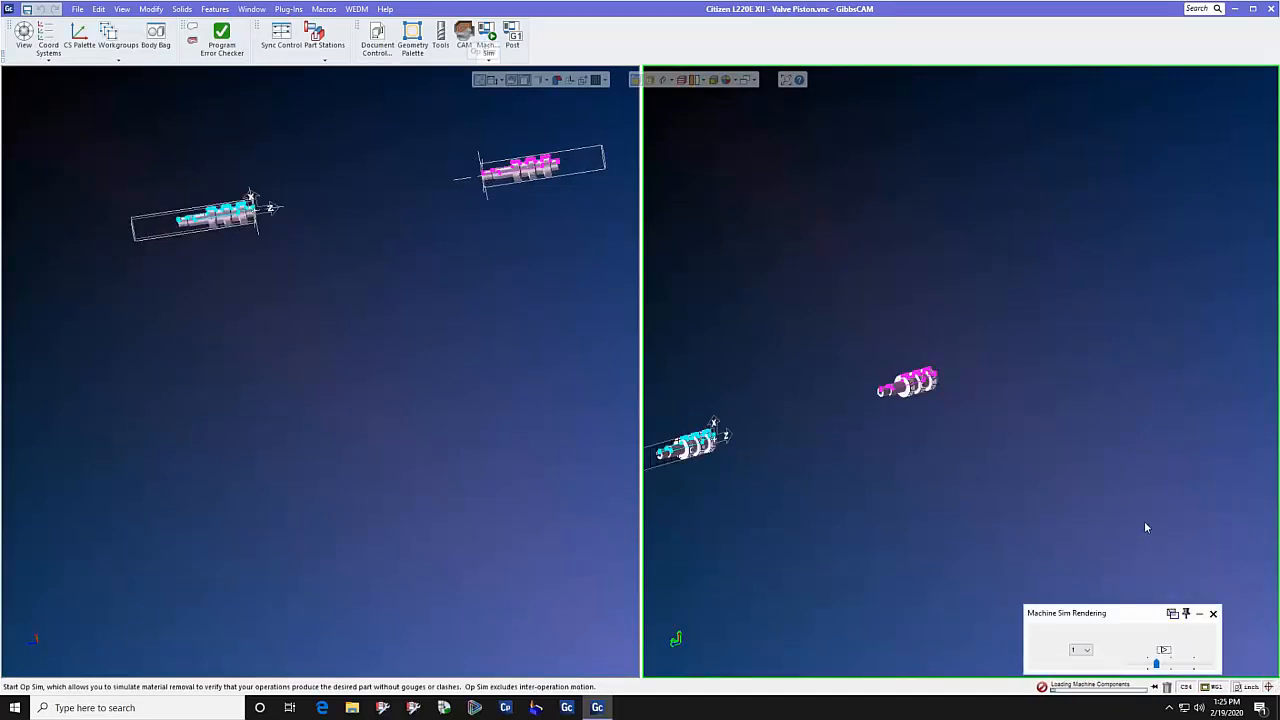
{"action": "left_click", "coordinate": [1164, 650]}
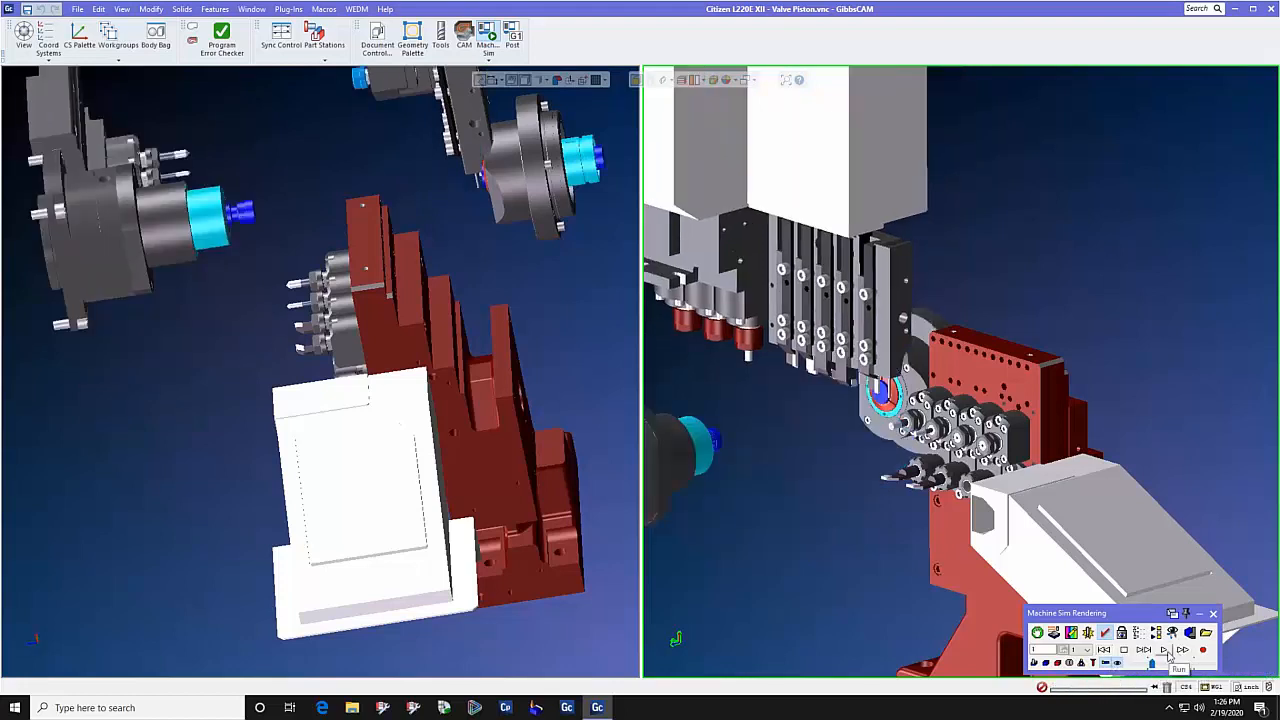
{"action": "left_click", "coordinate": [1165, 650]}
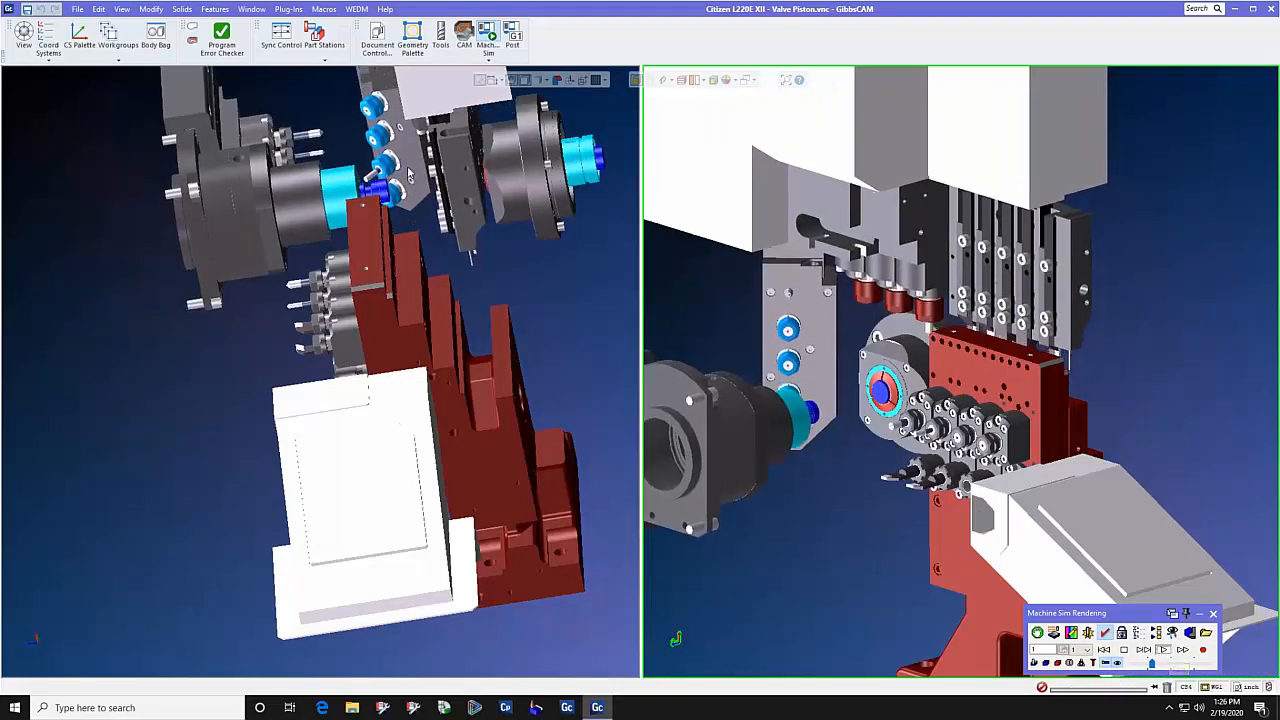
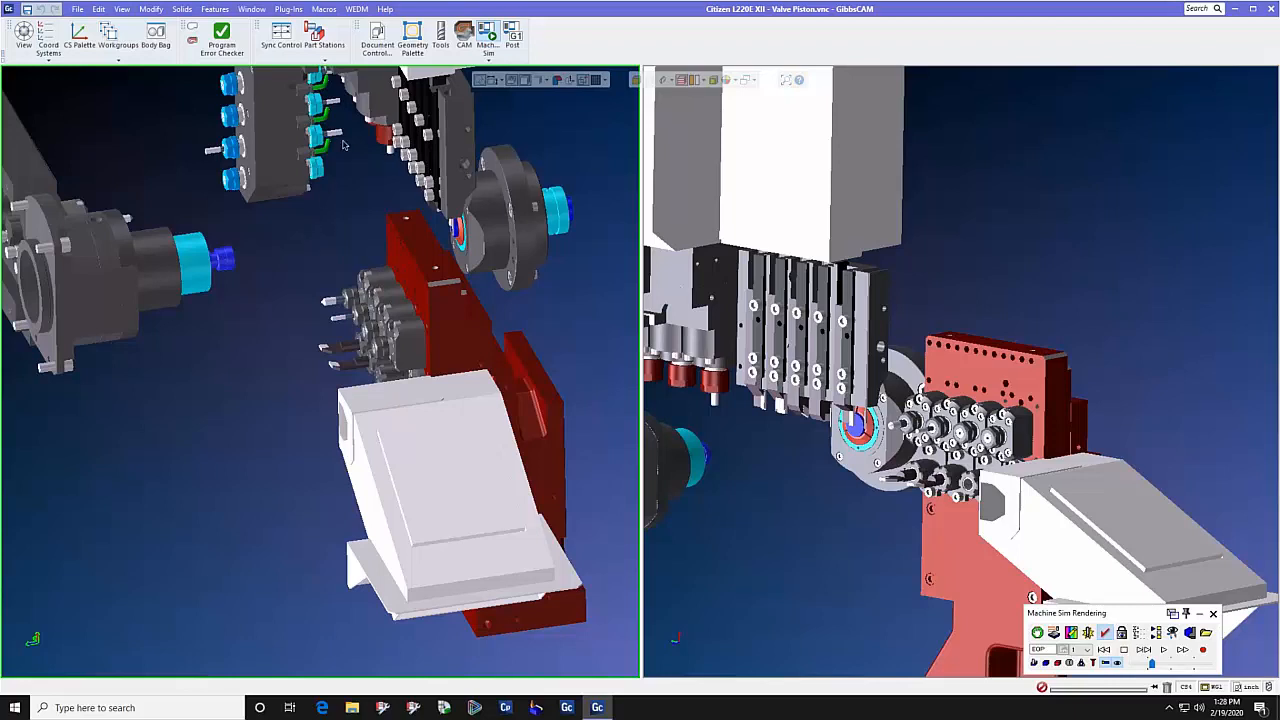
Review the Valve Piston document's machine, material and main spindle workspace settings in Document Control.
{"action": "left_click", "coordinate": [379, 40]}
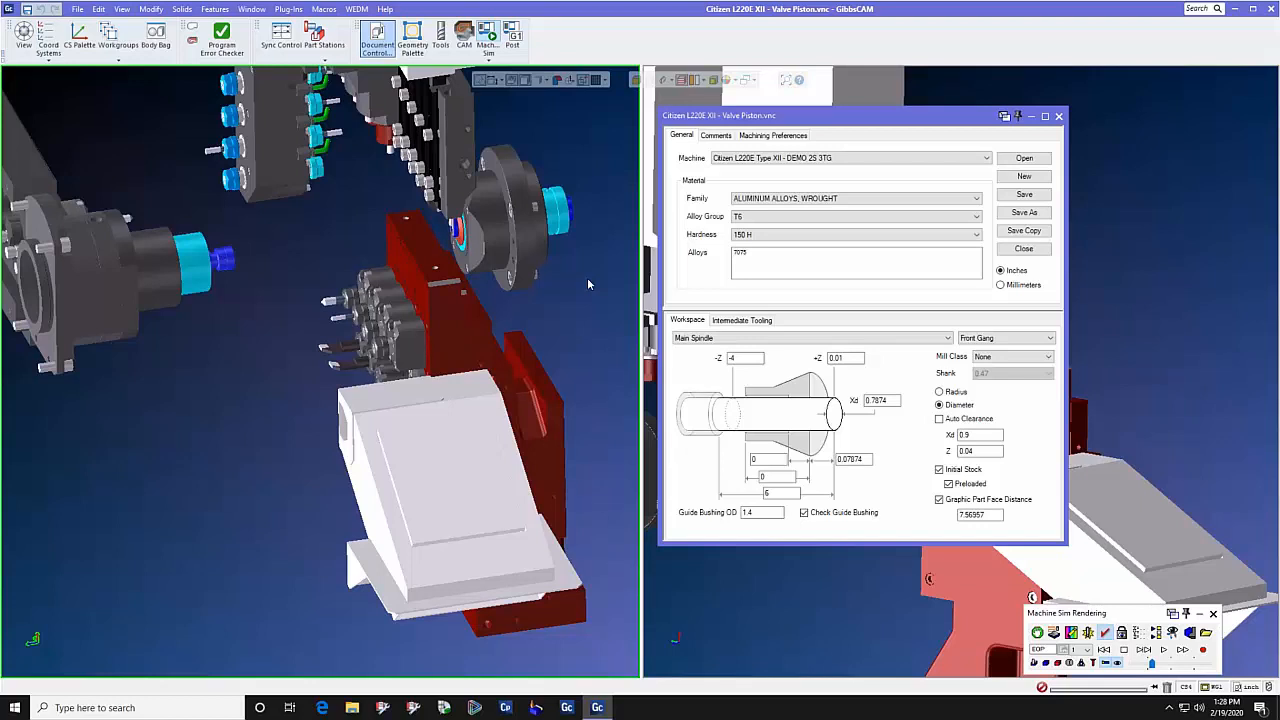
{"action": "left_click_drag", "start_coordinate": [795, 118], "coordinate": [537, 133]}
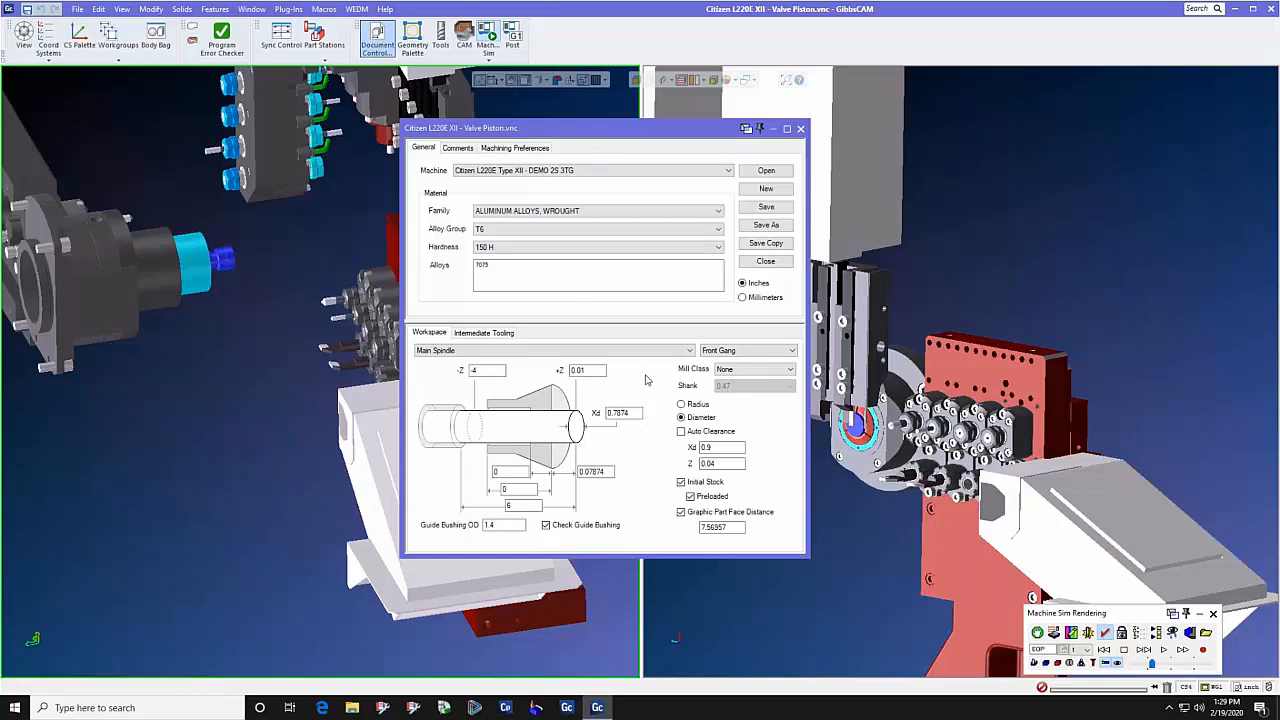
{"action": "left_click", "coordinate": [800, 129]}
Display the tool and operation lists and create a VMM utility process with no tool in the first process slot.
{"action": "left_click", "coordinate": [440, 36]}
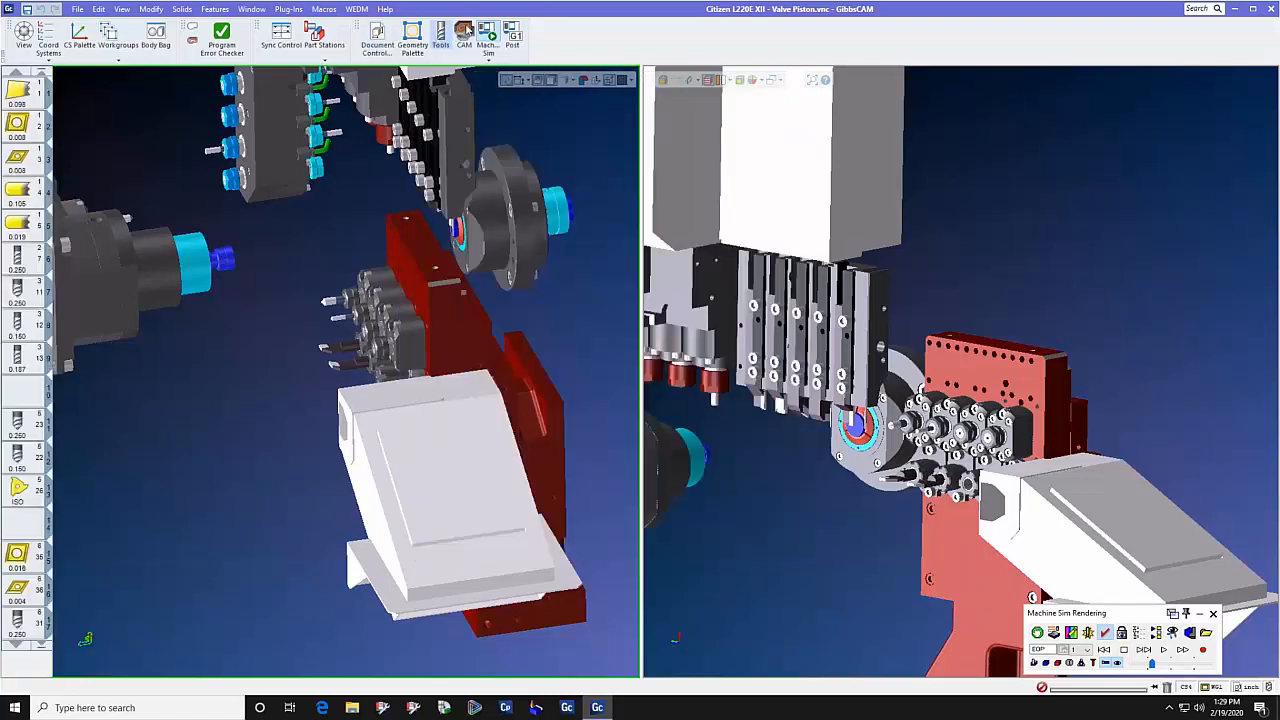
{"action": "left_click", "coordinate": [463, 37]}
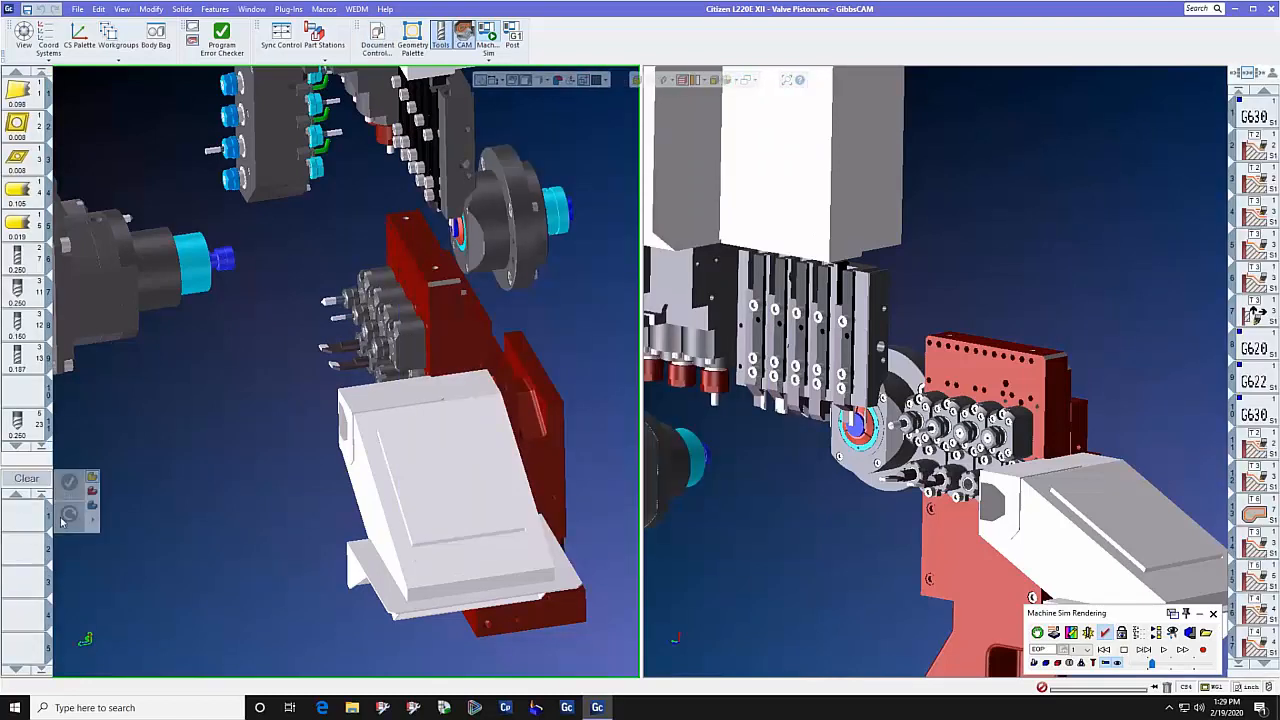
{"action": "right_click", "coordinate": [22, 517]}
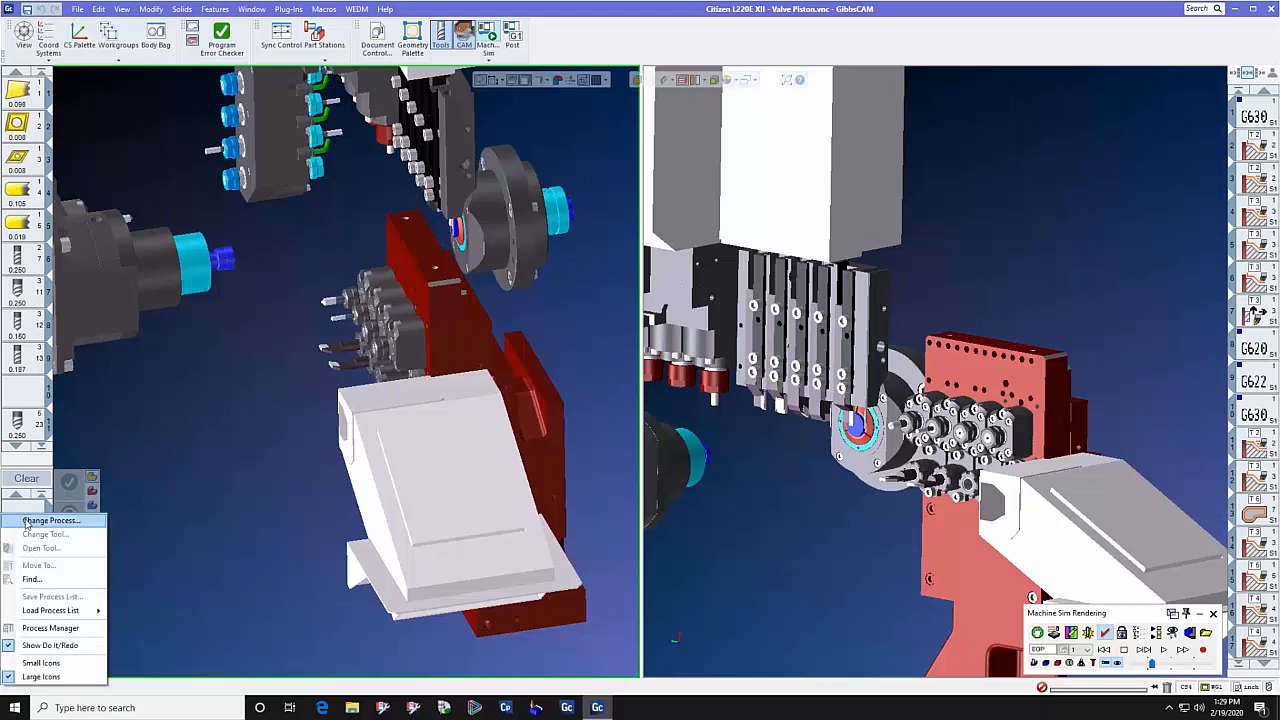
{"action": "left_click", "coordinate": [50, 521]}
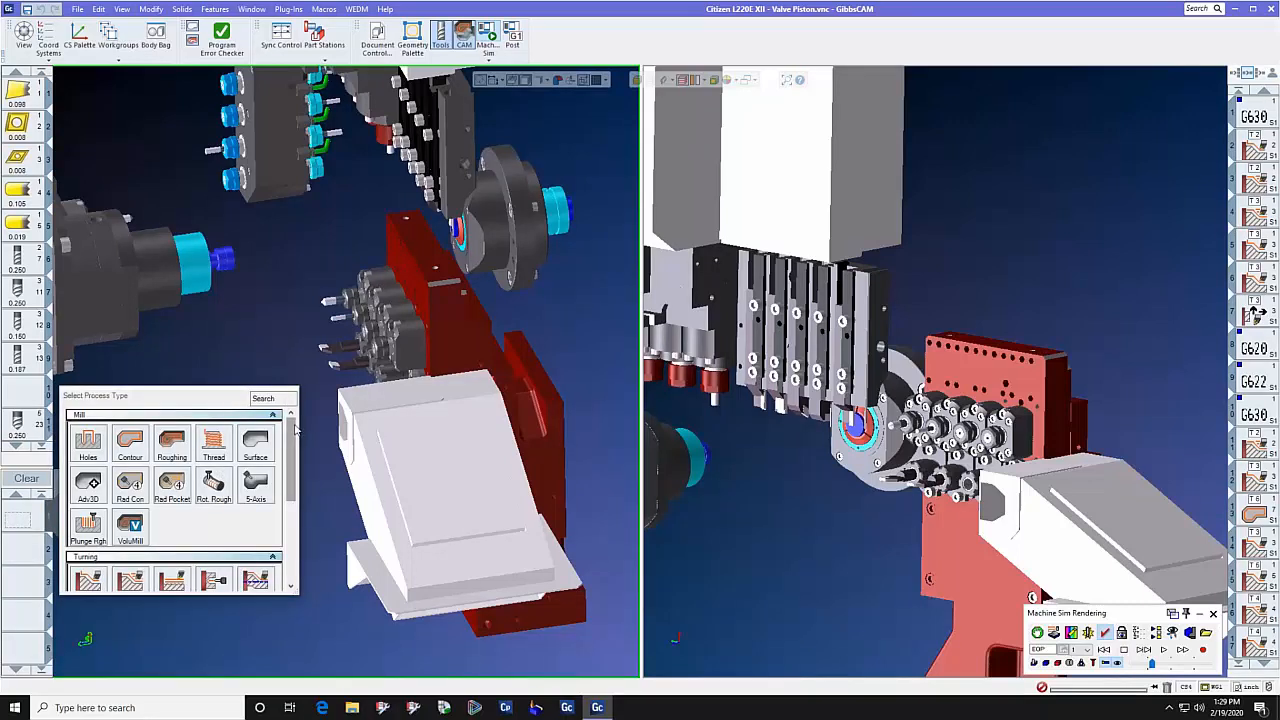
{"action": "left_click_drag", "start_coordinate": [295, 428], "coordinate": [290, 513]}
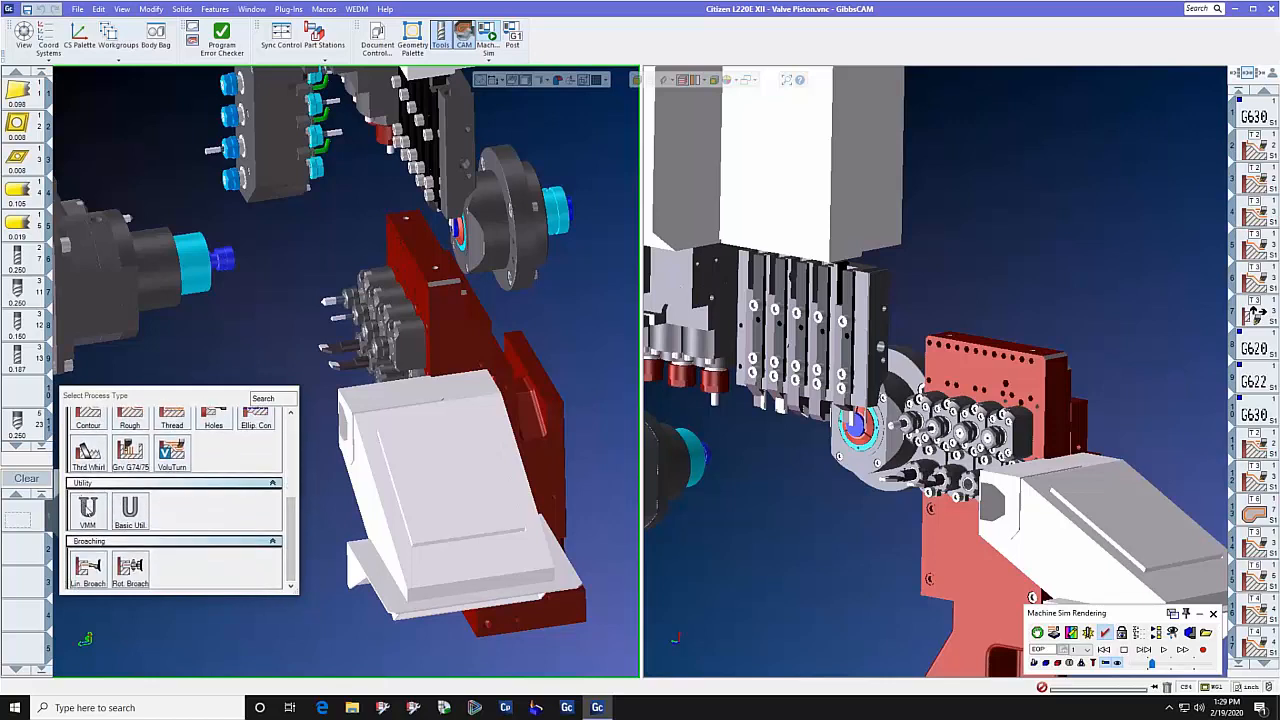
{"action": "left_click", "coordinate": [87, 512]}
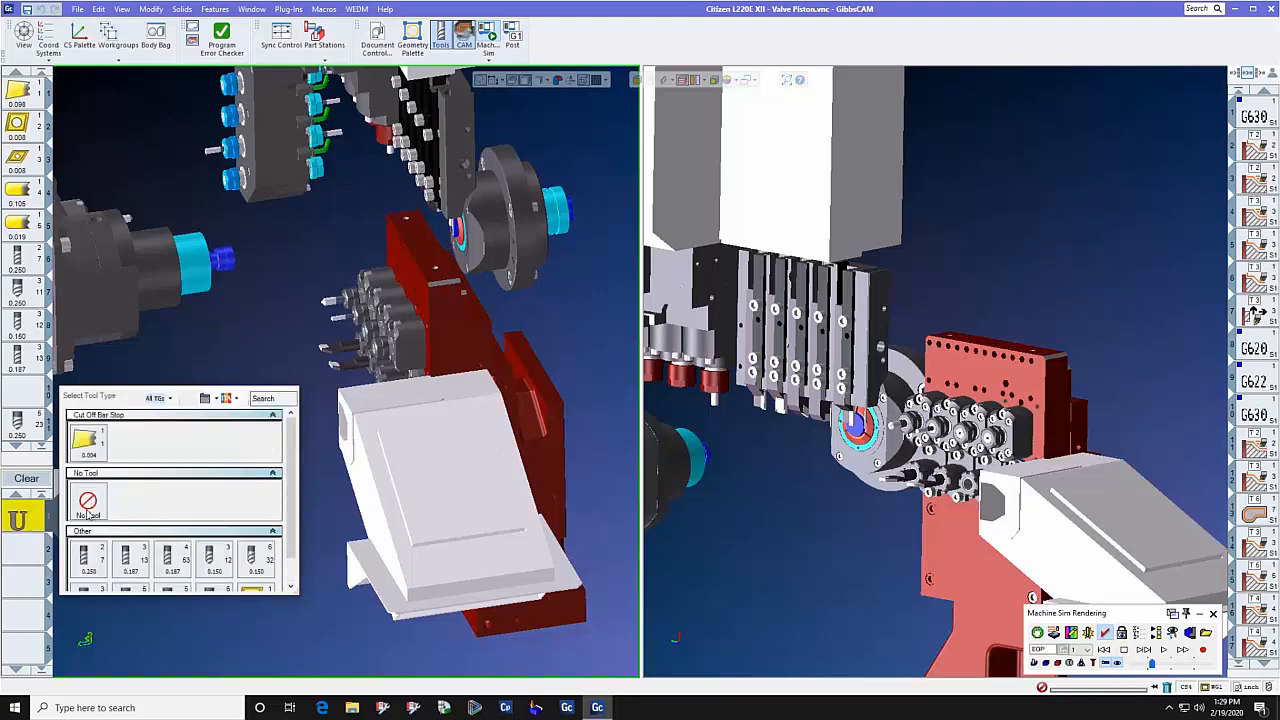
{"action": "left_click", "coordinate": [88, 504]}
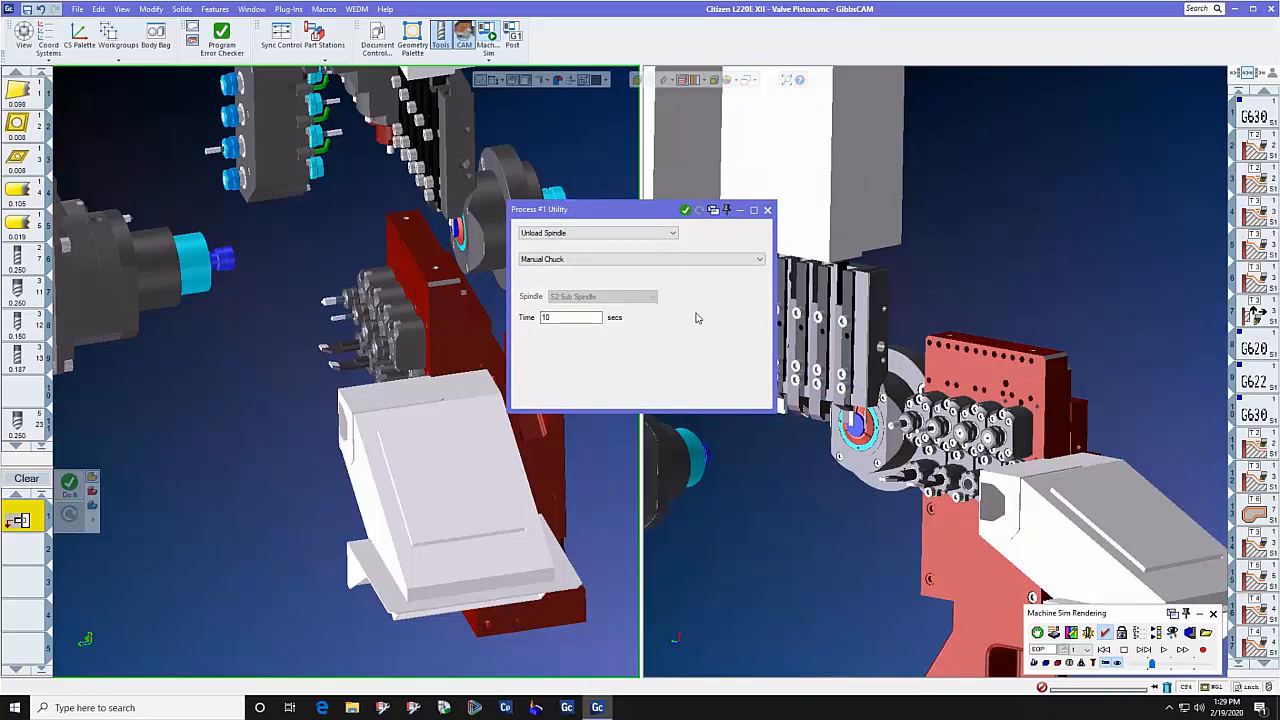
Review the available utility types, keeping Unload Spindle, and replay the Valve Piston simulation from the start.
{"action": "left_click", "coordinate": [671, 234]}
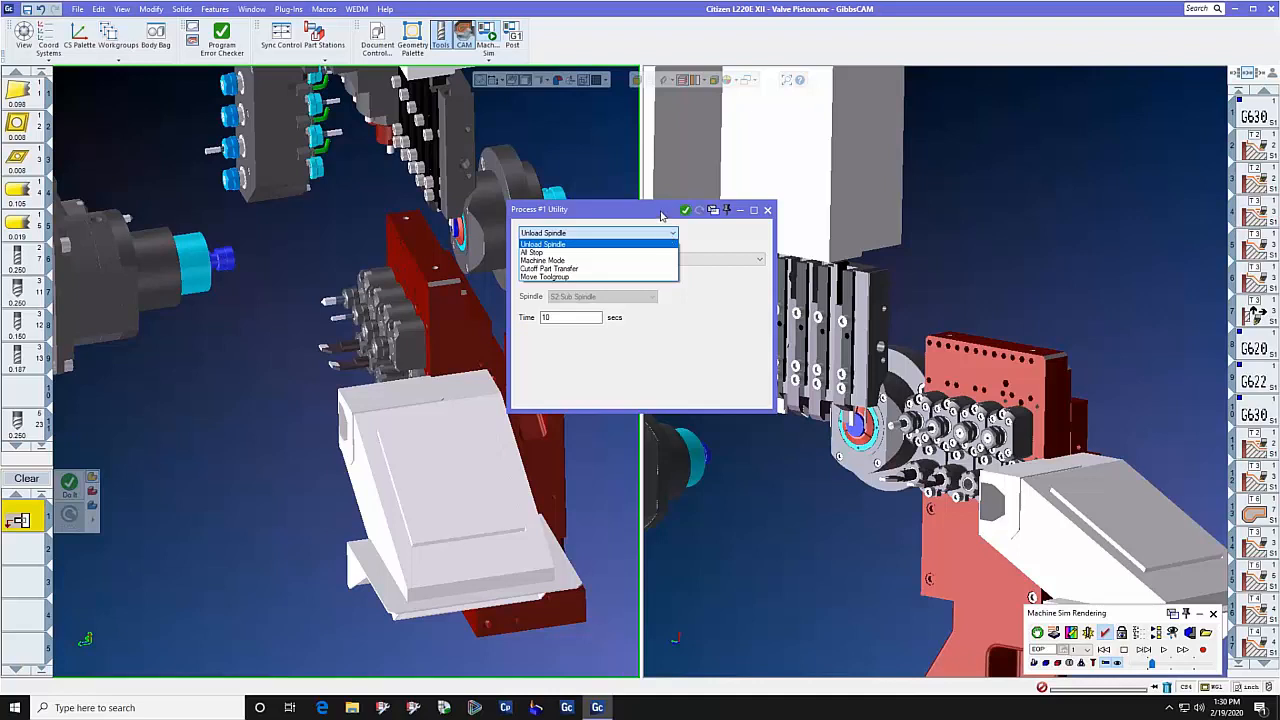
{"action": "left_click", "coordinate": [697, 233]}
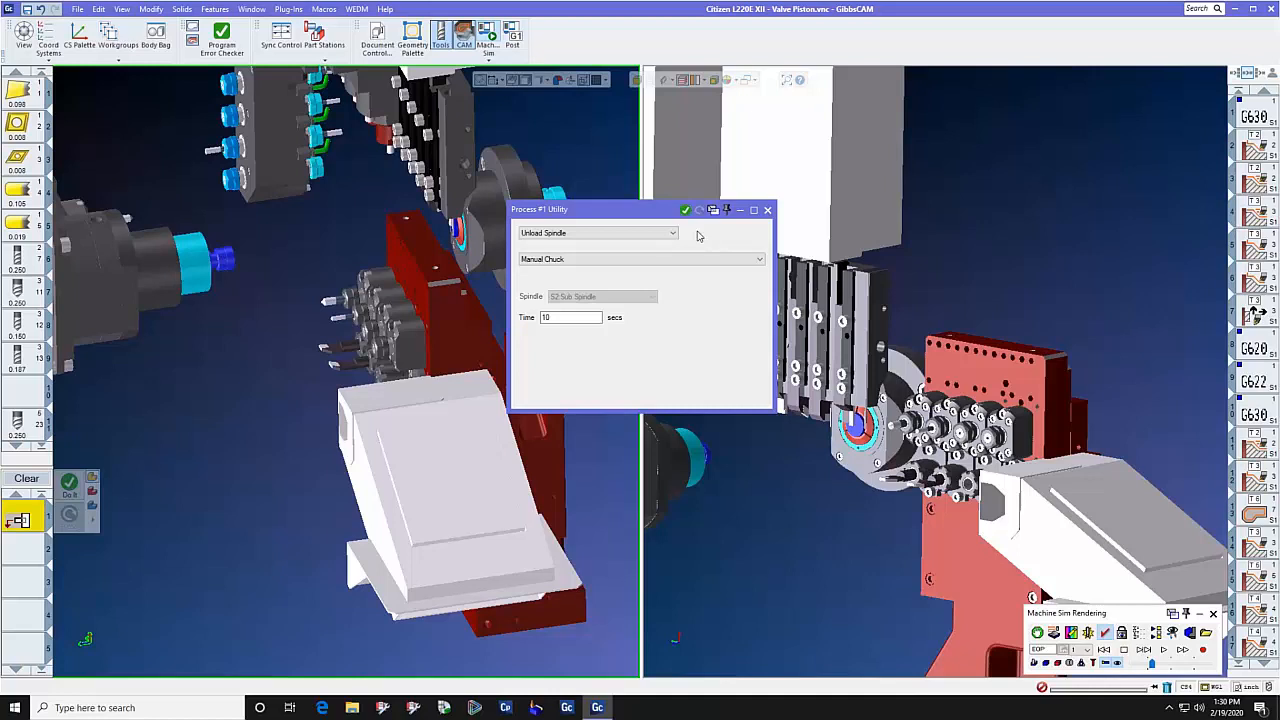
{"action": "left_click", "coordinate": [768, 210]}
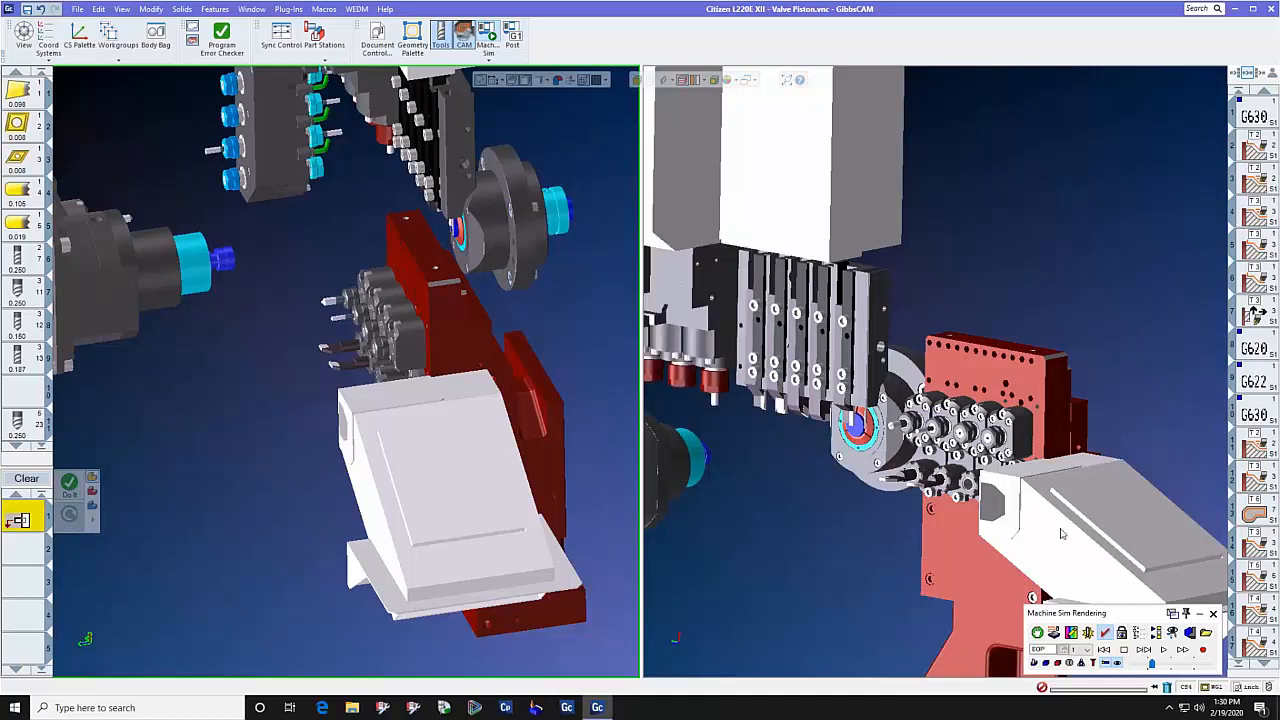
{"action": "left_click", "coordinate": [1104, 650]}
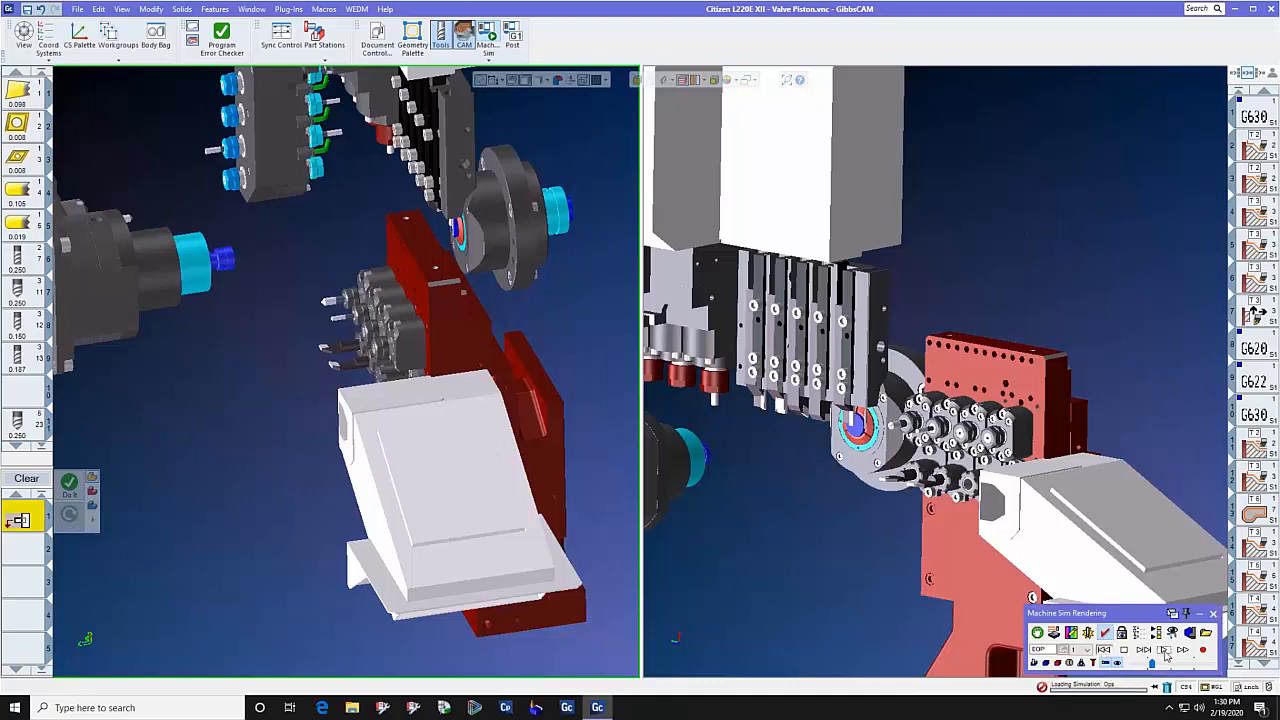
{"action": "left_click", "coordinate": [1165, 650]}
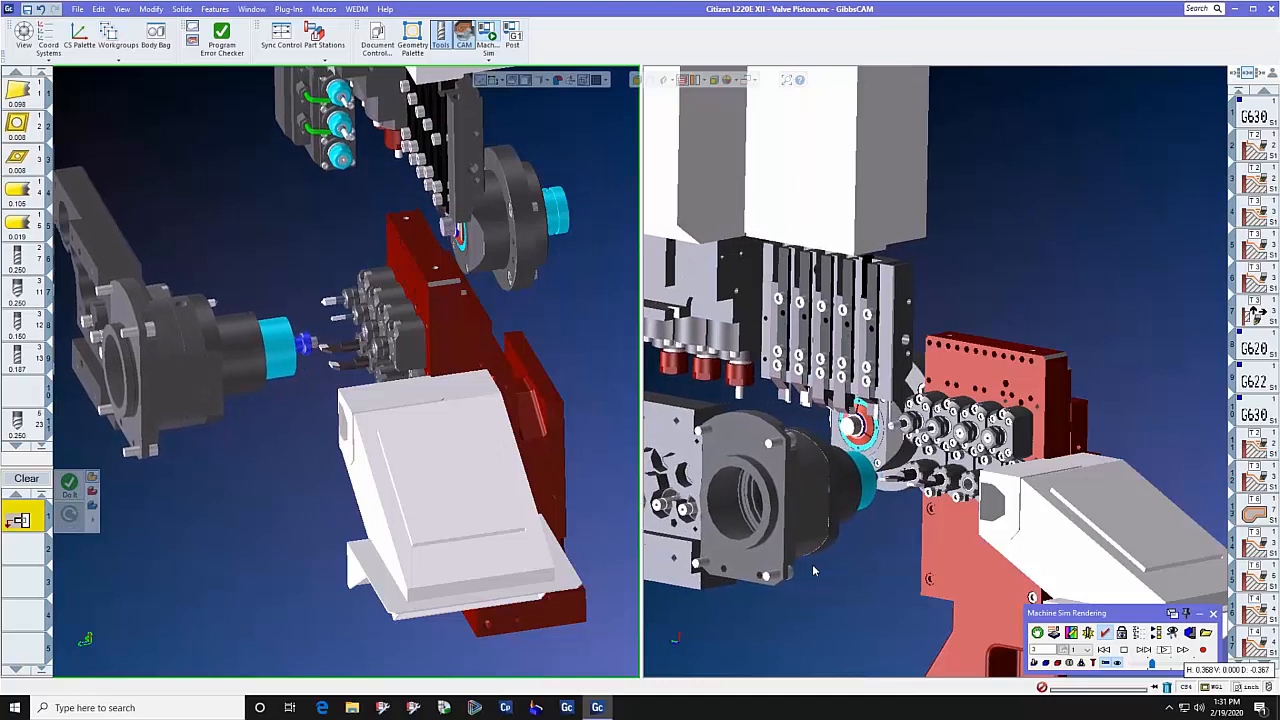
Open the Coupling MoriNT4250.vnc part without saving changes to the Valve Piston part.
{"action": "left_click", "coordinate": [78, 10]}
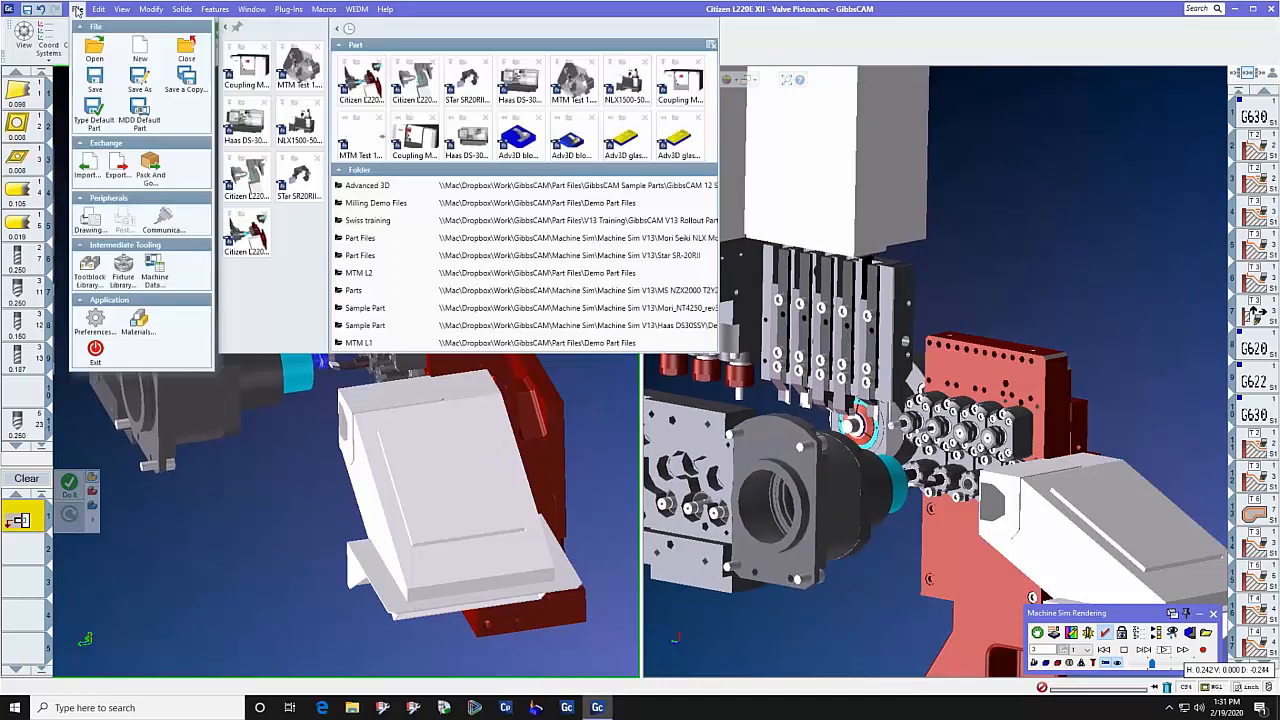
{"action": "left_click", "coordinate": [240, 78]}
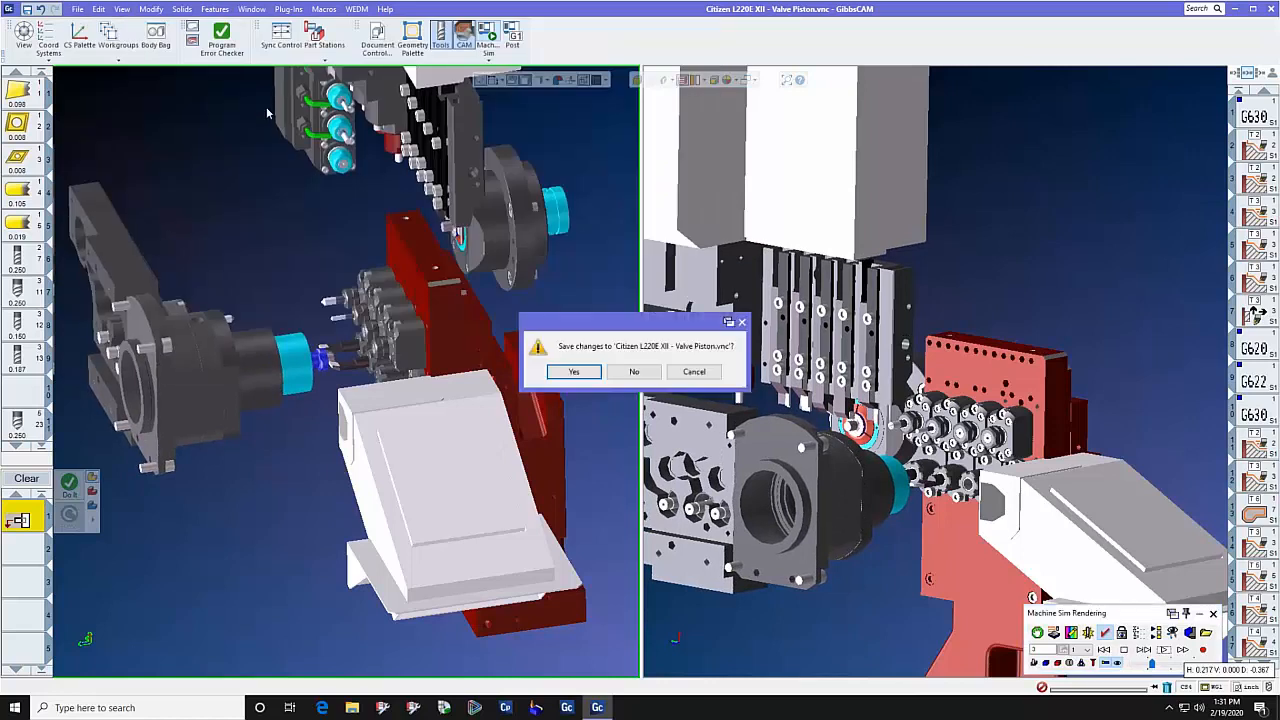
{"action": "left_click", "coordinate": [633, 384]}
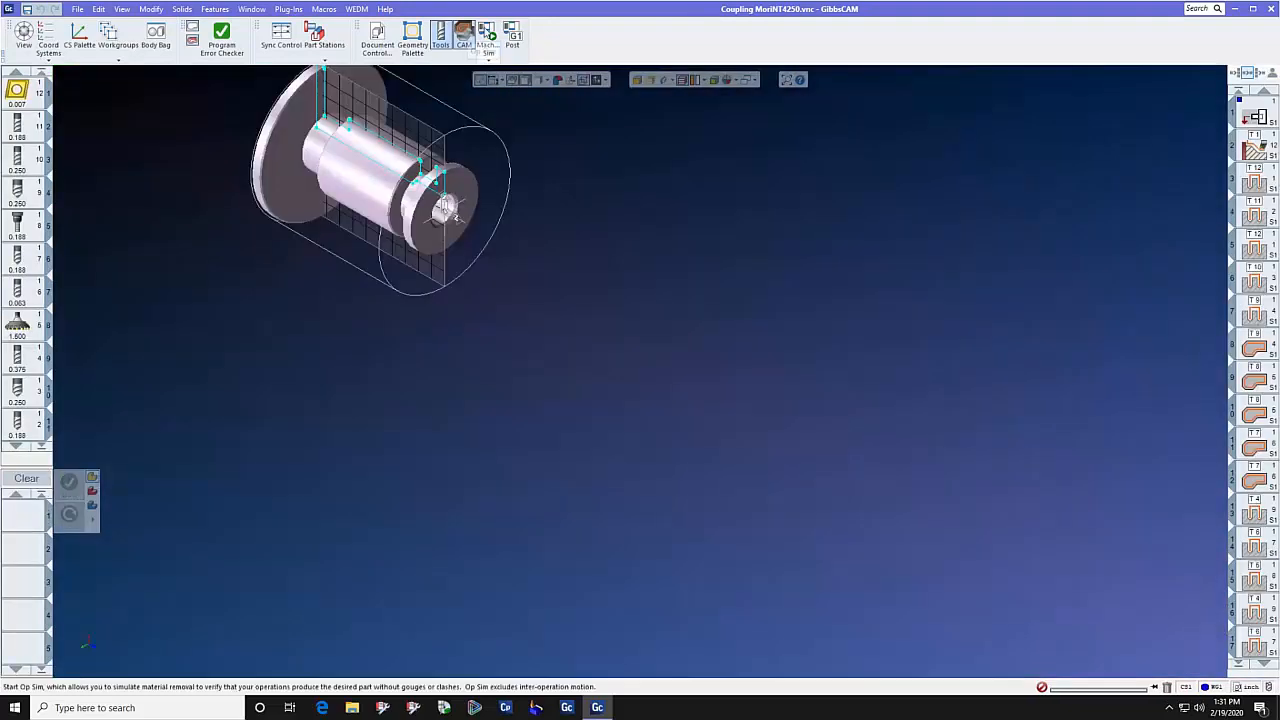
Run the machine simulation of the coupling on the Mori Seiki NT4250 DCG, view it closer, and replay it.
{"action": "left_click", "coordinate": [488, 40]}
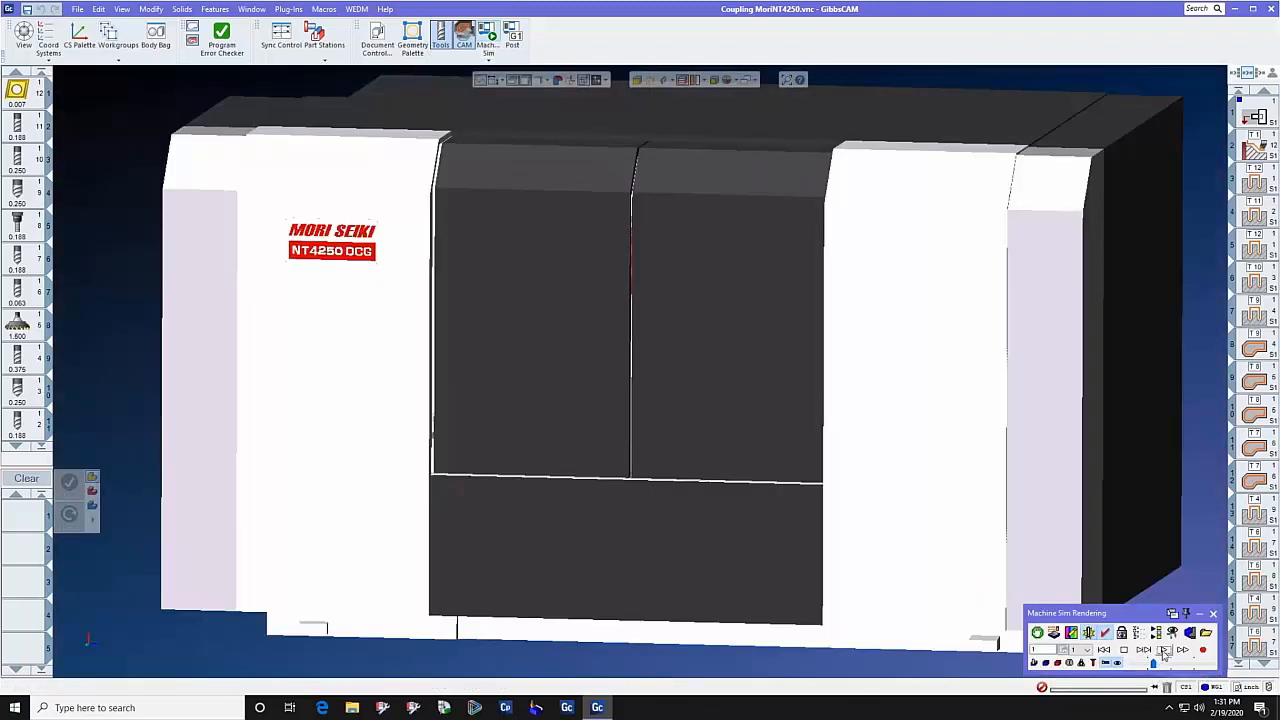
{"action": "left_click", "coordinate": [1164, 650]}
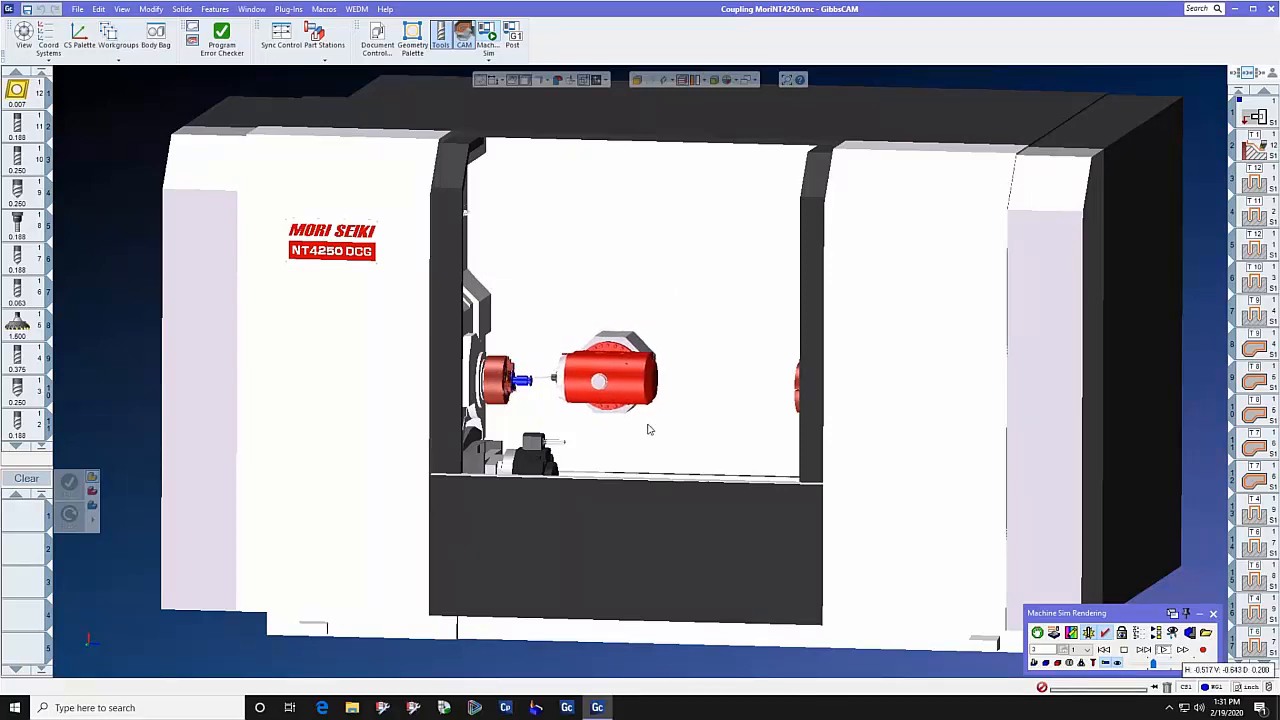
{"action": "scroll", "coordinate": [648, 429], "scroll_direction": "up", "scroll_amount": 2}
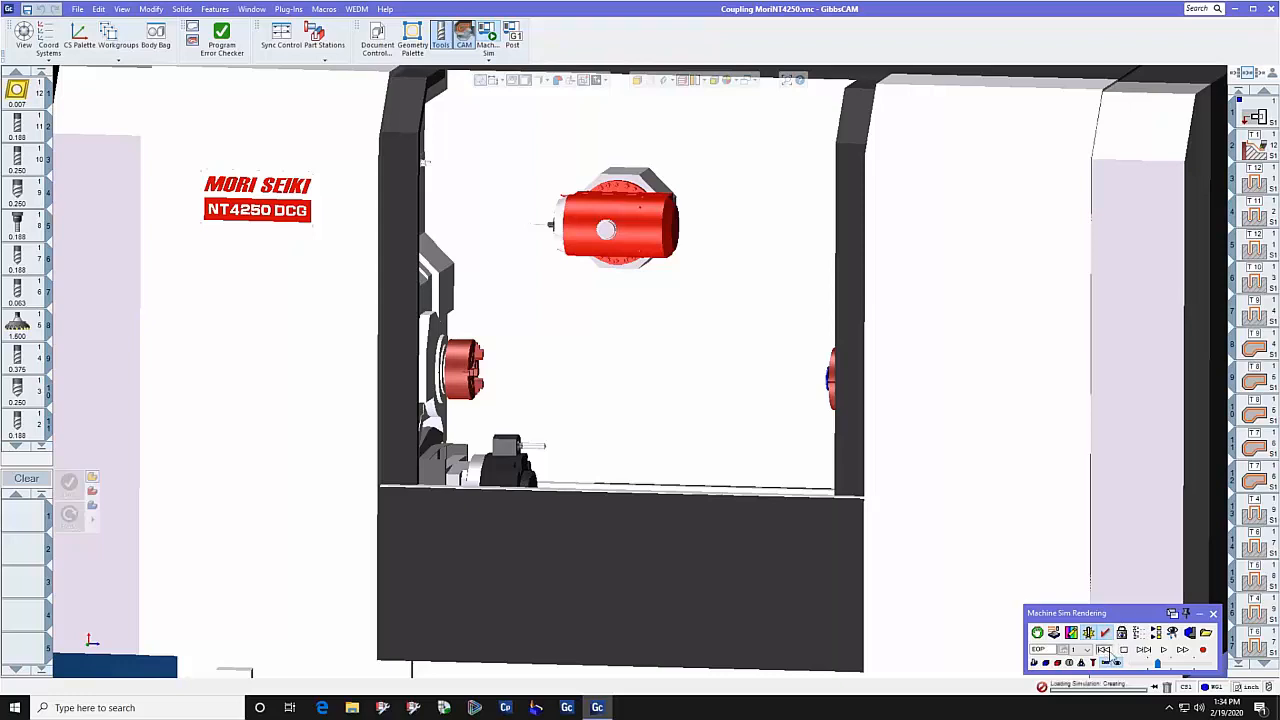
{"action": "left_click", "coordinate": [1163, 650]}
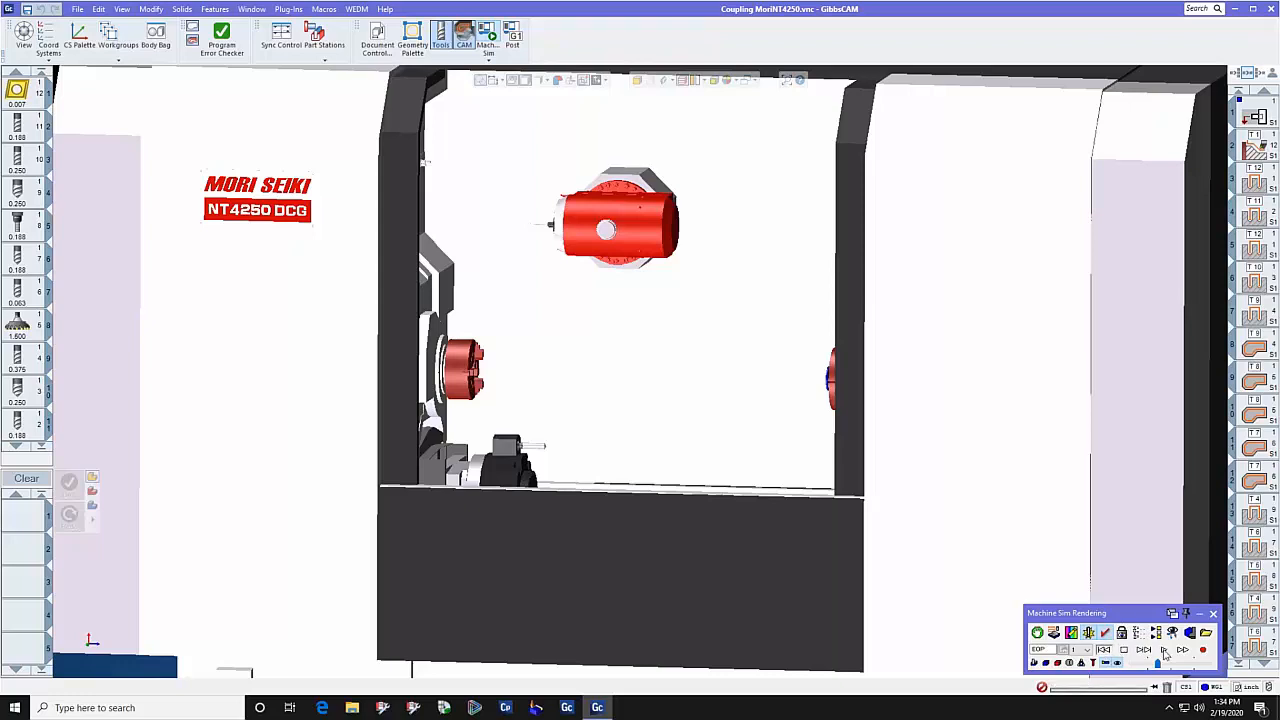